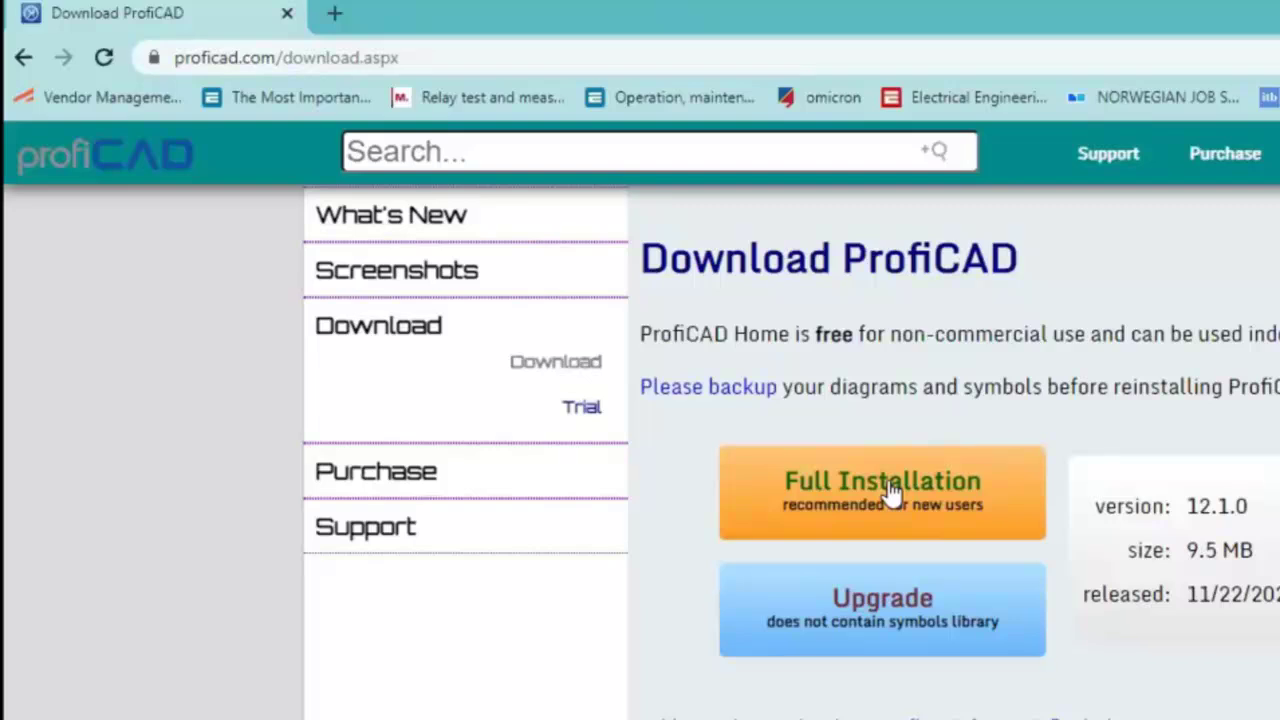
# Step: Download the ProfiCAD Full Installation setup file and open the installer
pyautogui.click(893, 492)
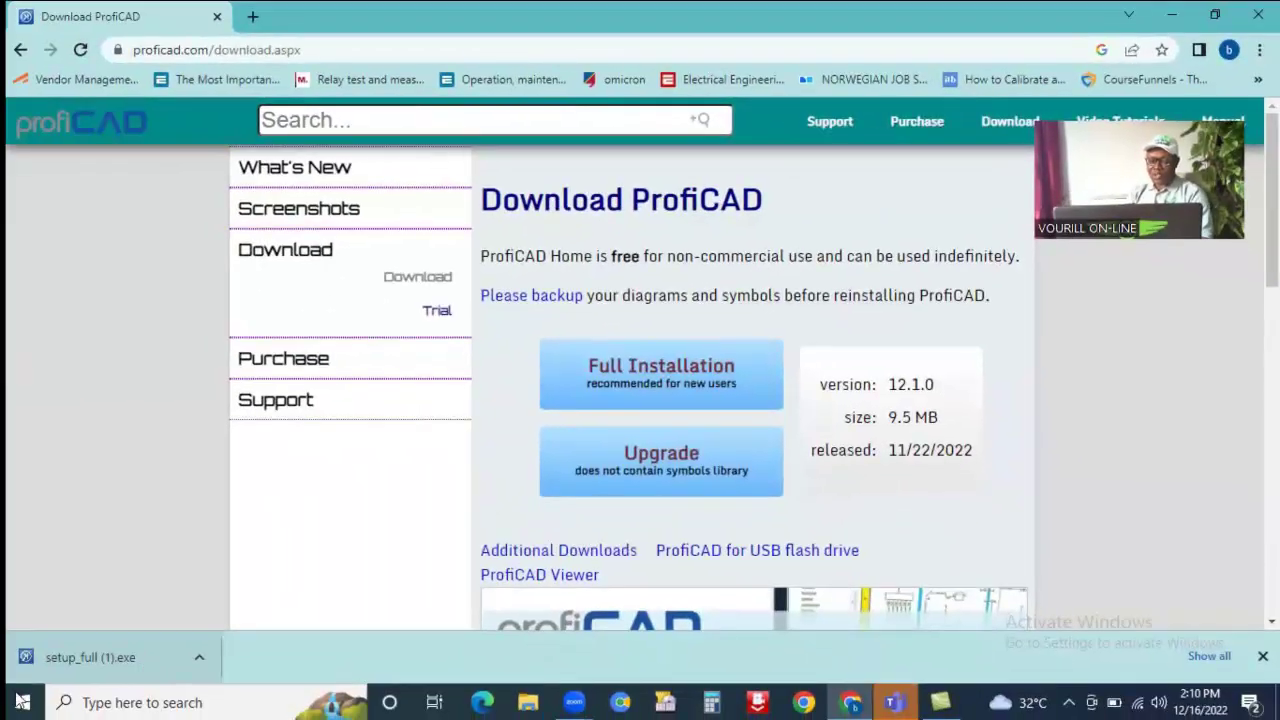
pyautogui.click(199, 658)
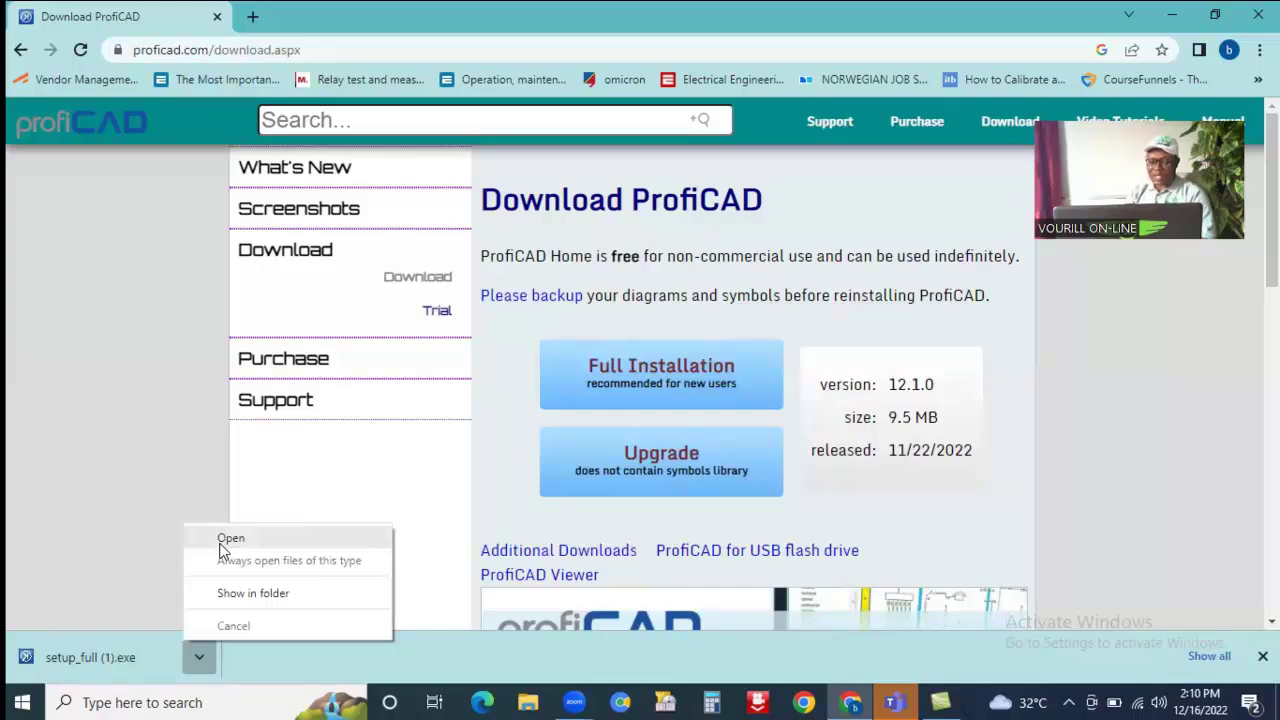
pyautogui.click(230, 540)
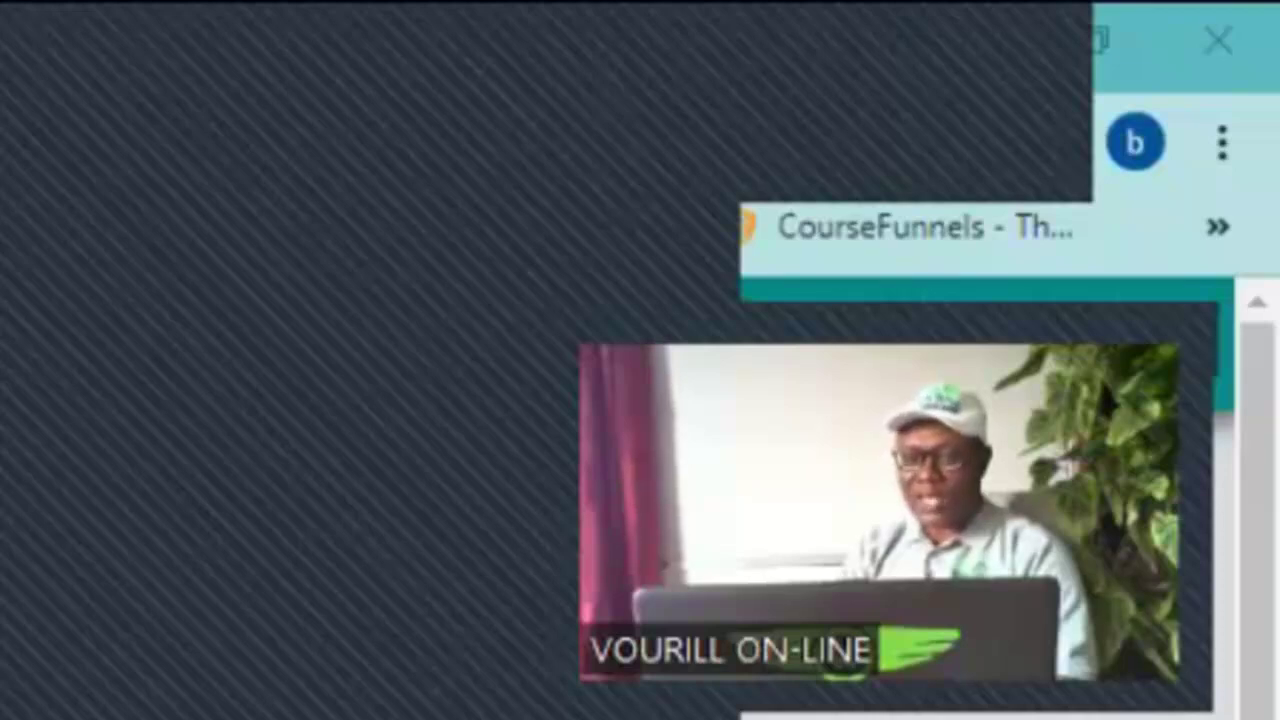
# Step: Show the desktop and launch the installed ProfiCAD program
pyautogui.hotkey('alt', 'Tab')
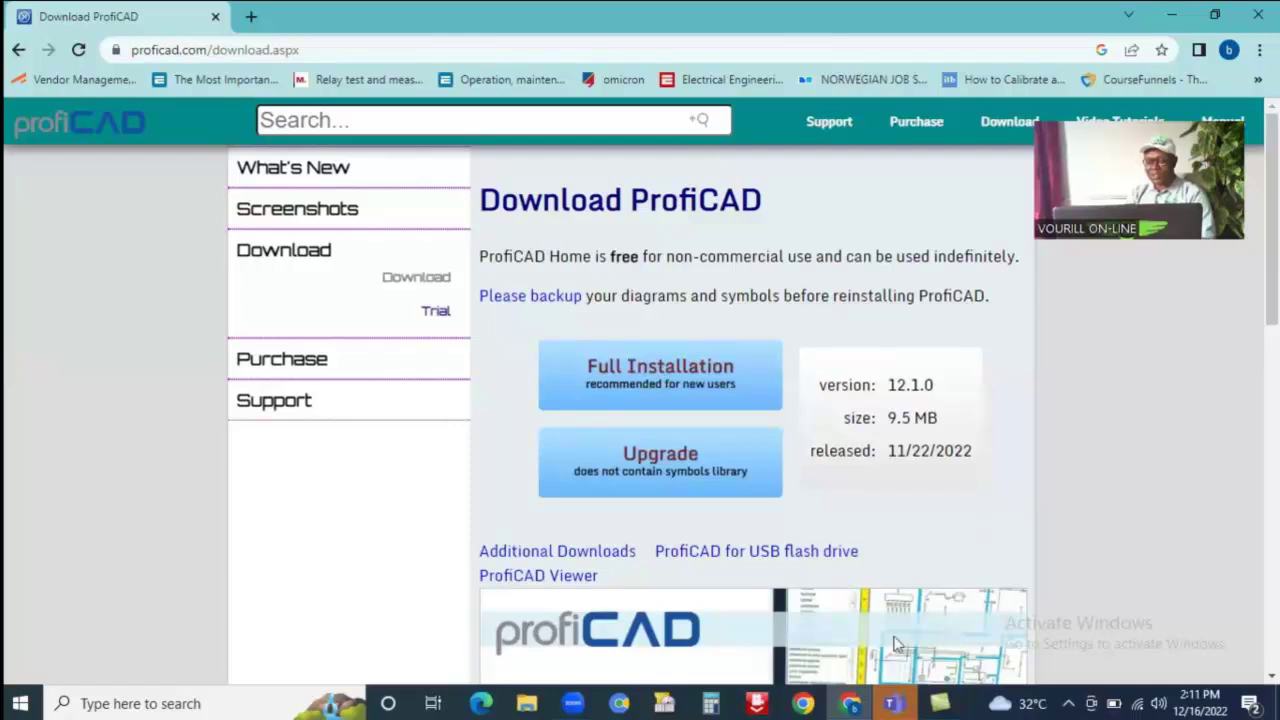
pyautogui.rightClick(976, 702)
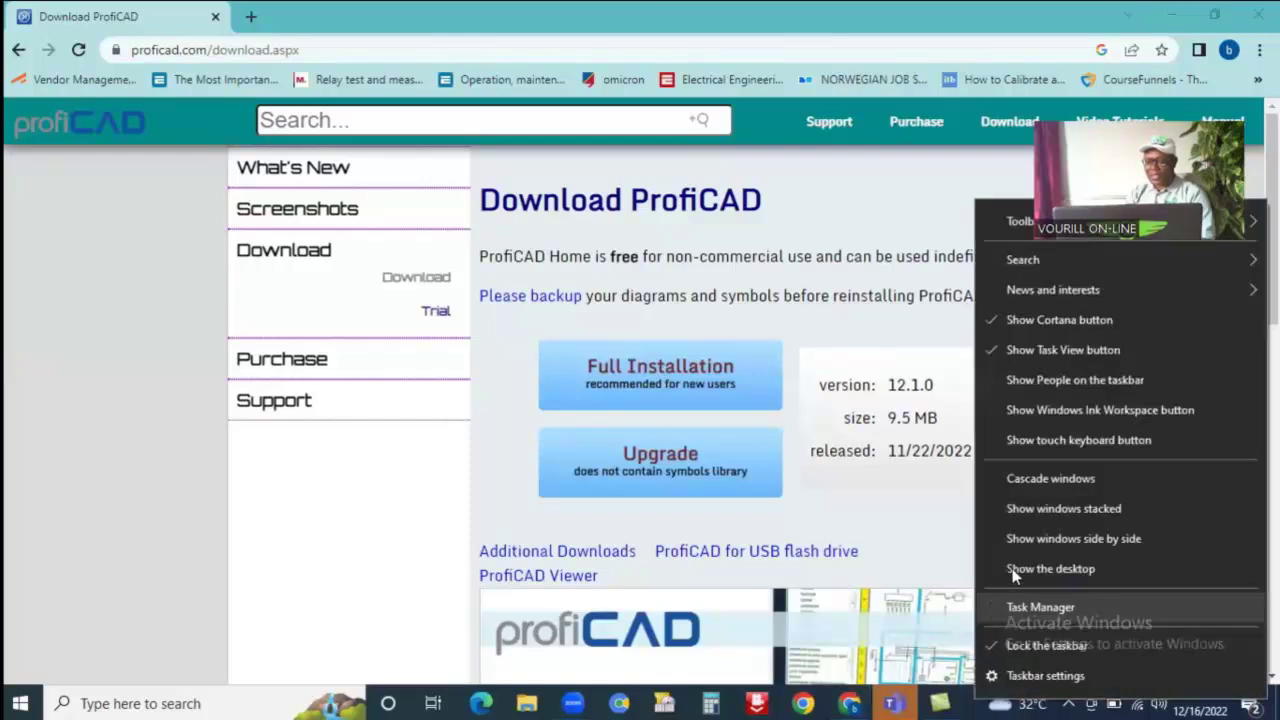
pyautogui.click(1040, 569)
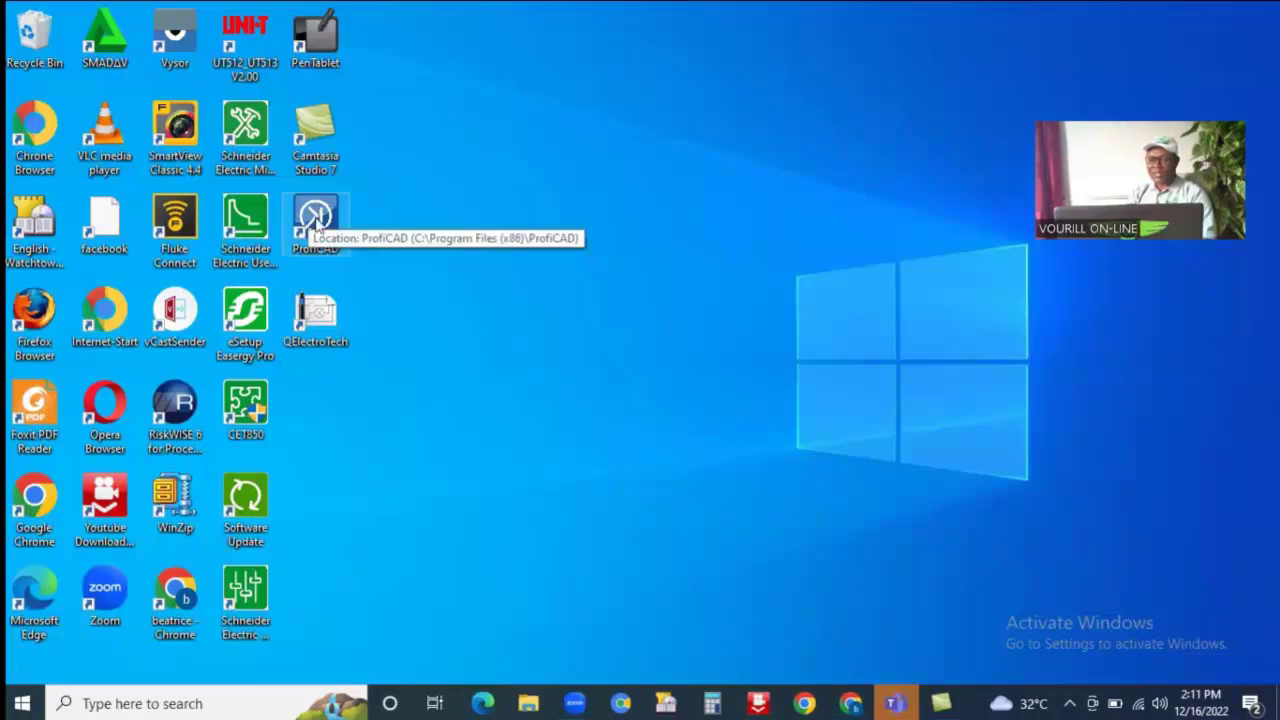
pyautogui.doubleClick(316, 220)
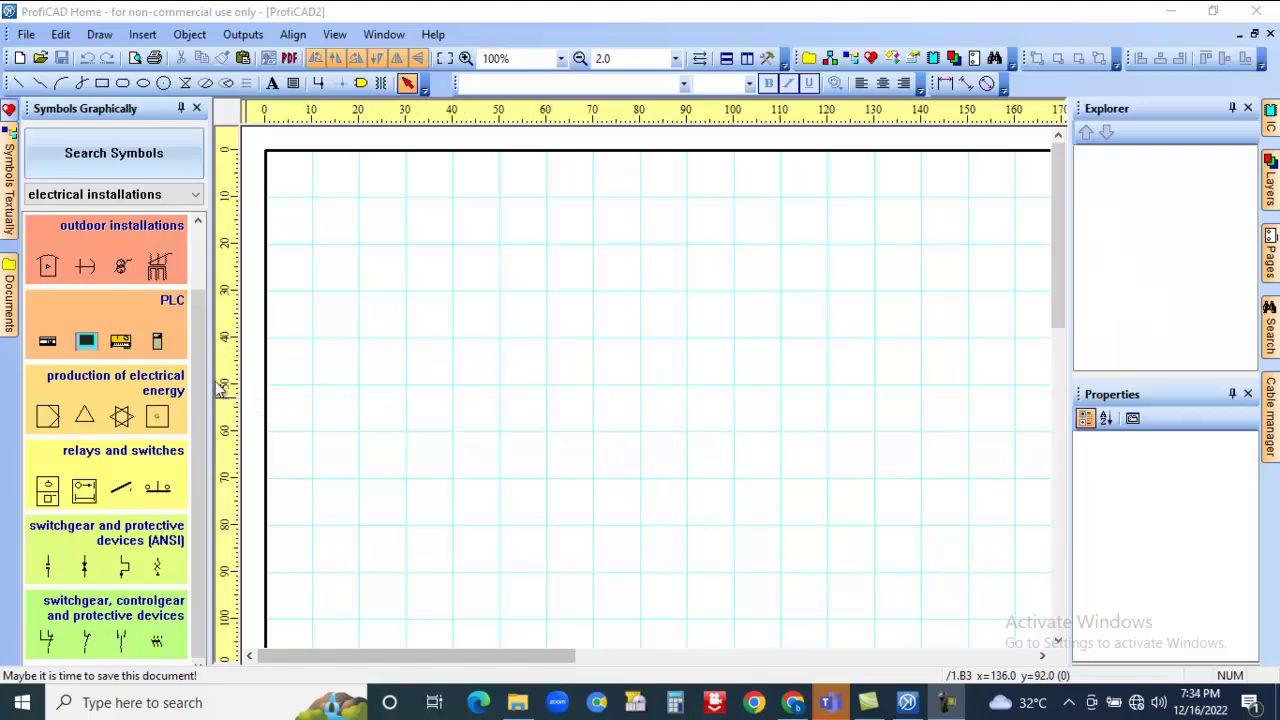
# Step: Examine the machines, outdoor installations and PLC symbol groups of the electrical installations library
pyautogui.moveTo(196, 337); pyautogui.dragTo(197, 287)
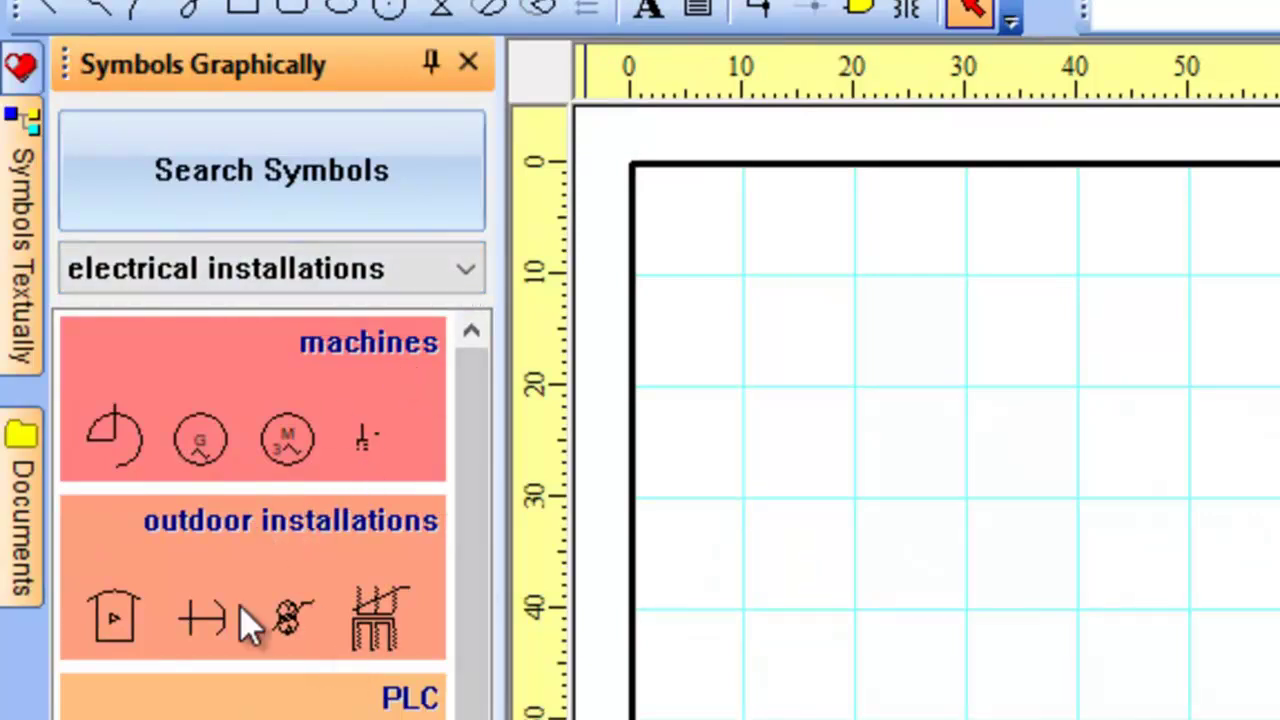
pyautogui.click(470, 278)
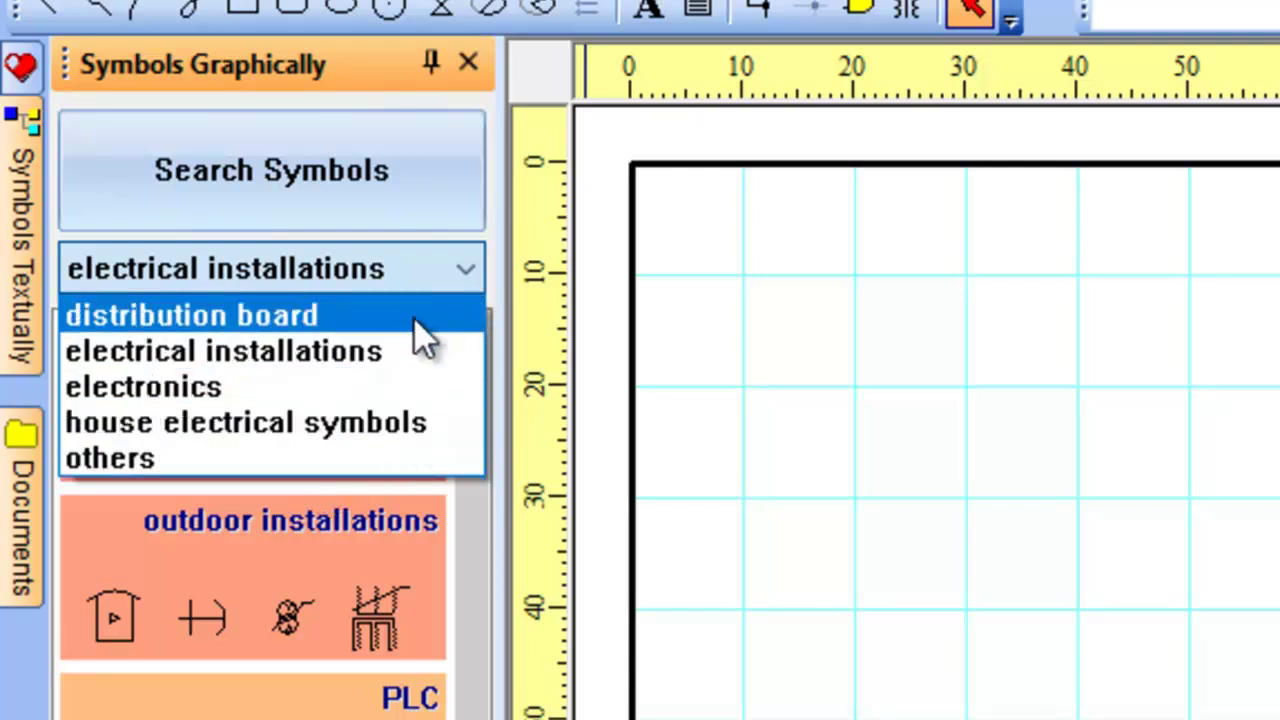
pyautogui.click(388, 362)
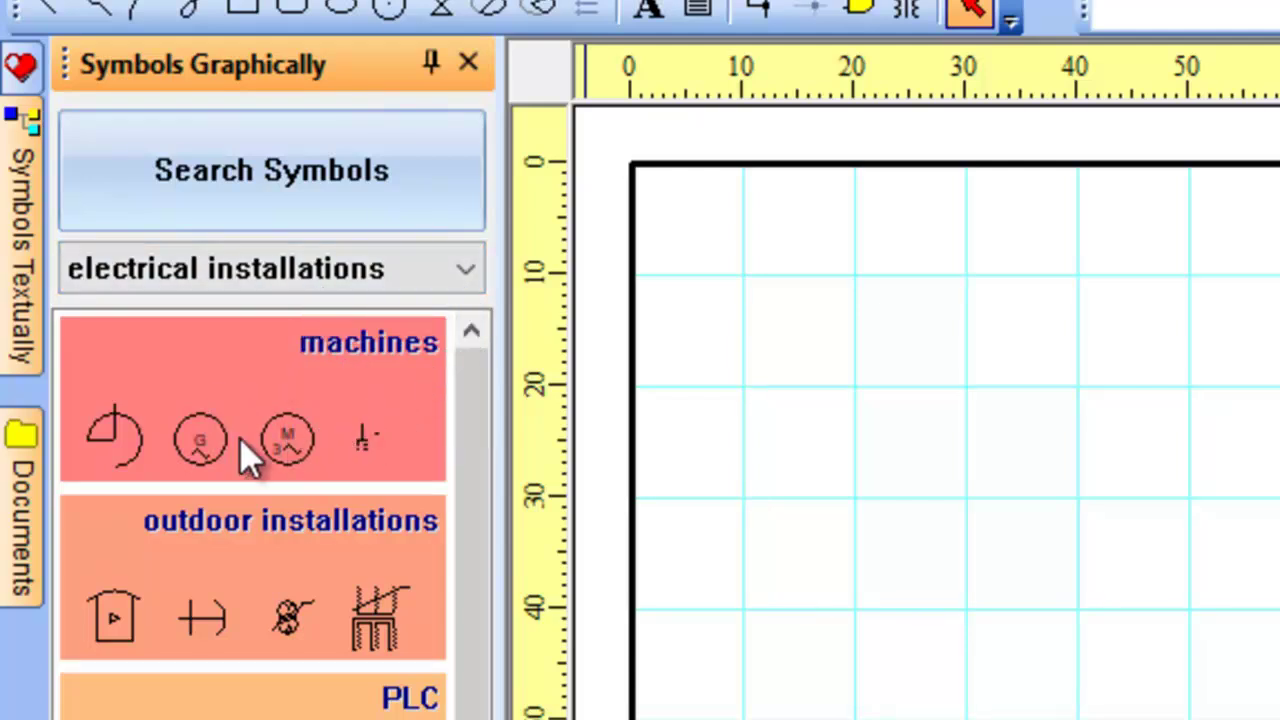
pyautogui.click(322, 395)
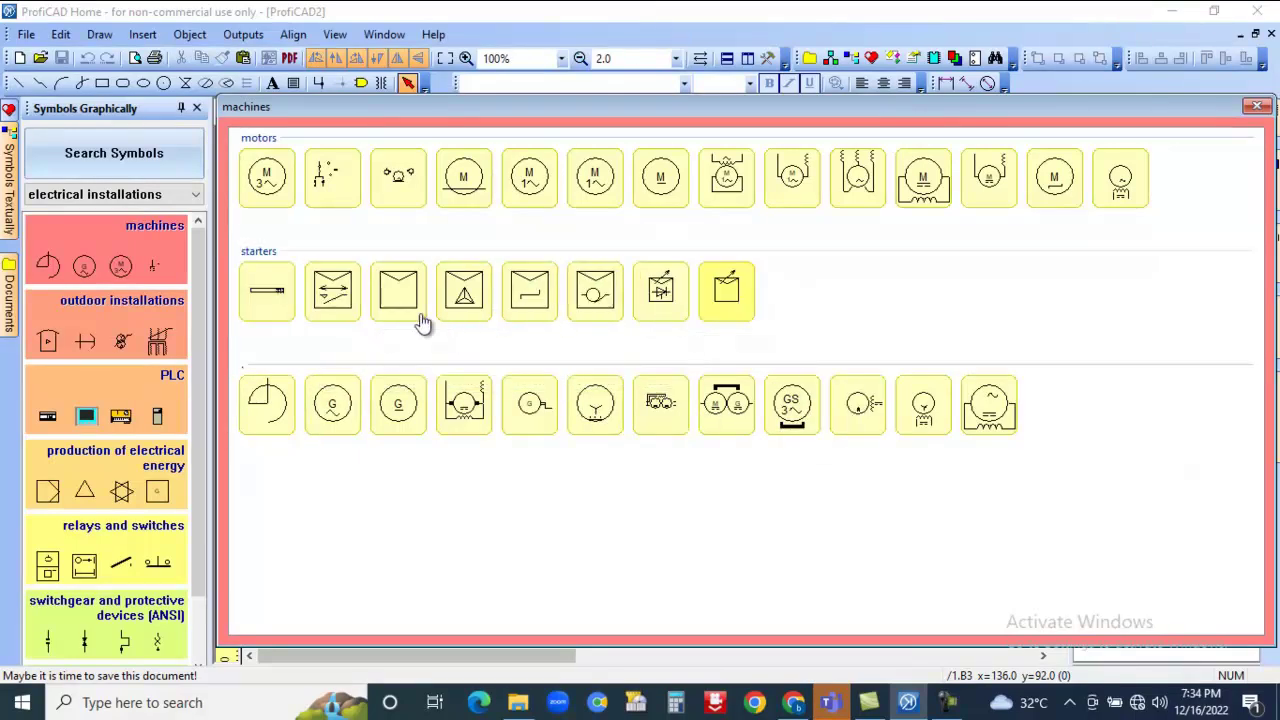
pyautogui.click(146, 331)
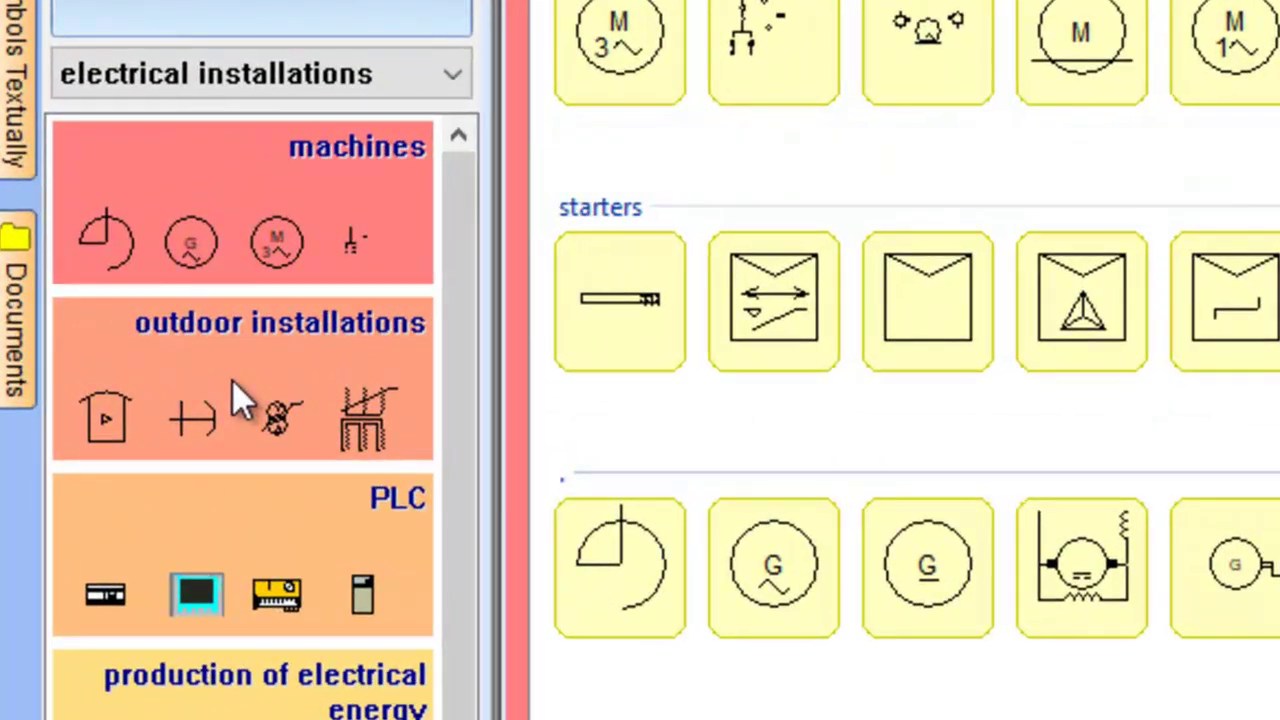
pyautogui.click(232, 380)
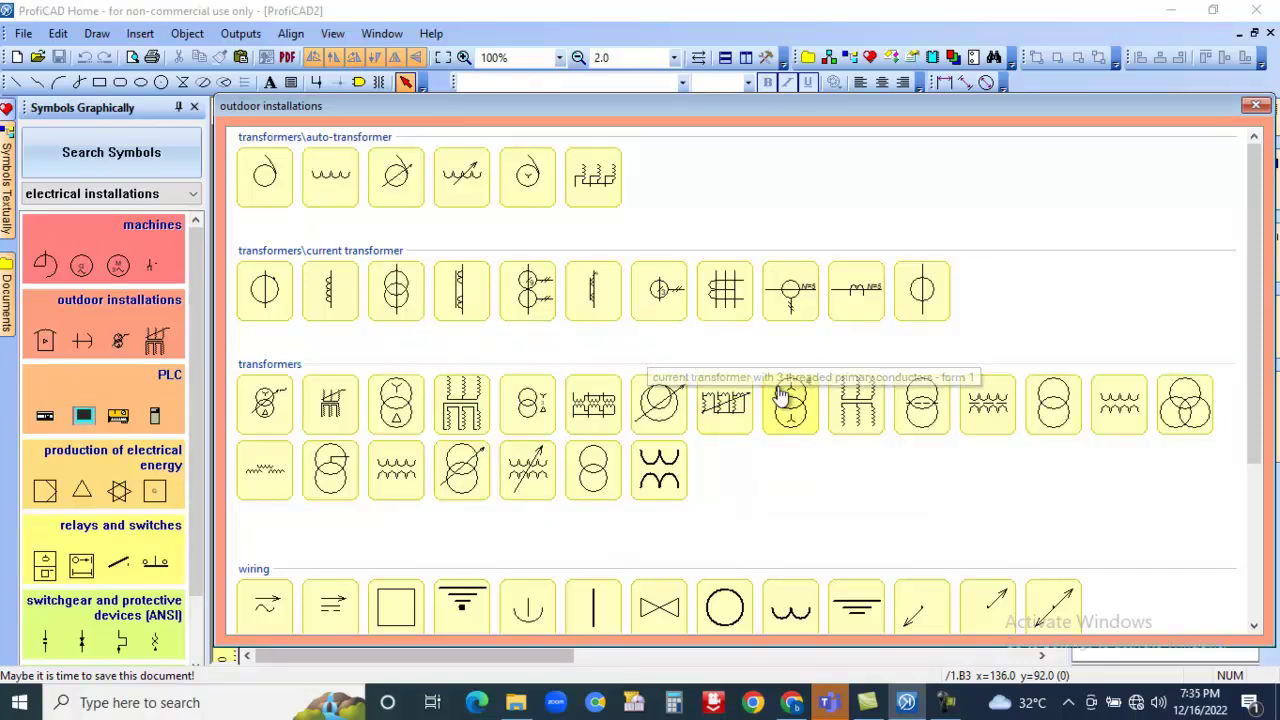
pyautogui.click(148, 401)
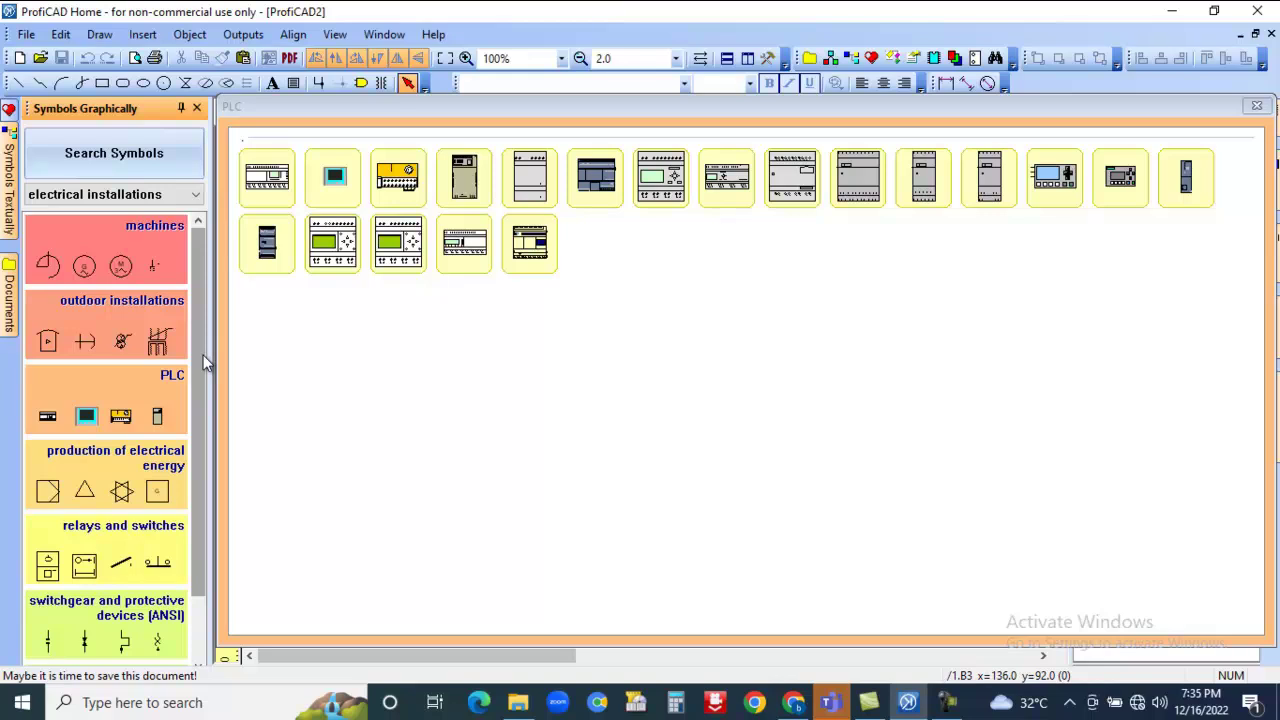
# Step: Insert a 3-phase squirrel cage induction motor from the machines symbols, upright at about x=38, y=92
pyautogui.click(129, 255)
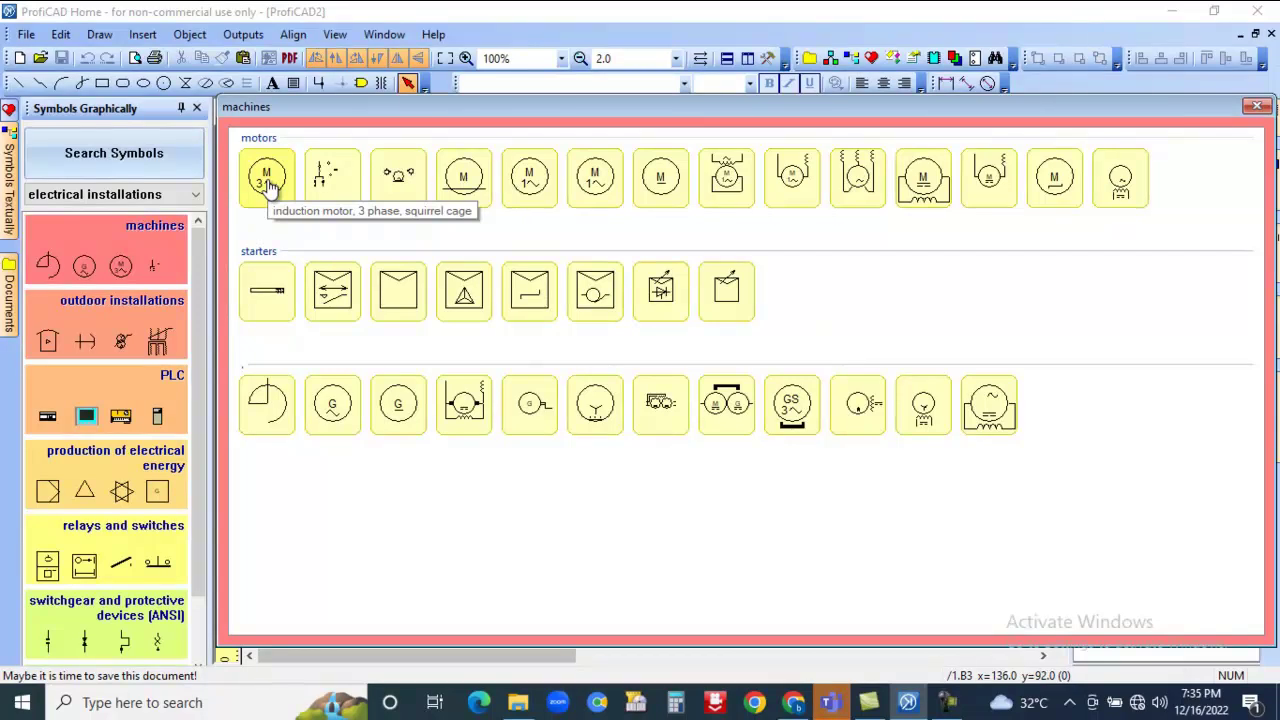
pyautogui.click(268, 187)
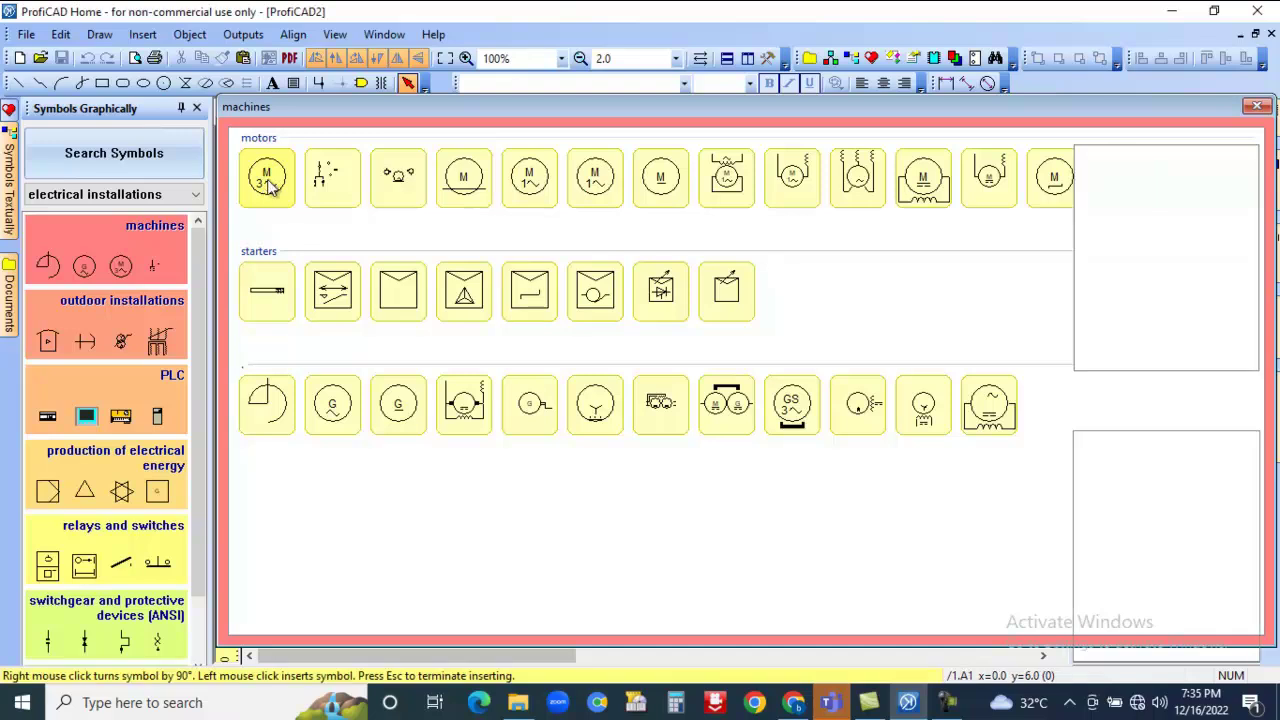
pyautogui.click(388, 281)
pyautogui.moveTo(392, 290); pyautogui.dragTo(455, 382)
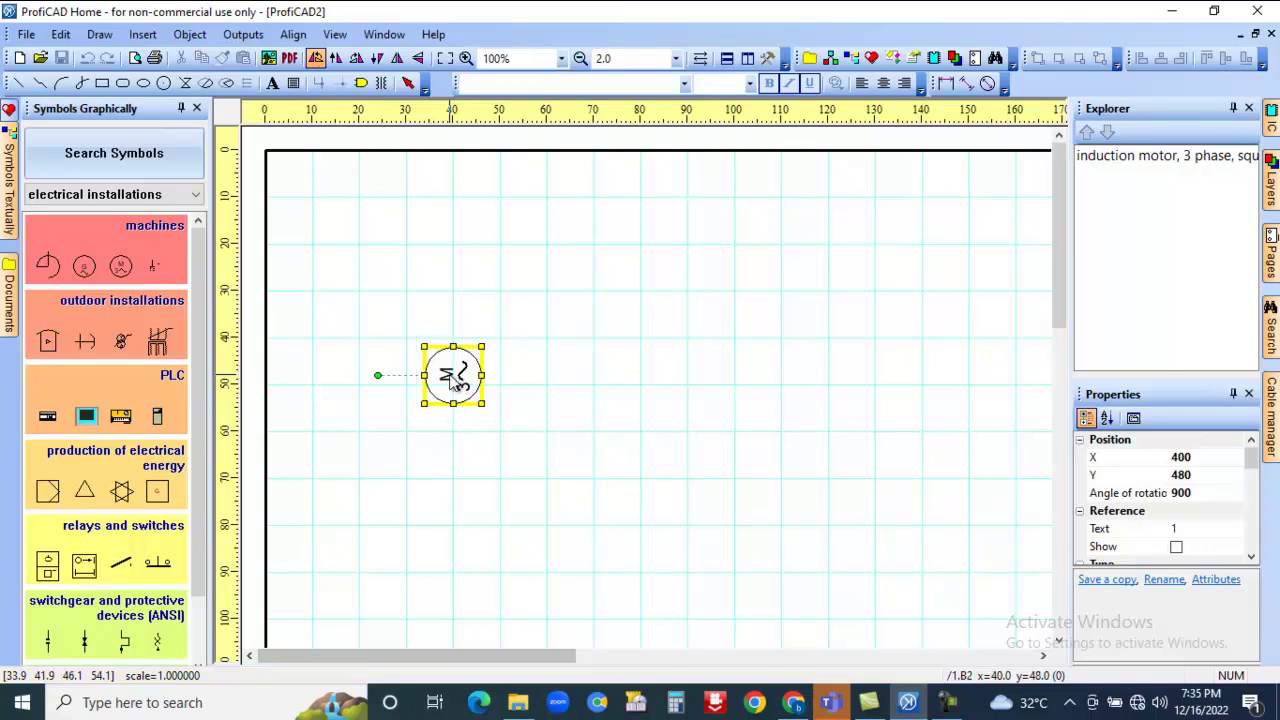
pyautogui.rightClick(450, 376)
pyautogui.rightClick(444, 384)
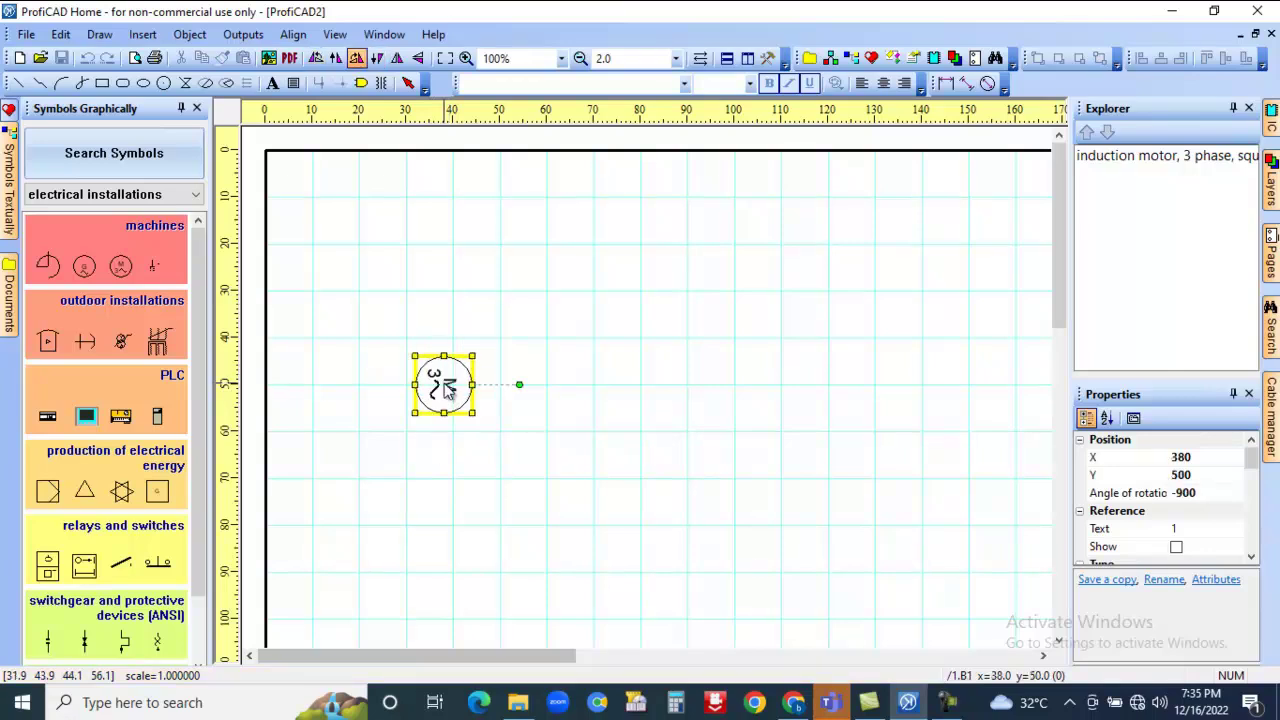
pyautogui.rightClick(444, 384)
pyautogui.moveTo(447, 392); pyautogui.dragTo(448, 578)
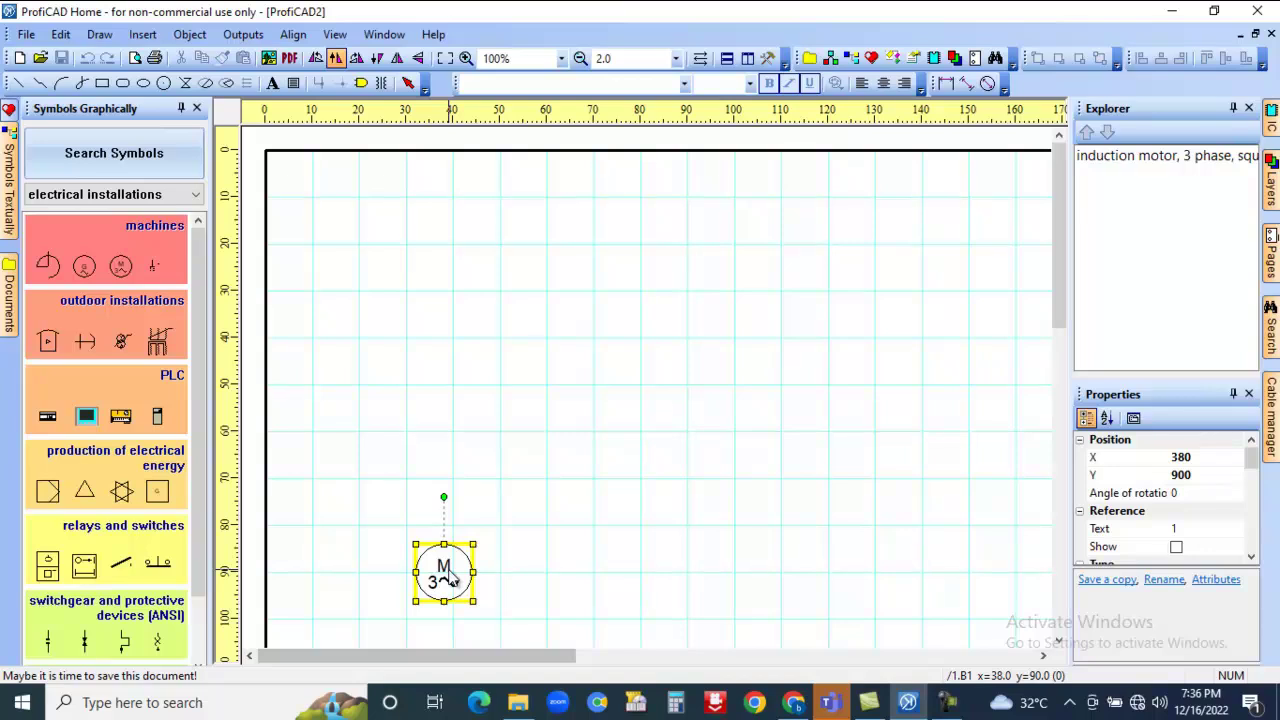
# Step: Place three more induction motor symbols in a row beside the first one and stop inserting
pyautogui.keyDown('ctrl'); pyautogui.moveTo(448, 577); pyautogui.dragTo(775, 590); pyautogui.keyUp('ctrl')
pyautogui.keyDown('ctrl'); pyautogui.moveTo(775, 590); pyautogui.dragTo(655, 451); pyautogui.keyUp('ctrl')
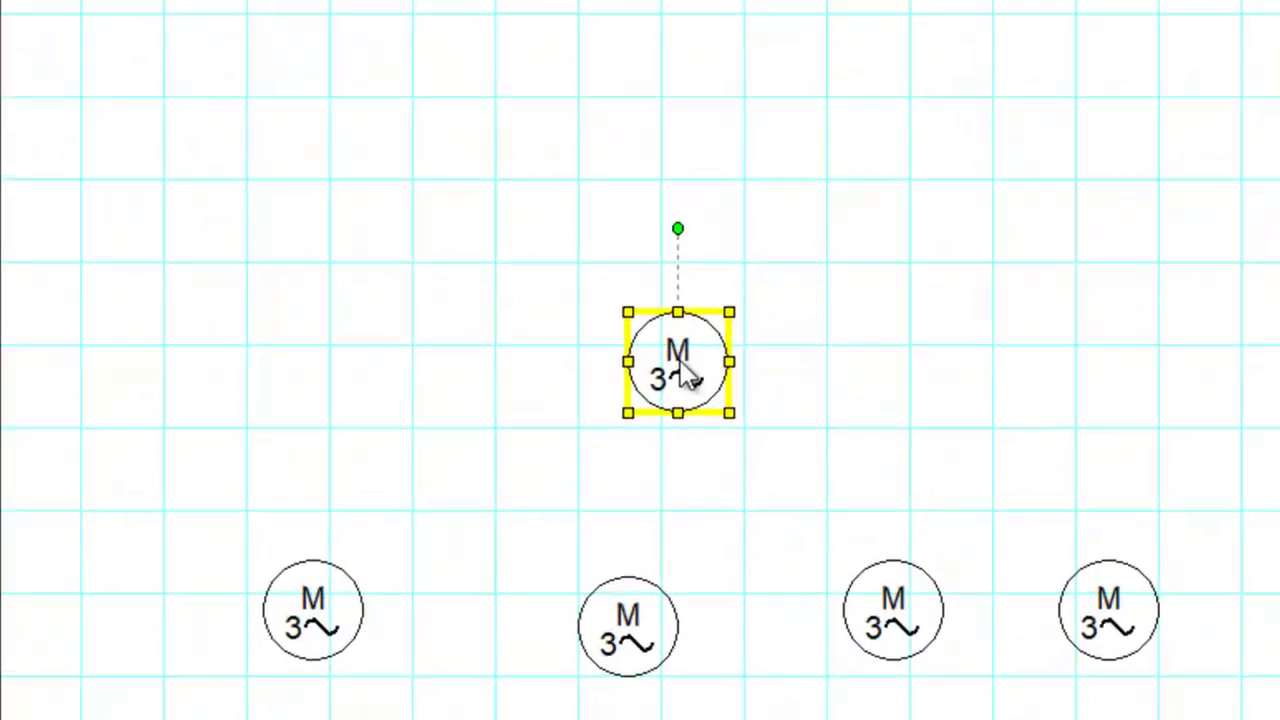
pyautogui.press('Delete')
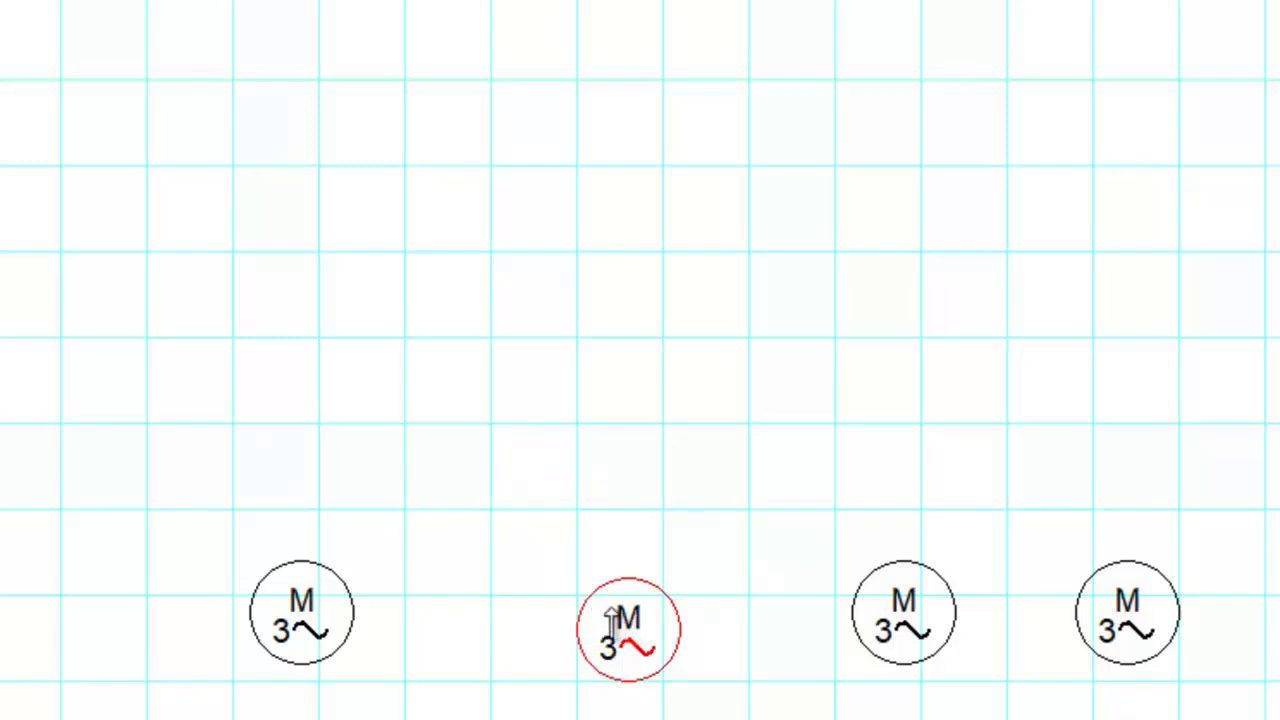
# Step: Delete the three extra induction motor symbols, keeping only the leftmost one
pyautogui.click(620, 622)
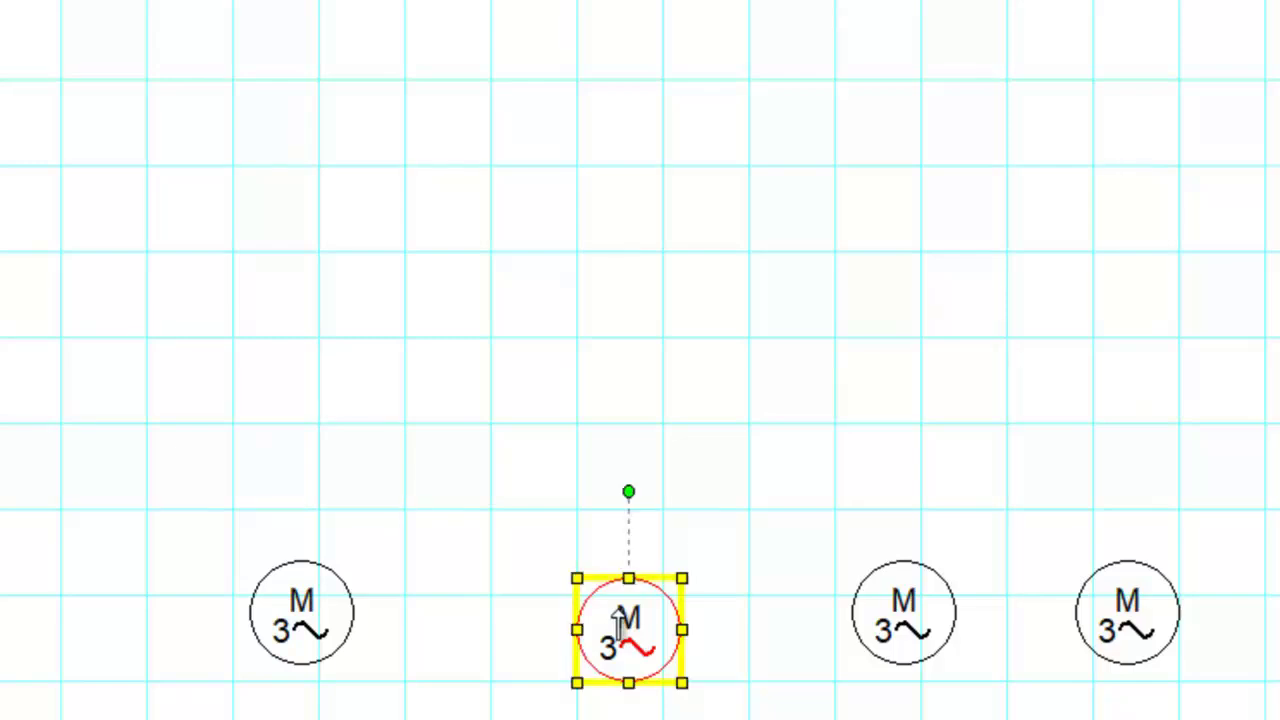
pyautogui.press('Delete')
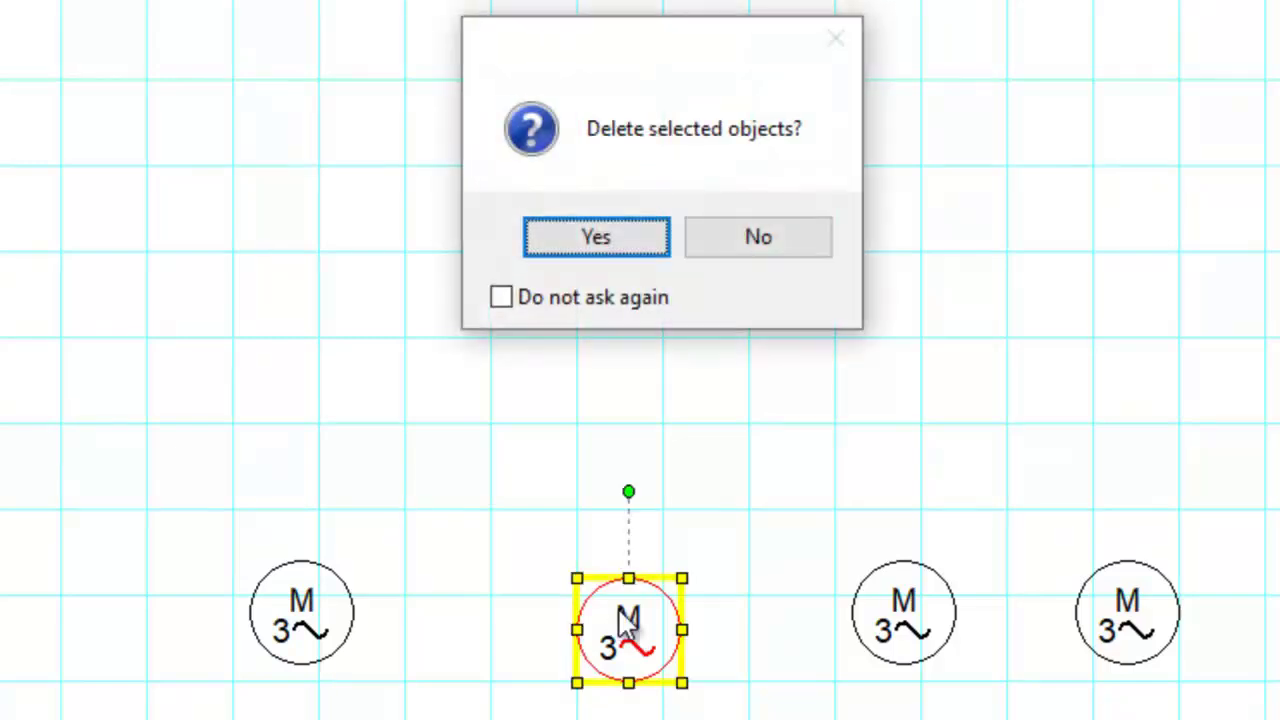
pyautogui.click(600, 236)
pyautogui.click(885, 605)
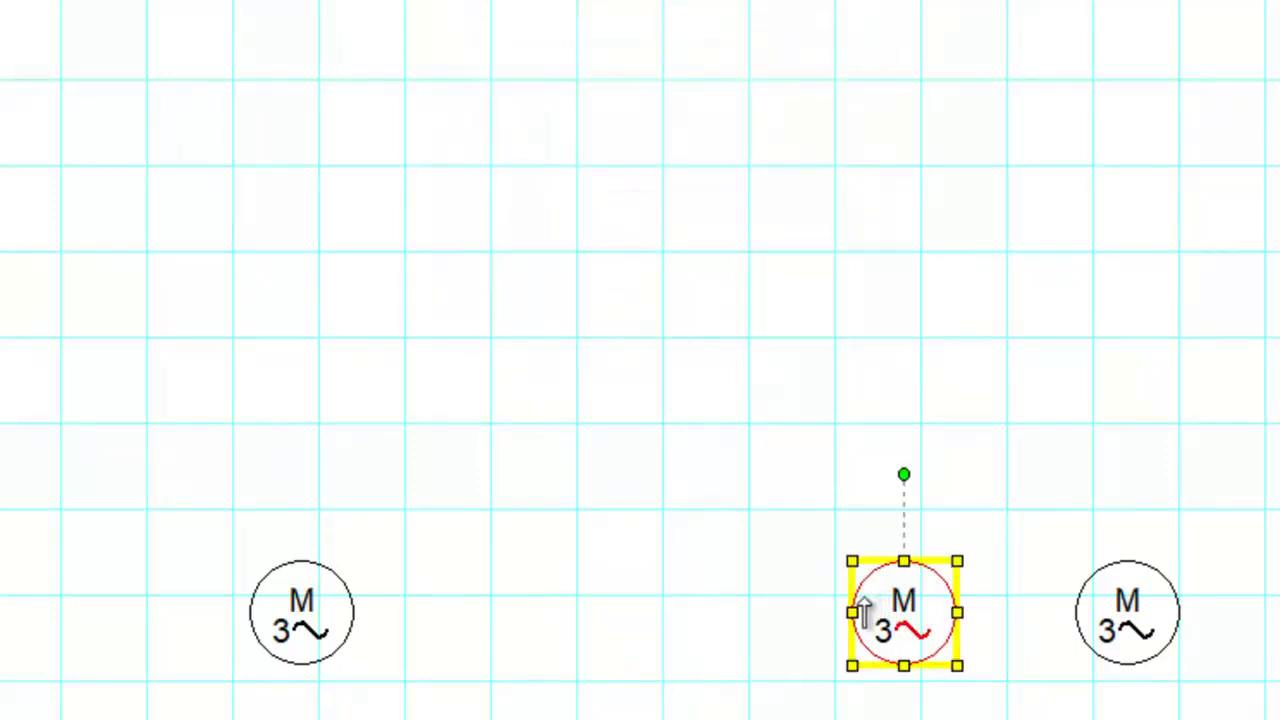
pyautogui.press('Delete')
pyautogui.click(609, 233)
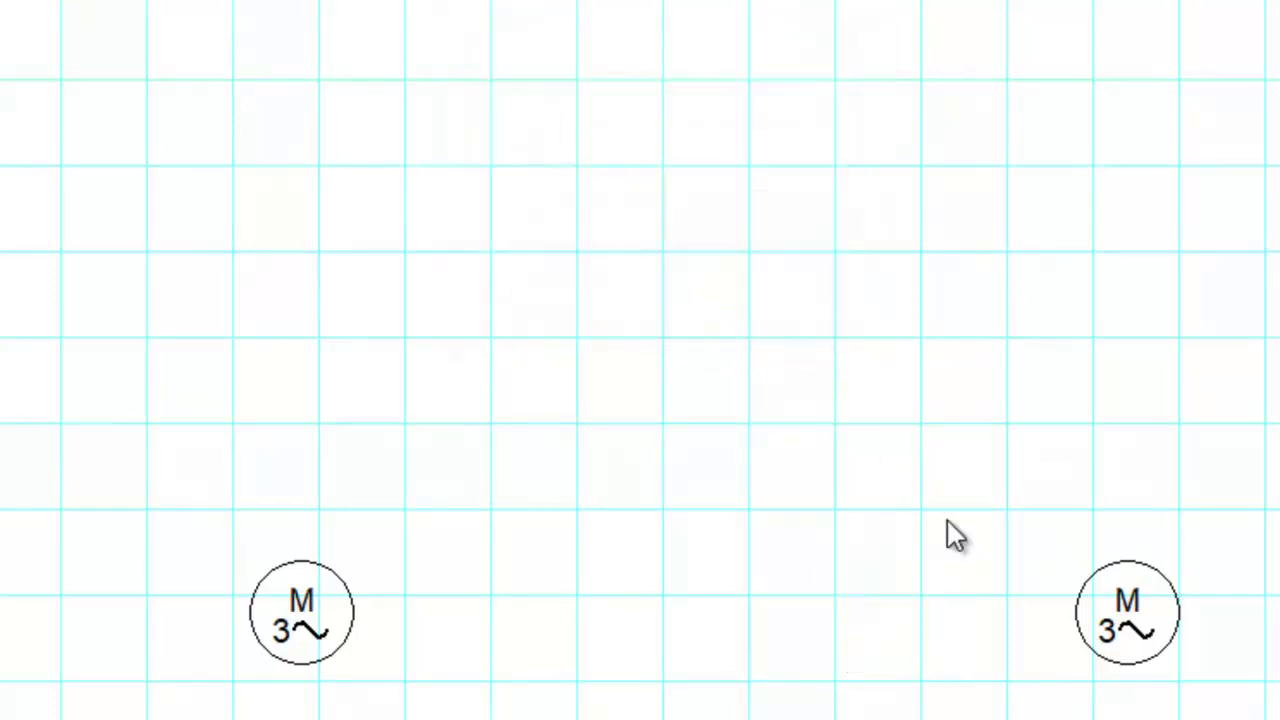
pyautogui.click(1110, 598)
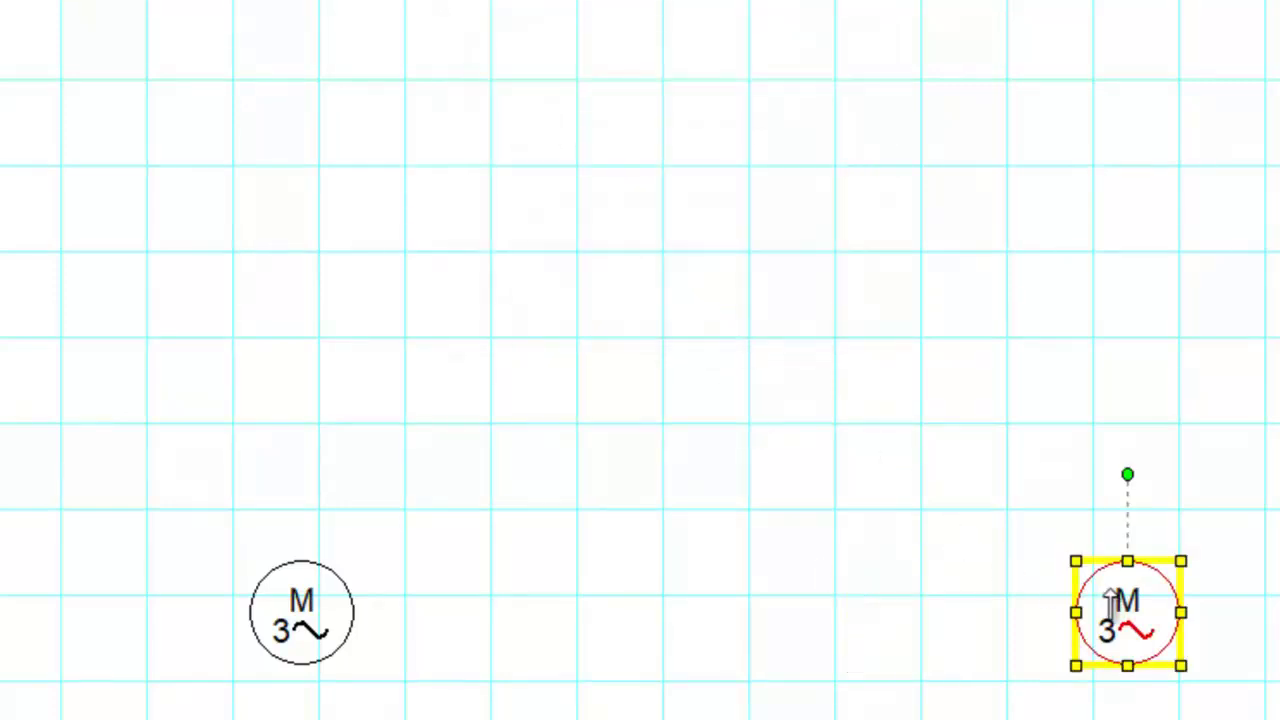
pyautogui.press('Delete')
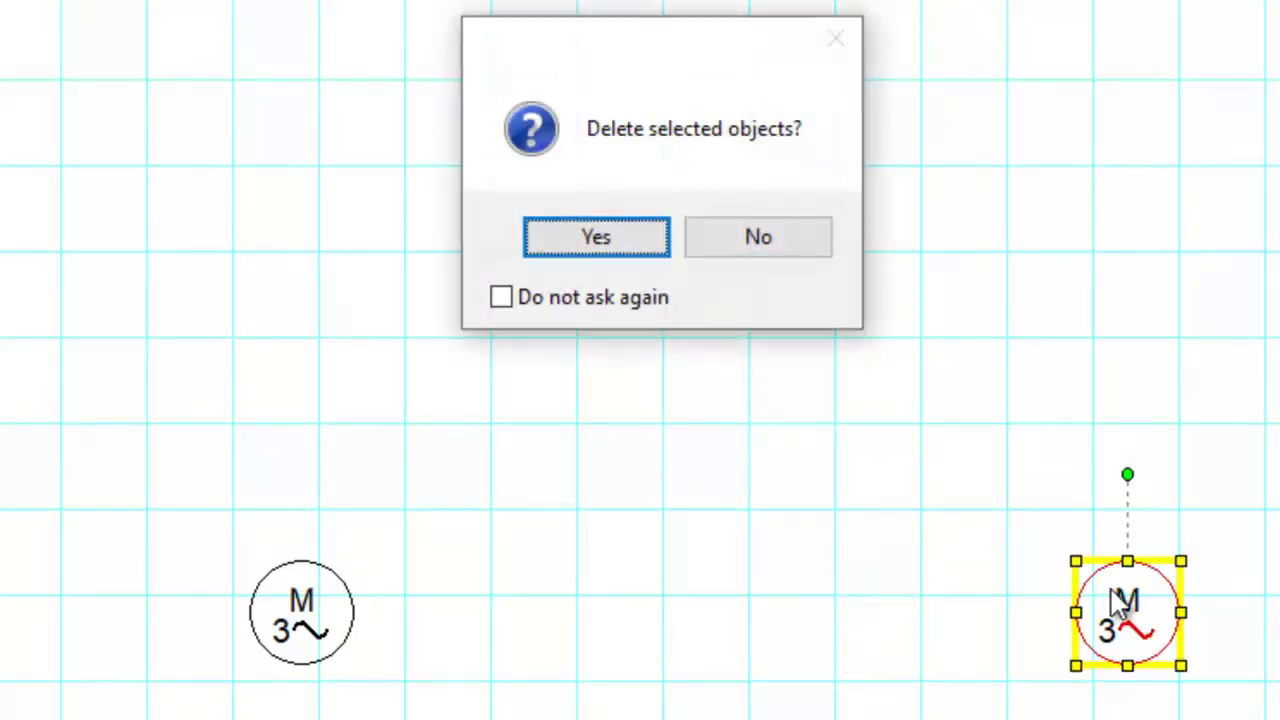
pyautogui.click(596, 262)
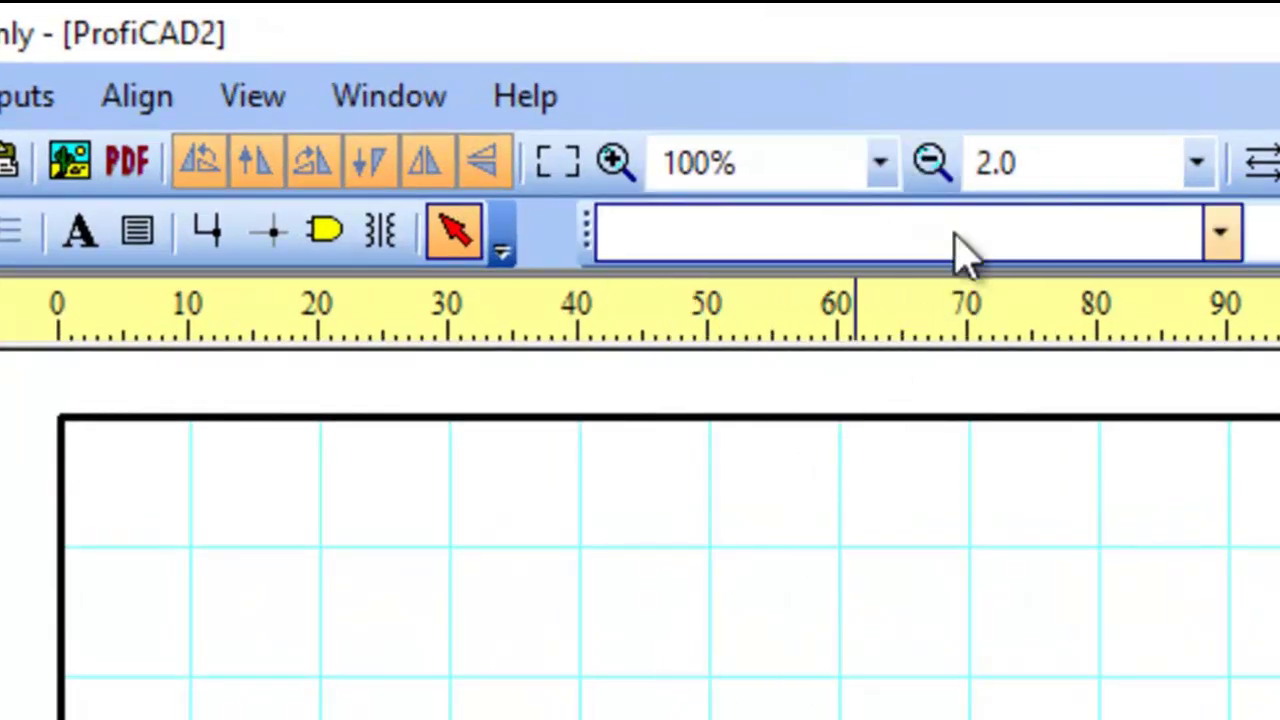
# Step: Bring the whole drawing sheet with its title block into view at 50% zoom
pyautogui.click(930, 163)
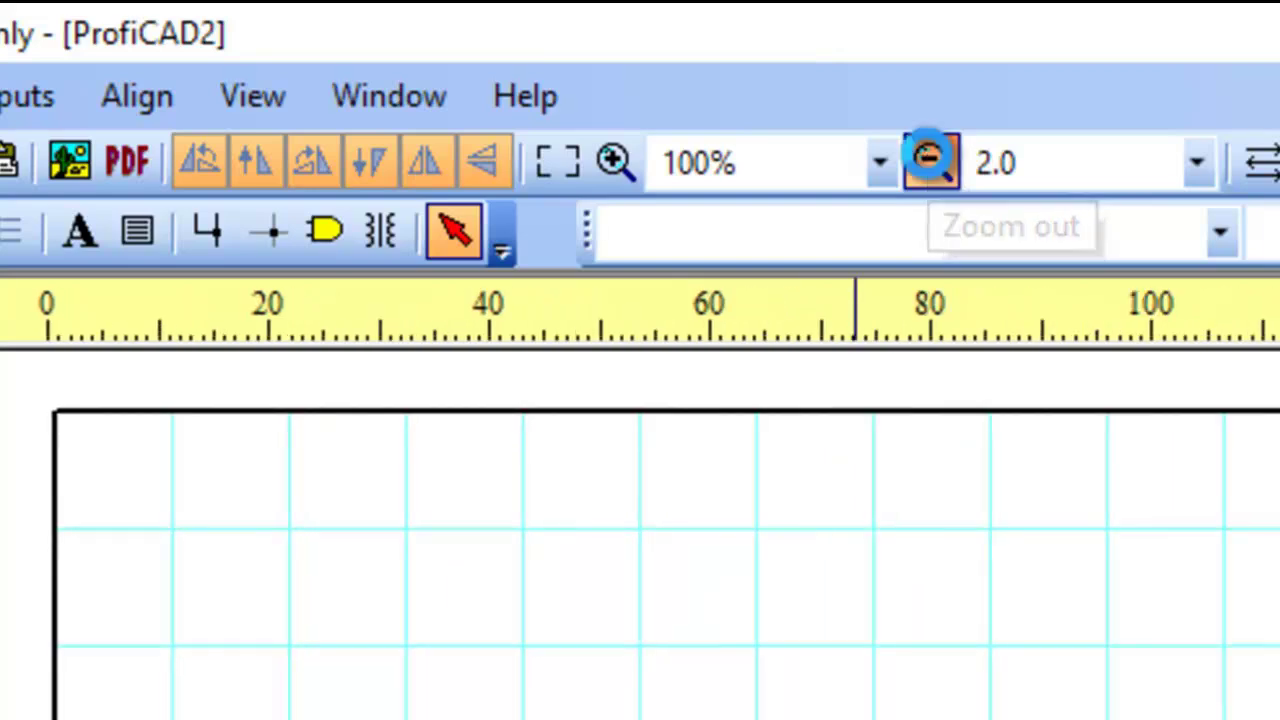
pyautogui.click(930, 163)
pyautogui.click(930, 163)
pyautogui.click(930, 163)
pyautogui.click(930, 163)
pyautogui.click(930, 163)
pyautogui.click(930, 163)
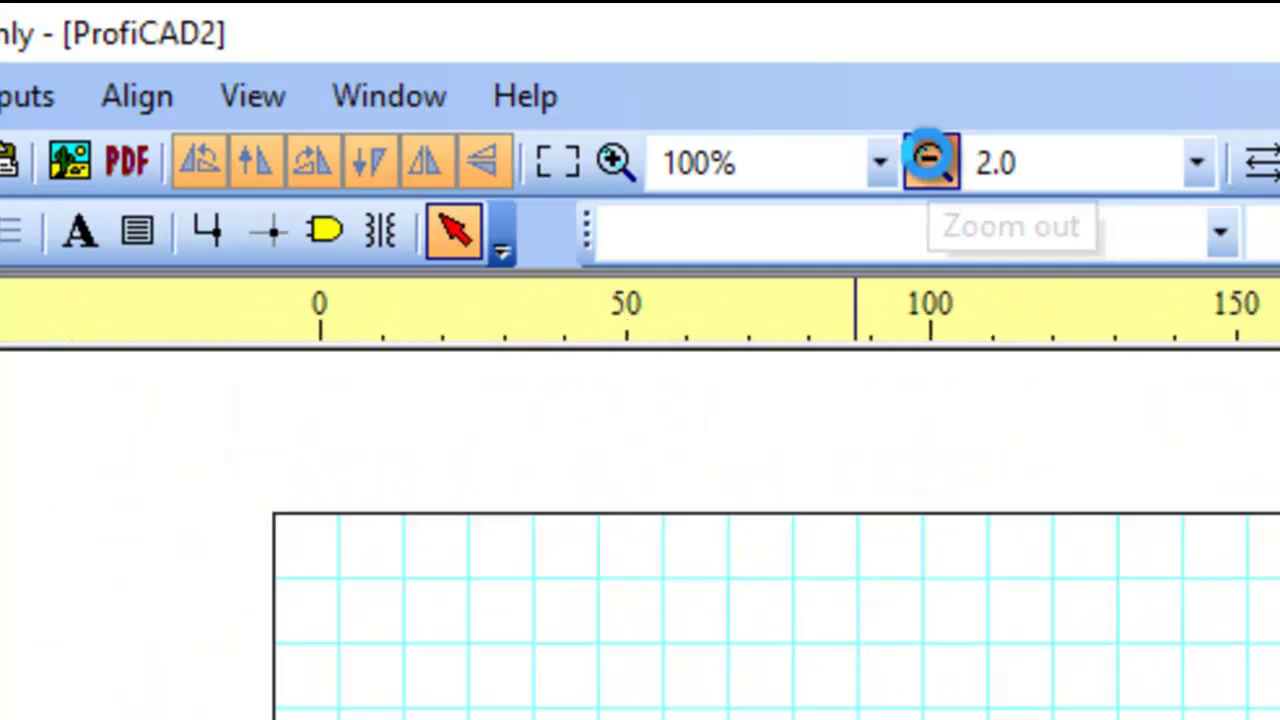
pyautogui.click(930, 163)
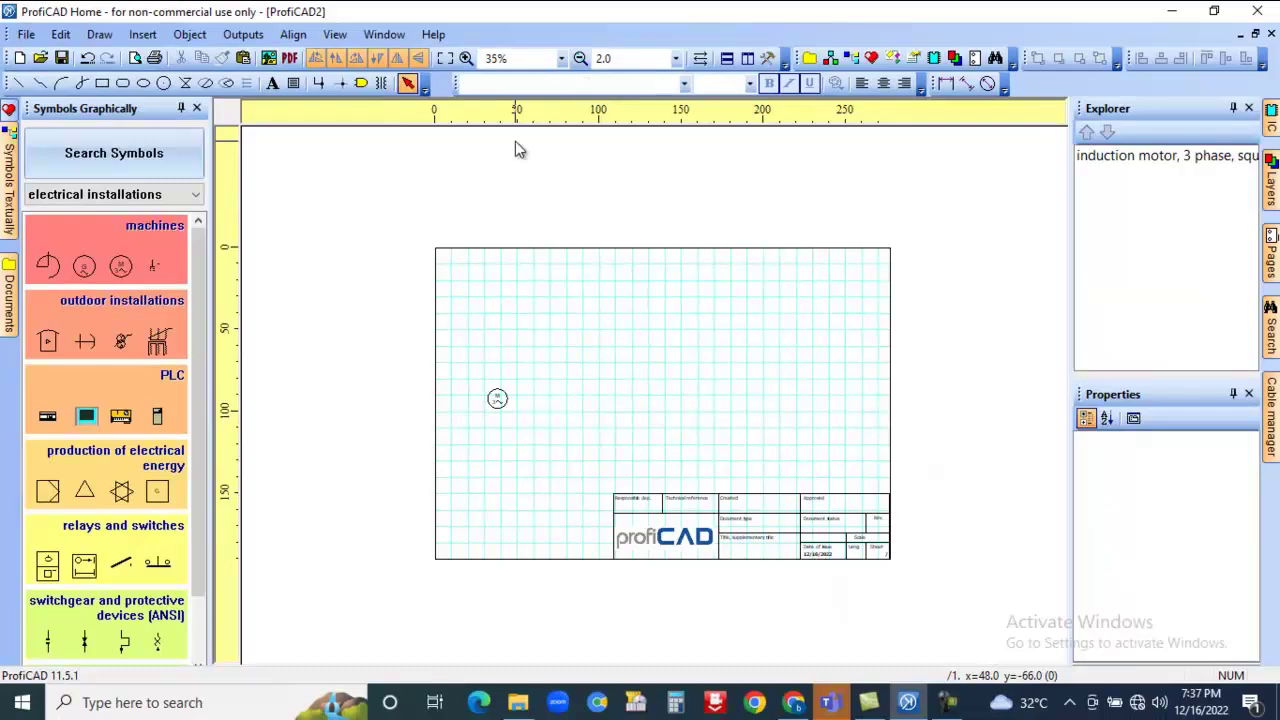
pyautogui.click(466, 59)
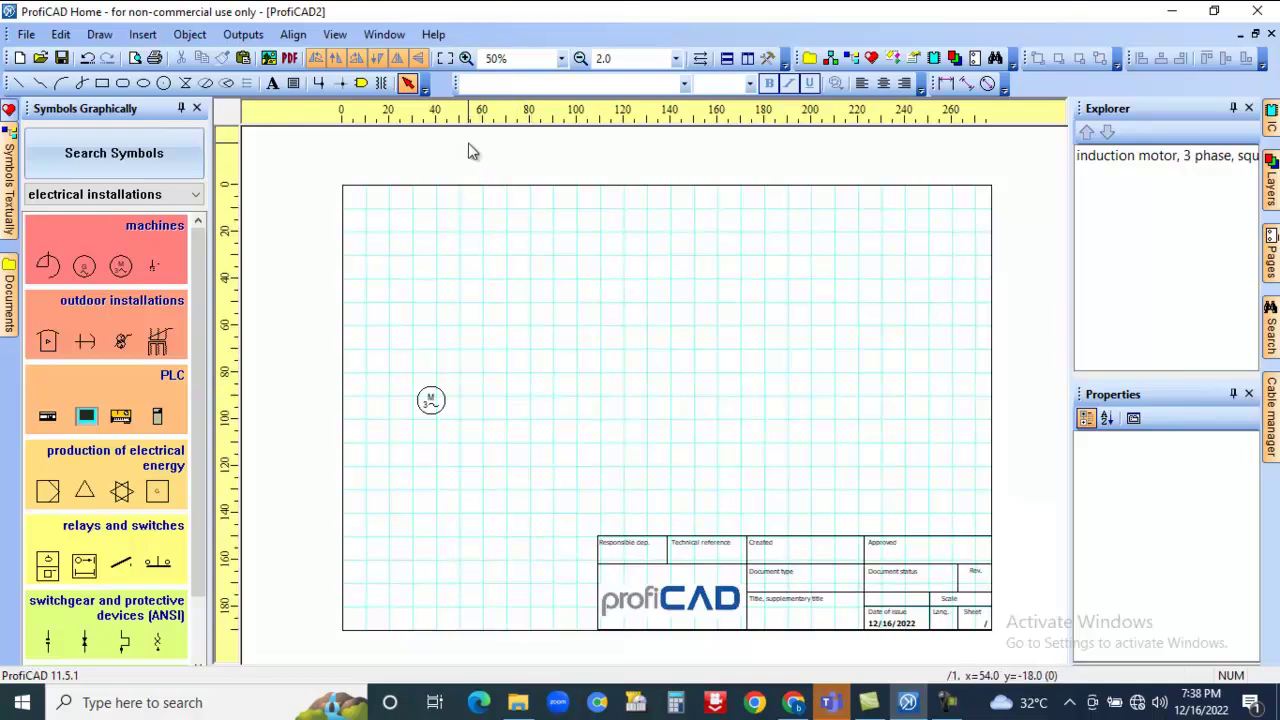
pyautogui.click(465, 59)
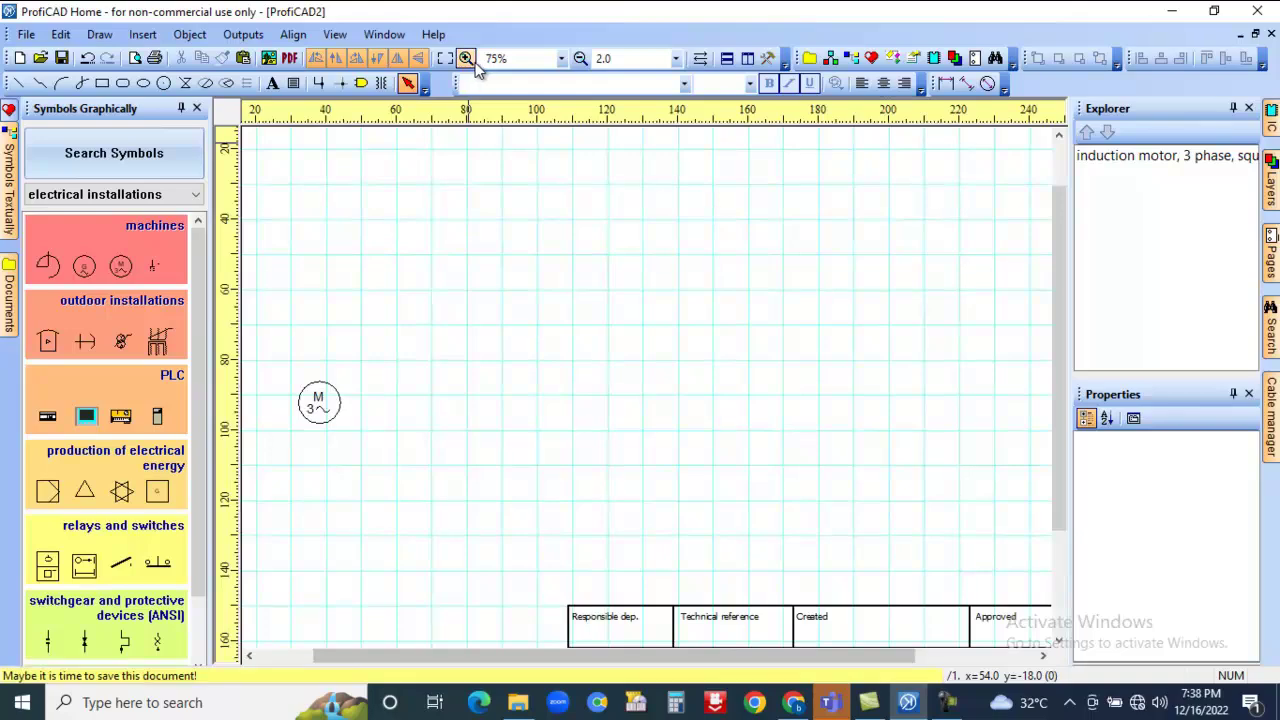
pyautogui.click(580, 60)
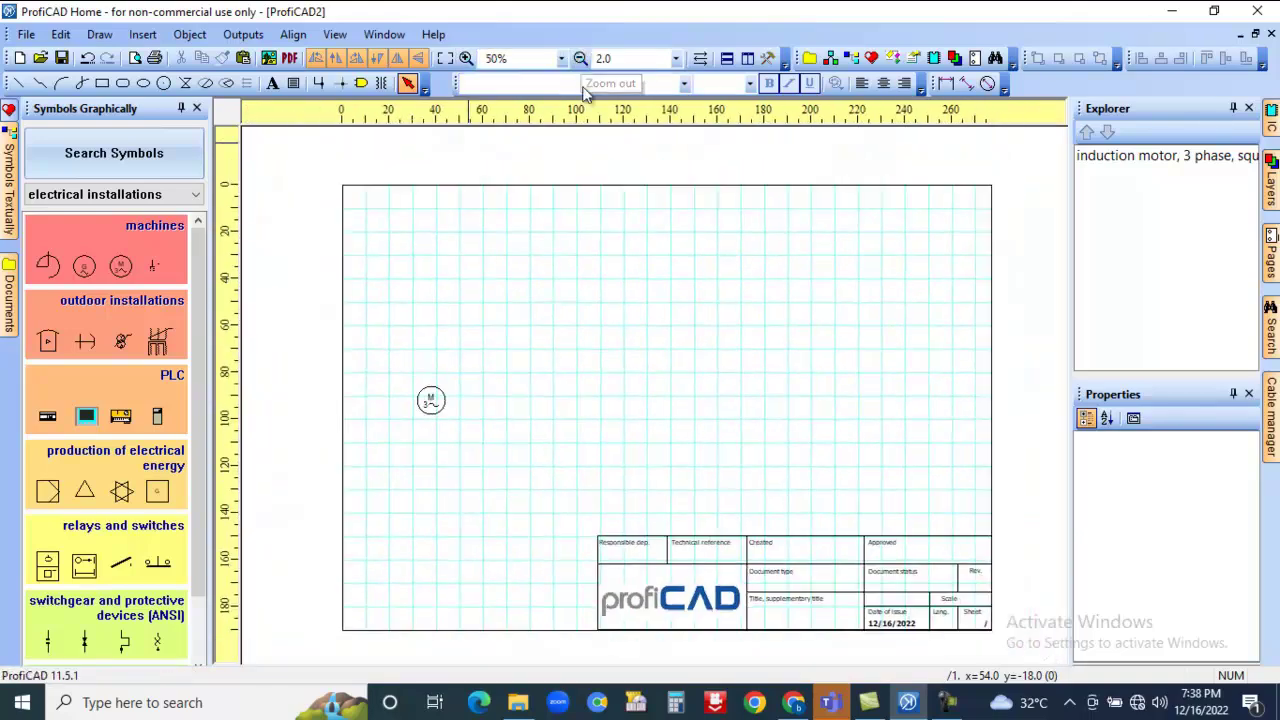
# Step: Move the induction motor symbol lower on the sheet, to about x=74, y=138
pyautogui.click(430, 406)
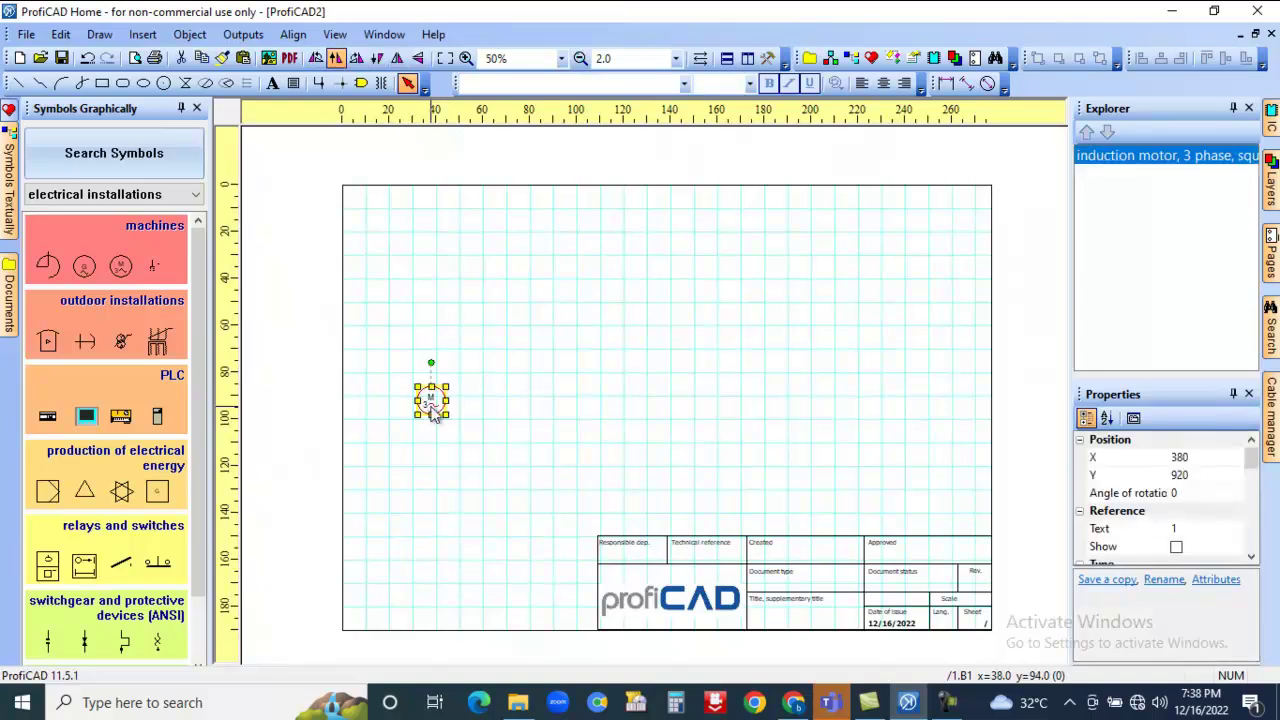
pyautogui.moveTo(437, 405); pyautogui.dragTo(520, 512)
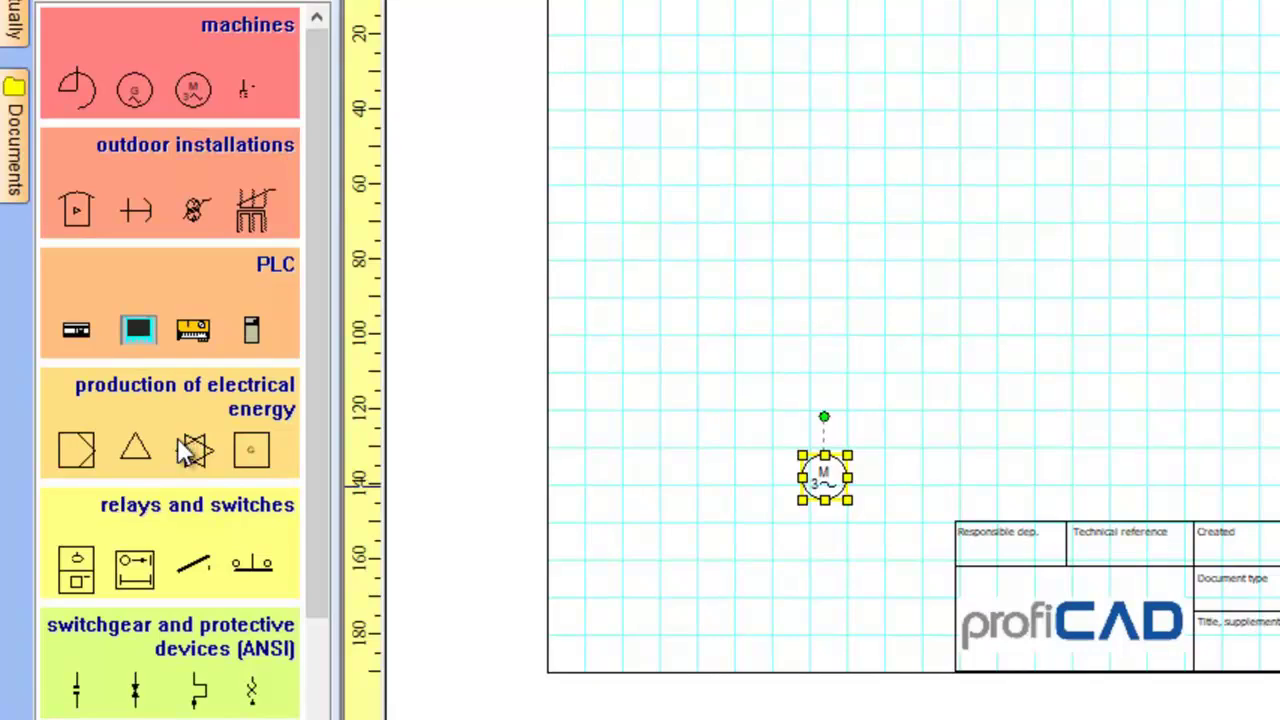
# Step: Insert three wavy-line protective device symbols from switchgear and protective devices (ANSI) in a row near the sheet's upper edge, 10 units apart
pyautogui.click(184, 524)
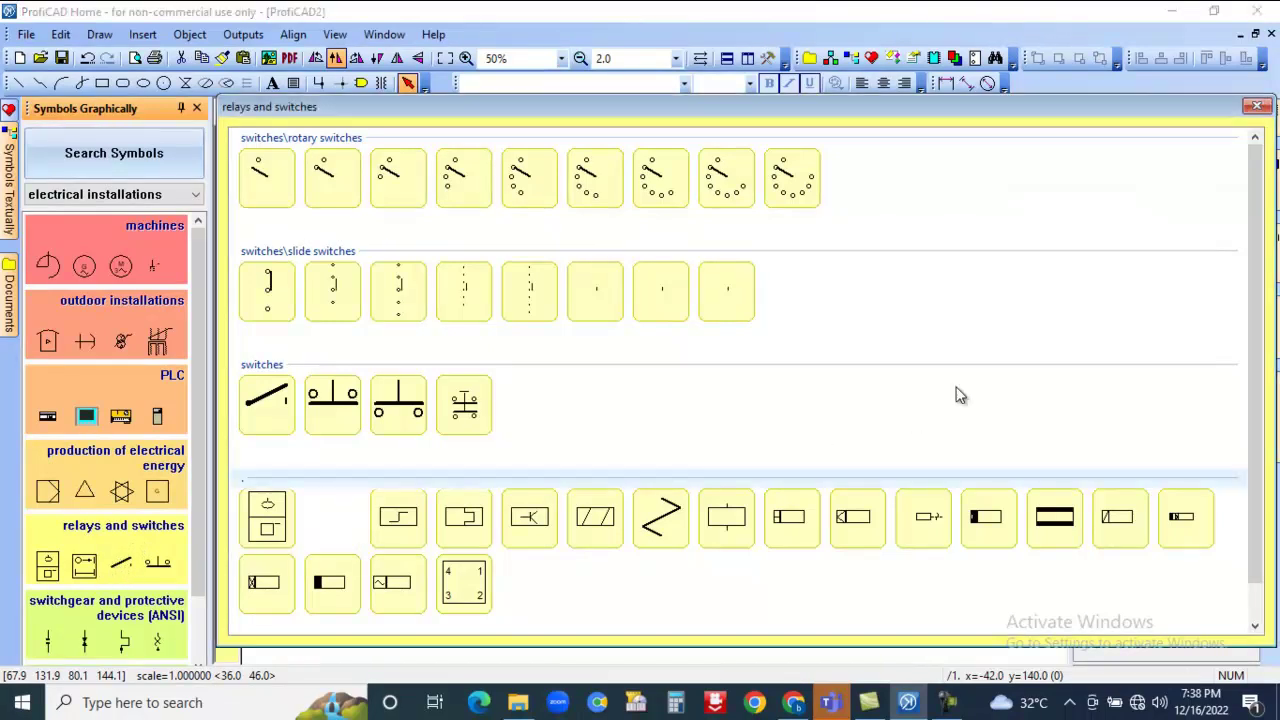
pyautogui.click(115, 635)
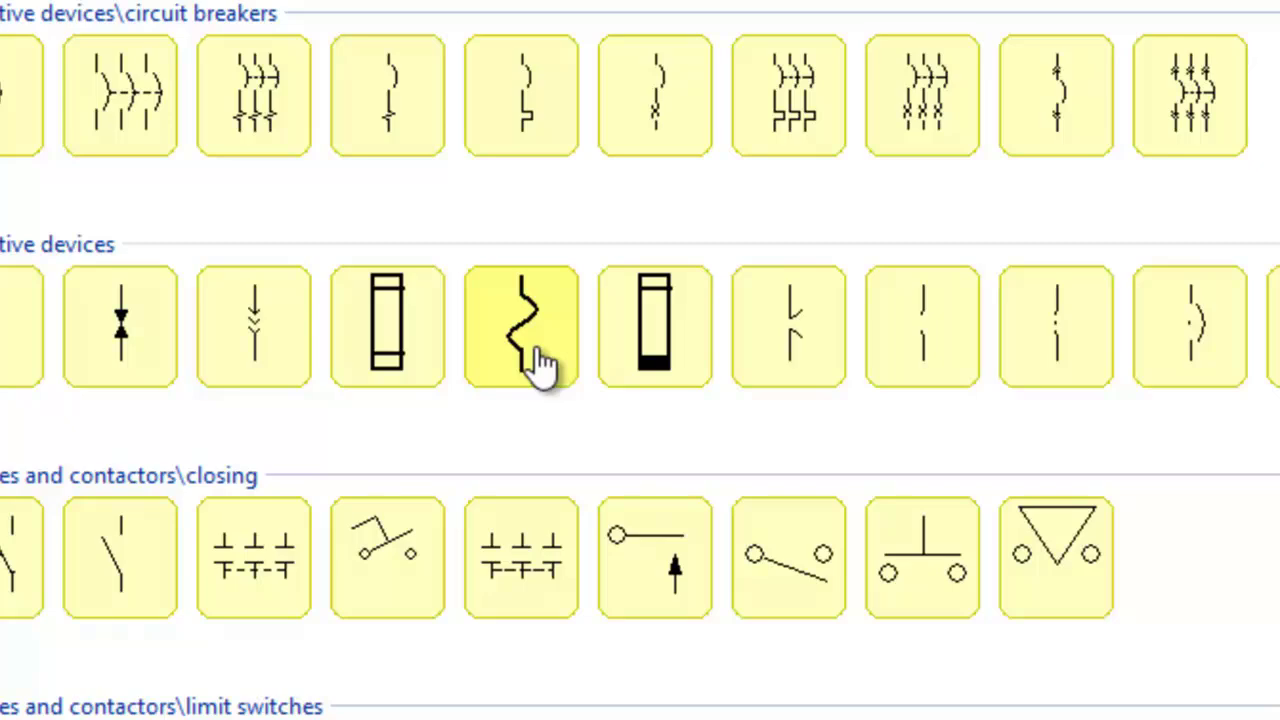
pyautogui.click(537, 348)
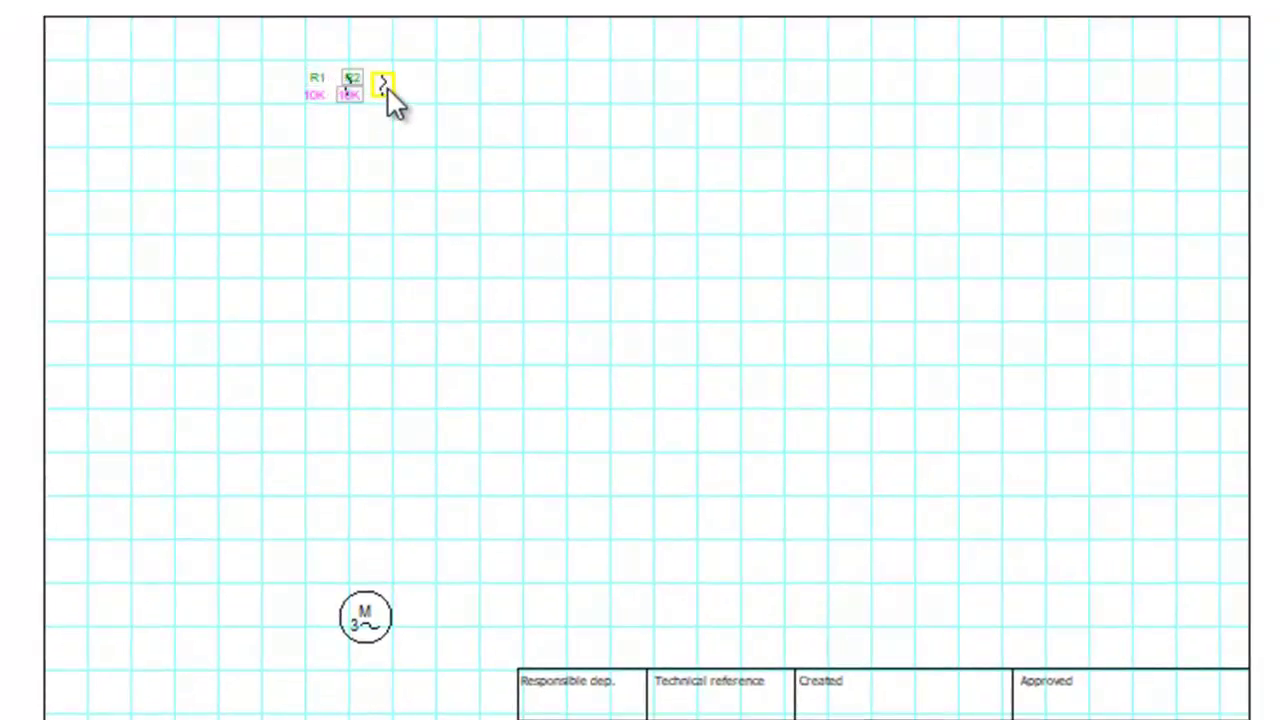
pyautogui.click(395, 89)
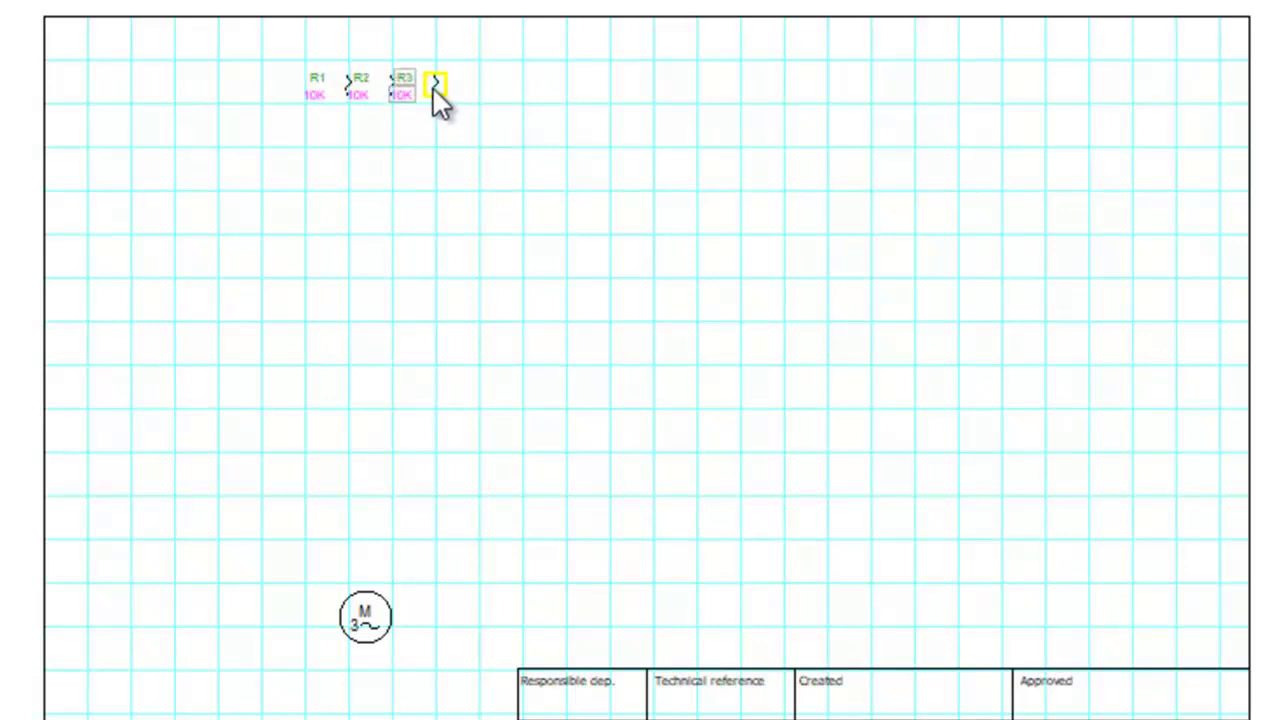
pyautogui.click(435, 88)
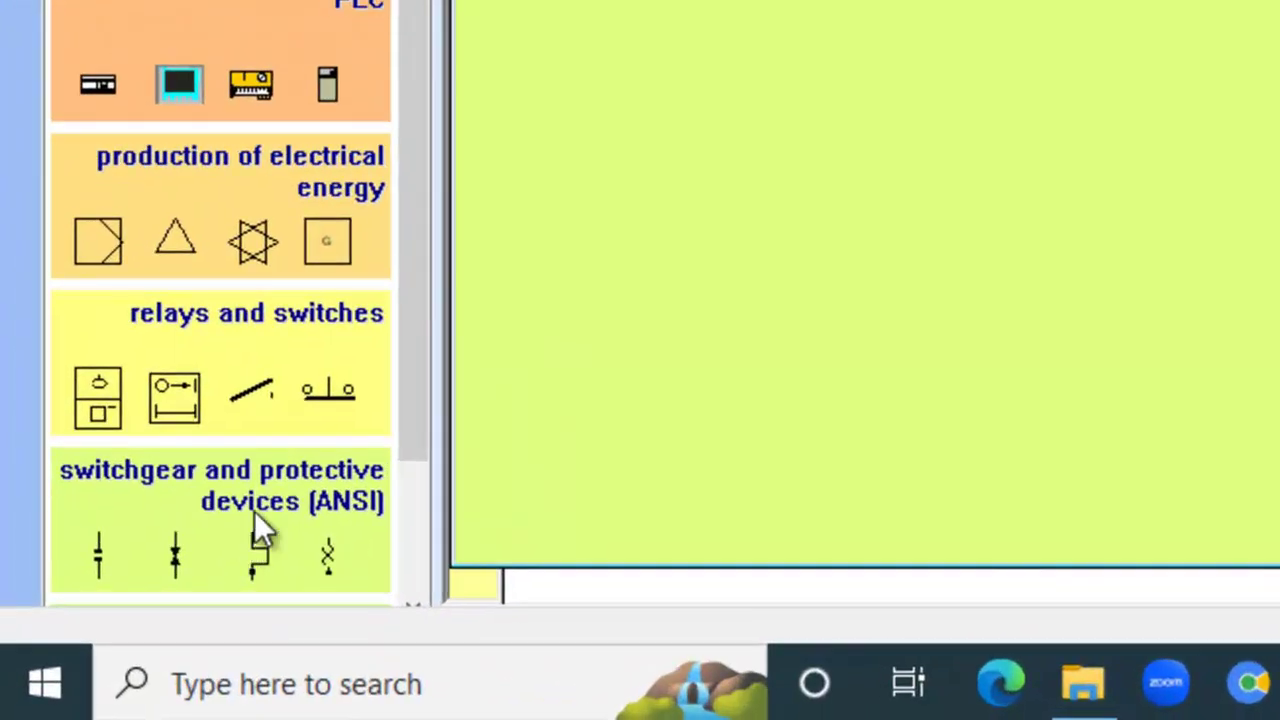
pyautogui.click(119, 636)
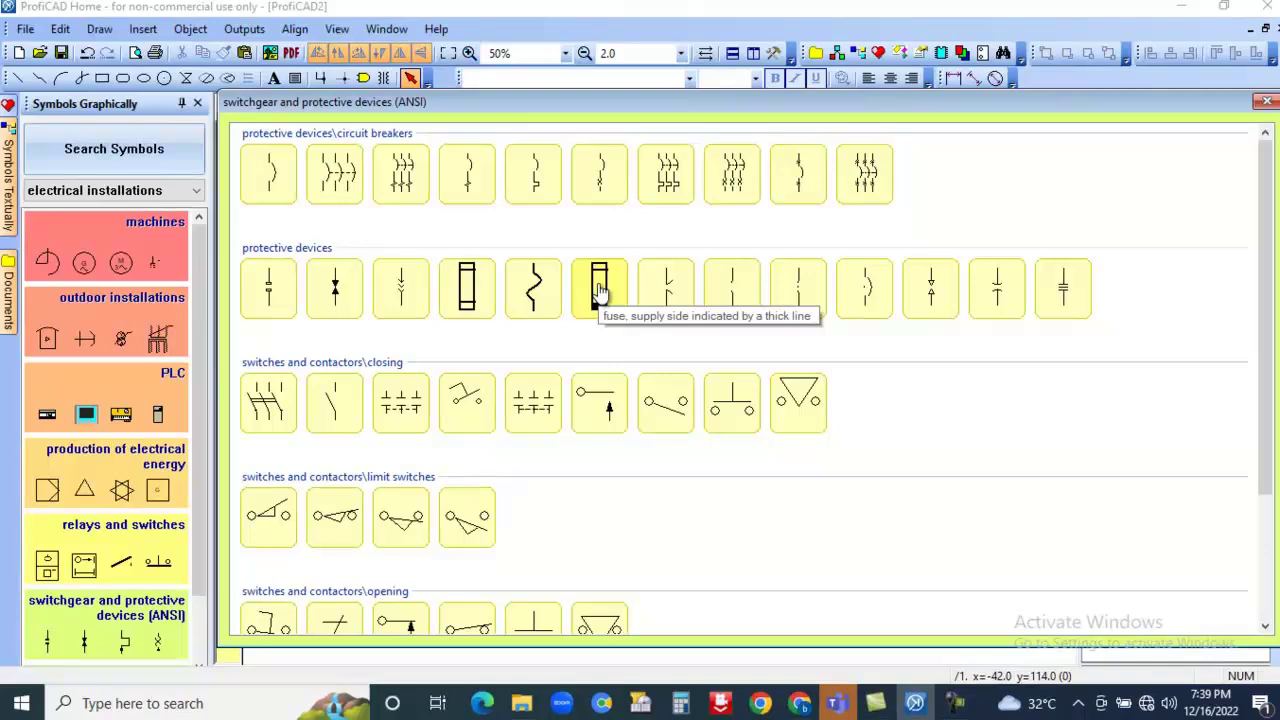
pyautogui.click(600, 290)
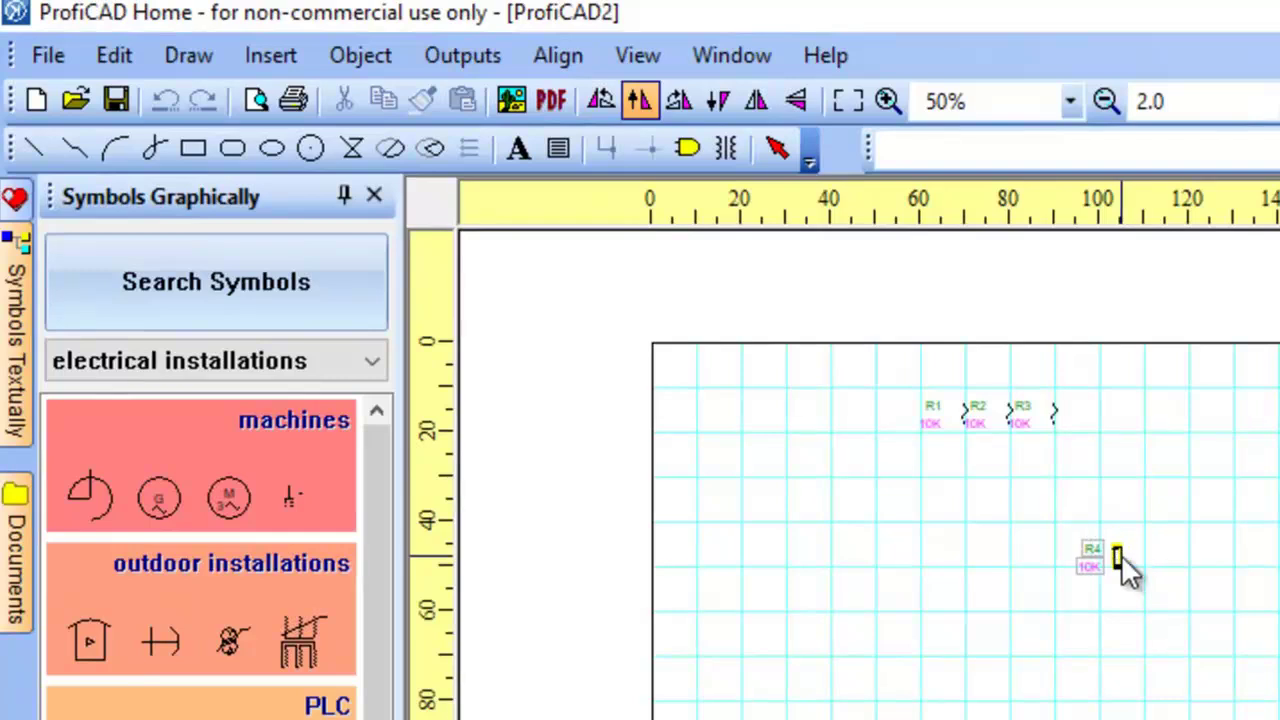
pyautogui.press('Escape')
# Step: Delete the wavy-line symbols R1 and R2 from the row near the sheet's upper edge
pyautogui.click(972, 428)
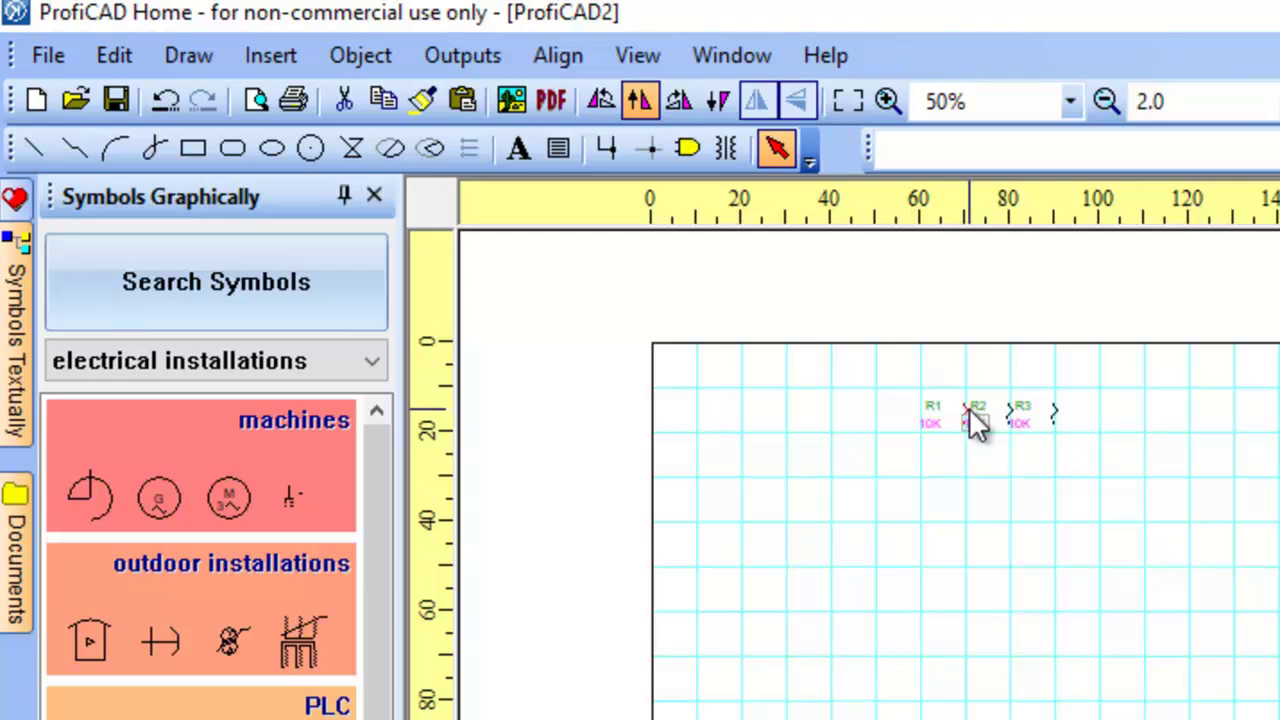
pyautogui.click(968, 412)
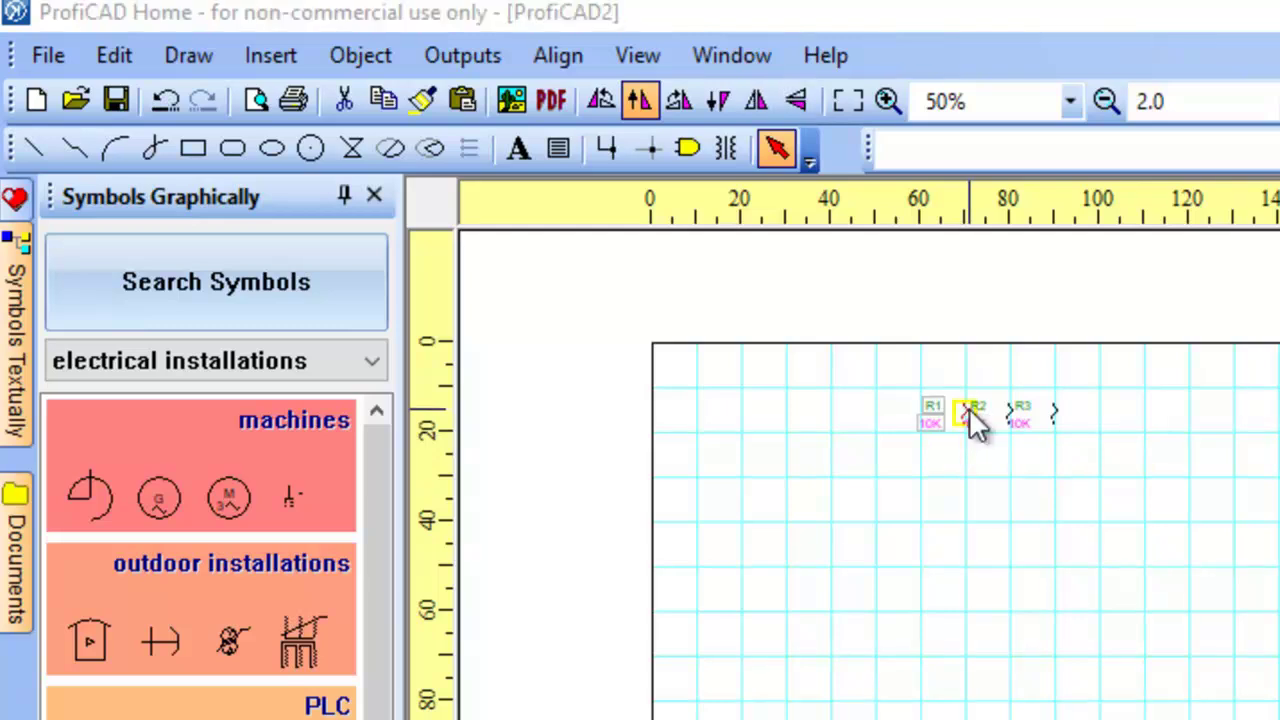
pyautogui.press('Delete')
pyautogui.click(1132, 702)
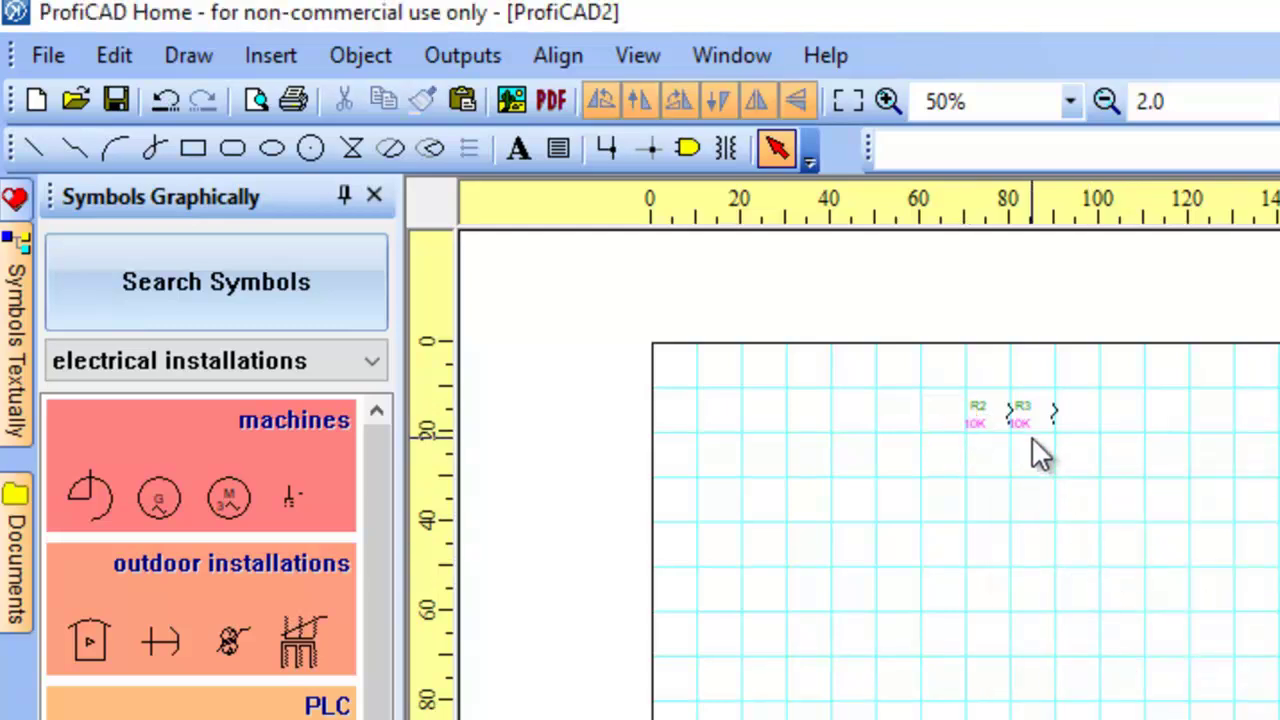
pyautogui.click(1005, 420)
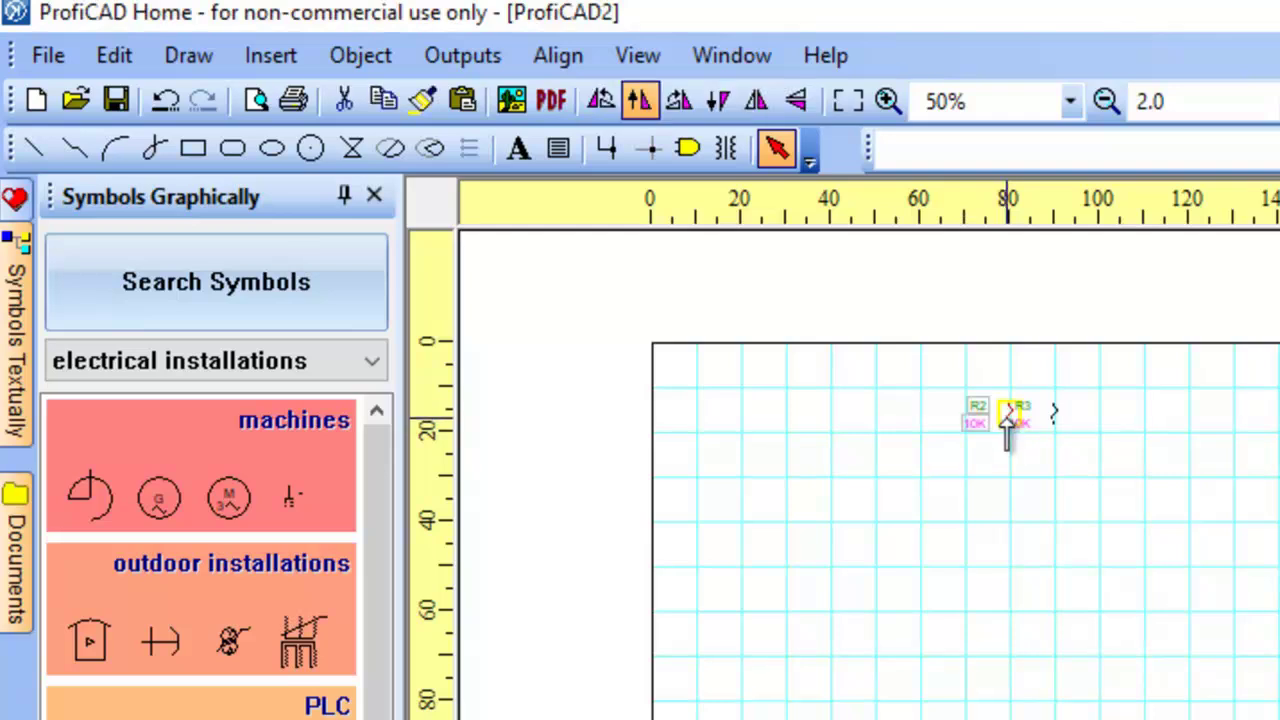
pyautogui.press('Delete')
pyautogui.click(1122, 706)
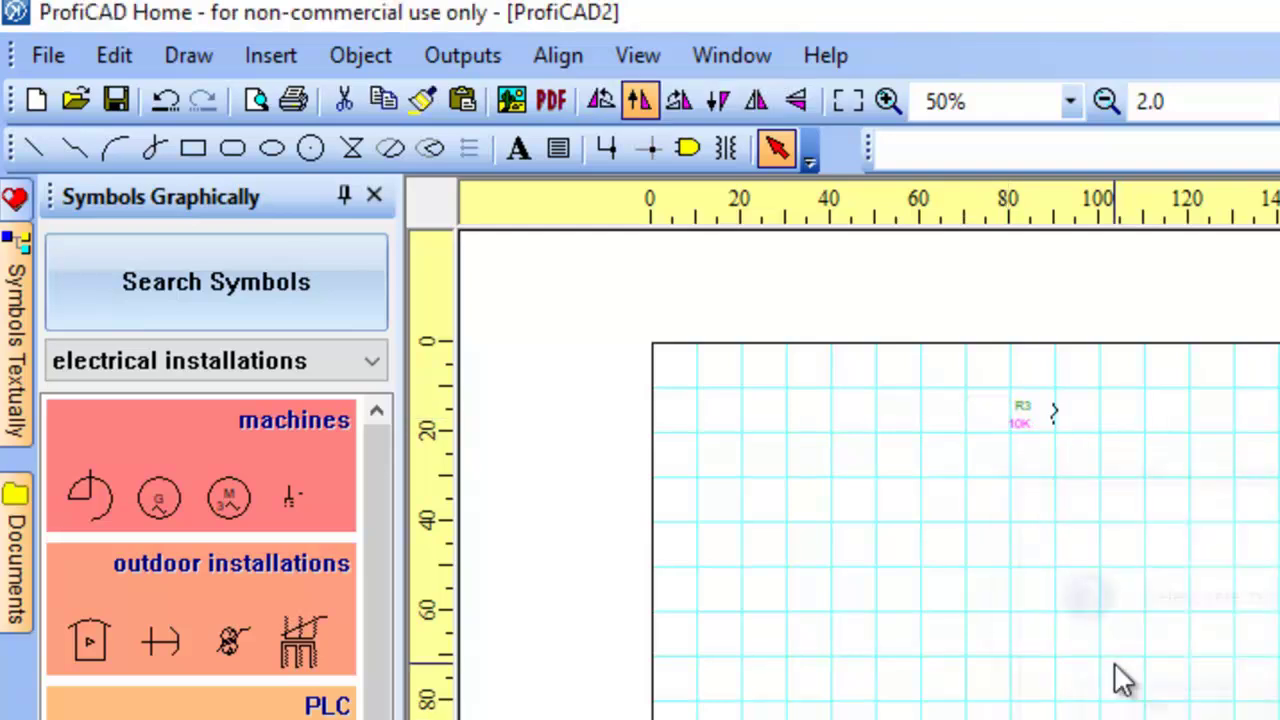
# Step: Delete the remaining wavy-line symbol R3 together with its labels
pyautogui.click(1019, 418)
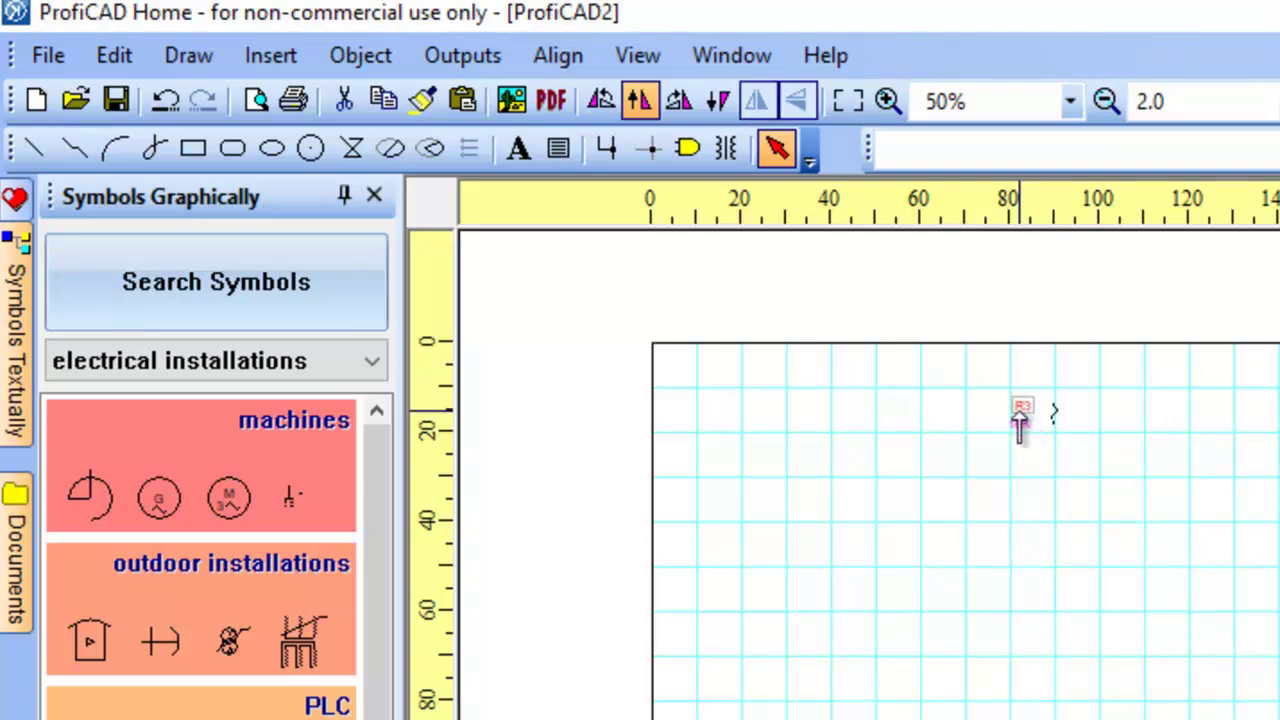
pyautogui.press('Delete')
pyautogui.click(1113, 715)
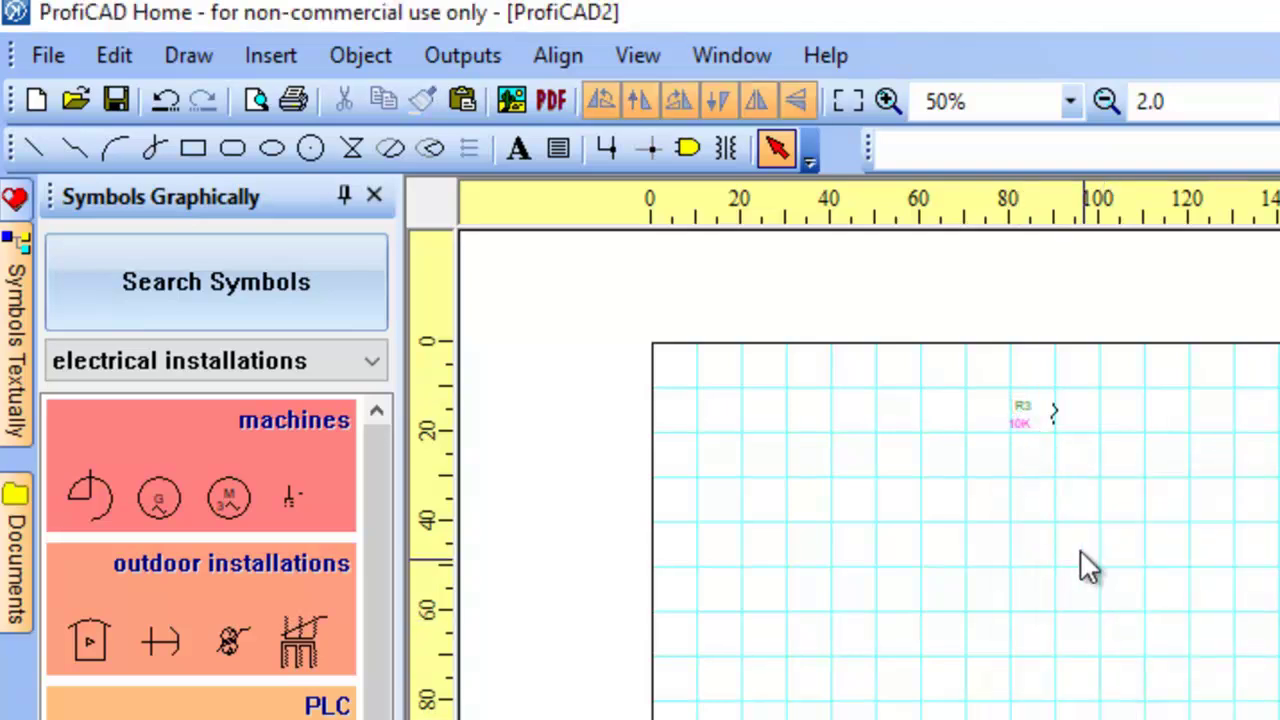
pyautogui.click(1023, 426)
pyautogui.press('Delete')
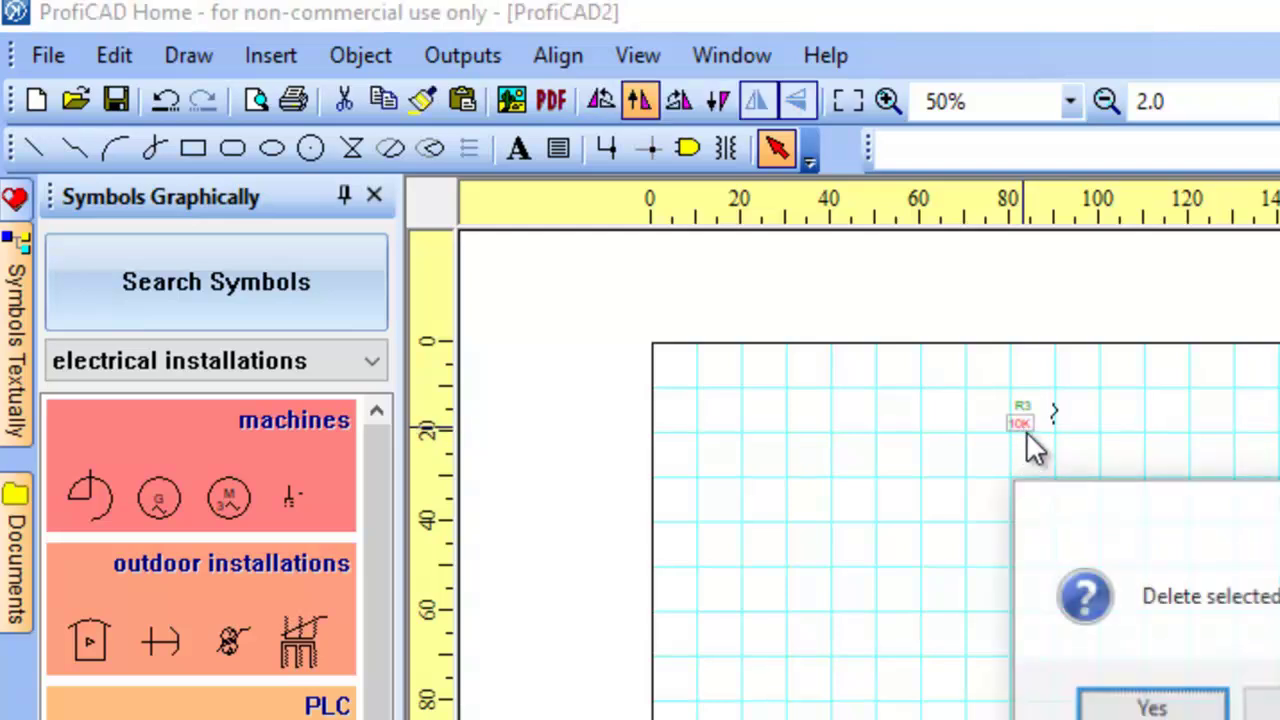
pyautogui.click(1113, 710)
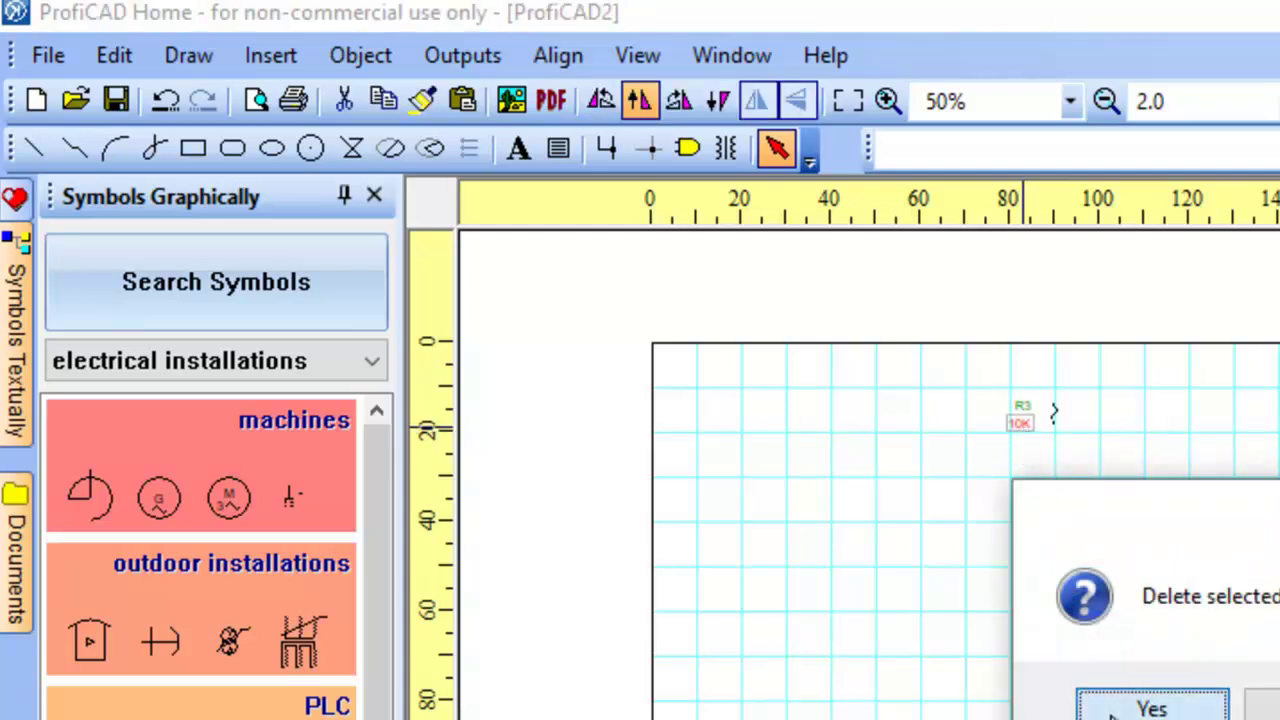
pyautogui.click(1020, 414)
pyautogui.click(1056, 416)
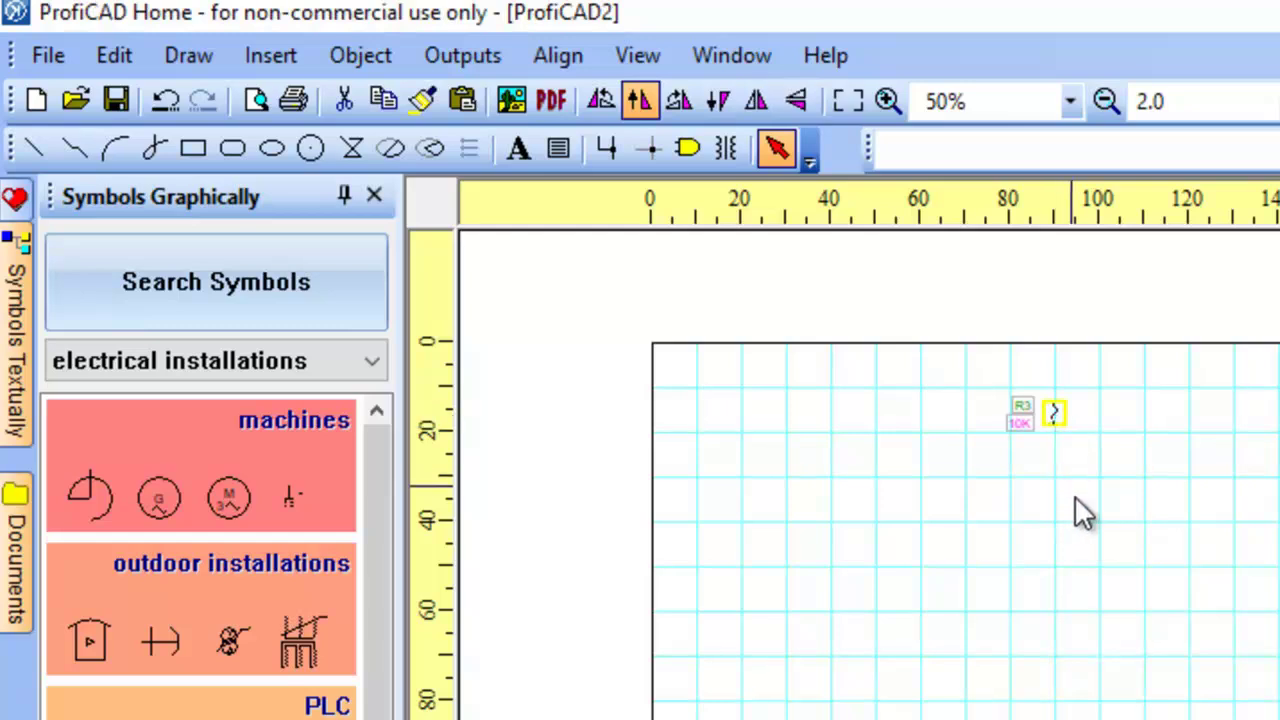
pyautogui.press('Delete')
pyautogui.click(1150, 708)
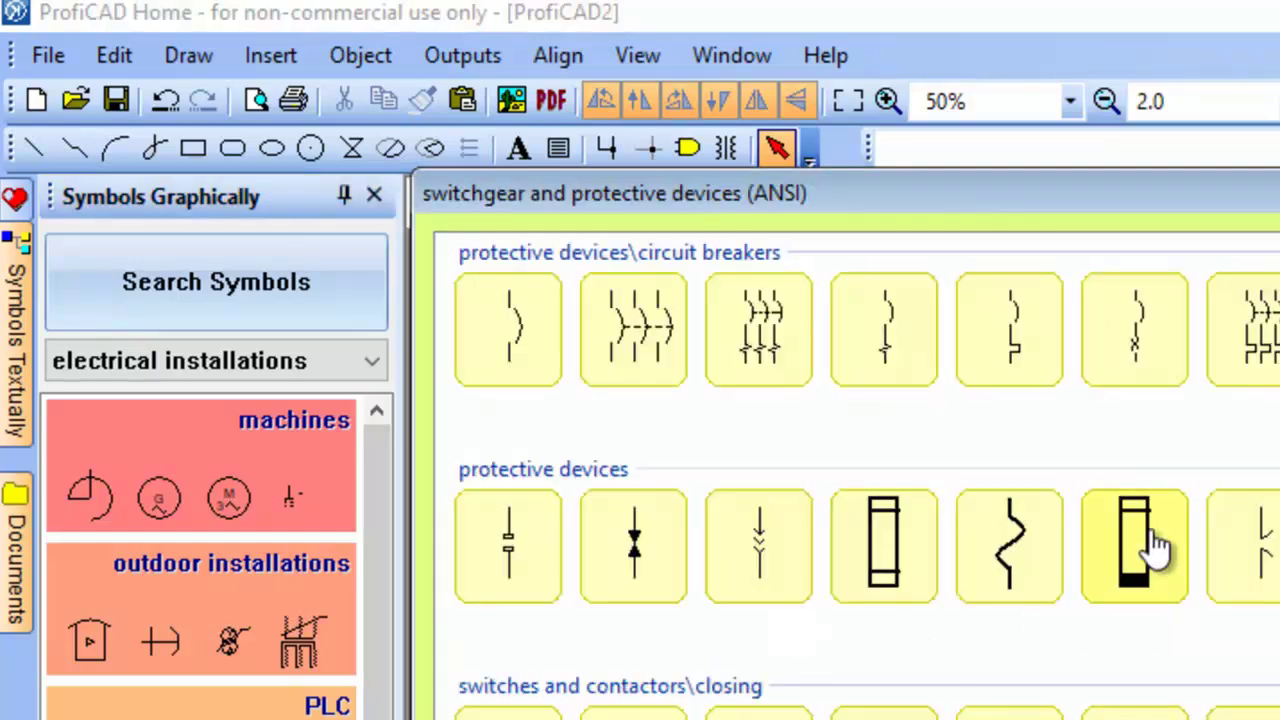
# Step: Insert three fuses with supply side indicated by a thick line, then align them in a level row at about x=60, 70 and 80, y=18
pyautogui.click(1152, 540)
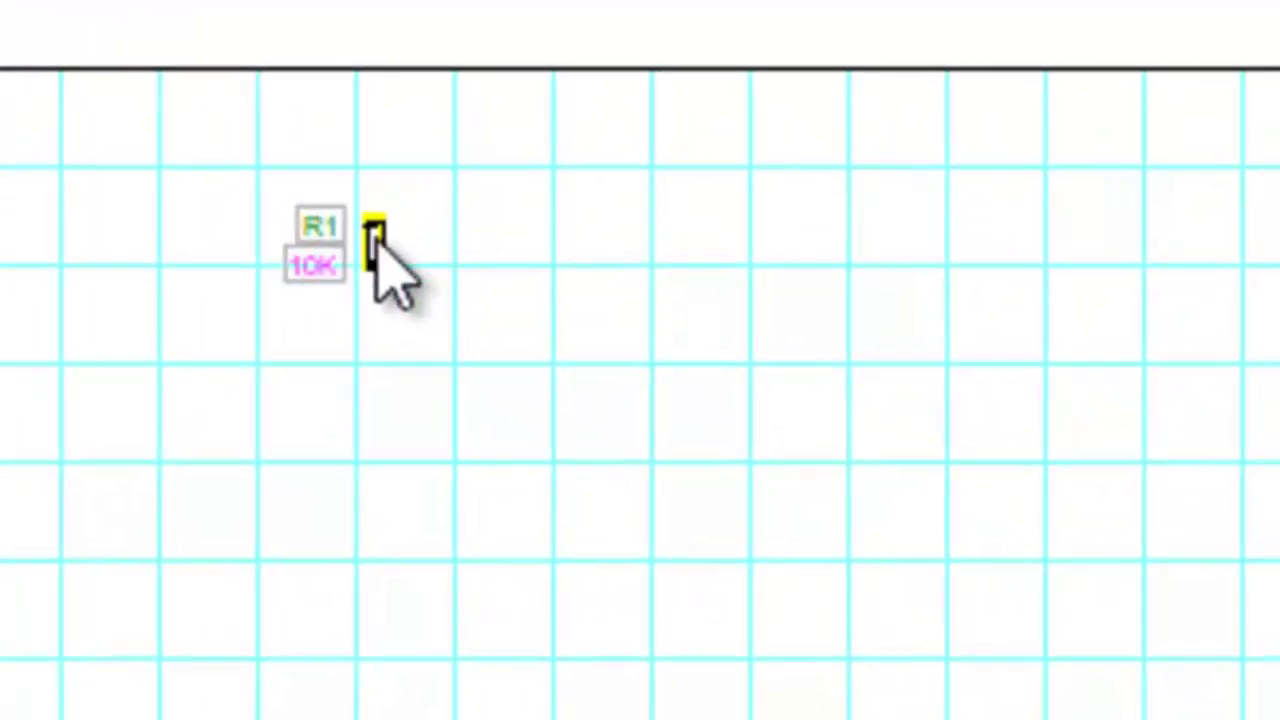
pyautogui.click(362, 250)
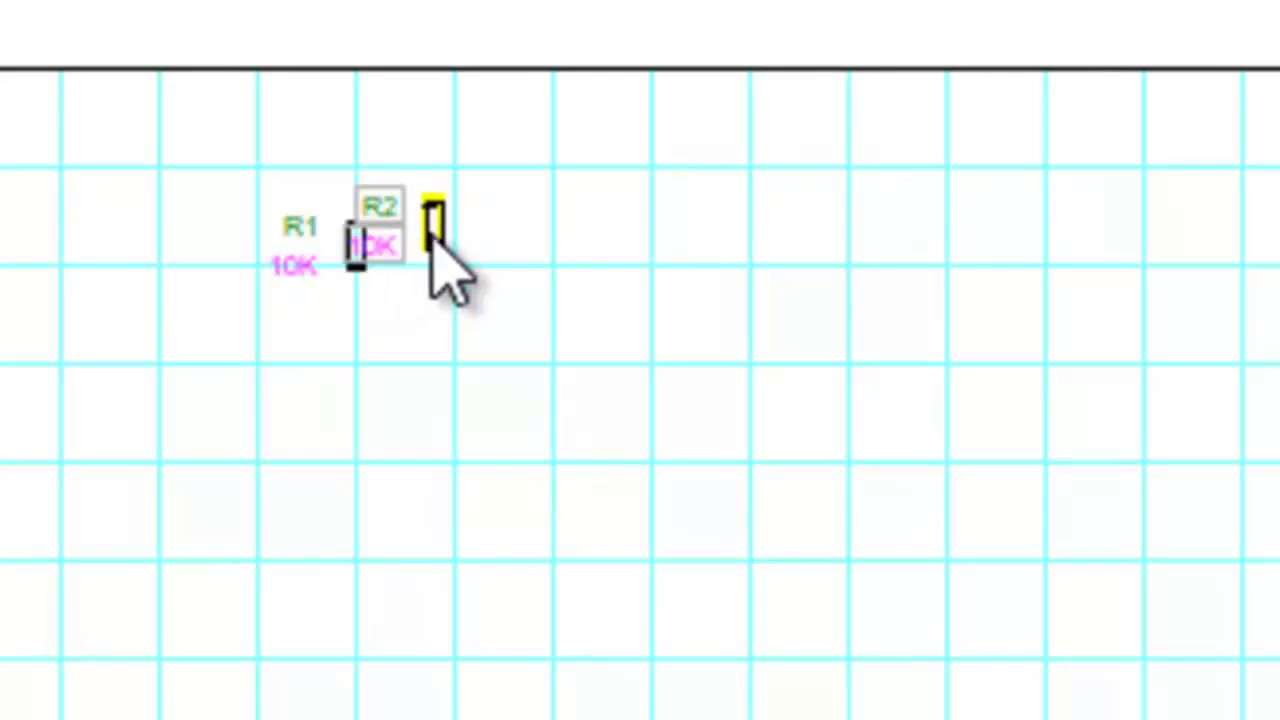
pyautogui.click(450, 263)
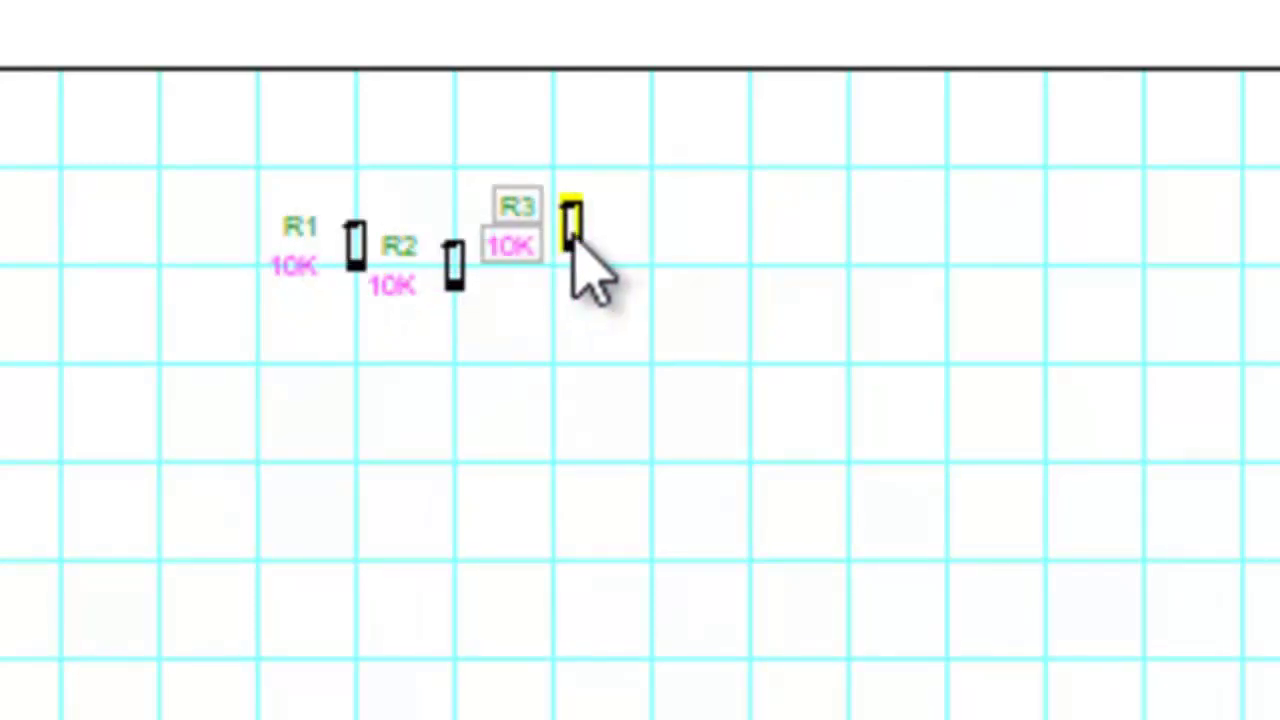
pyautogui.click(572, 238)
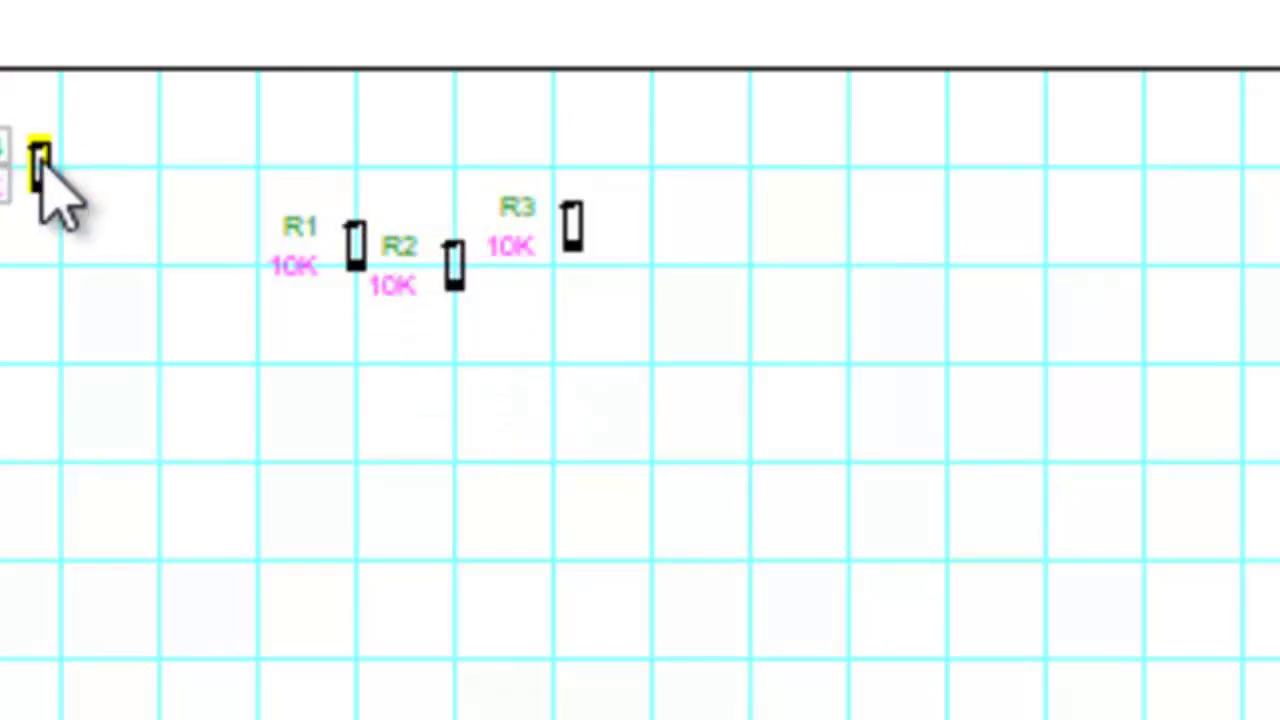
pyautogui.press('Escape')
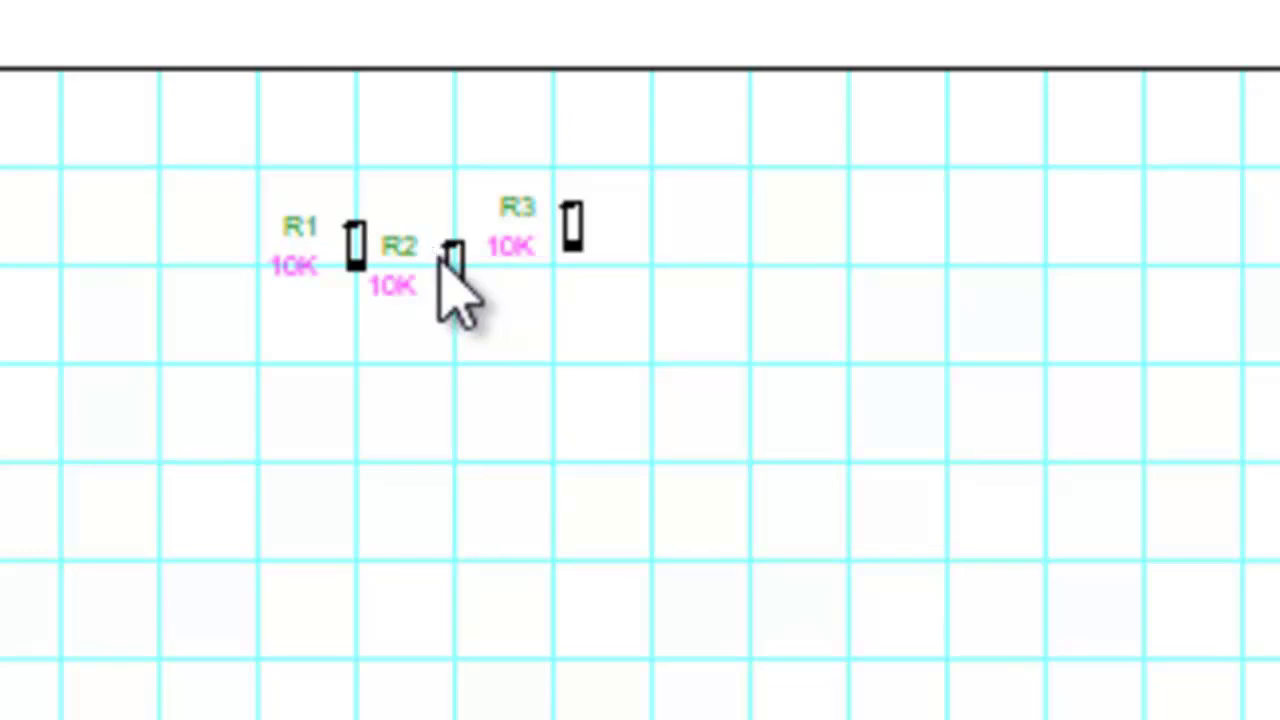
pyautogui.moveTo(448, 275); pyautogui.dragTo(463, 242)
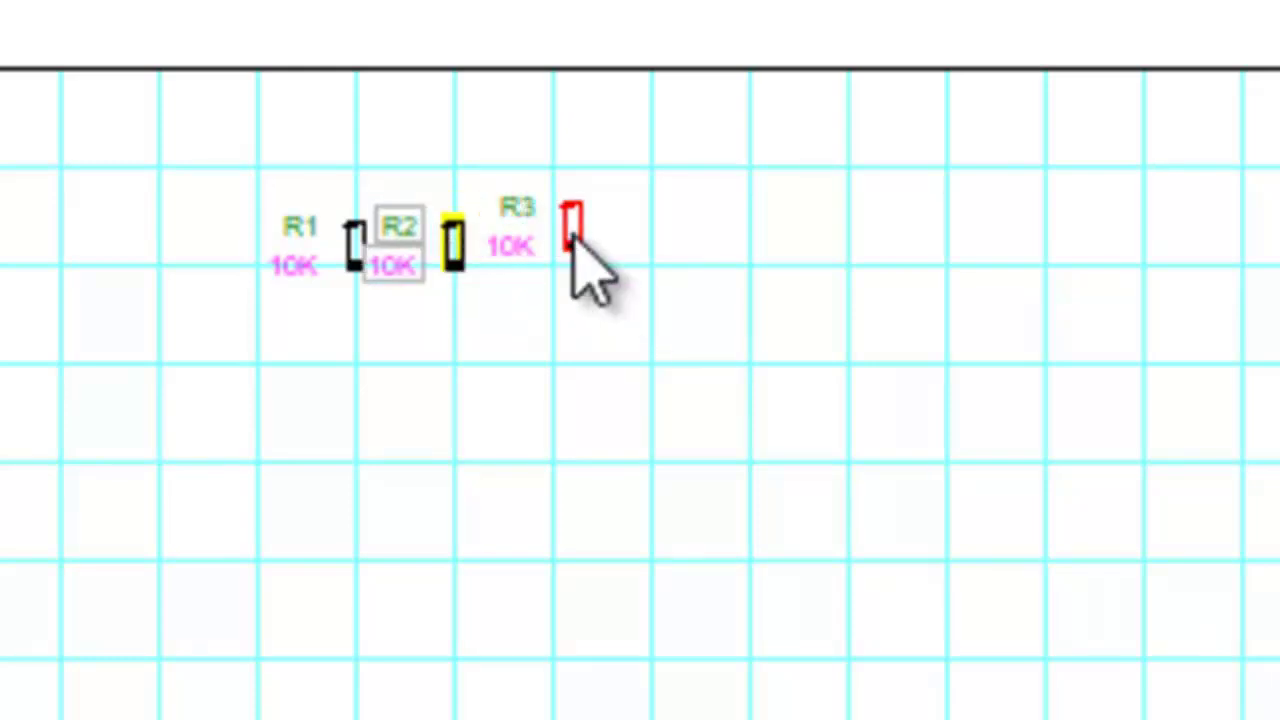
pyautogui.moveTo(569, 237); pyautogui.dragTo(553, 268)
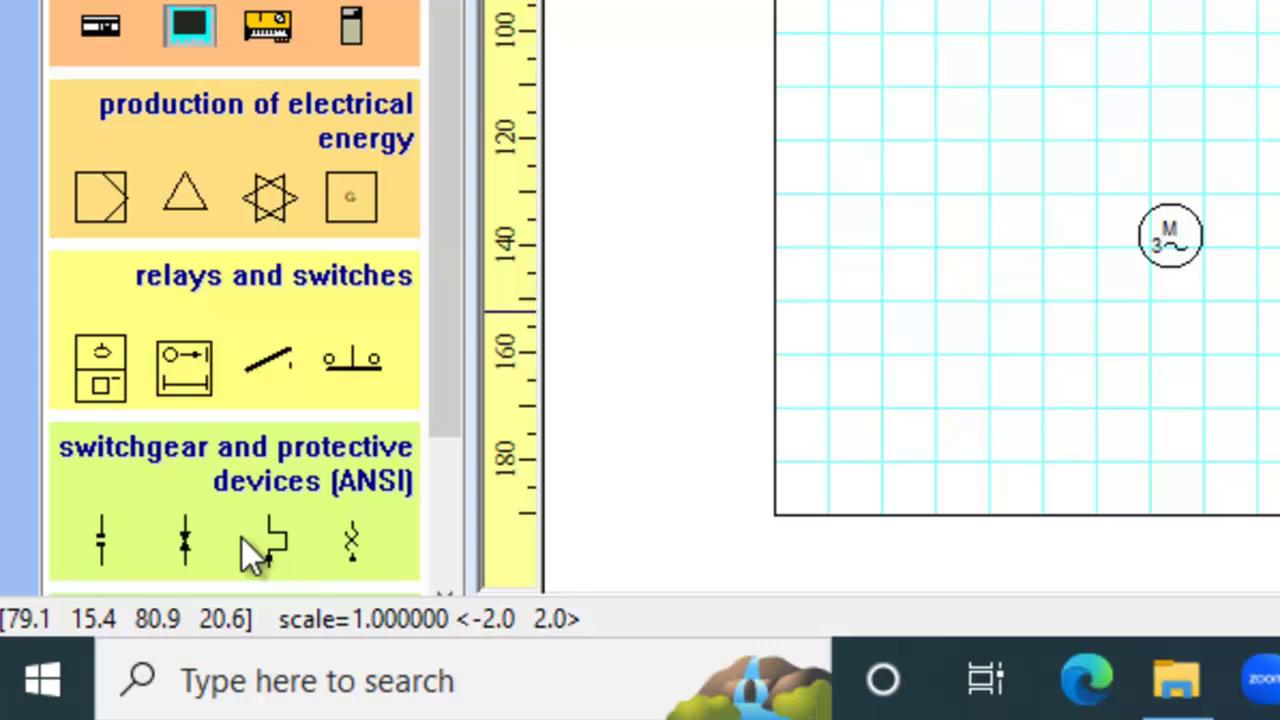
# Step: Insert one three-pole circuit breaker with magnetic element below the fuses, at about x=68, y=44, and stop inserting
pyautogui.click(242, 538)
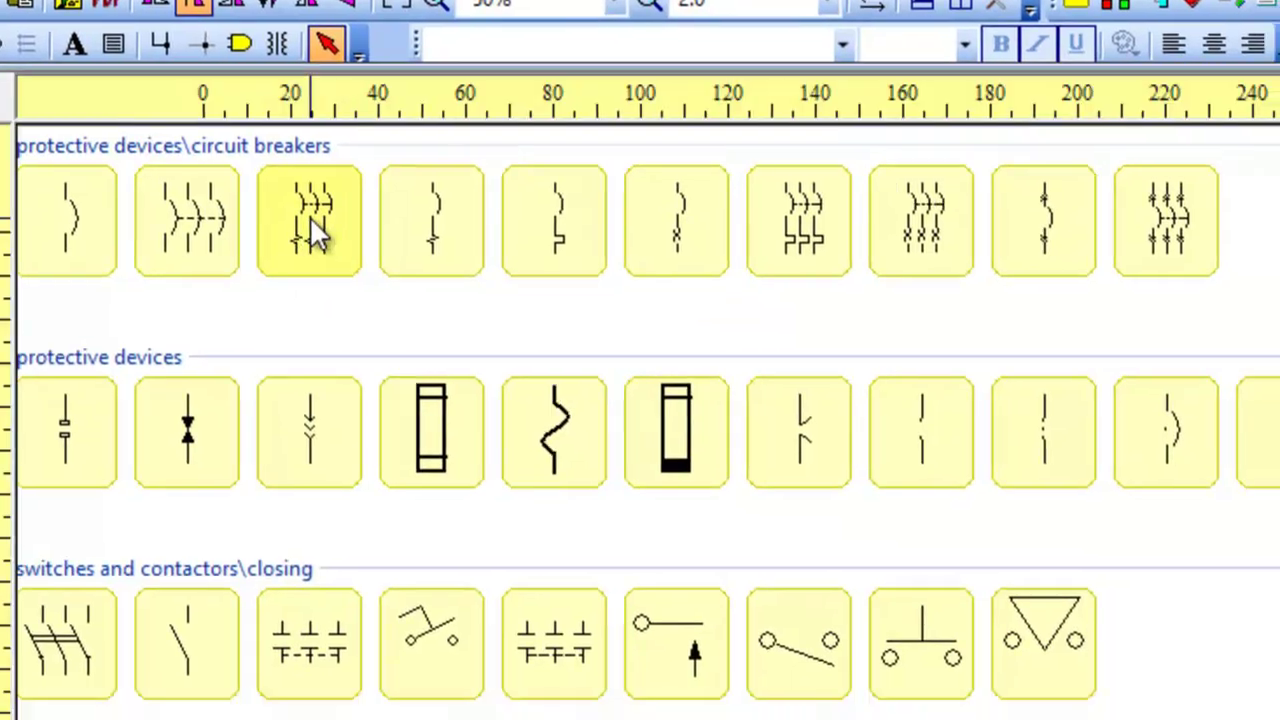
pyautogui.click(340, 262)
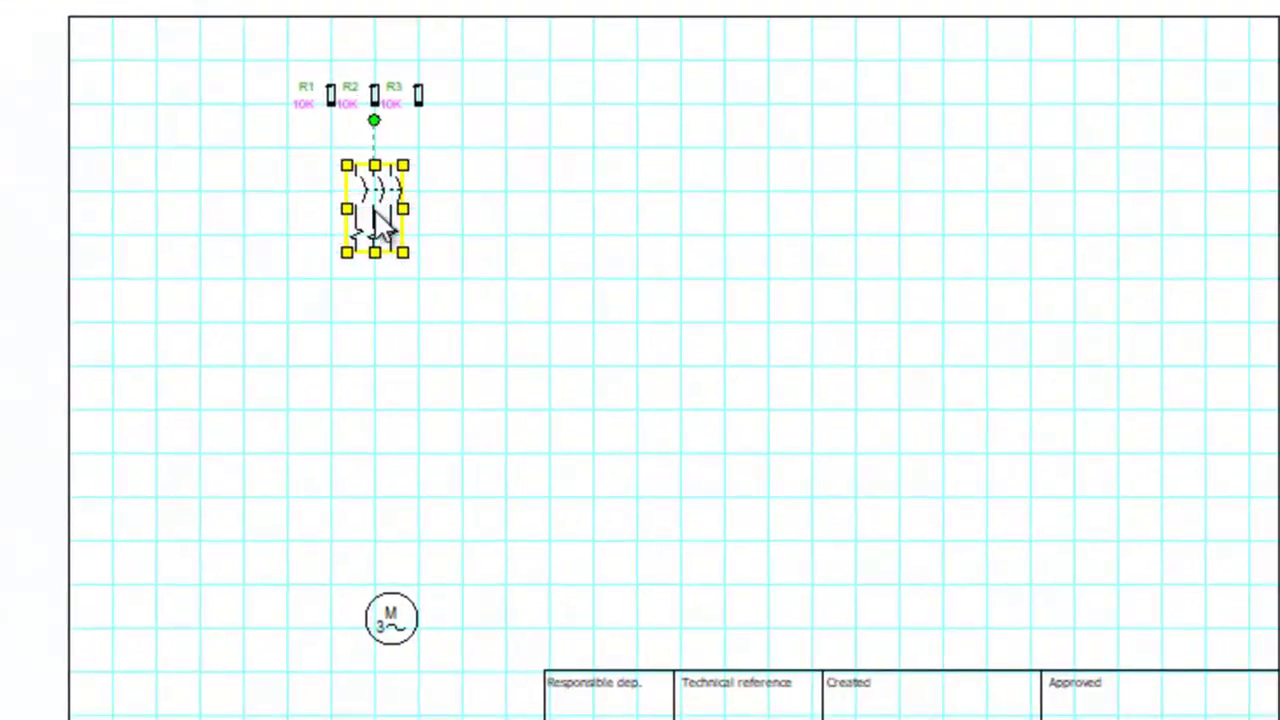
pyautogui.moveTo(376, 213); pyautogui.dragTo(685, 245)
pyautogui.press('Delete')
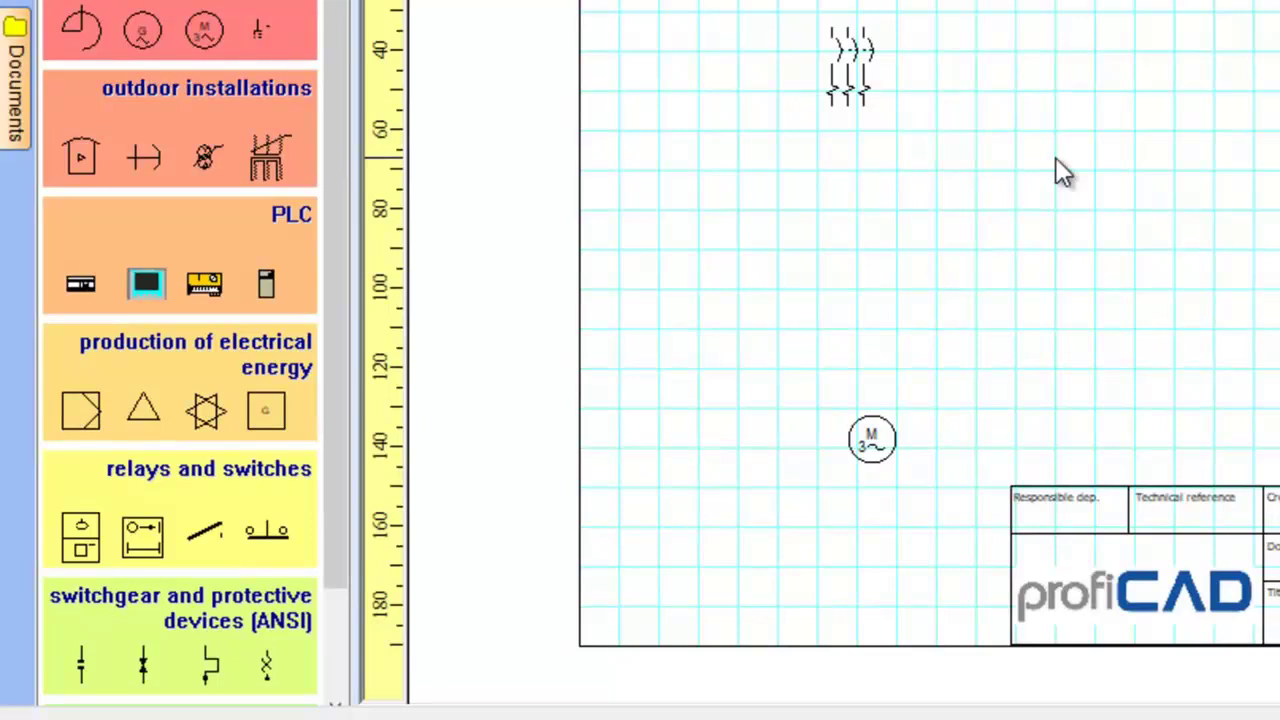
# Step: Insert one three-pole normally open contact symbol (NO form 1) between breaker and motor, at about x=70, y=78, and stop inserting
pyautogui.click(197, 668)
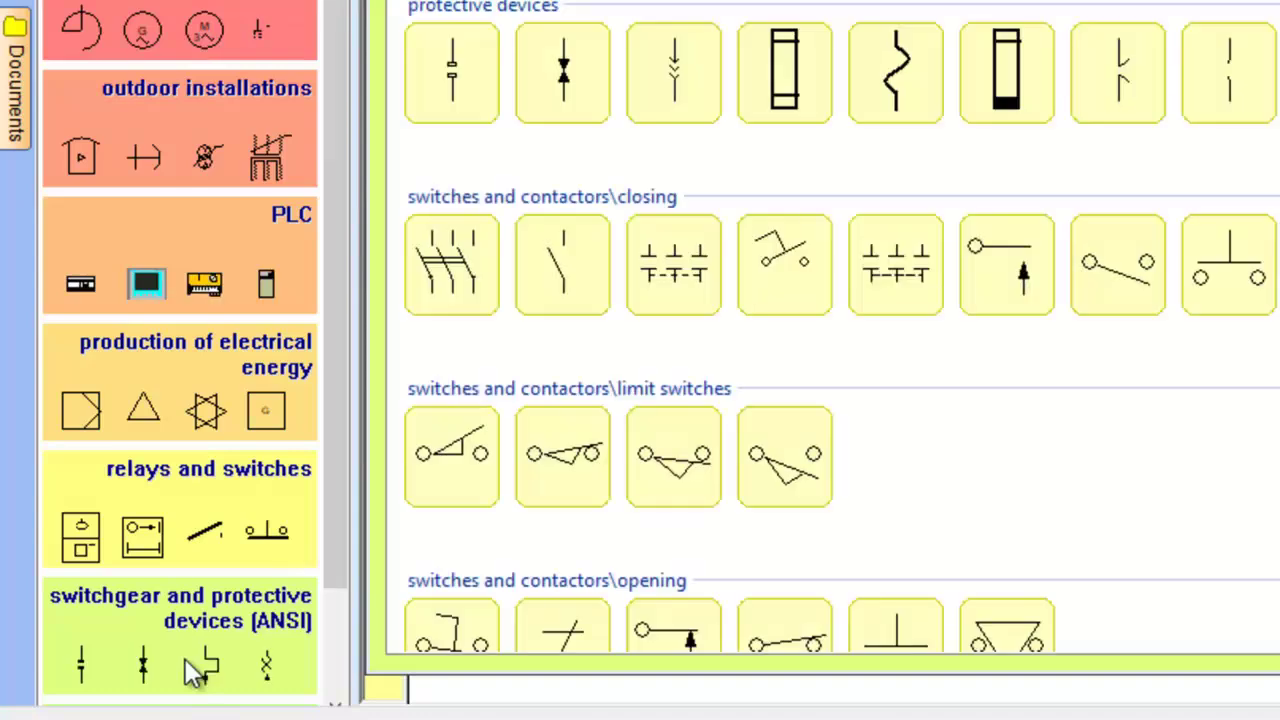
pyautogui.click(924, 284)
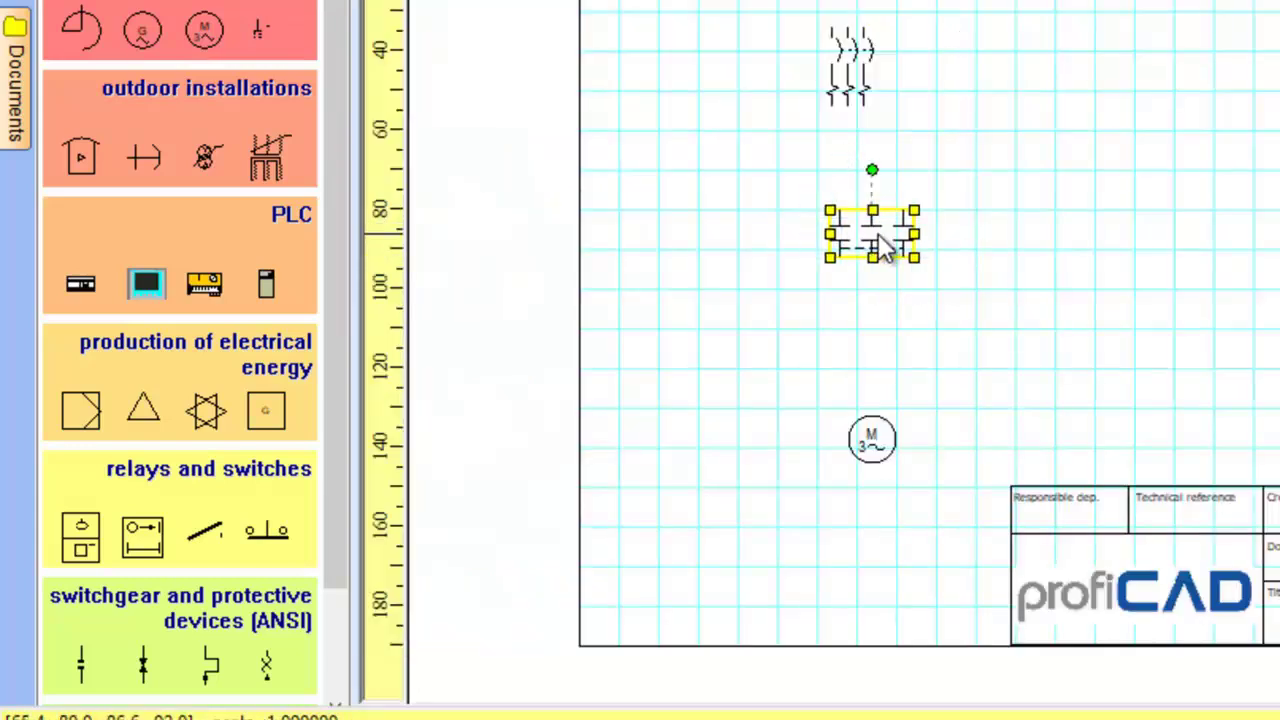
pyautogui.moveTo(878, 233); pyautogui.dragTo(1170, 176)
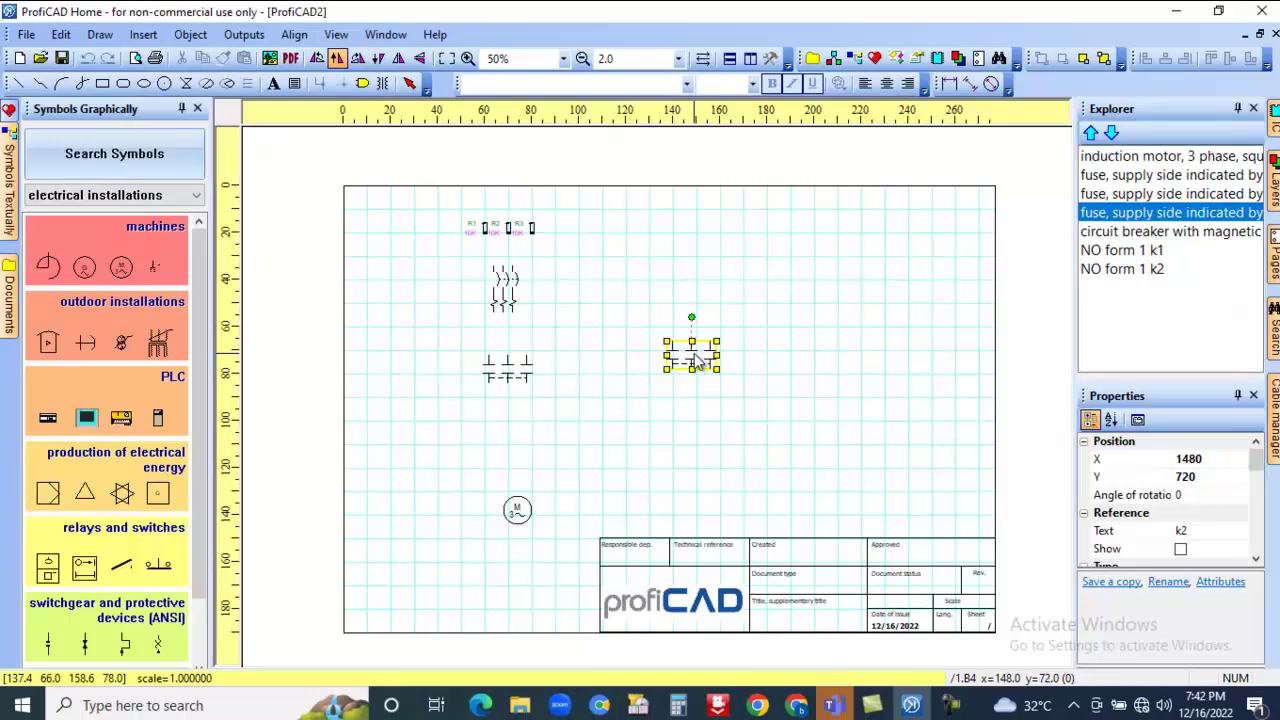
pyautogui.press('Delete')
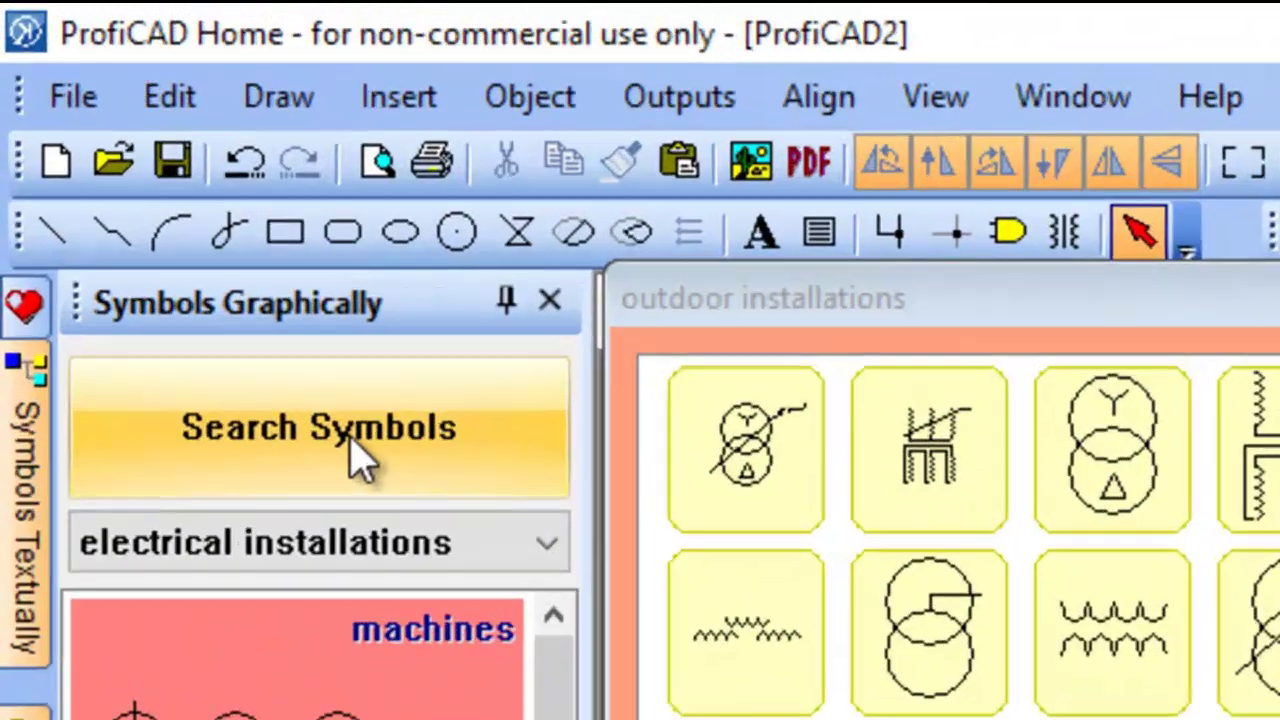
# Step: Insert three thermal element - overload heater (IEC) symbols at about x=60, 70 and 80, y=120, and move the motor below them
pyautogui.click(128, 165)
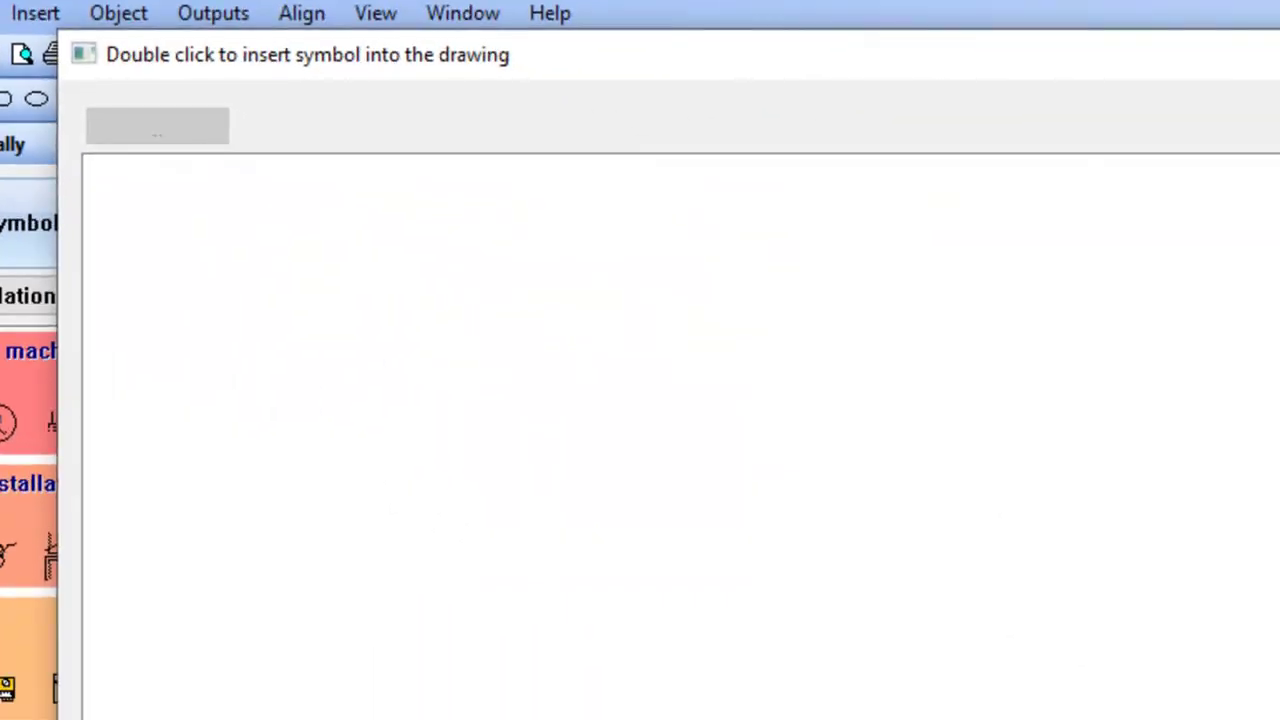
pyautogui.write('ove')
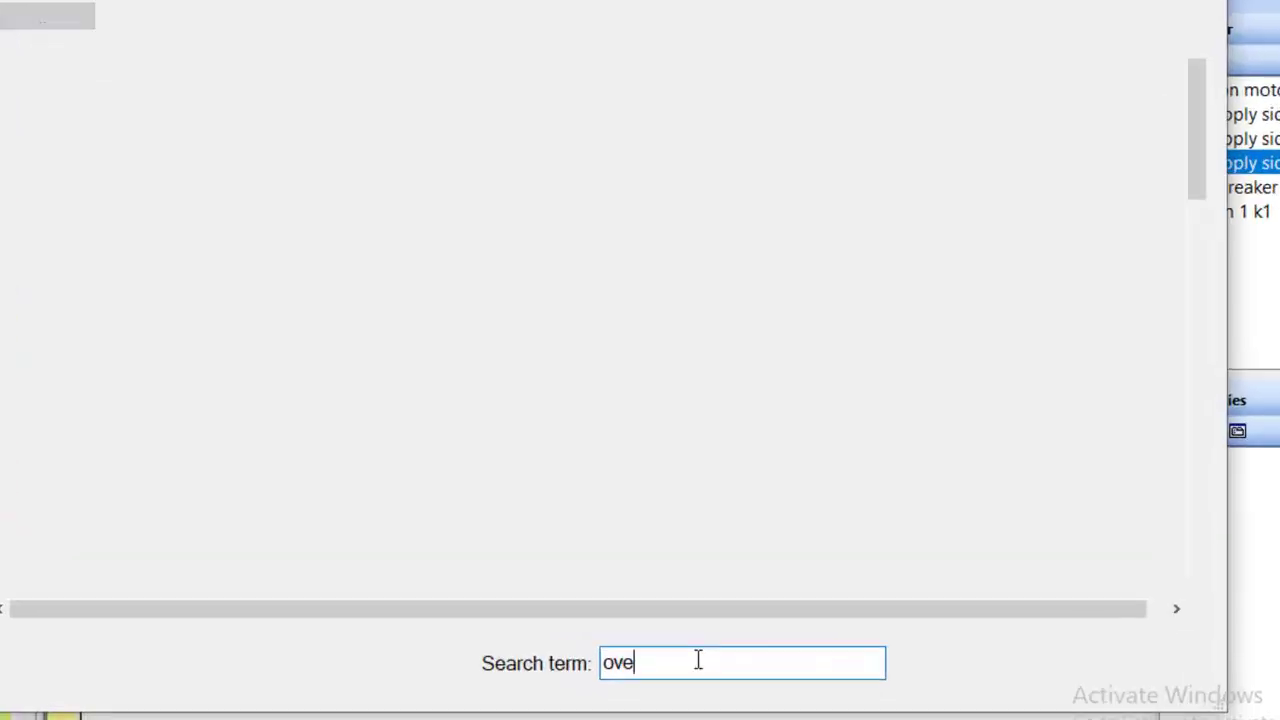
pyautogui.write('rlo')
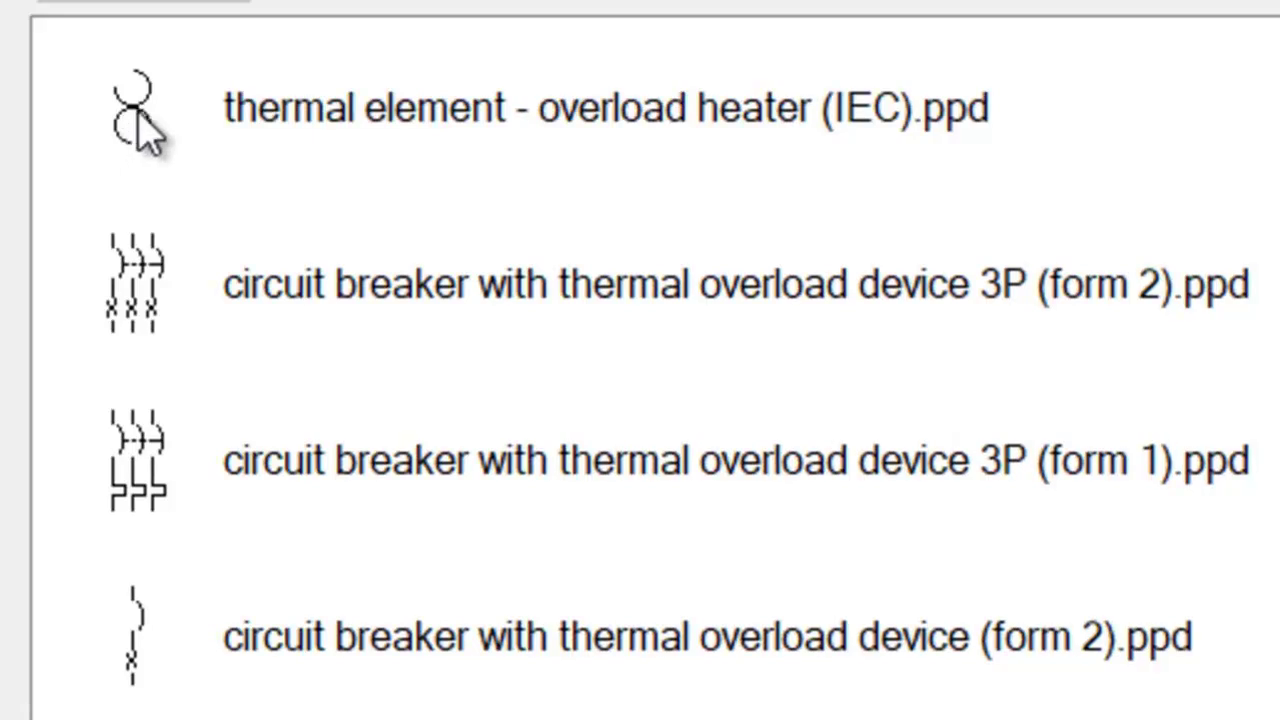
pyautogui.click(140, 128)
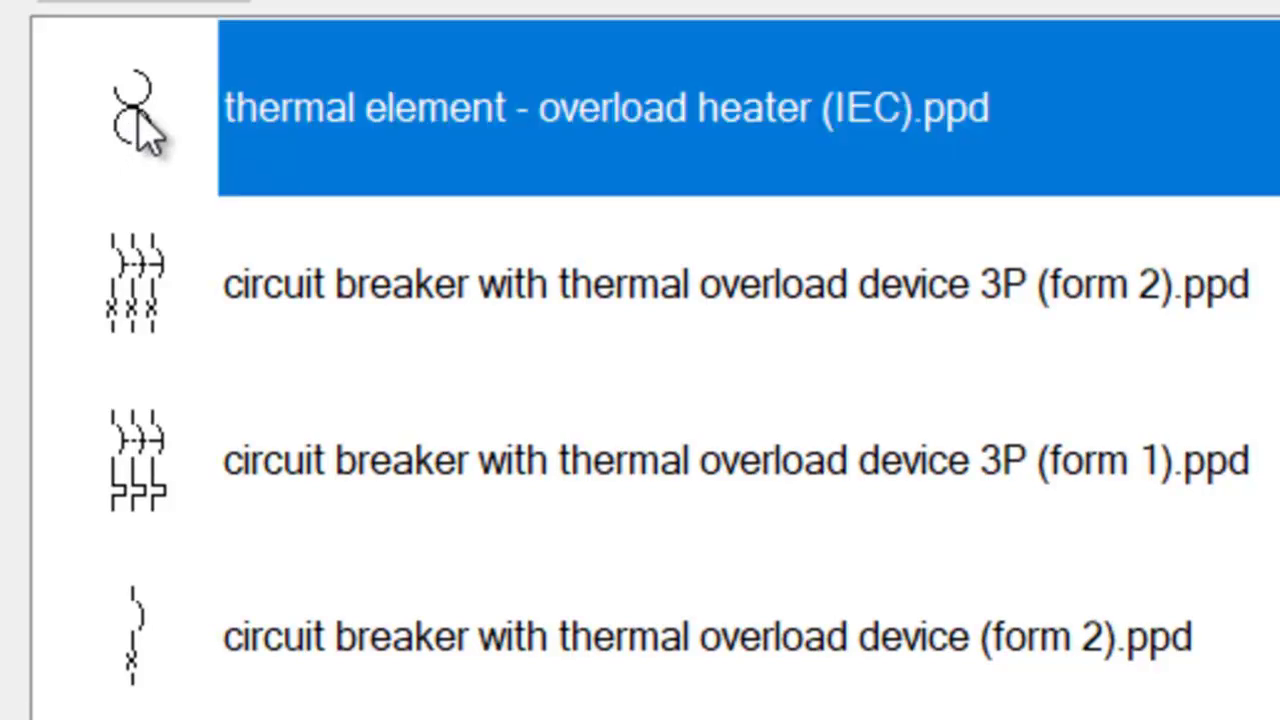
pyautogui.doubleClick(137, 112)
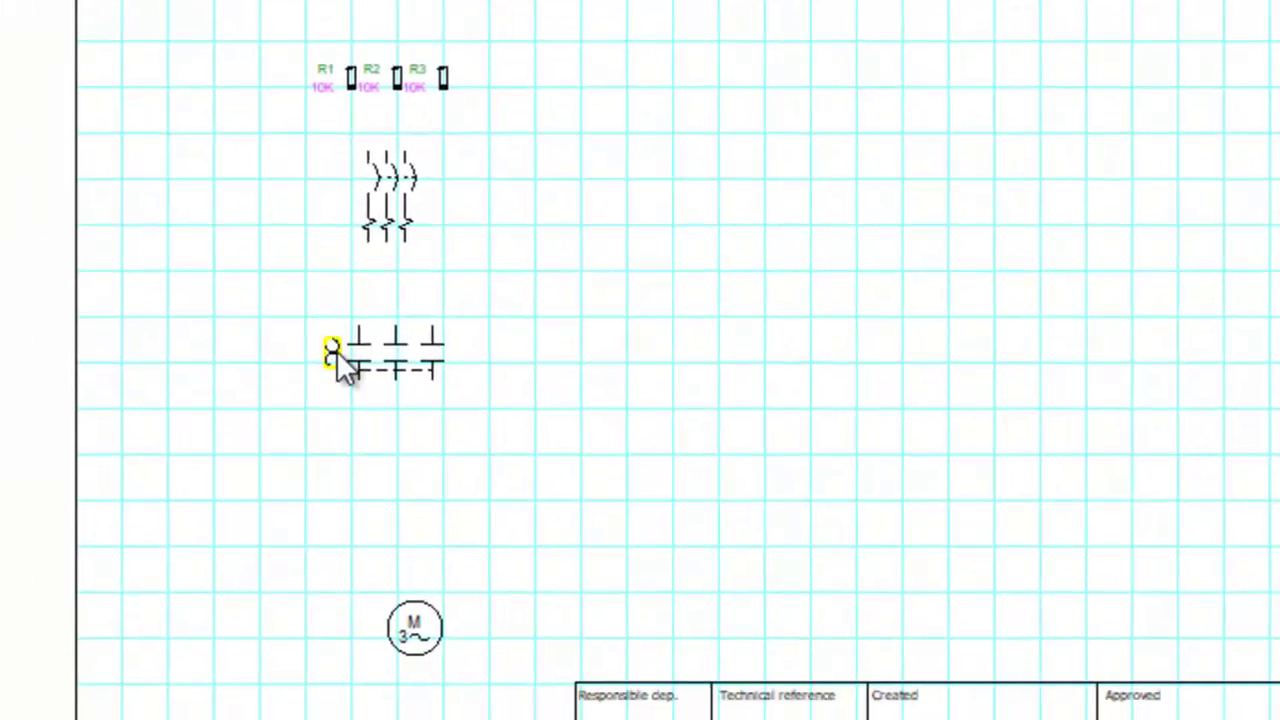
pyautogui.click(354, 545)
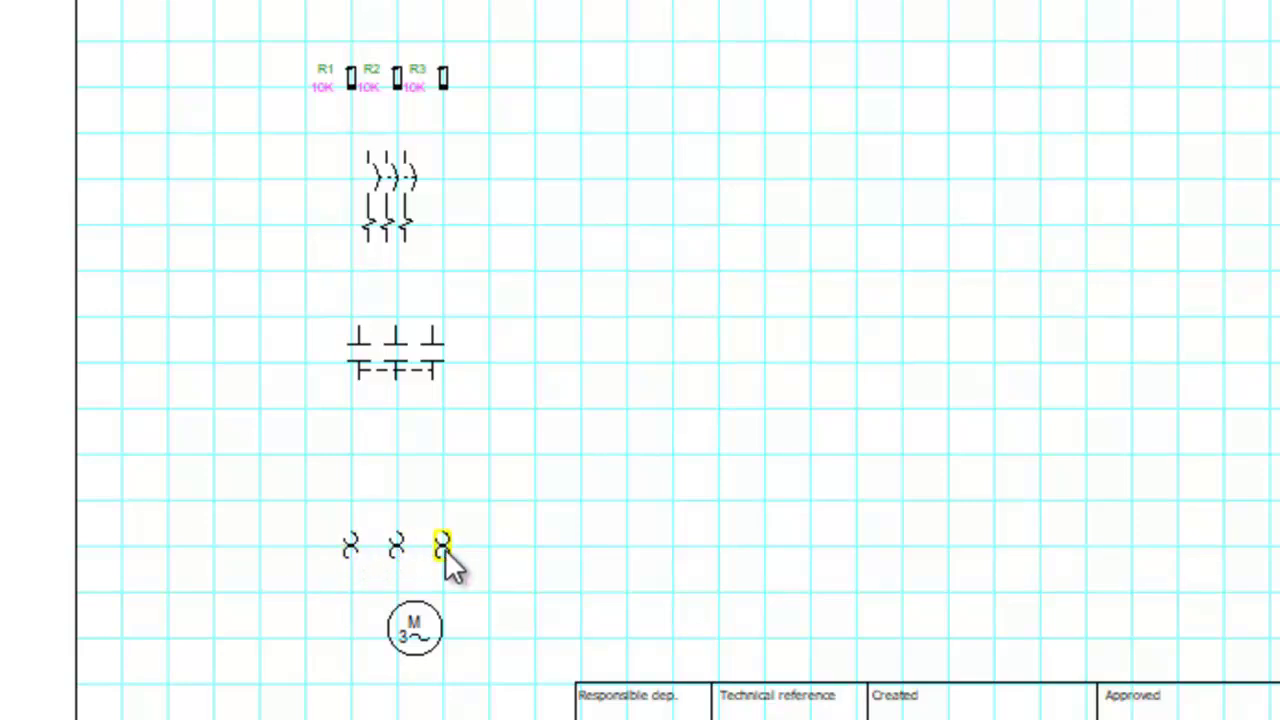
pyautogui.click(447, 545)
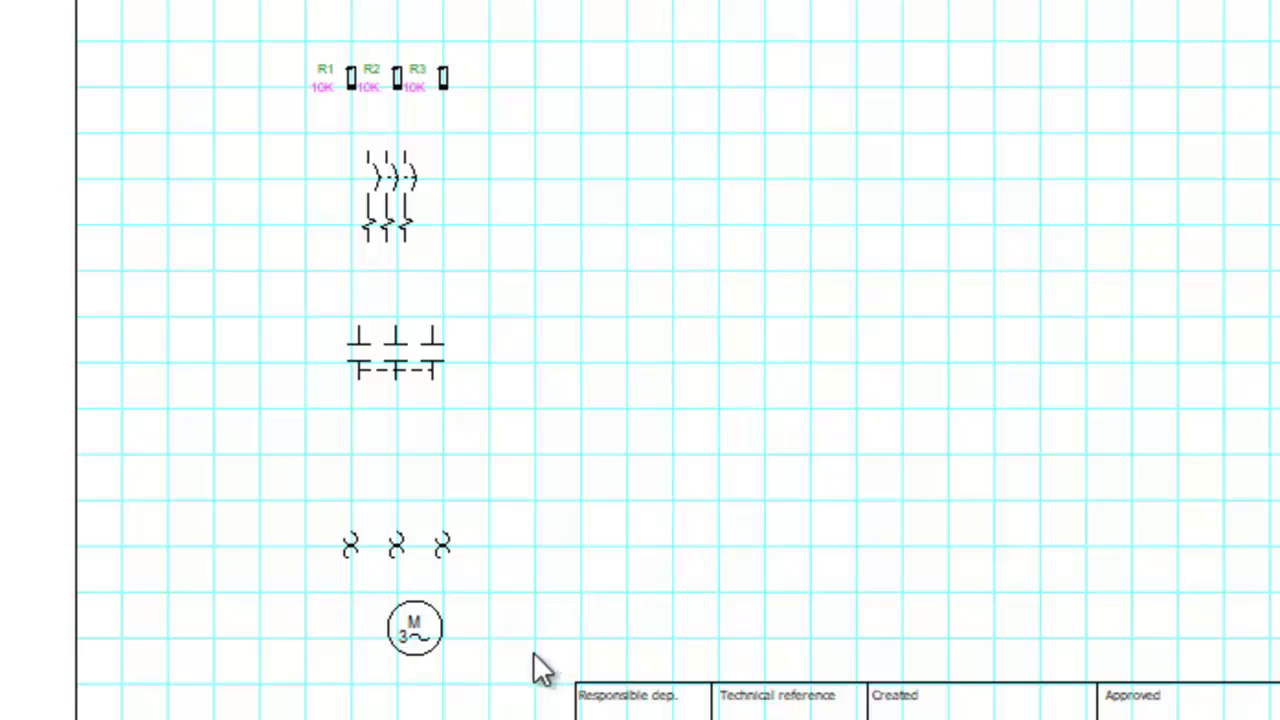
pyautogui.click(423, 632)
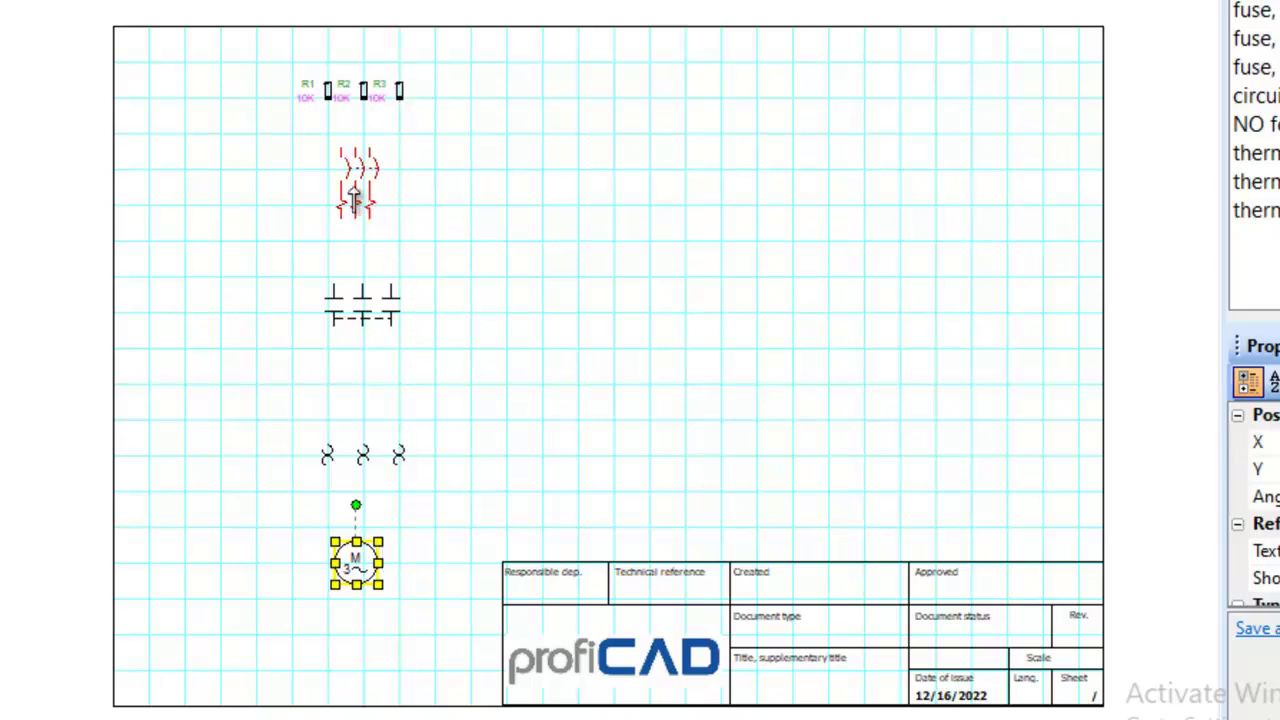
# Step: Widen the three-pole circuit breaker to match the fuse spacing and shift it to about x=70, y=42, lining its poles up under the fuses
pyautogui.click(354, 198)
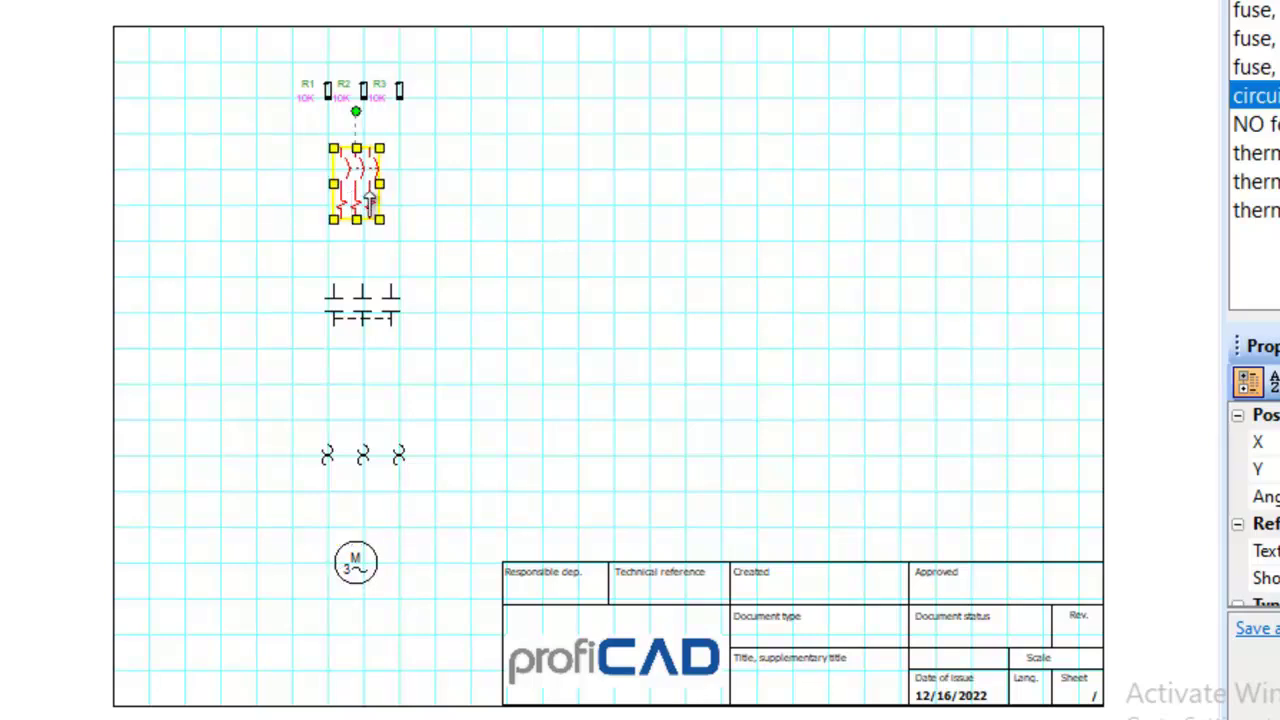
pyautogui.moveTo(386, 183); pyautogui.dragTo(414, 185)
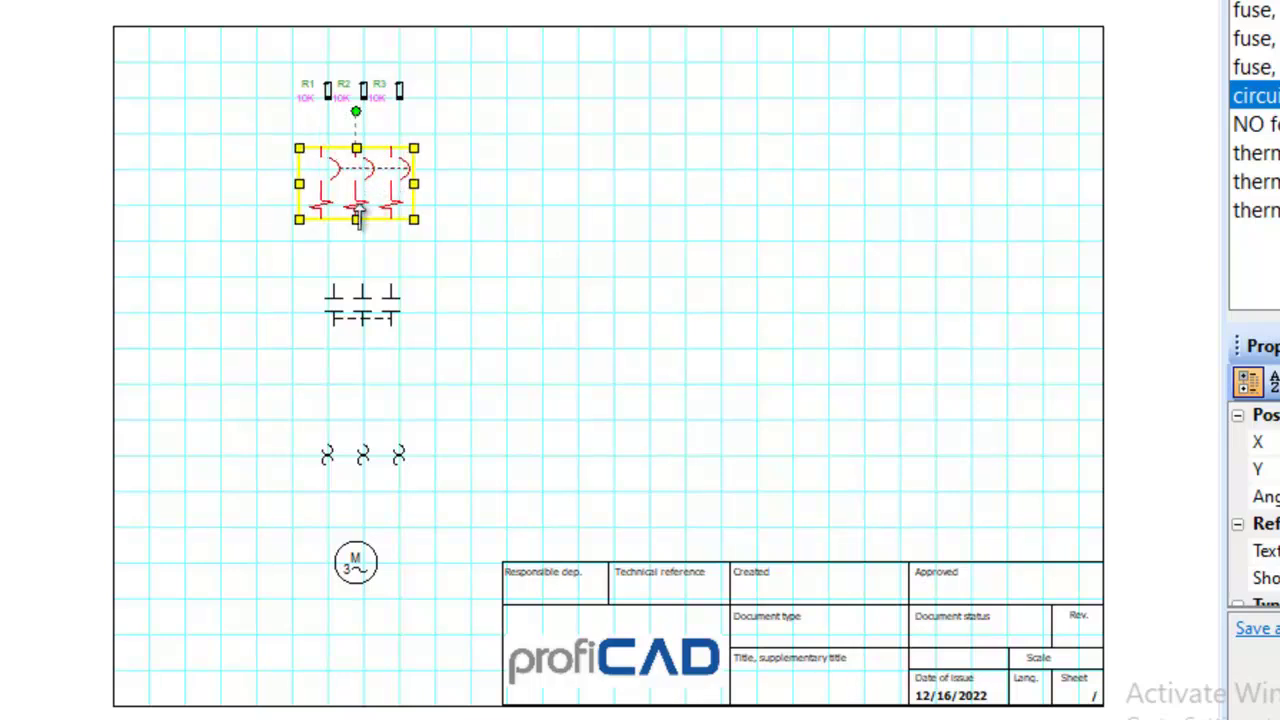
pyautogui.moveTo(374, 166); pyautogui.dragTo(381, 151)
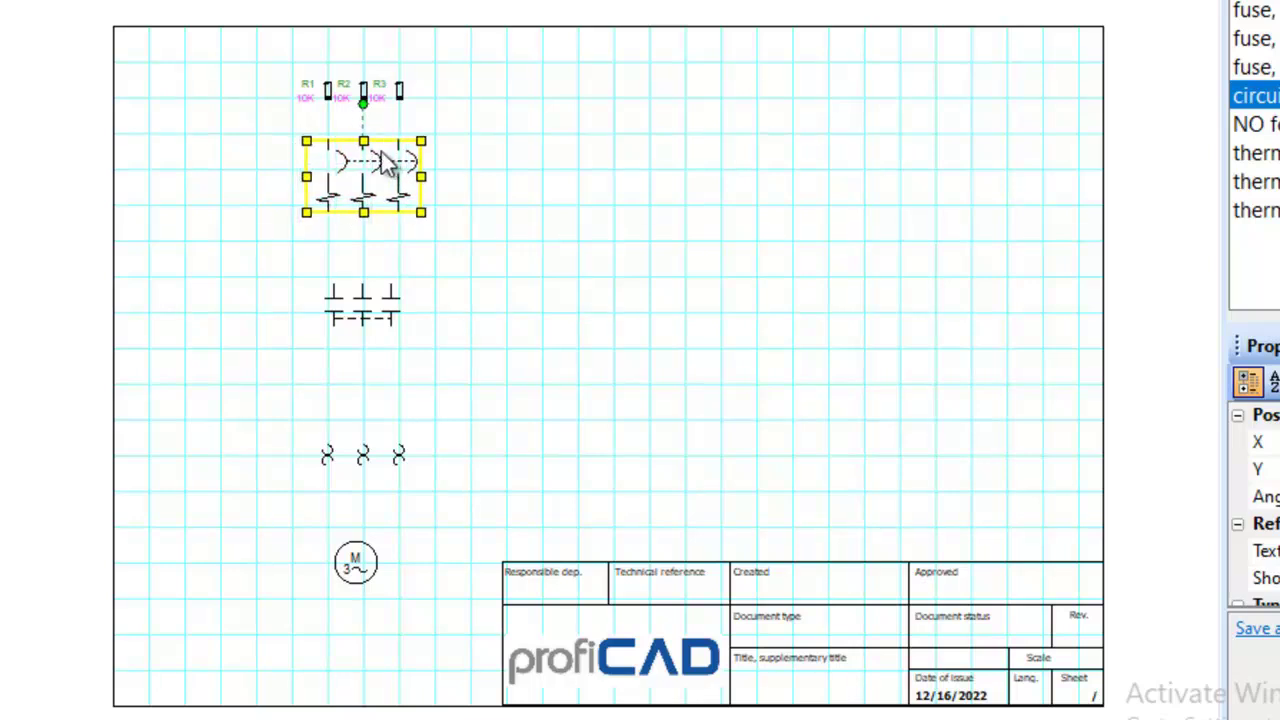
# Step: Enlarge the three-pole normally open contact to about 28 wide so its poles line up with the breaker above and heaters below
pyautogui.click(355, 318)
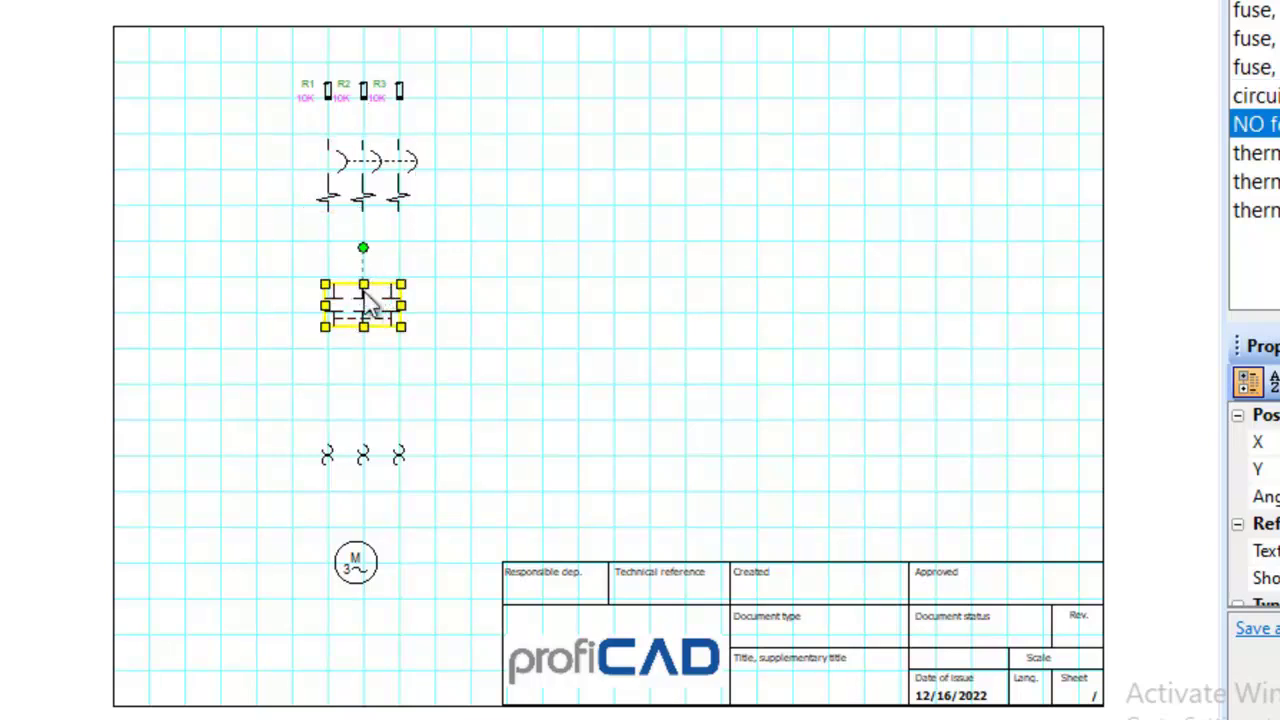
pyautogui.moveTo(363, 284); pyautogui.dragTo(418, 305)
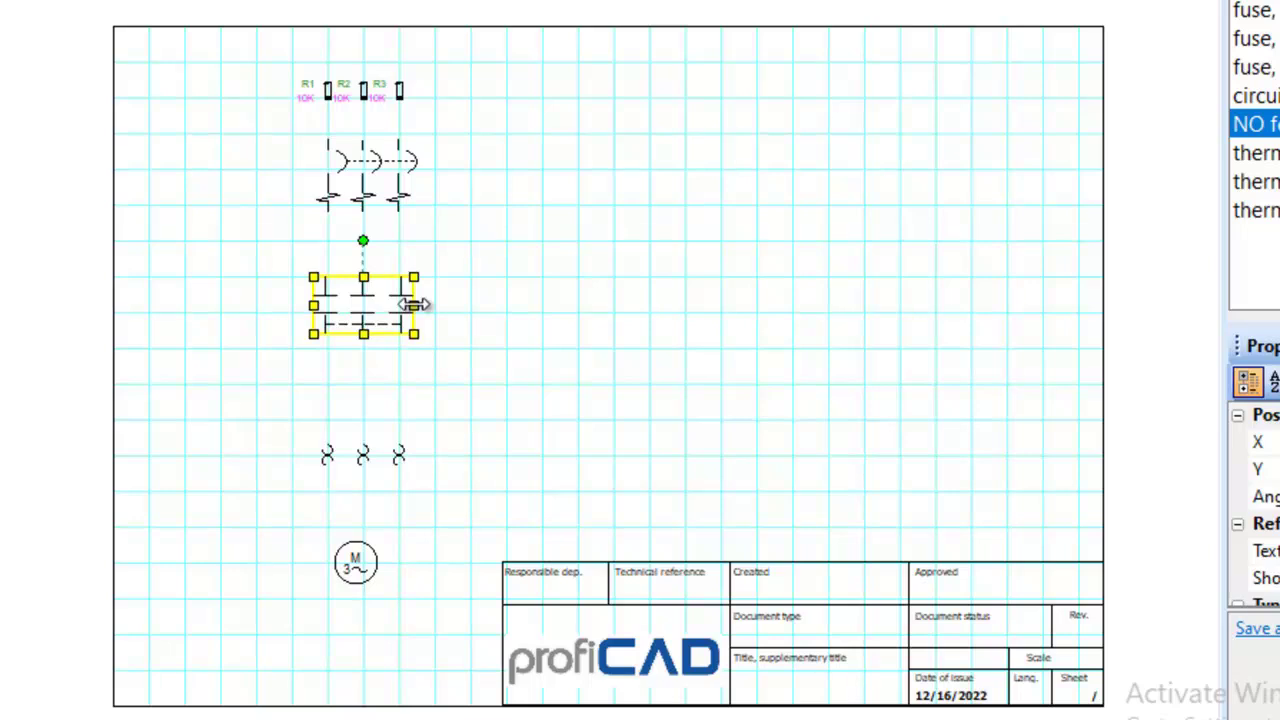
pyautogui.click(326, 458)
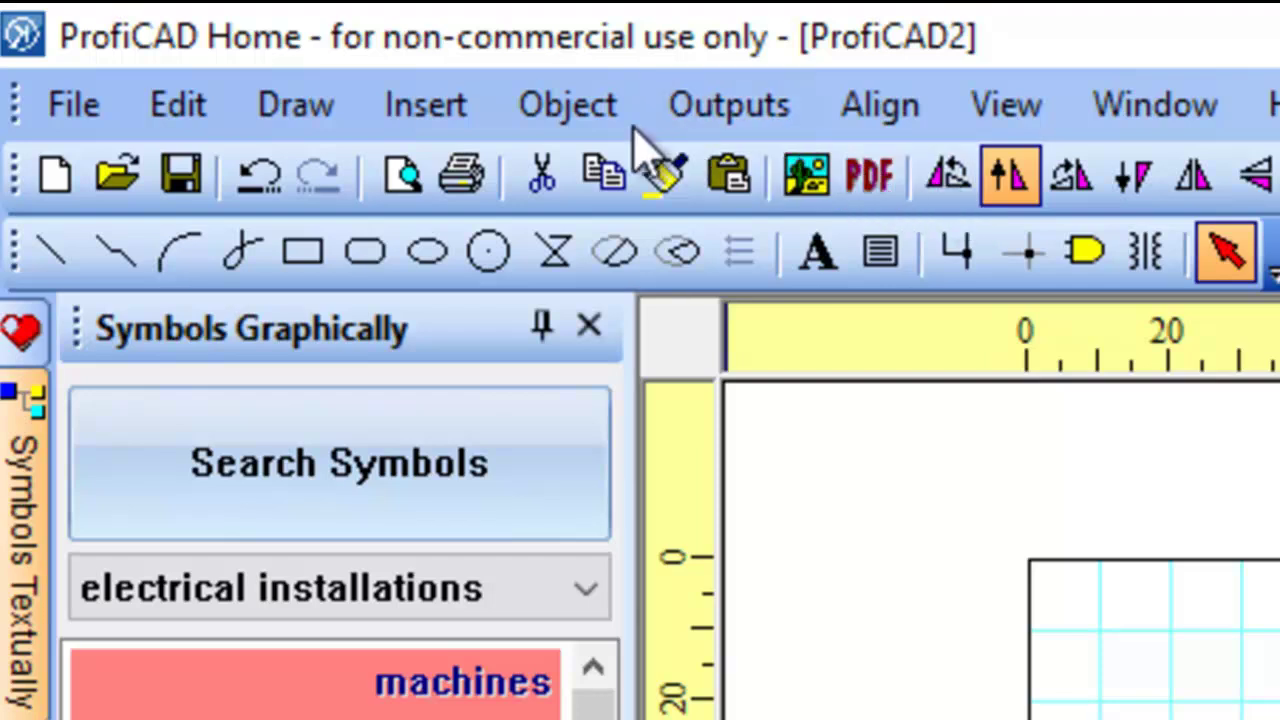
# Step: Draw three vertical supply lines with the Line tool from about y=8 down to the upper ends of fuses R1, R2 and R3
pyautogui.click(313, 116)
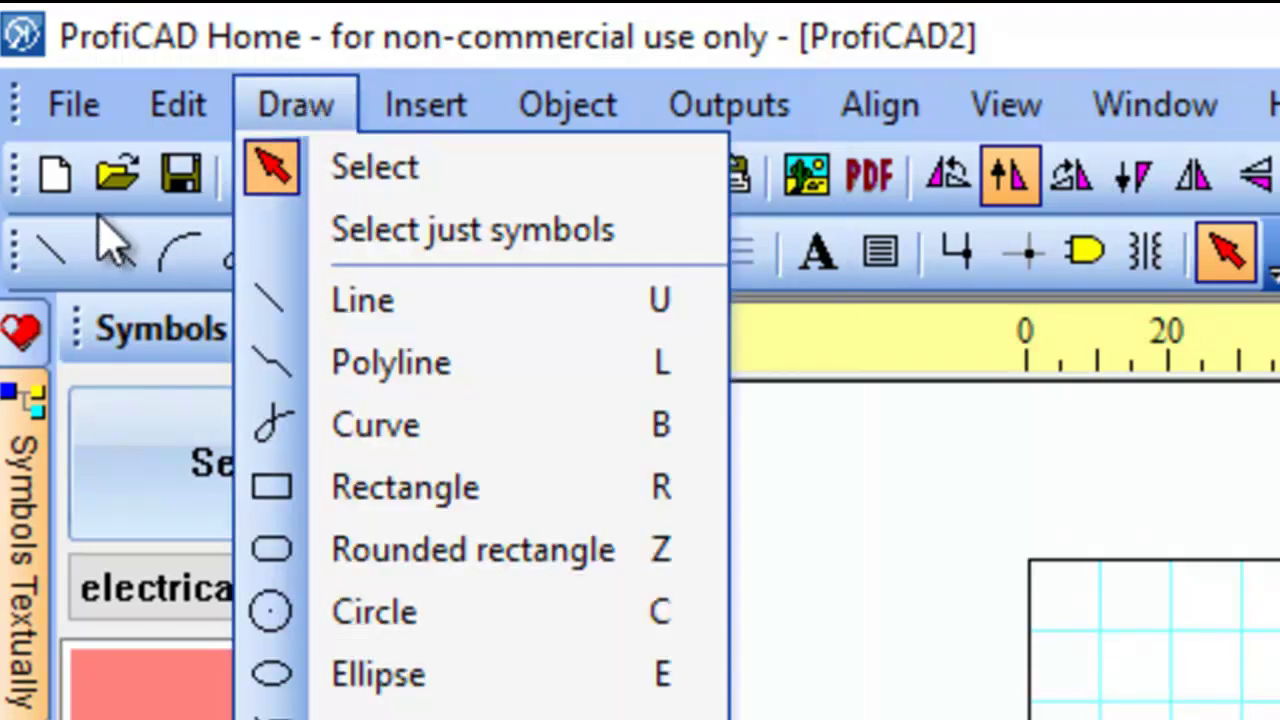
pyautogui.click(62, 263)
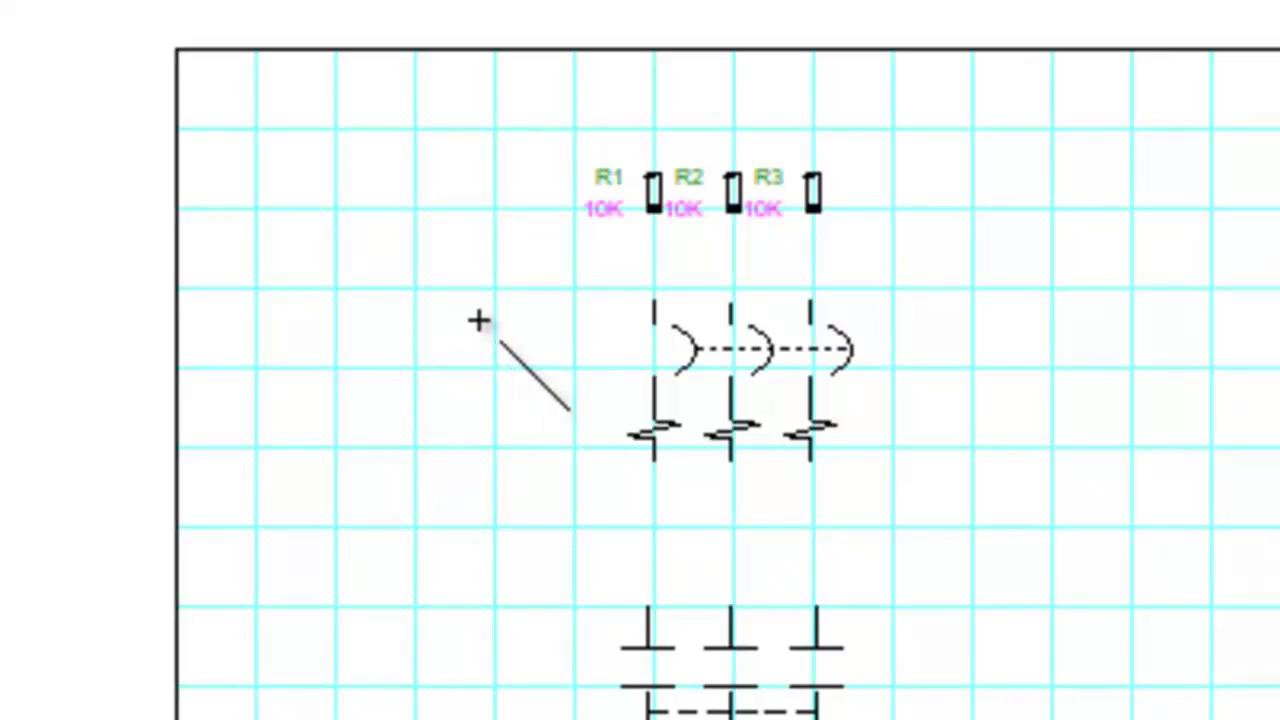
pyautogui.click(628, 413)
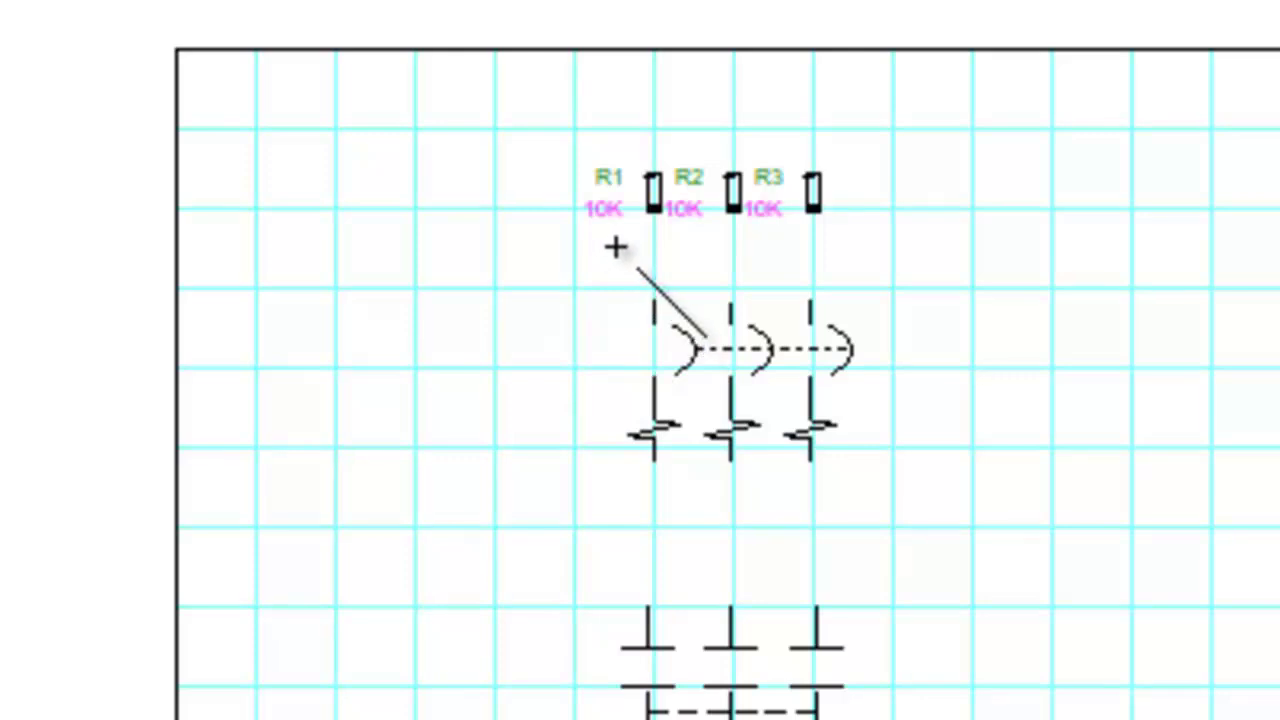
pyautogui.click(648, 103)
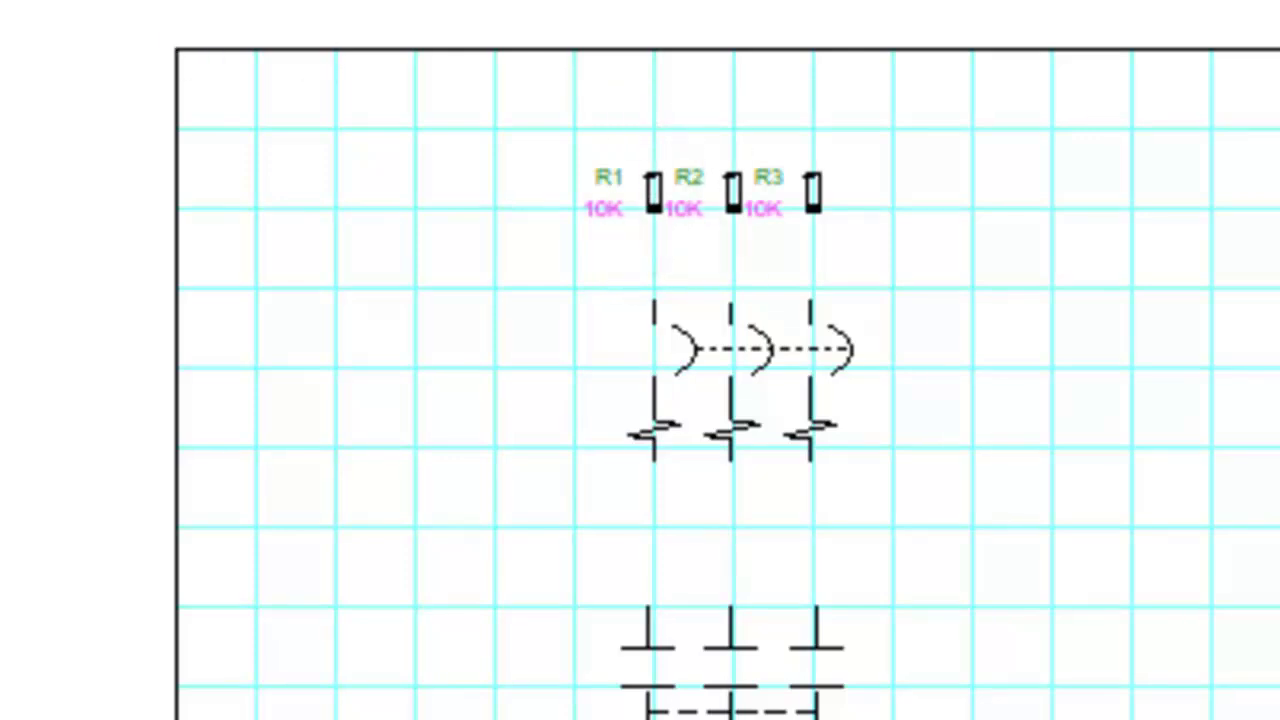
pyautogui.click(732, 195)
pyautogui.click(648, 113)
pyautogui.click(652, 177)
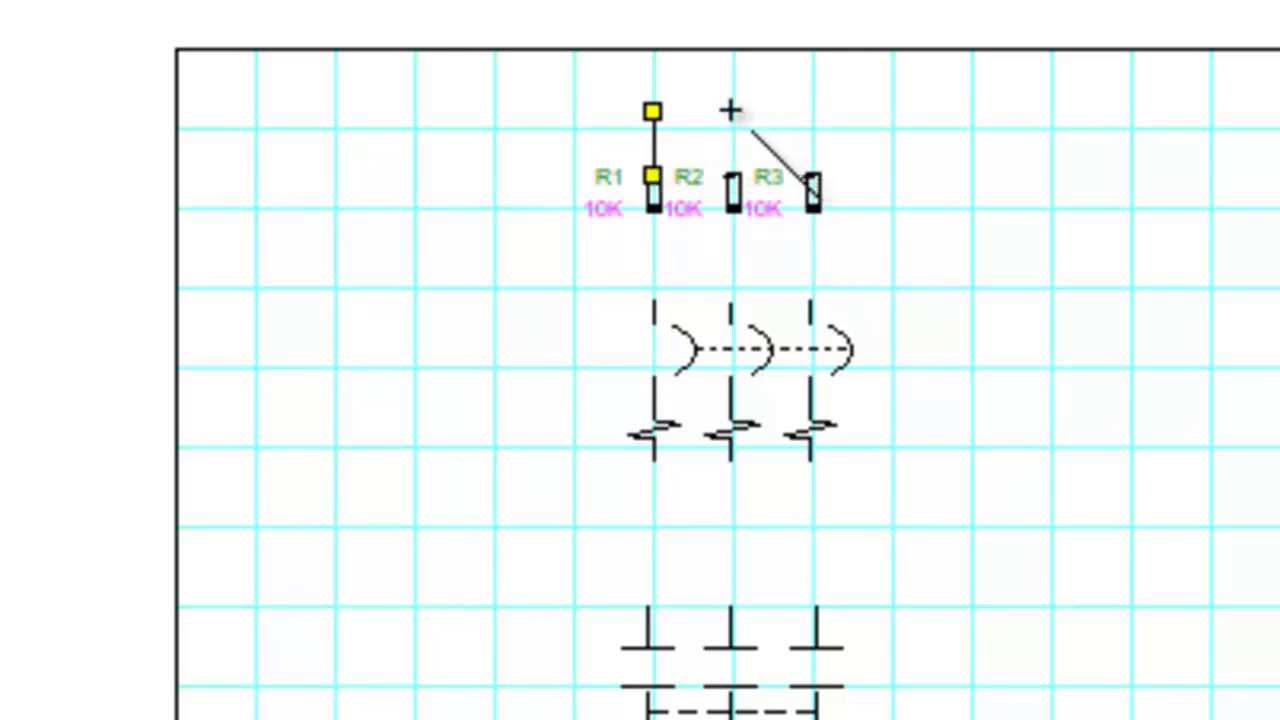
pyautogui.click(729, 110)
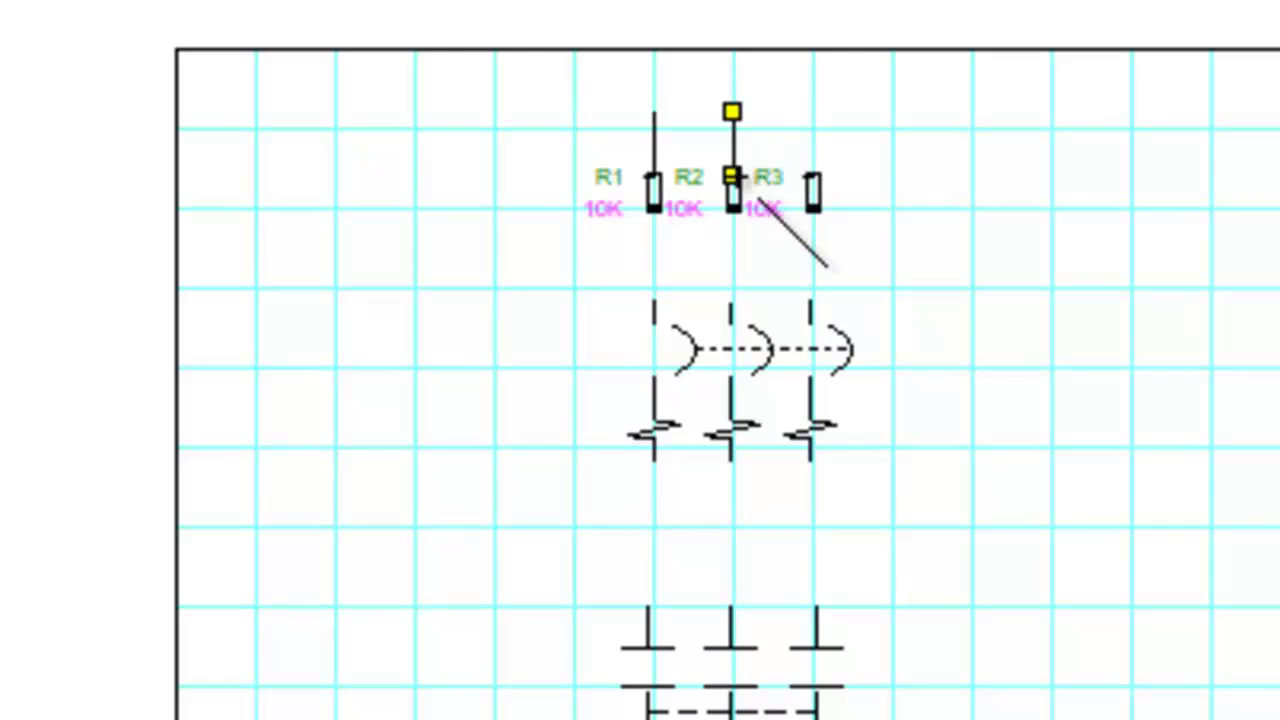
pyautogui.click(733, 177)
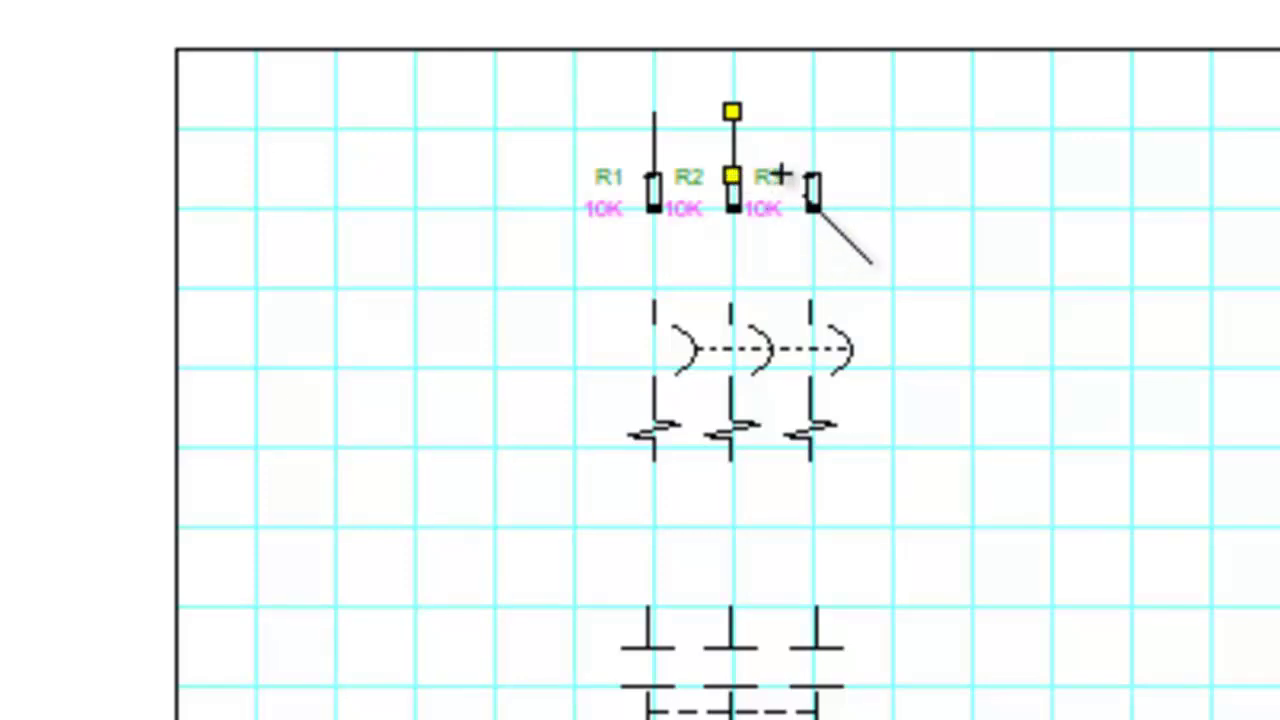
pyautogui.click(810, 112)
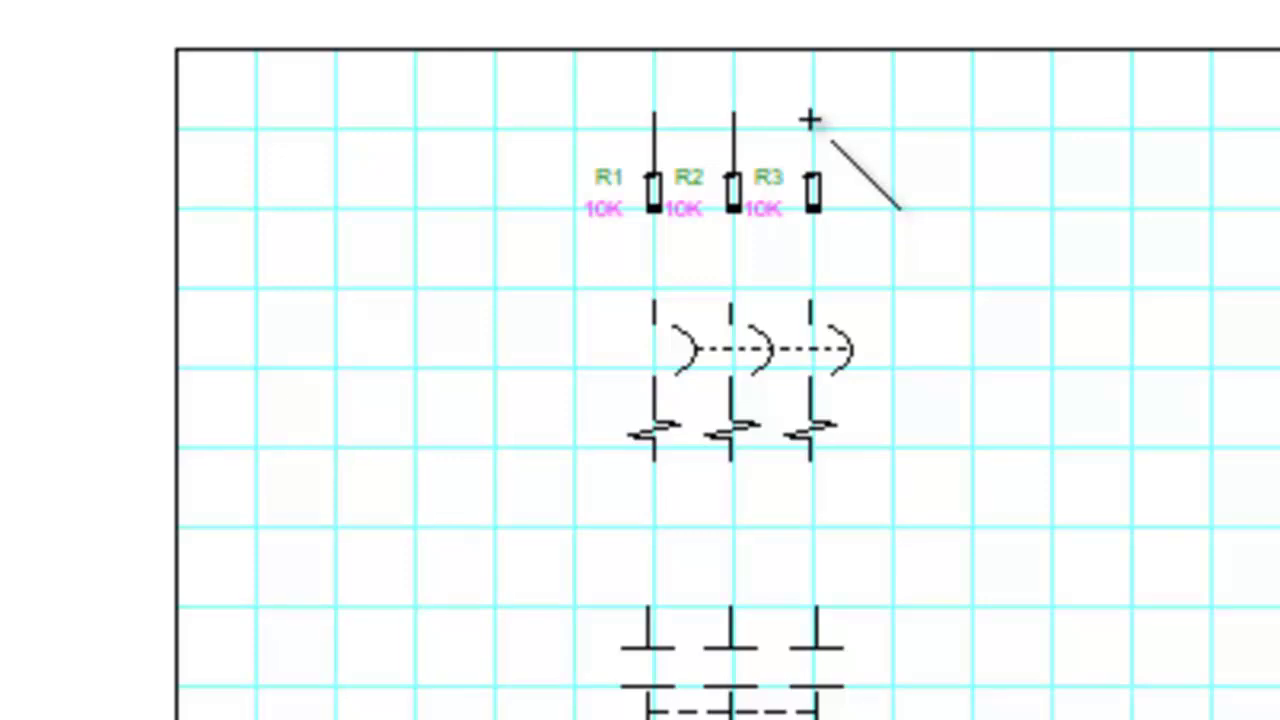
pyautogui.moveTo(810, 119); pyautogui.dragTo(818, 198)
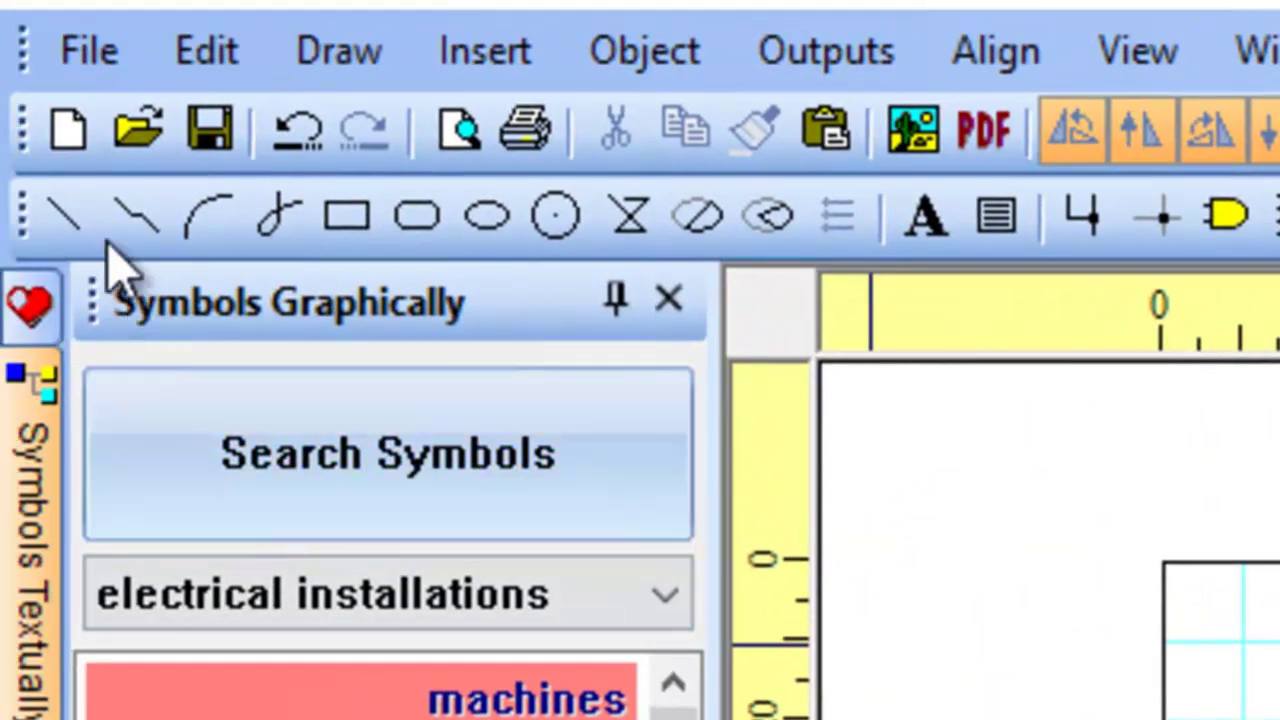
# Step: Draw vertical lines from the lower ends of fuses R1 and R3 down to the first and third poles of the circuit breaker
pyautogui.click(74, 226)
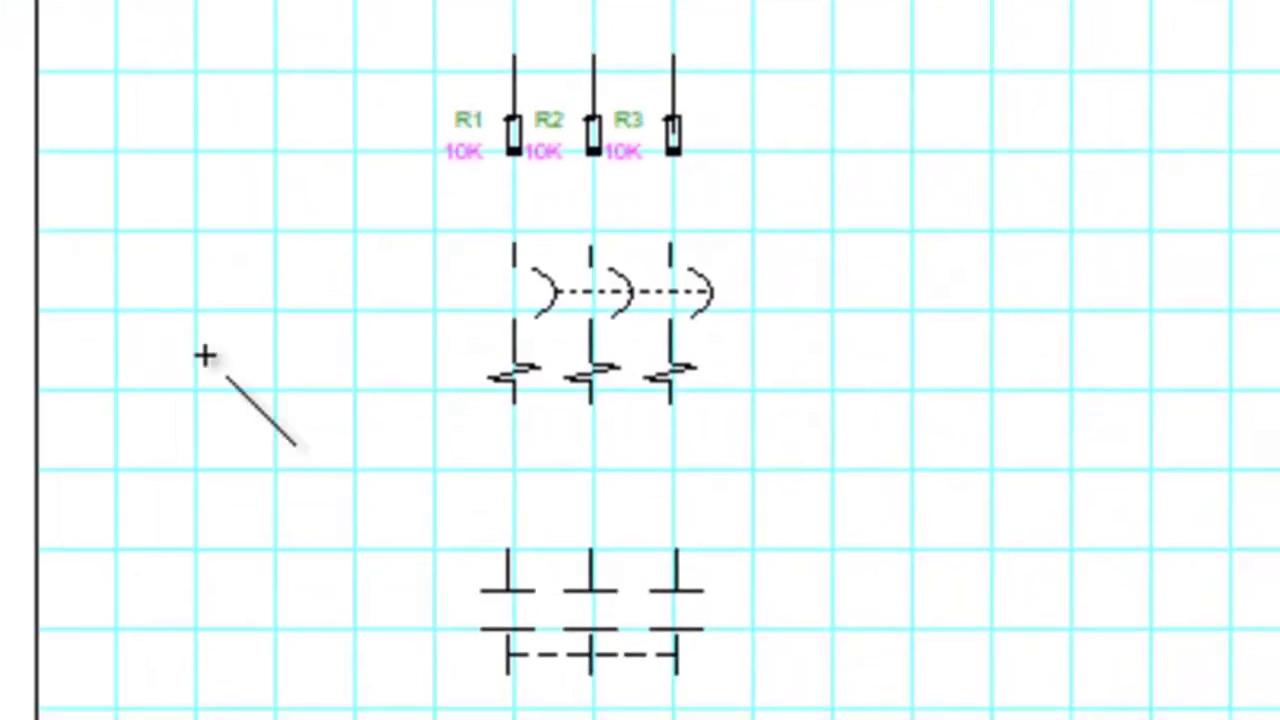
pyautogui.click(514, 154)
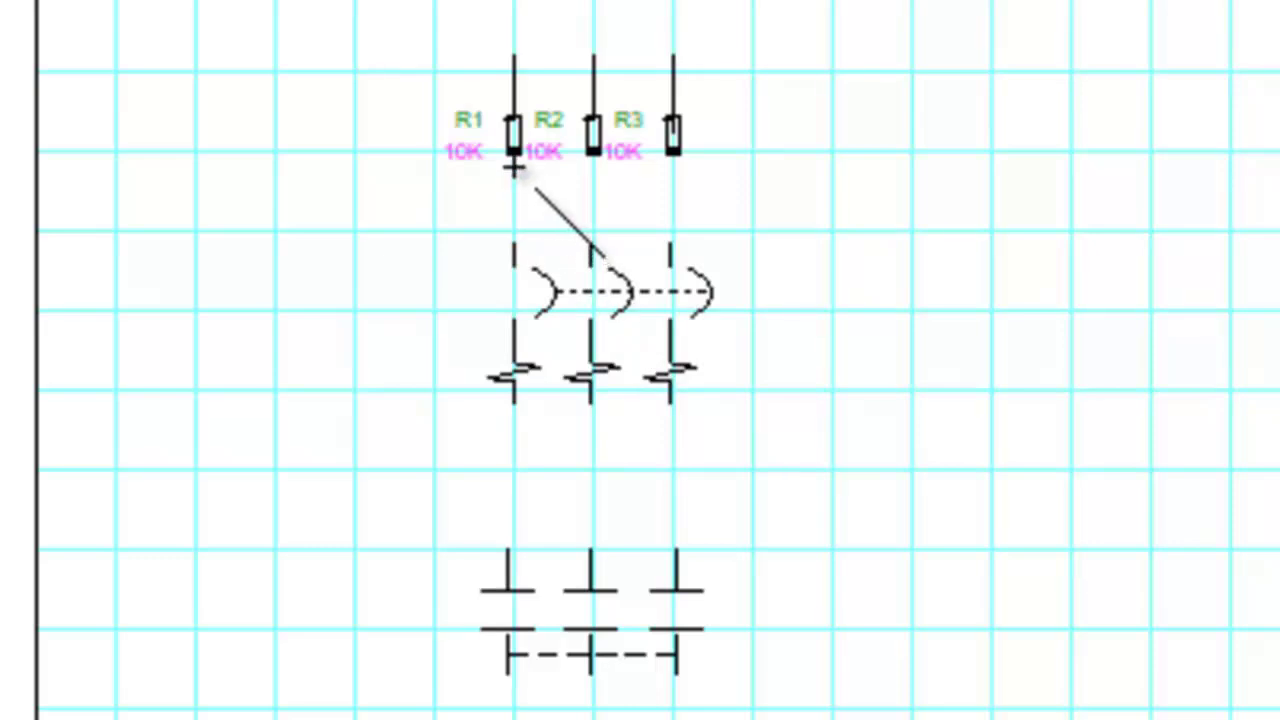
pyautogui.click(509, 156)
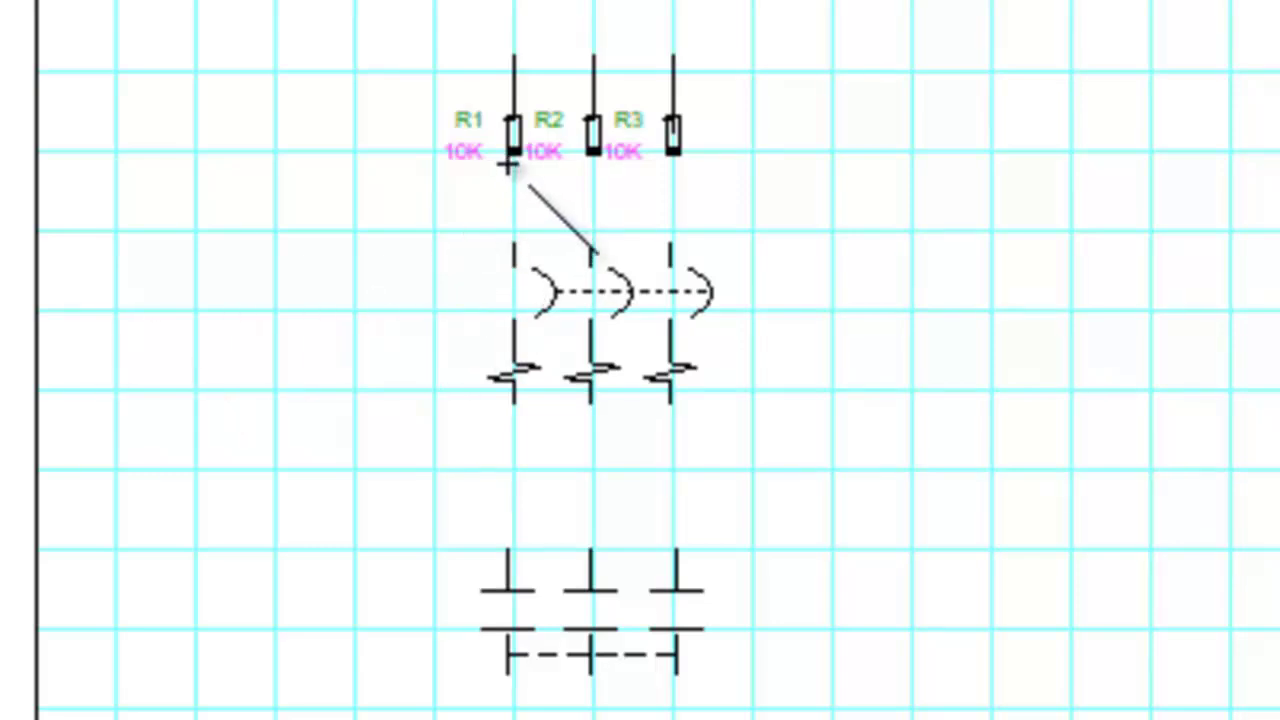
pyautogui.moveTo(513, 160)
pyautogui.mouseDown()
pyautogui.moveTo(528, 251)
pyautogui.moveTo(513, 264)
pyautogui.mouseUp()
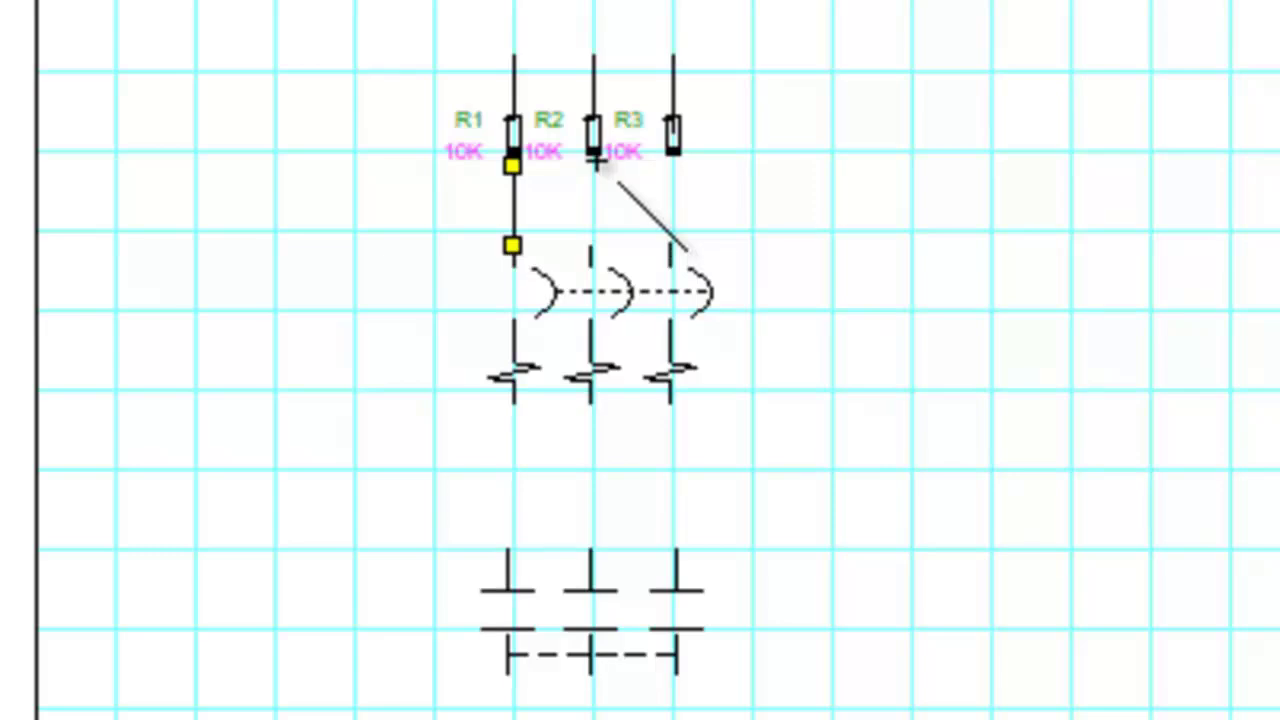
pyautogui.press('Escape')
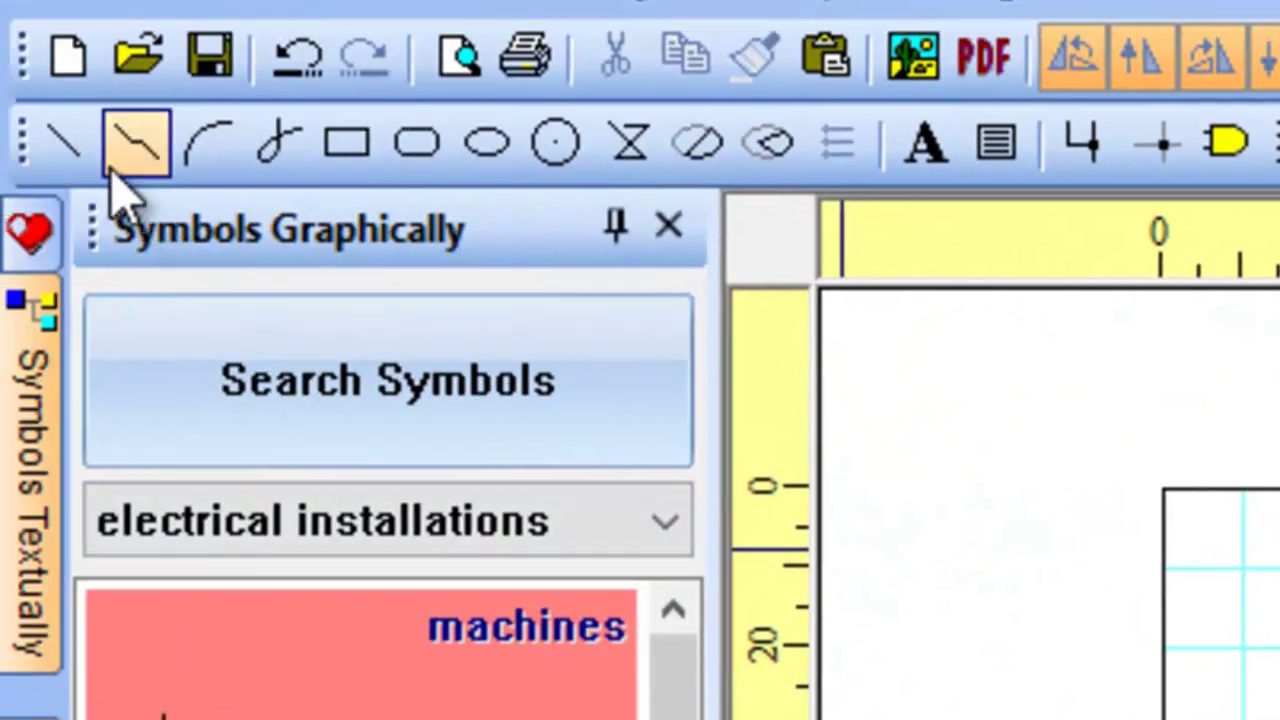
pyautogui.click(57, 137)
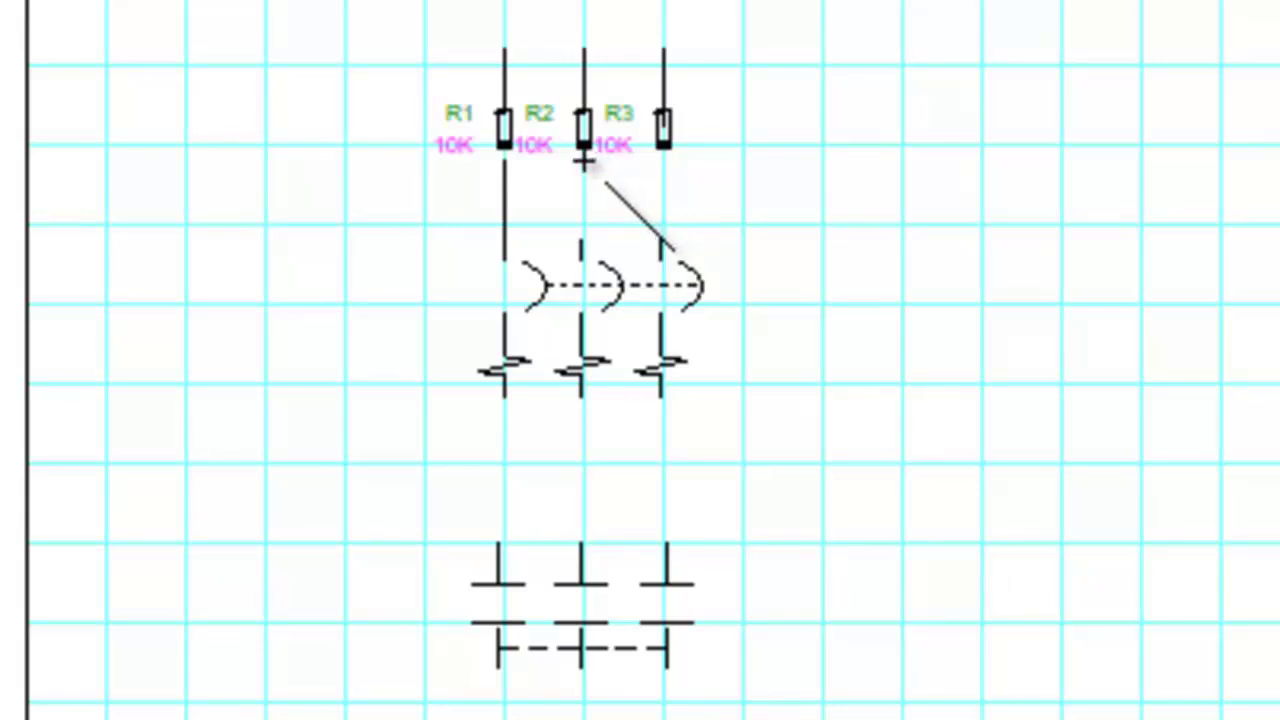
pyautogui.press('Escape')
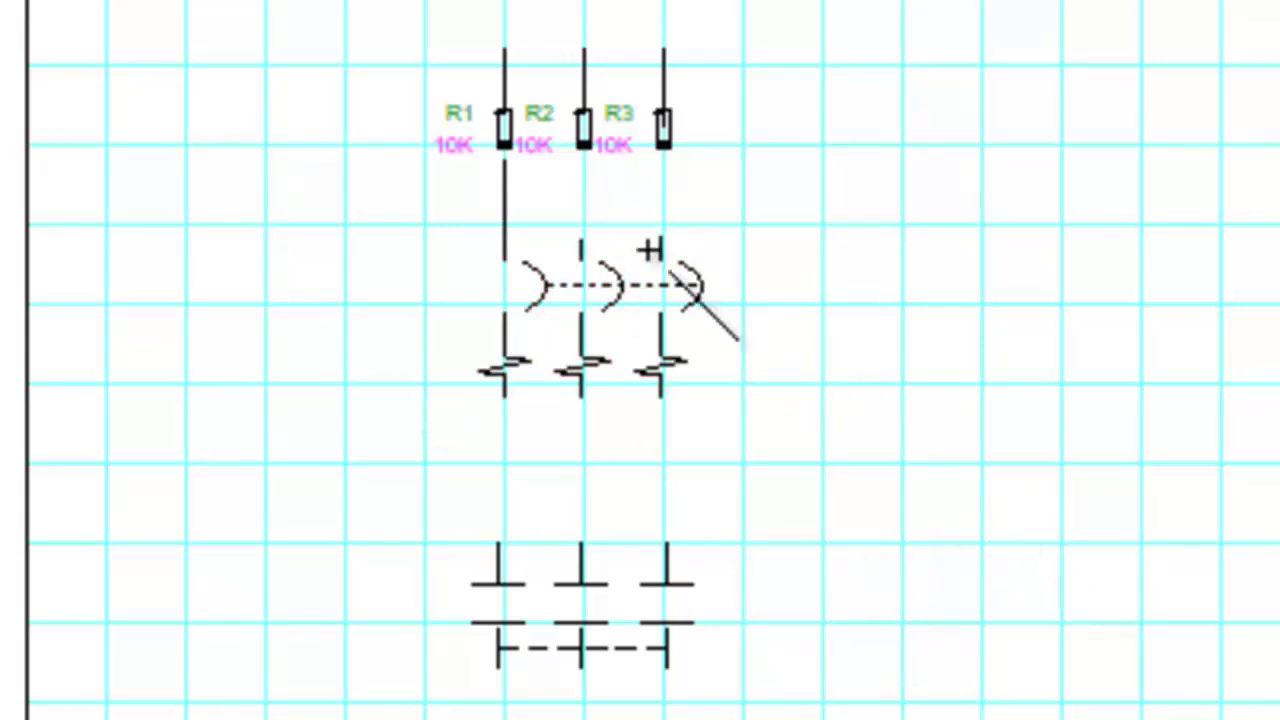
pyautogui.click(584, 160)
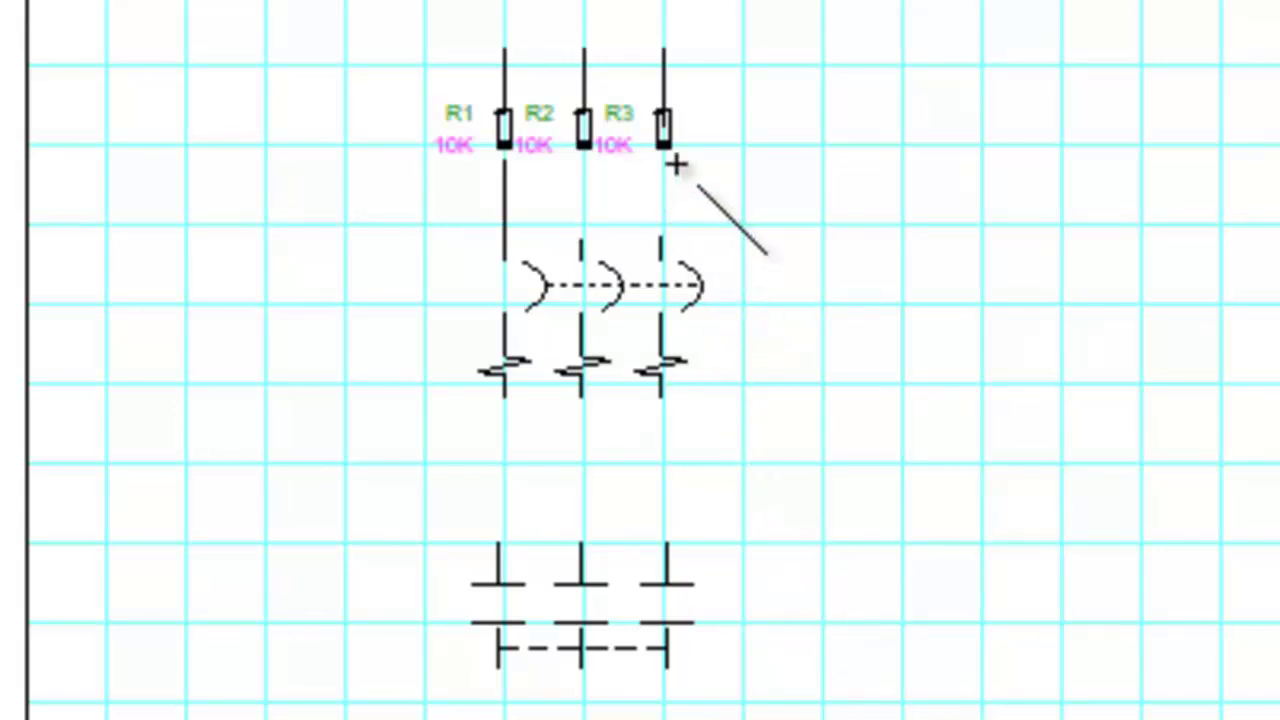
pyautogui.moveTo(663, 158)
pyautogui.mouseDown()
pyautogui.moveTo(674, 271)
pyautogui.moveTo(651, 251)
pyautogui.mouseUp()
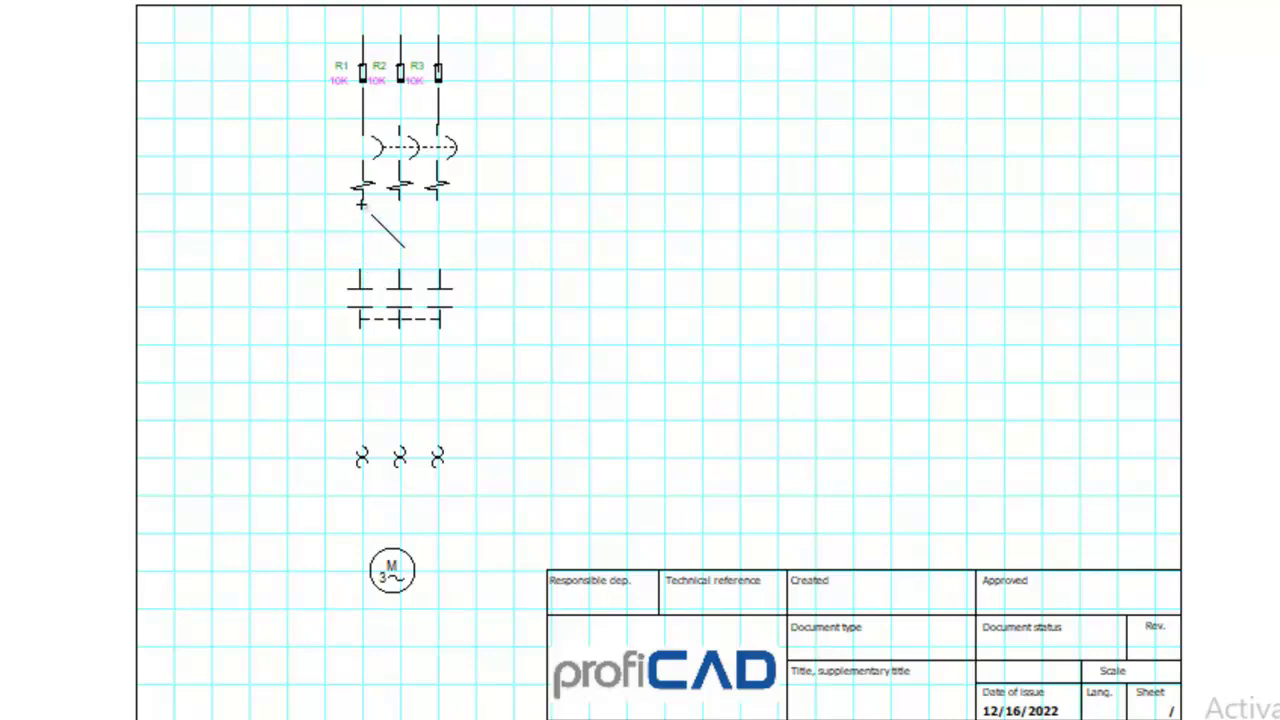
# Step: Connect the breaker's first pole to the contact's first pole with a line, and straighten it vertically at about x=60, y=52 to 72
pyautogui.click(361, 203)
pyautogui.click(358, 271)
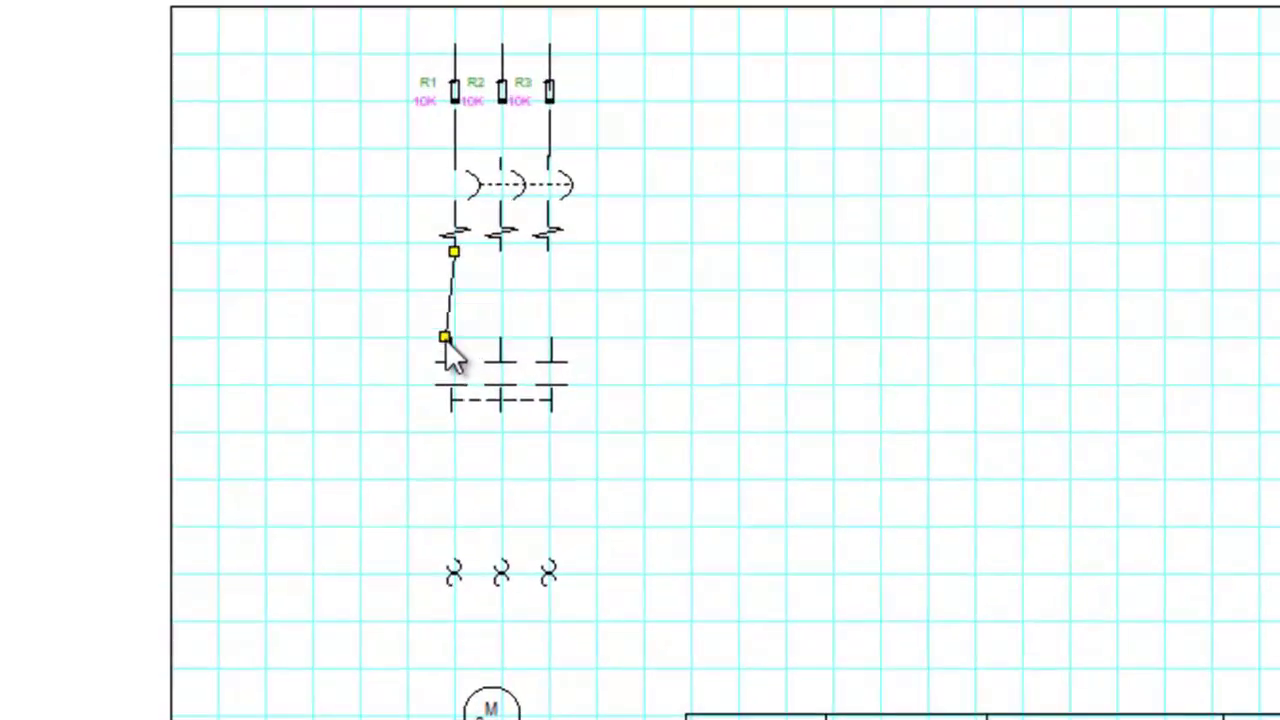
pyautogui.moveTo(590, 447); pyautogui.dragTo(601, 460)
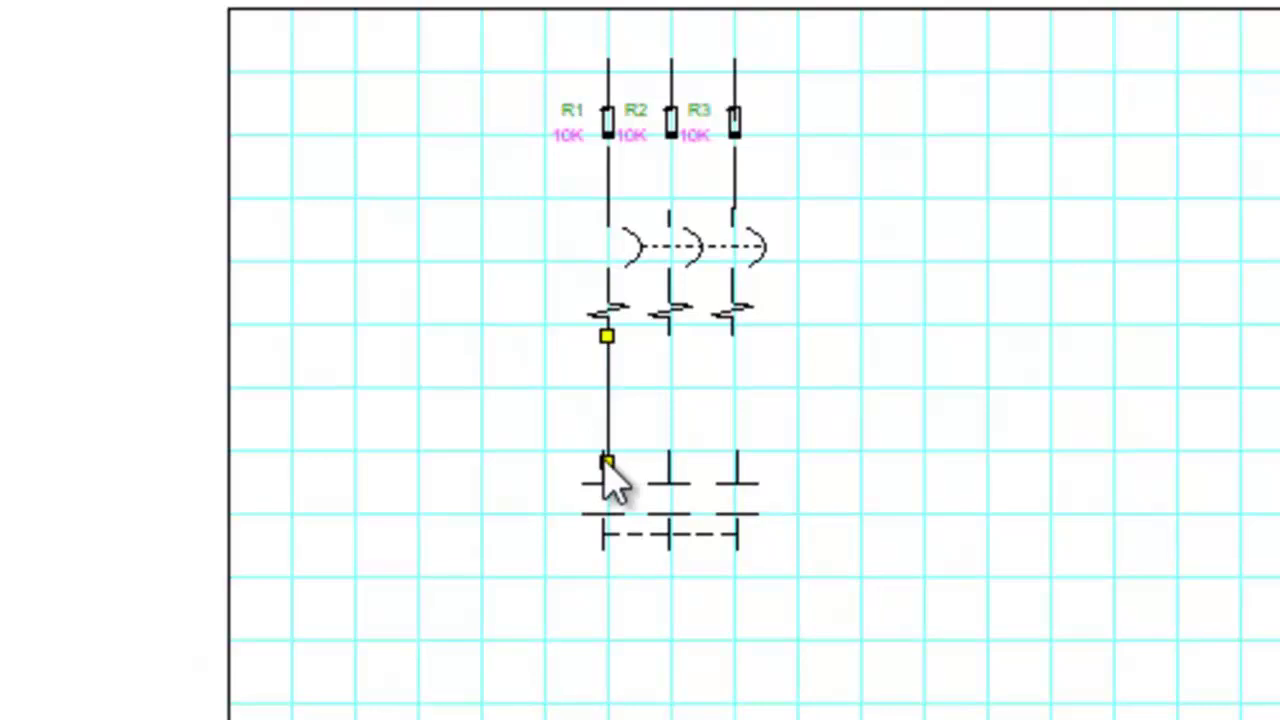
pyautogui.click(672, 340)
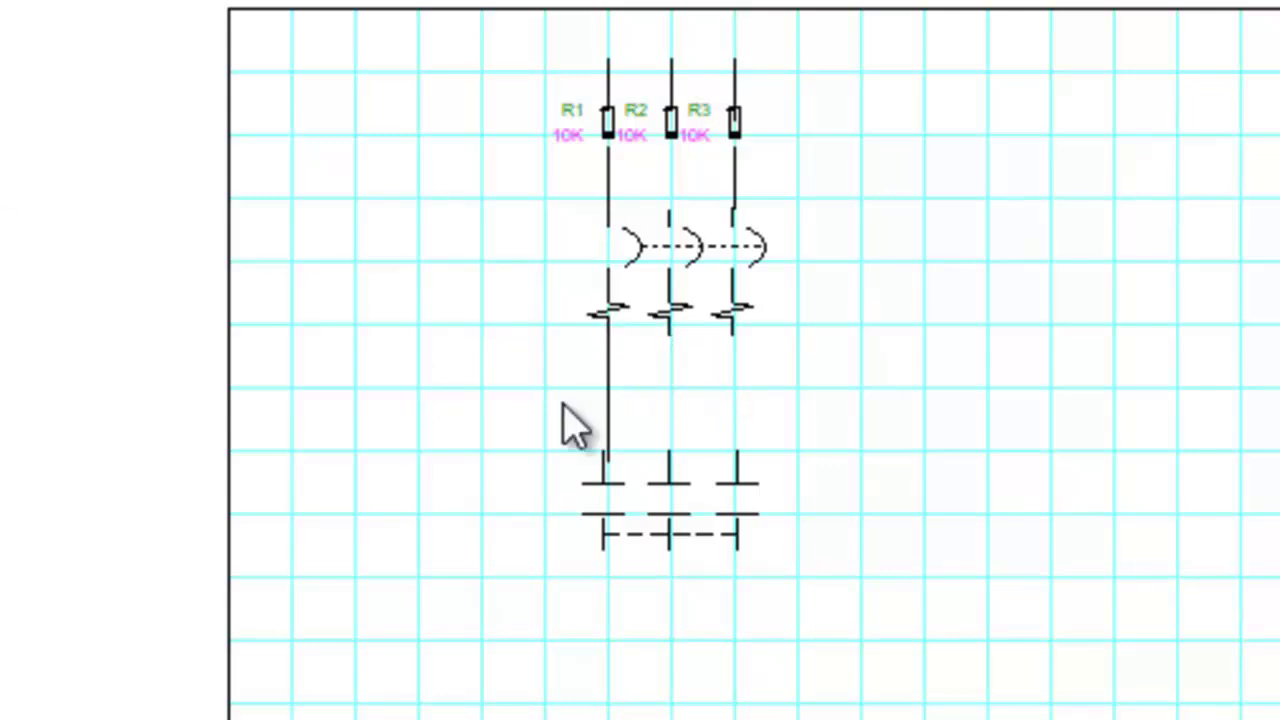
# Step: Draw vertical lines from the breaker's second and third poles down to the contact's second and third poles, from about y=52 to 72
pyautogui.moveTo(670, 340); pyautogui.dragTo(670, 463)
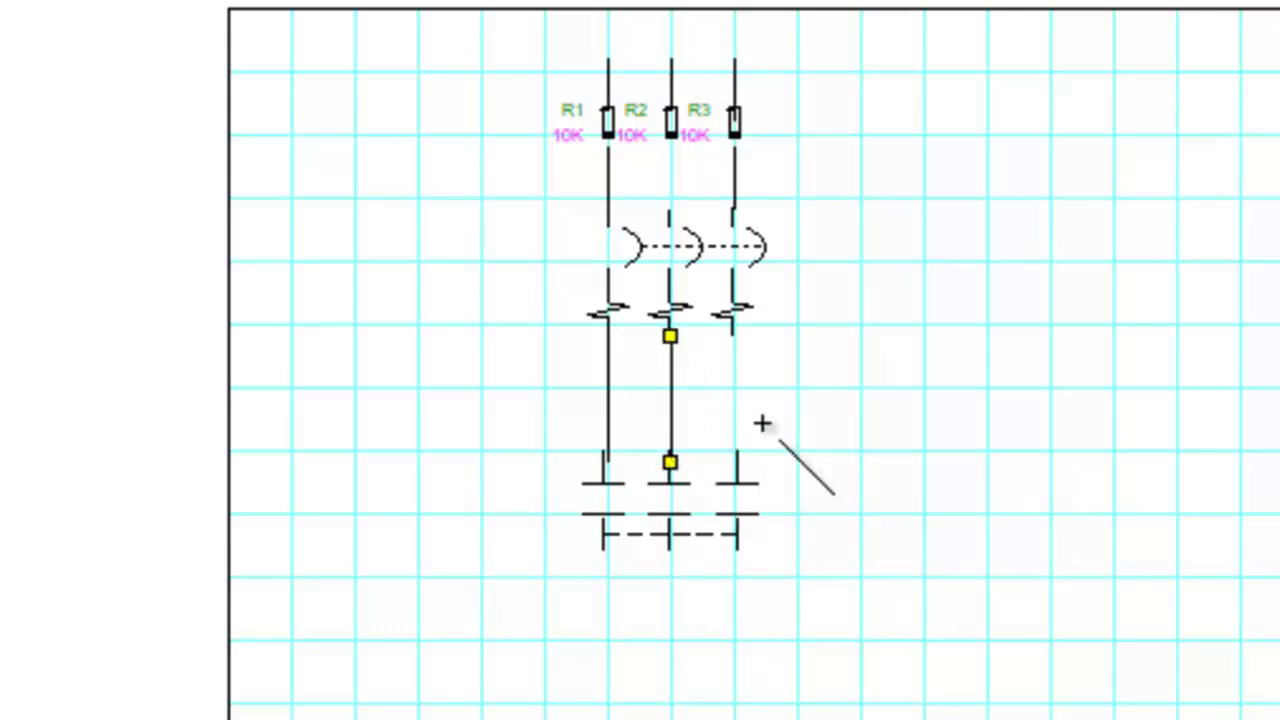
pyautogui.click(733, 337)
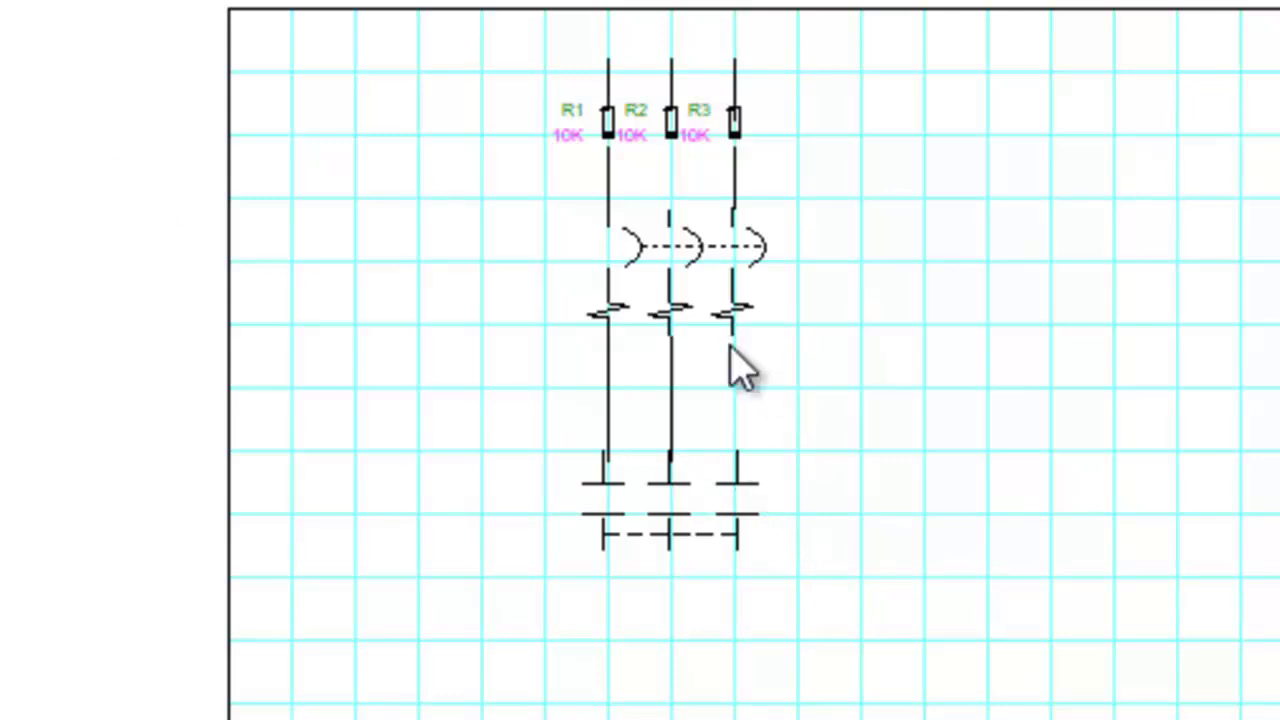
pyautogui.moveTo(731, 345); pyautogui.dragTo(740, 448)
pyautogui.moveTo(736, 446); pyautogui.dragTo(735, 452)
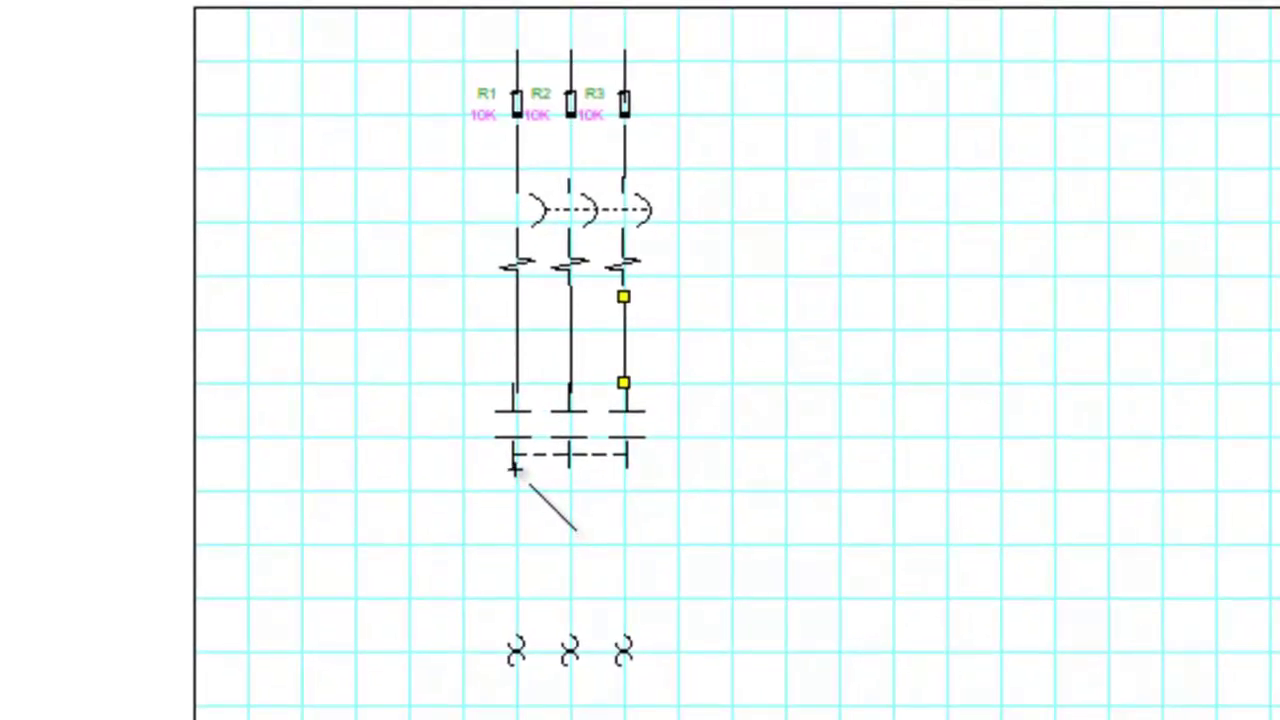
# Step: Draw a vertical line from the contact's first pole to the first overload heater and nudge it into alignment at about x=59, y=86 to 116
pyautogui.click(511, 467)
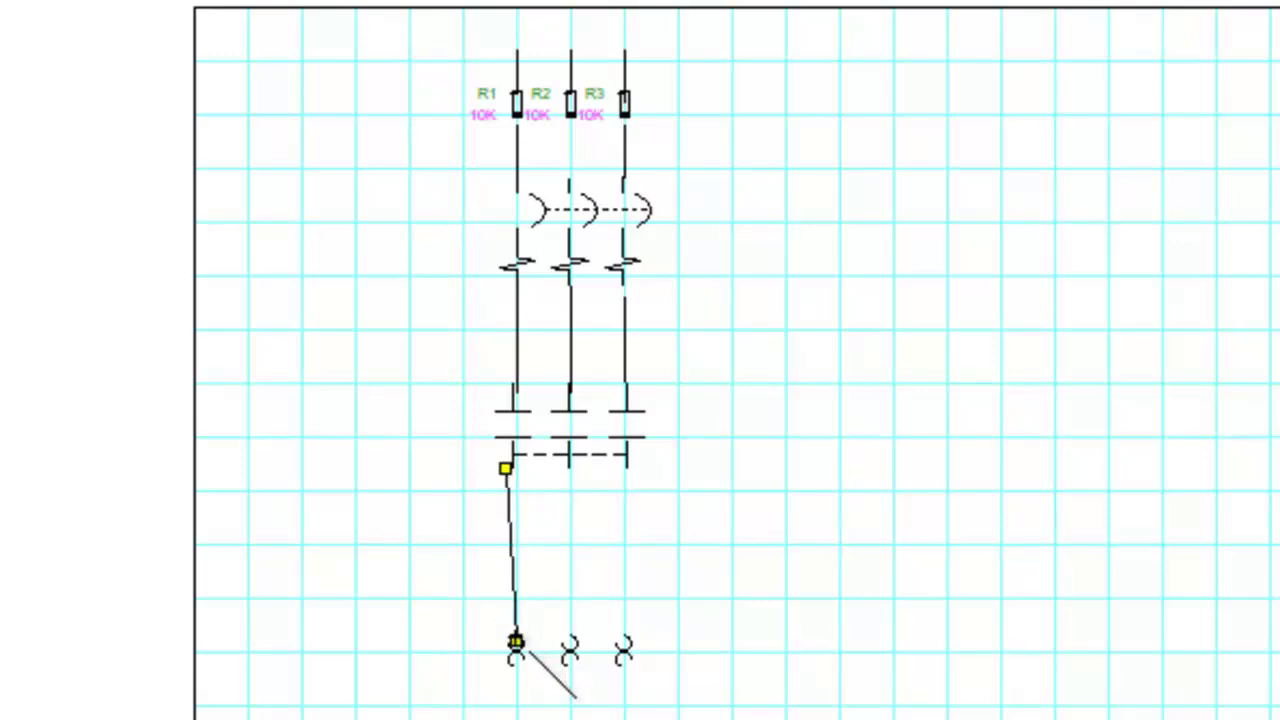
pyautogui.click(515, 630)
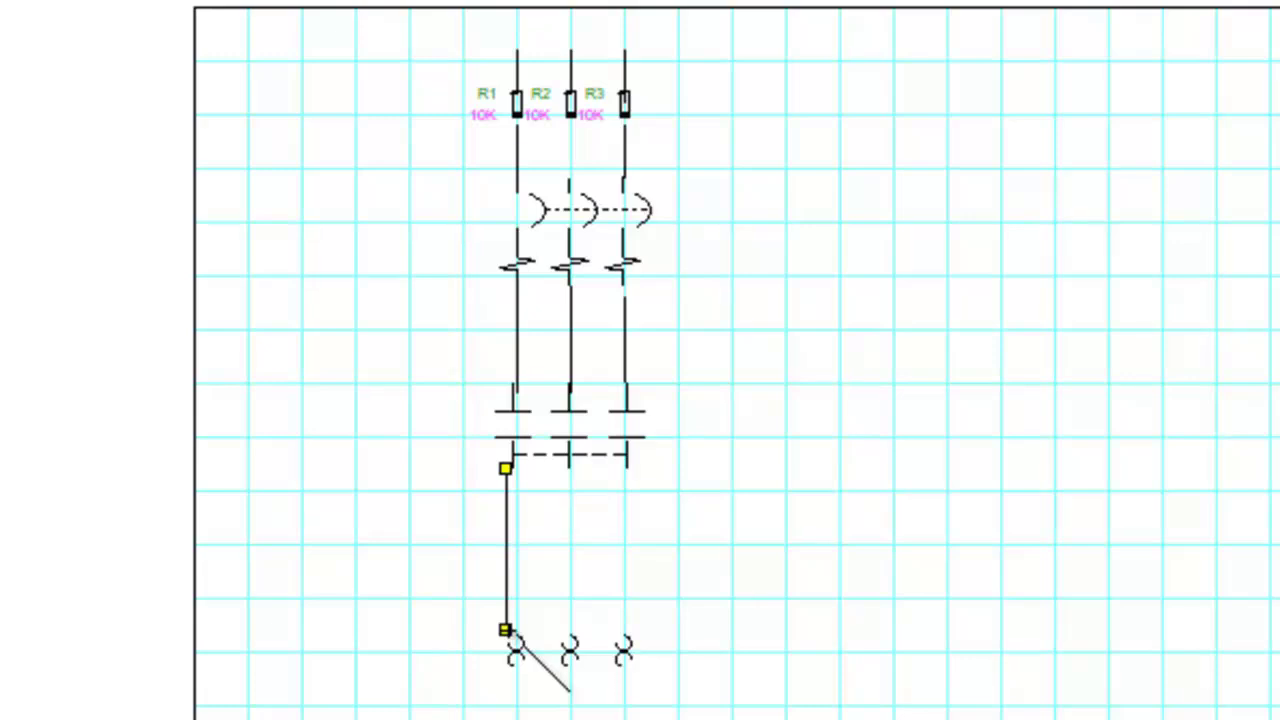
pyautogui.press('Escape')
pyautogui.press('Right')
pyautogui.press('Right')
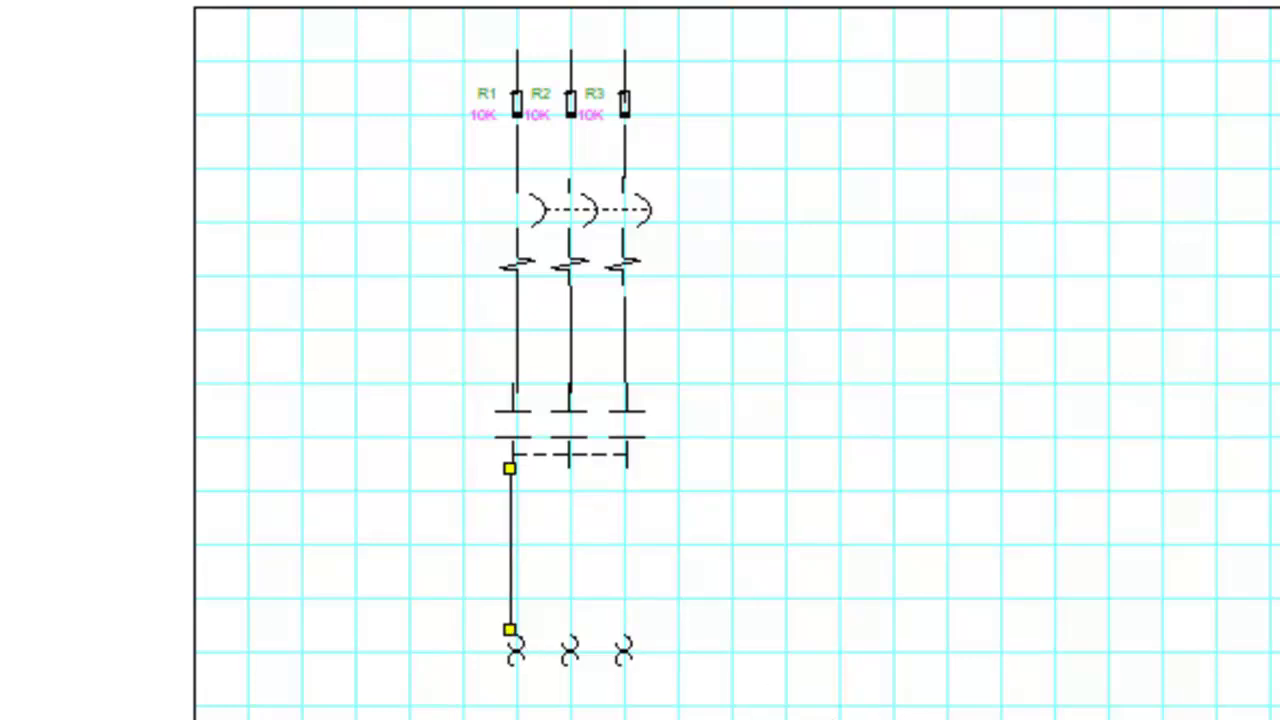
pyautogui.press('Right')
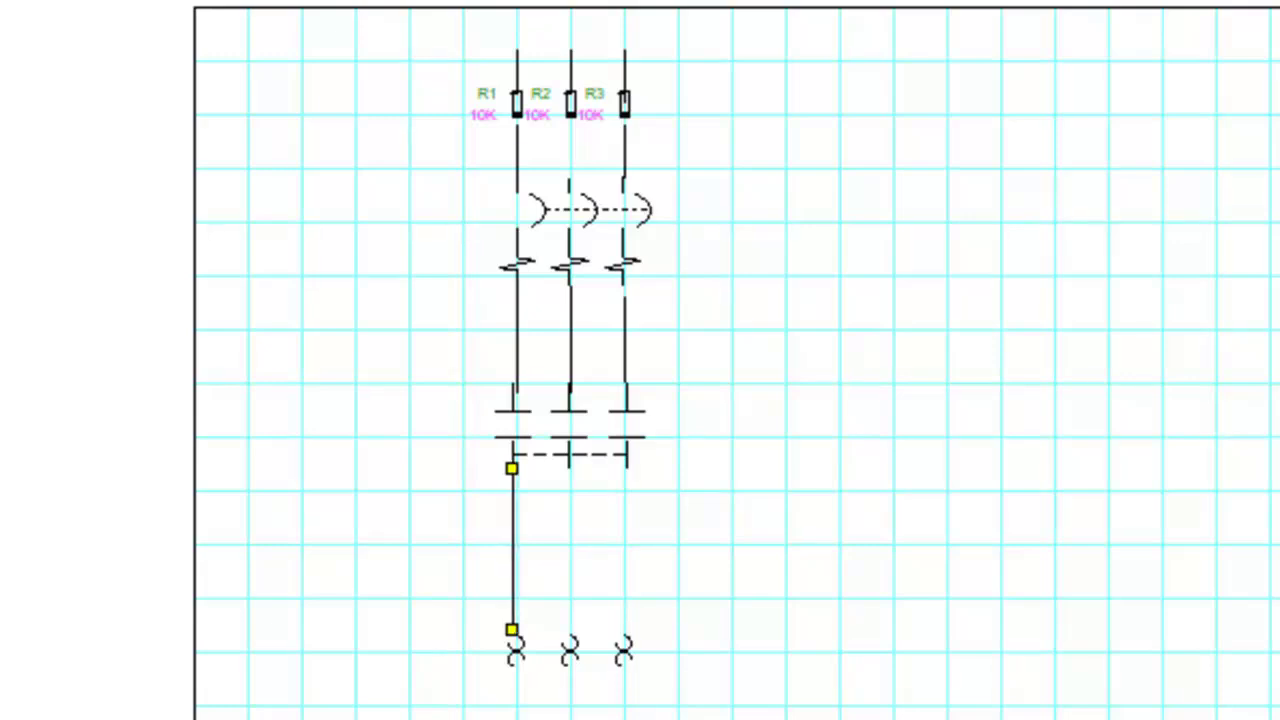
pyautogui.press('Right')
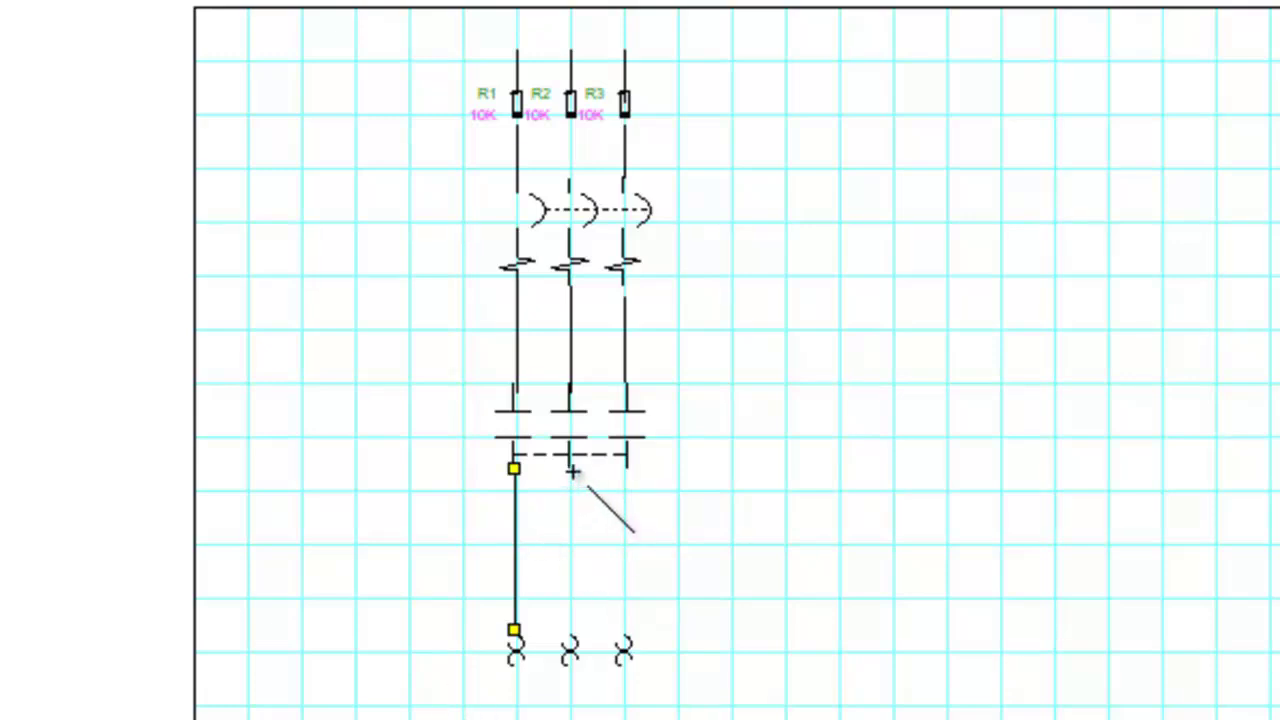
# Step: Draw a vertical line from the contact's second pole to the second overload heater and nudge it into alignment at about x=70
pyautogui.moveTo(563, 460)
pyautogui.mouseDown()
pyautogui.moveTo(583, 606)
pyautogui.moveTo(560, 643)
pyautogui.mouseUp()
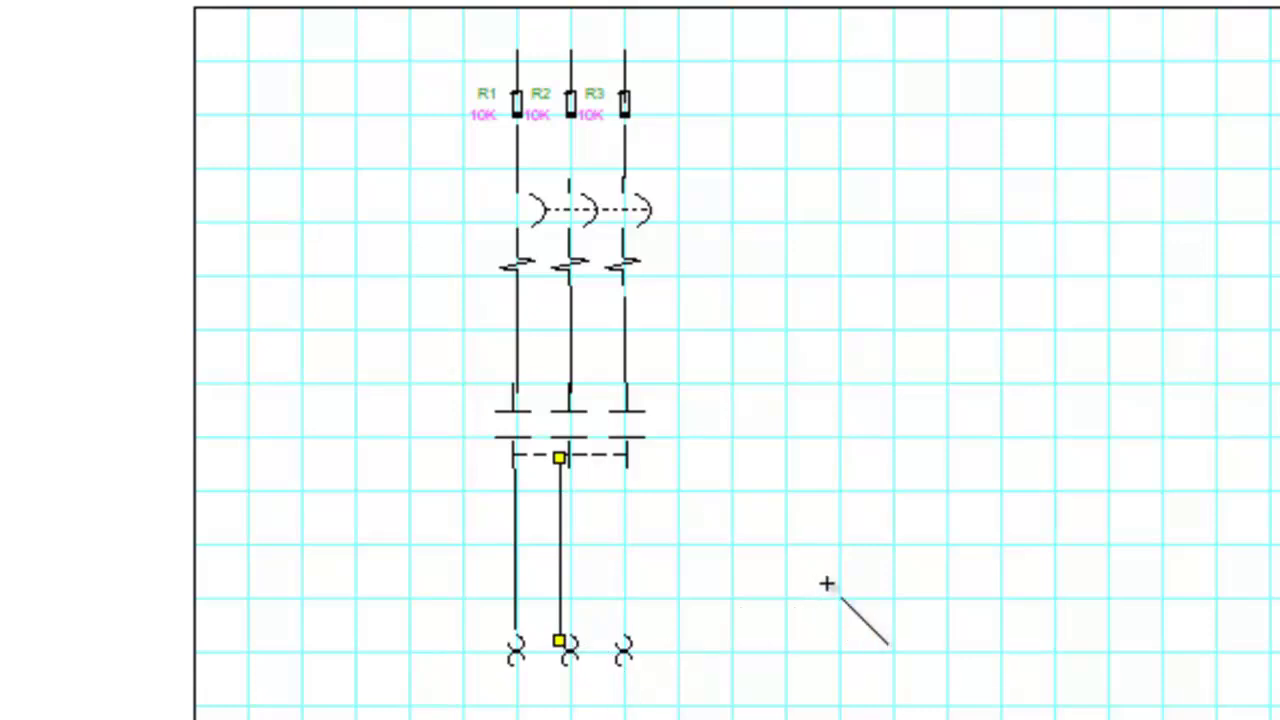
pyautogui.press('Right')
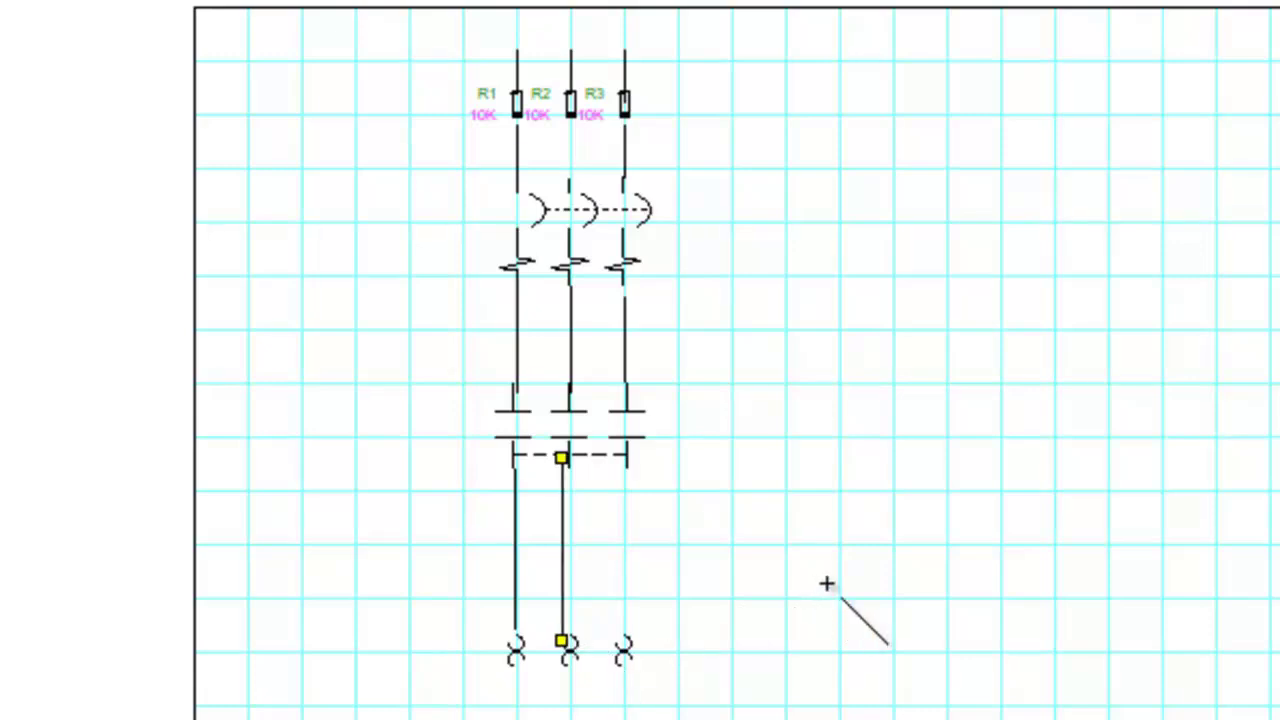
pyautogui.press('Right')
pyautogui.press('Right')
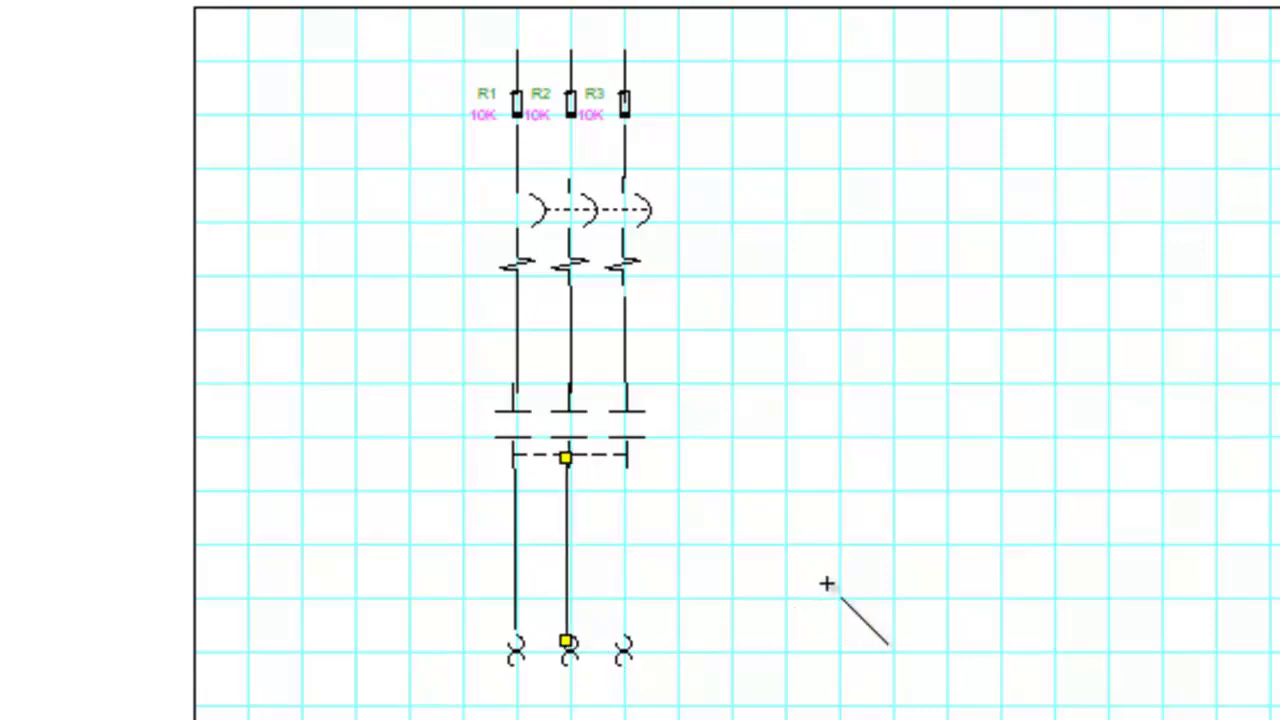
pyautogui.press('Right')
pyautogui.press('Right')
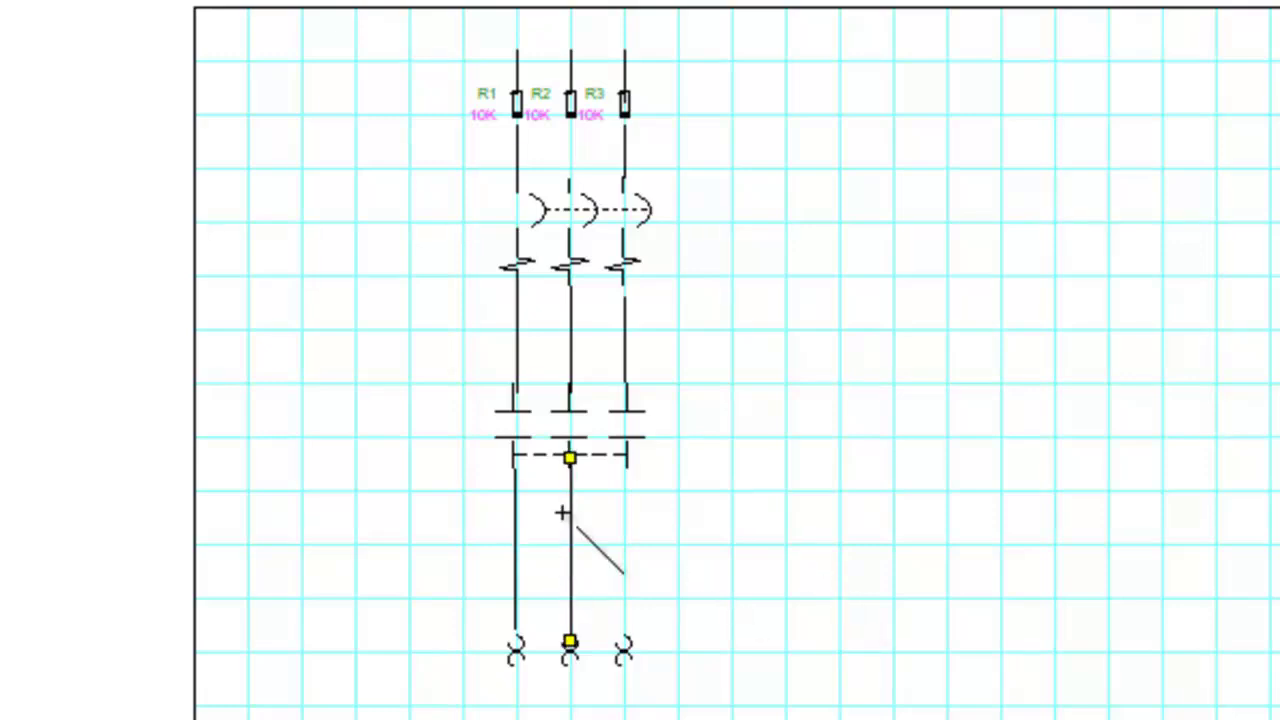
# Step: Connect the contact's third pole to the third overload heater with a vertical line at about x=80, y=86 to 118
pyautogui.click(625, 470)
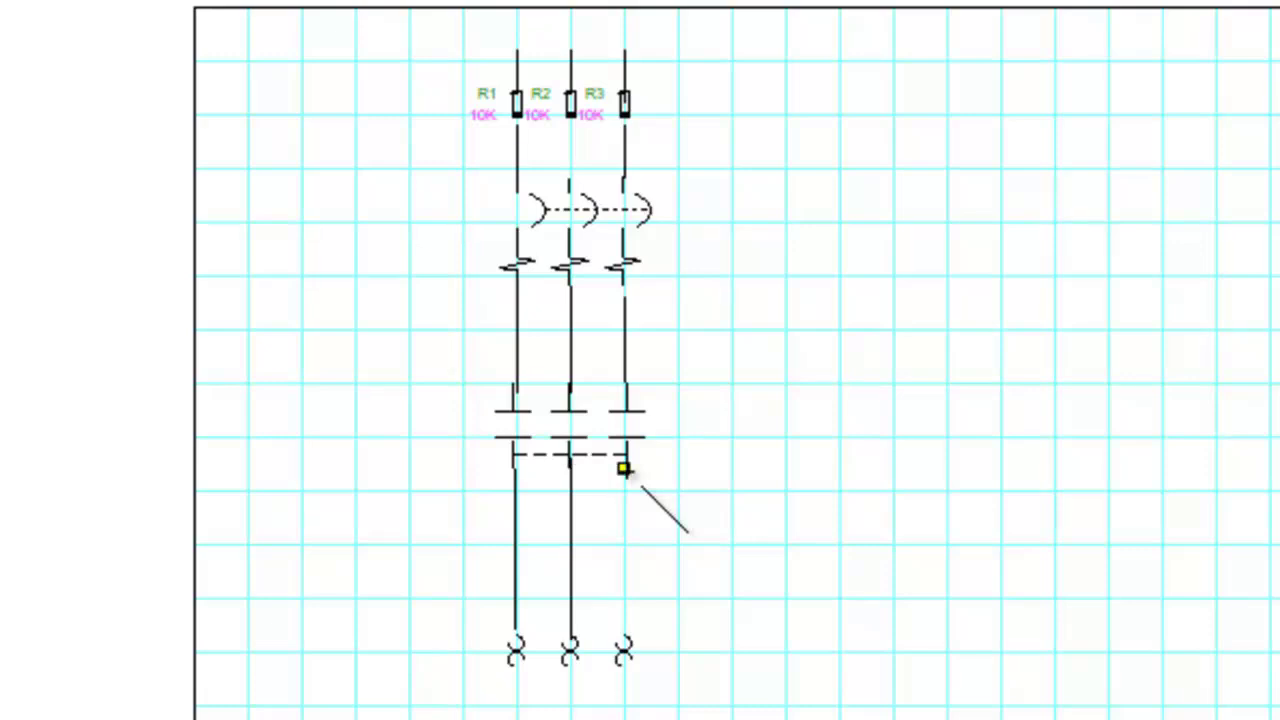
pyautogui.click(624, 630)
pyautogui.moveTo(624, 630); pyautogui.dragTo(624, 642)
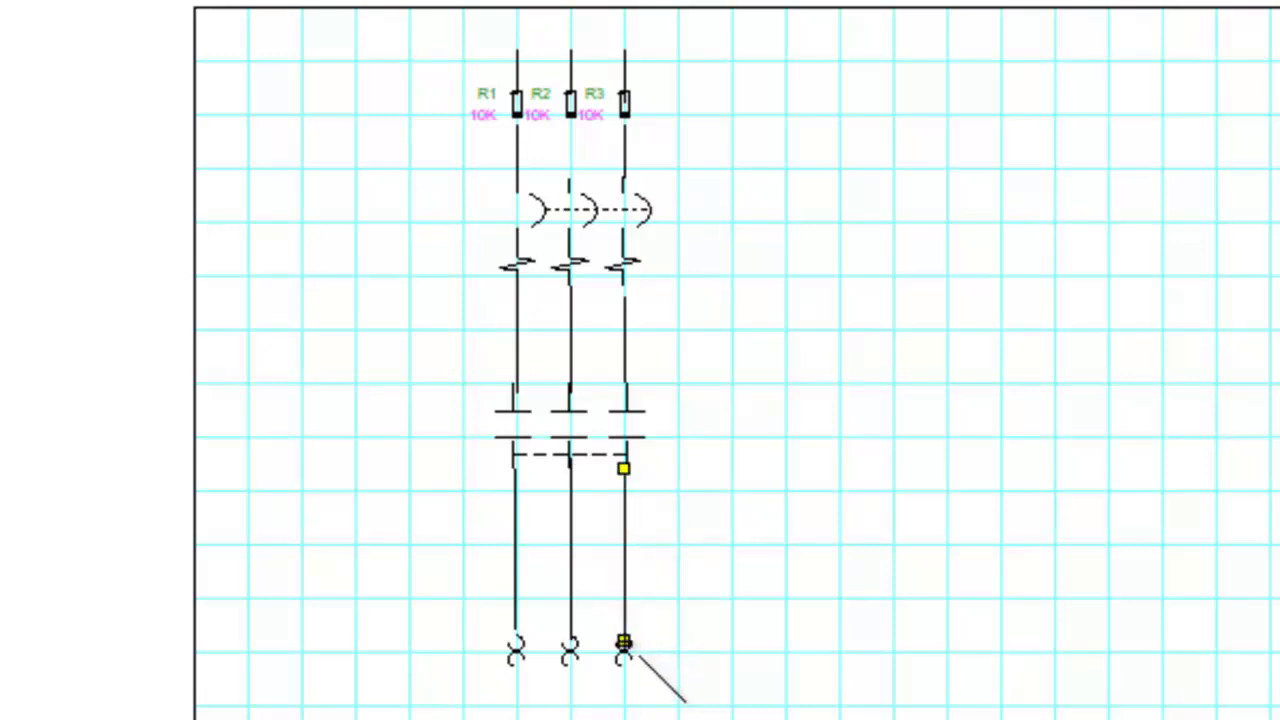
pyautogui.rightClick(624, 642)
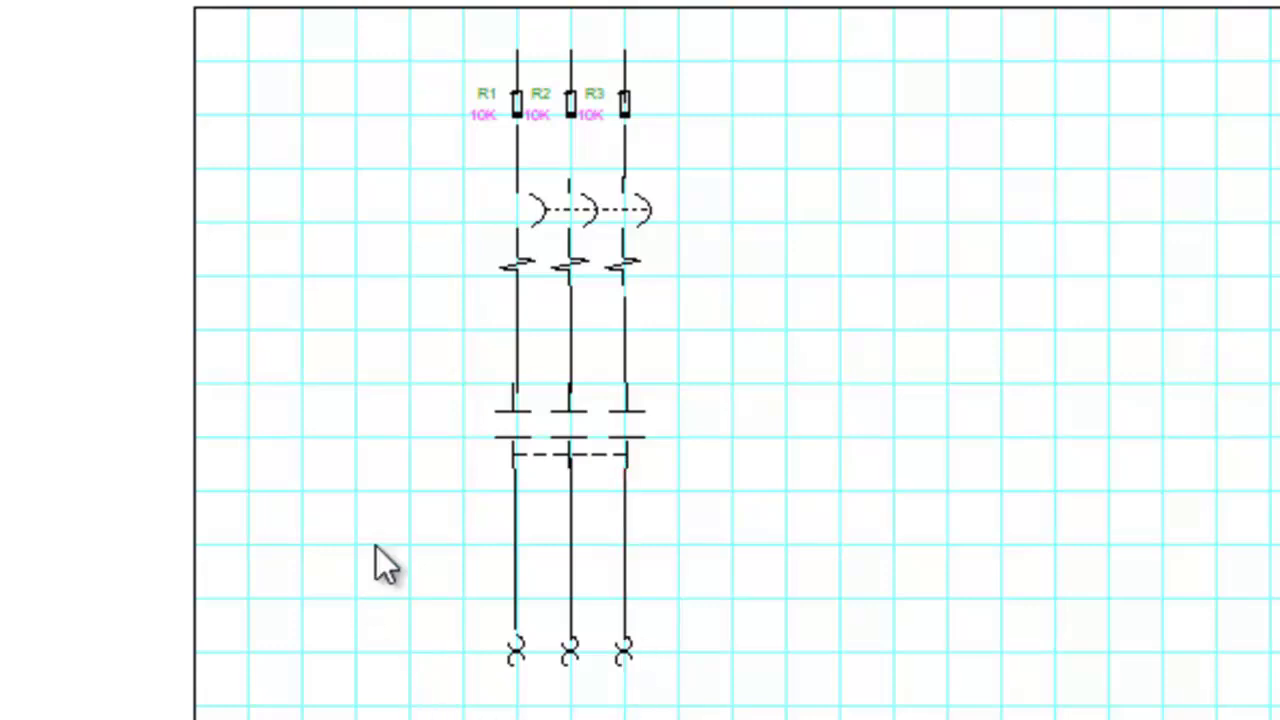
# Step: Add a vertical line from the lower end of fuse R2 down to the circuit breaker's second pole
pyautogui.click(516, 165)
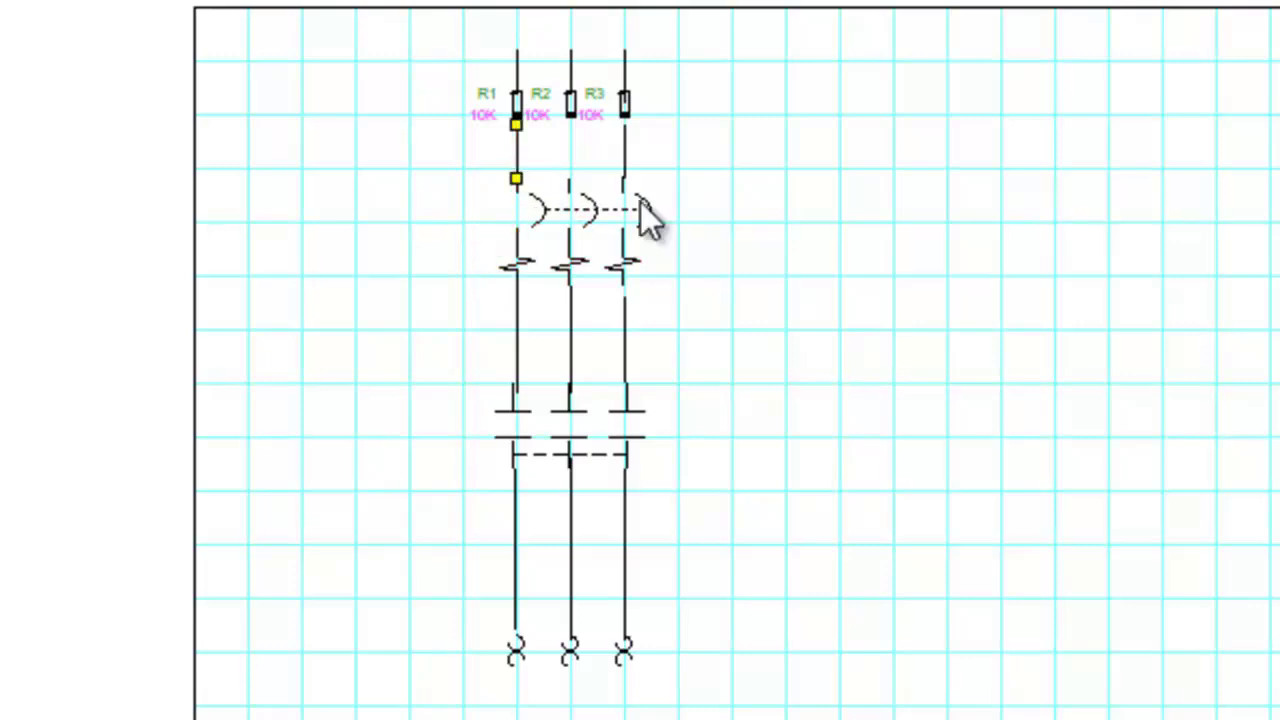
pyautogui.click(1045, 282)
pyautogui.moveTo(1045, 282); pyautogui.dragTo(680, 218)
pyautogui.moveTo(580, 154); pyautogui.dragTo(630, 174)
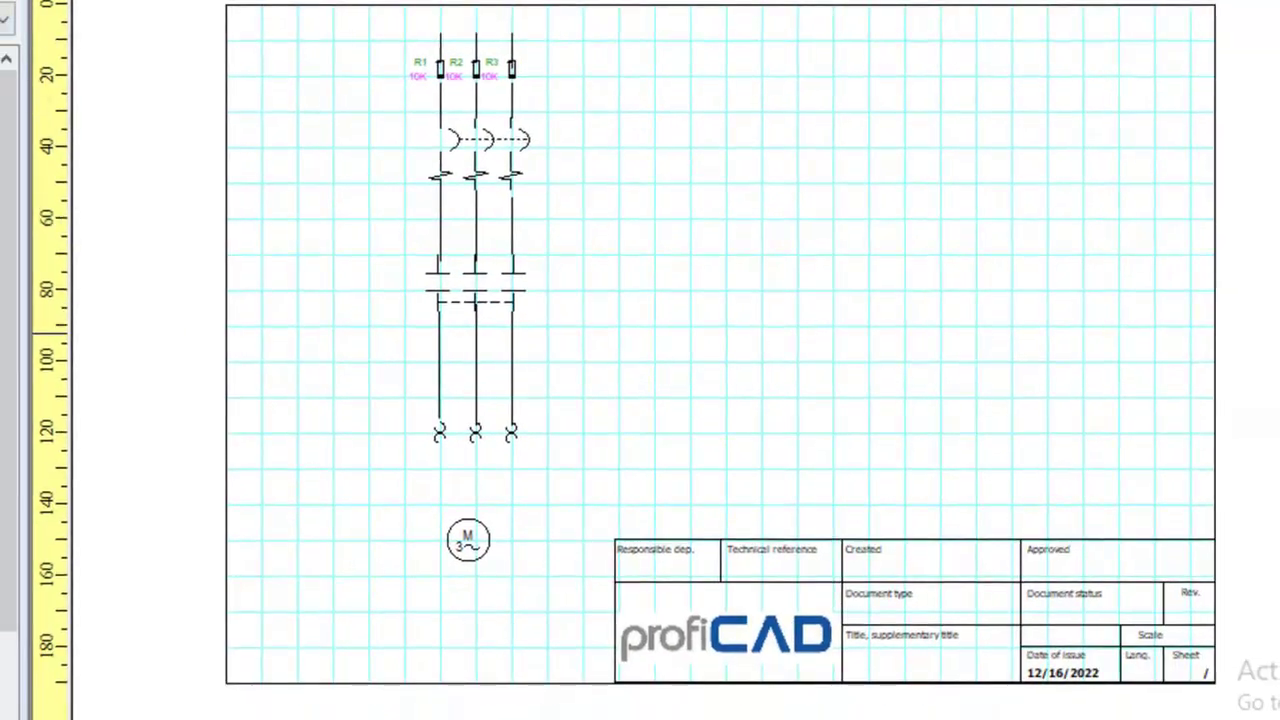
# Step: Draw three vertical lines from the overload heaters' lower ends down toward the motor, and shift the first one slightly toward its heater
pyautogui.press('c')
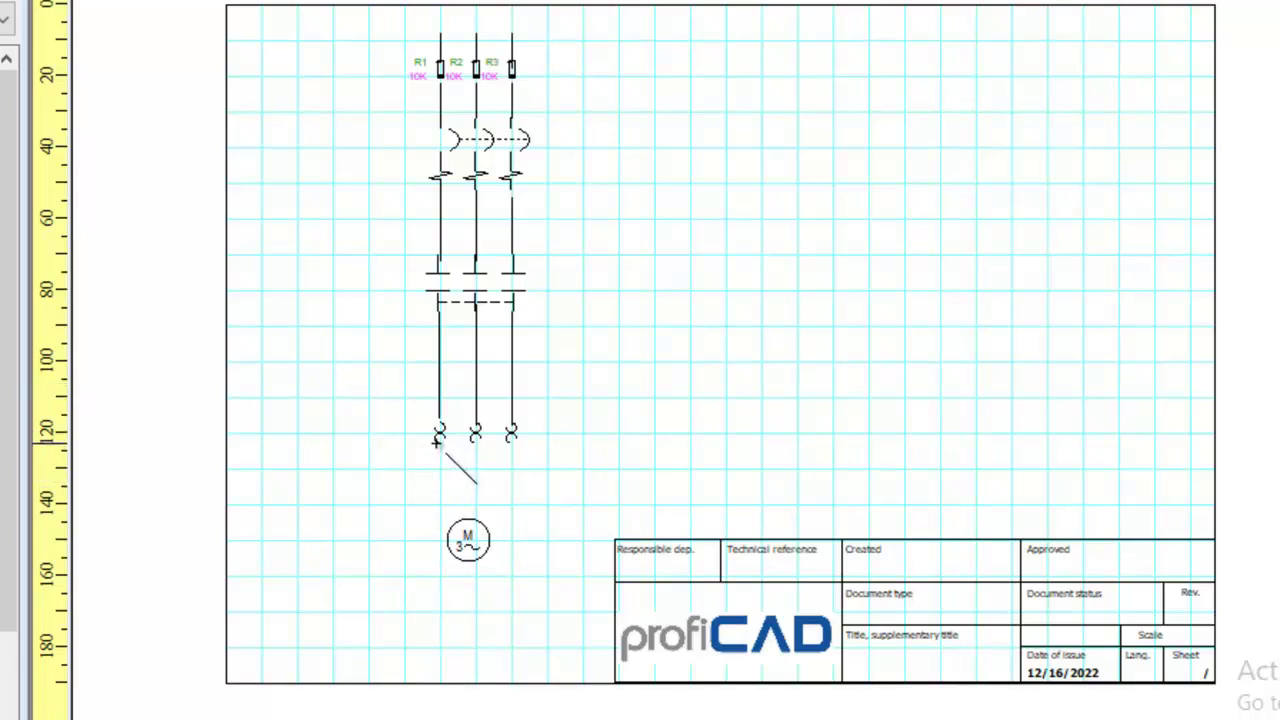
pyautogui.moveTo(434, 440)
pyautogui.mouseDown()
pyautogui.moveTo(443, 534)
pyautogui.moveTo(433, 530)
pyautogui.mouseUp()
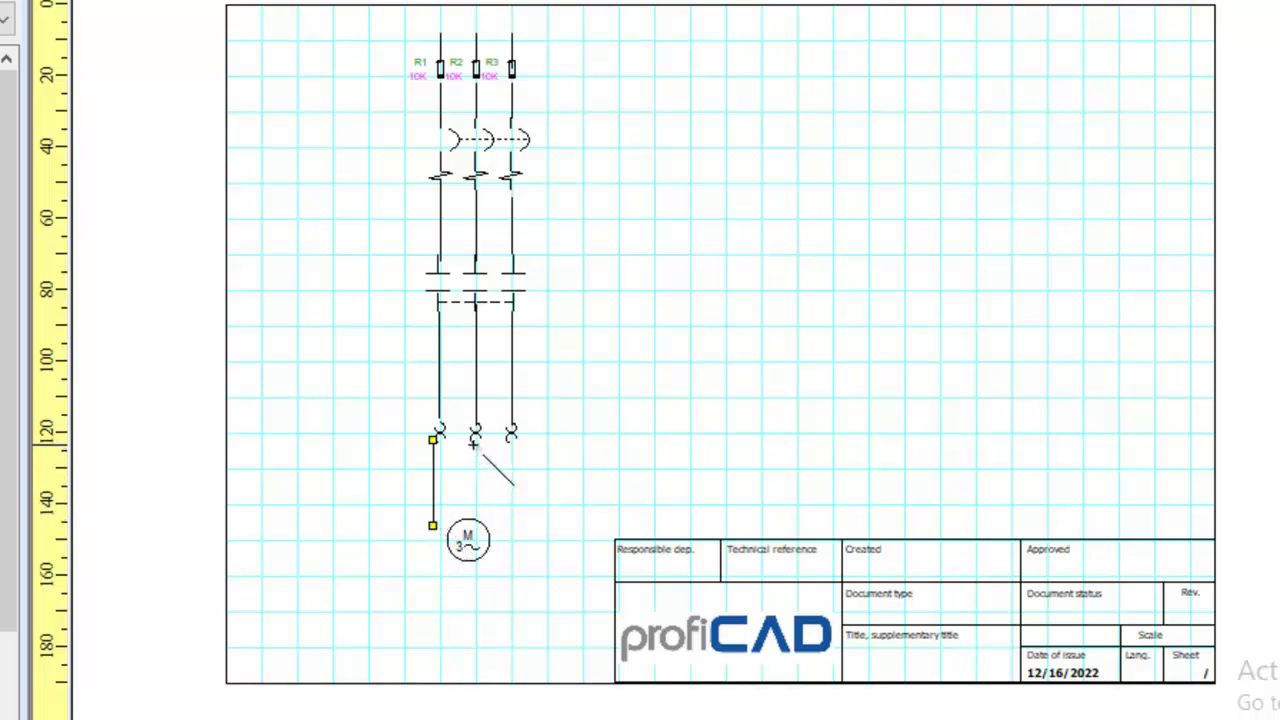
pyautogui.moveTo(474, 444); pyautogui.dragTo(475, 511)
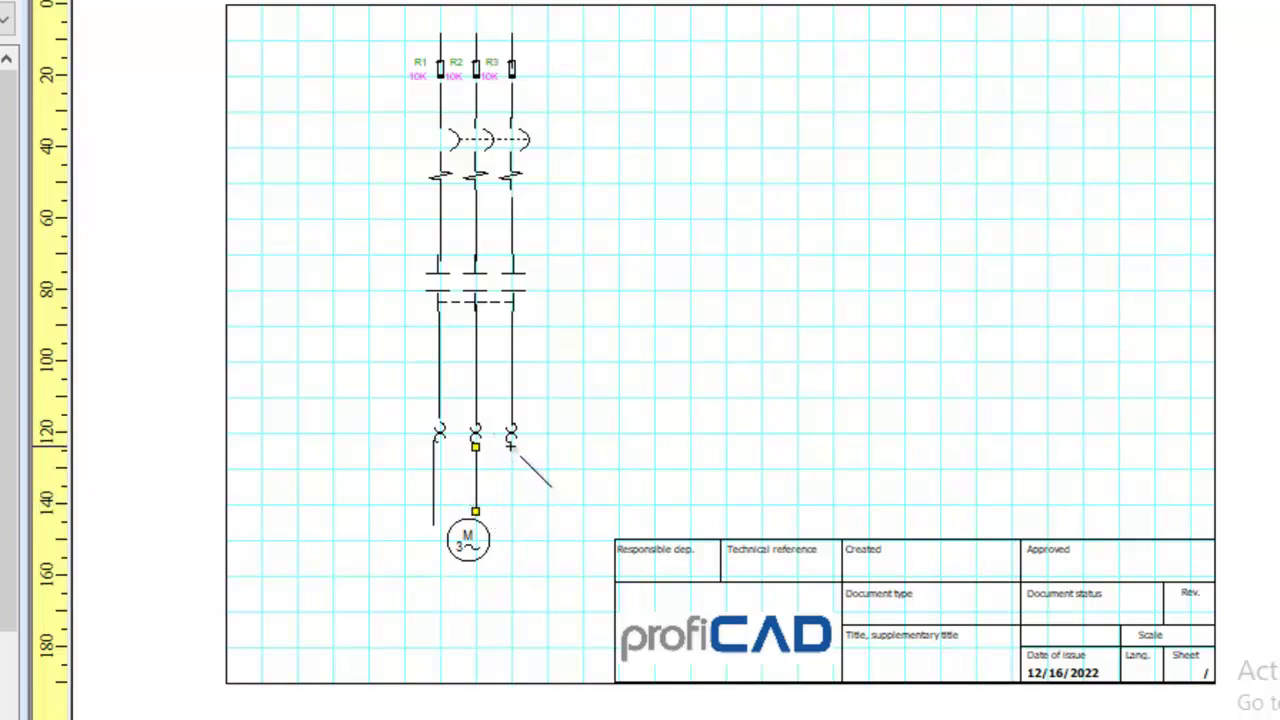
pyautogui.moveTo(512, 445); pyautogui.dragTo(511, 526)
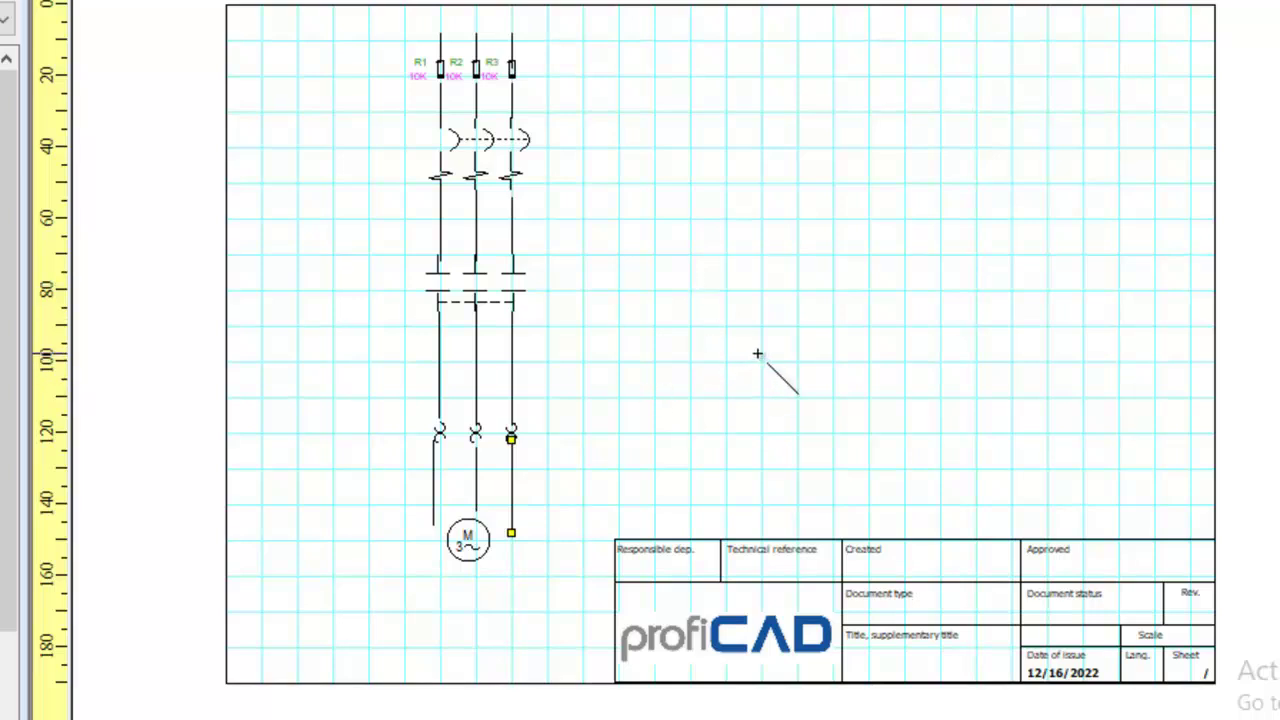
pyautogui.click(434, 490)
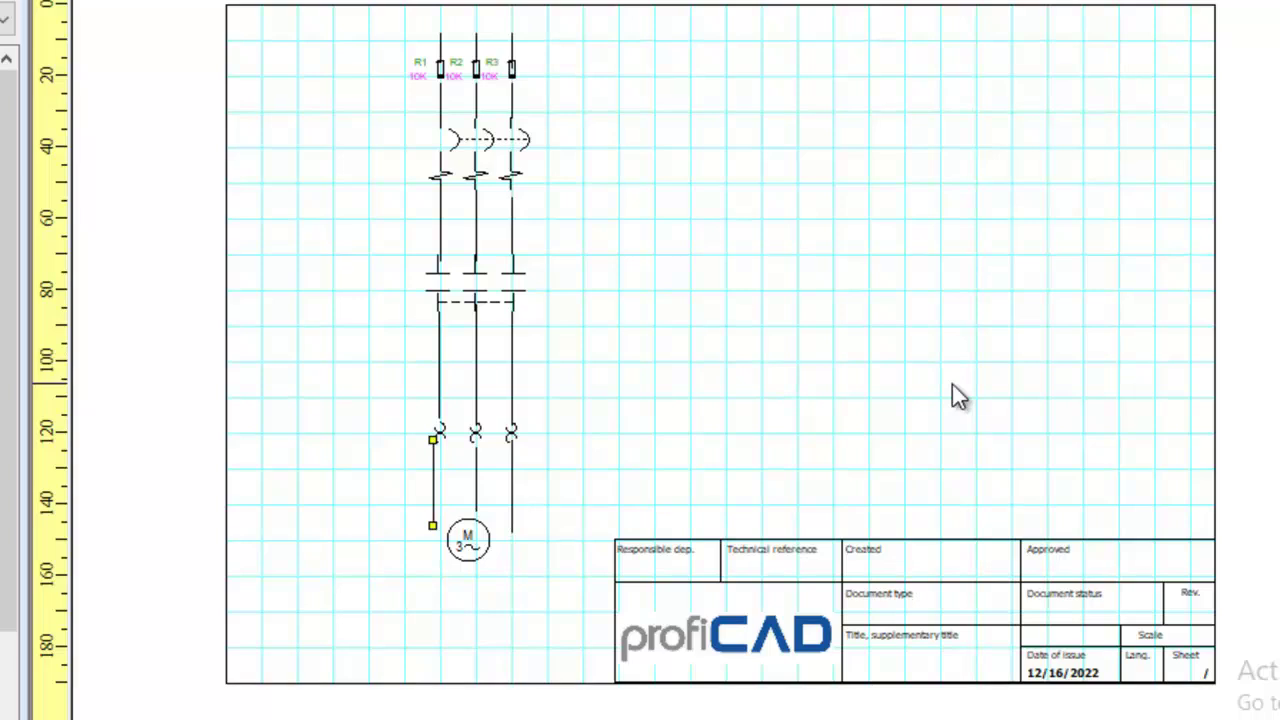
pyautogui.press('Right')
pyautogui.press('Right')
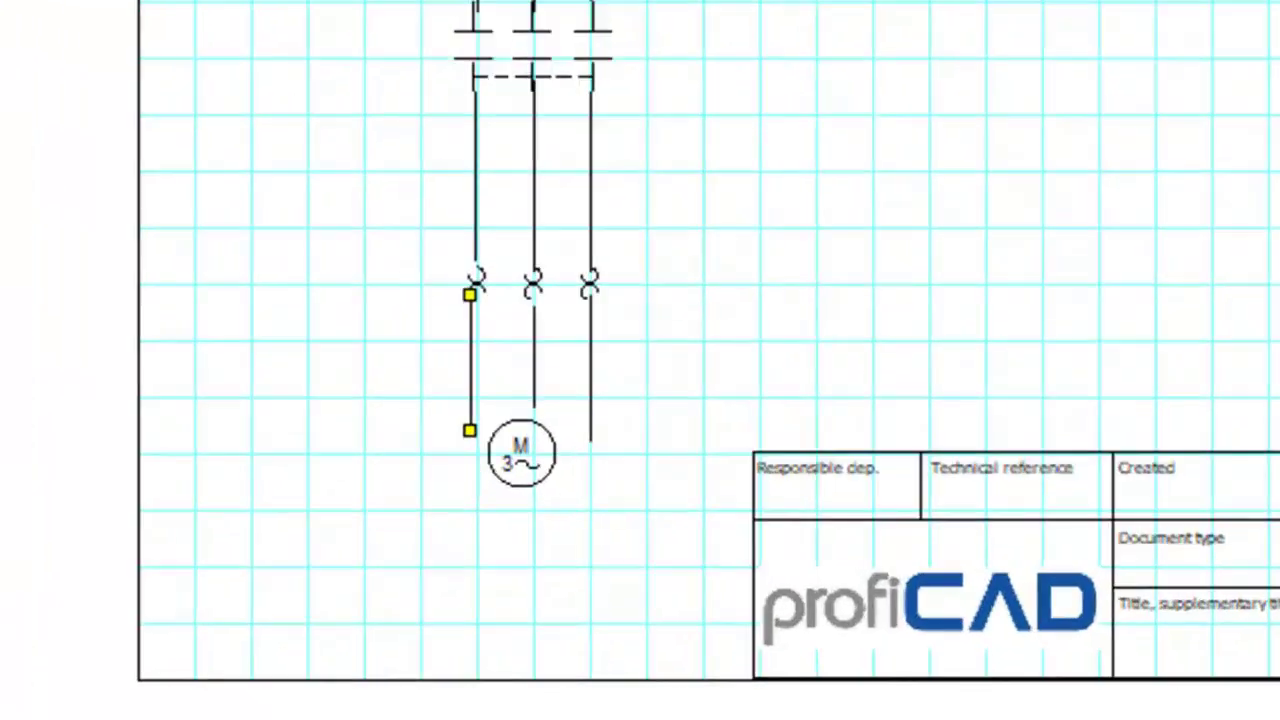
# Step: Move the motor symbol down and enlarge it to about 33 wide and 32 high so its circle meets the three heater lines
pyautogui.moveTo(590, 405); pyautogui.dragTo(594, 451)
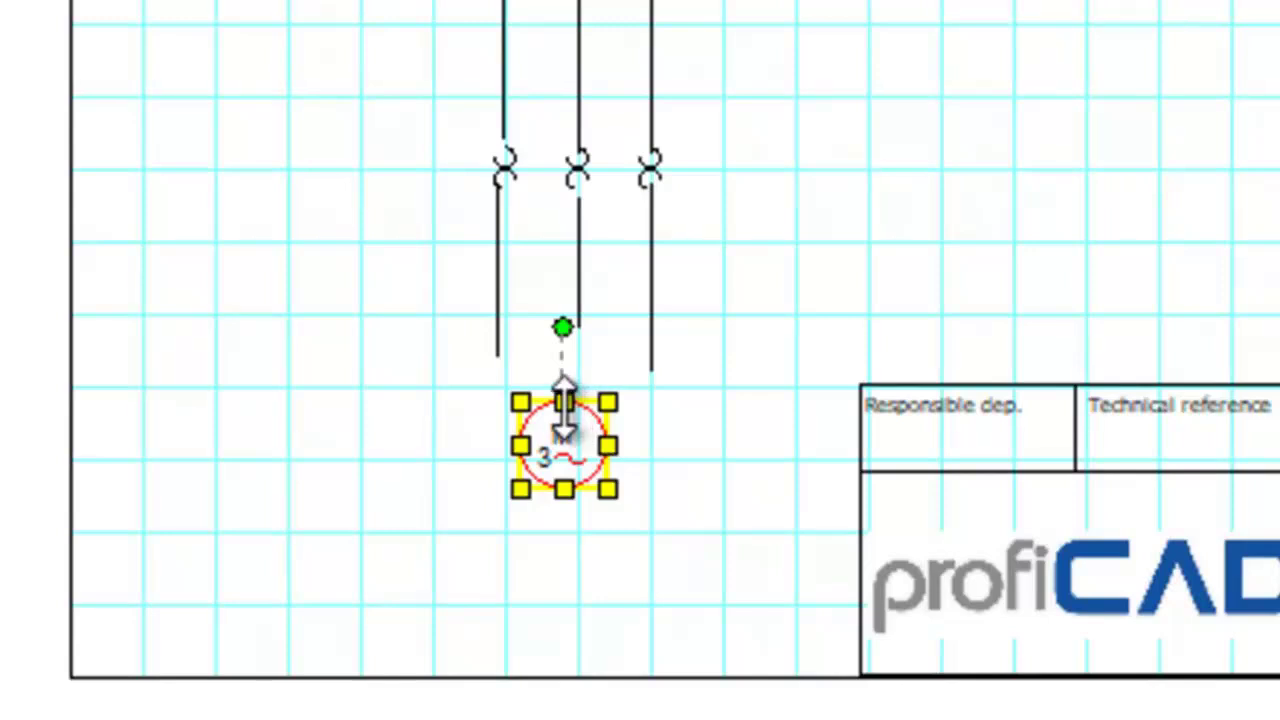
pyautogui.moveTo(565, 400); pyautogui.dragTo(563, 368)
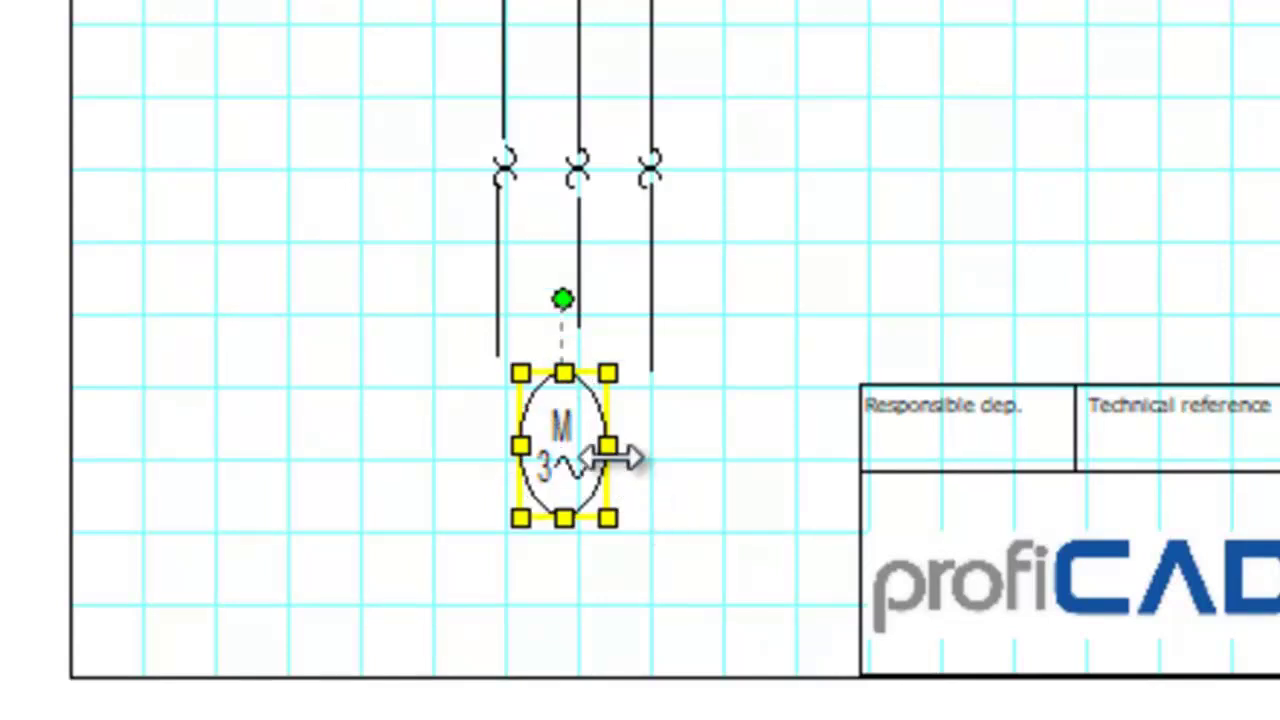
pyautogui.moveTo(608, 445); pyautogui.dragTo(651, 453)
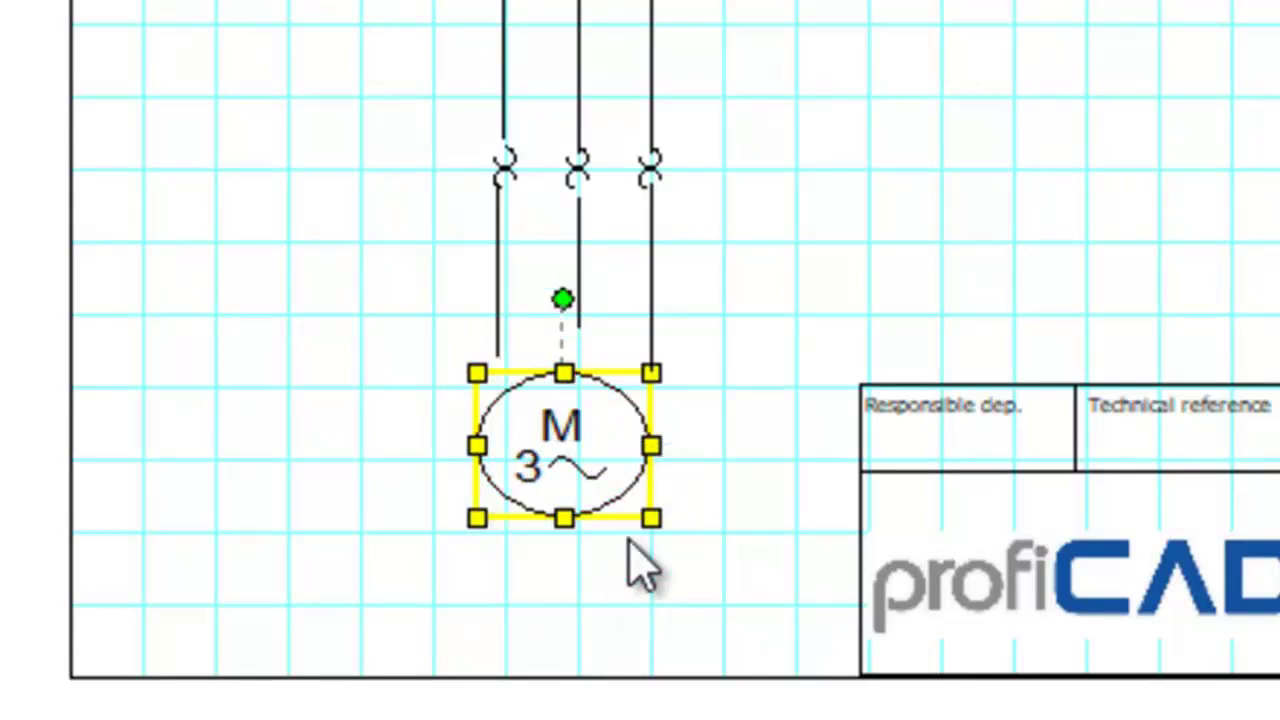
pyautogui.moveTo(656, 524); pyautogui.dragTo(679, 546)
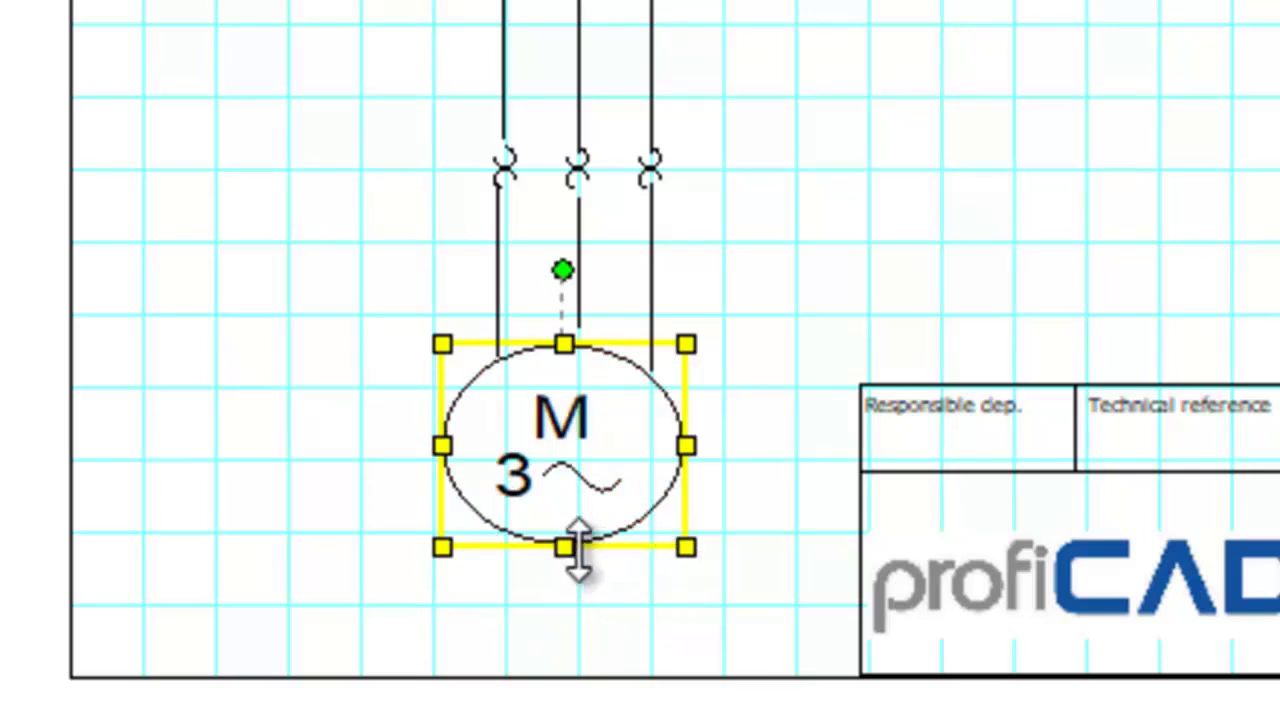
pyautogui.moveTo(574, 548); pyautogui.dragTo(584, 562)
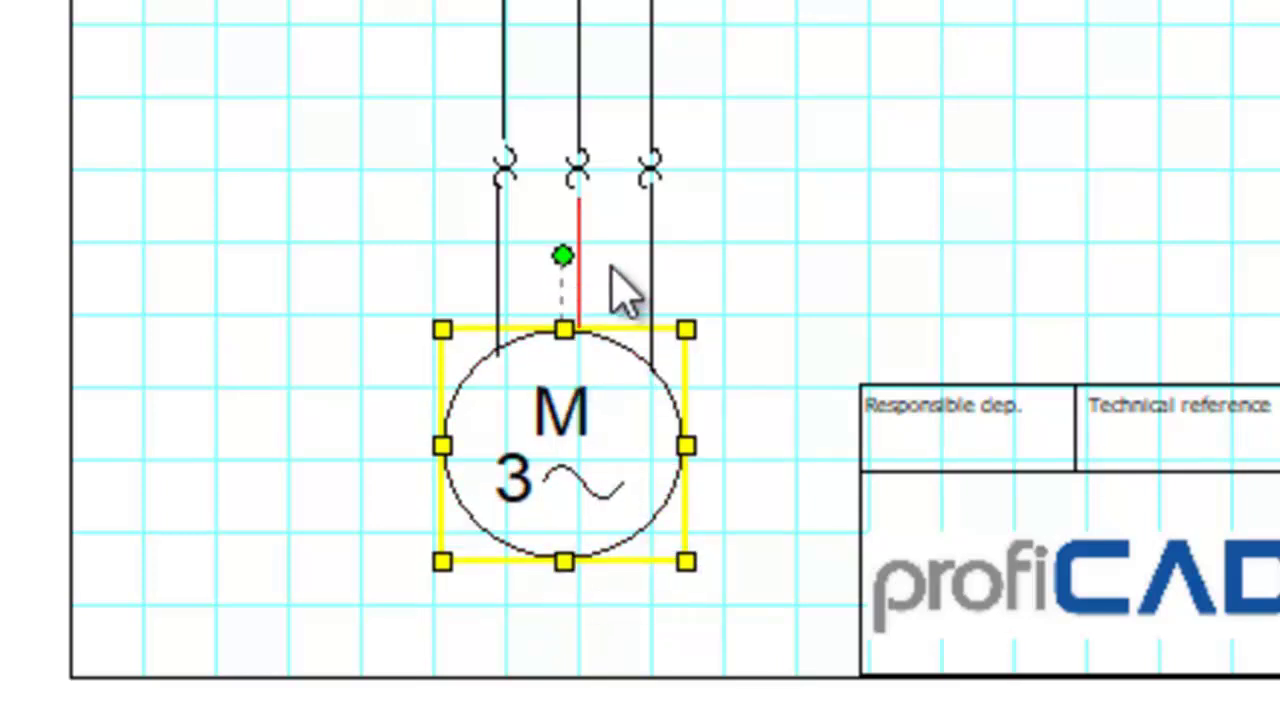
# Step: Extend the upper end of the middle motor line to the second overload heater
pyautogui.click(592, 230)
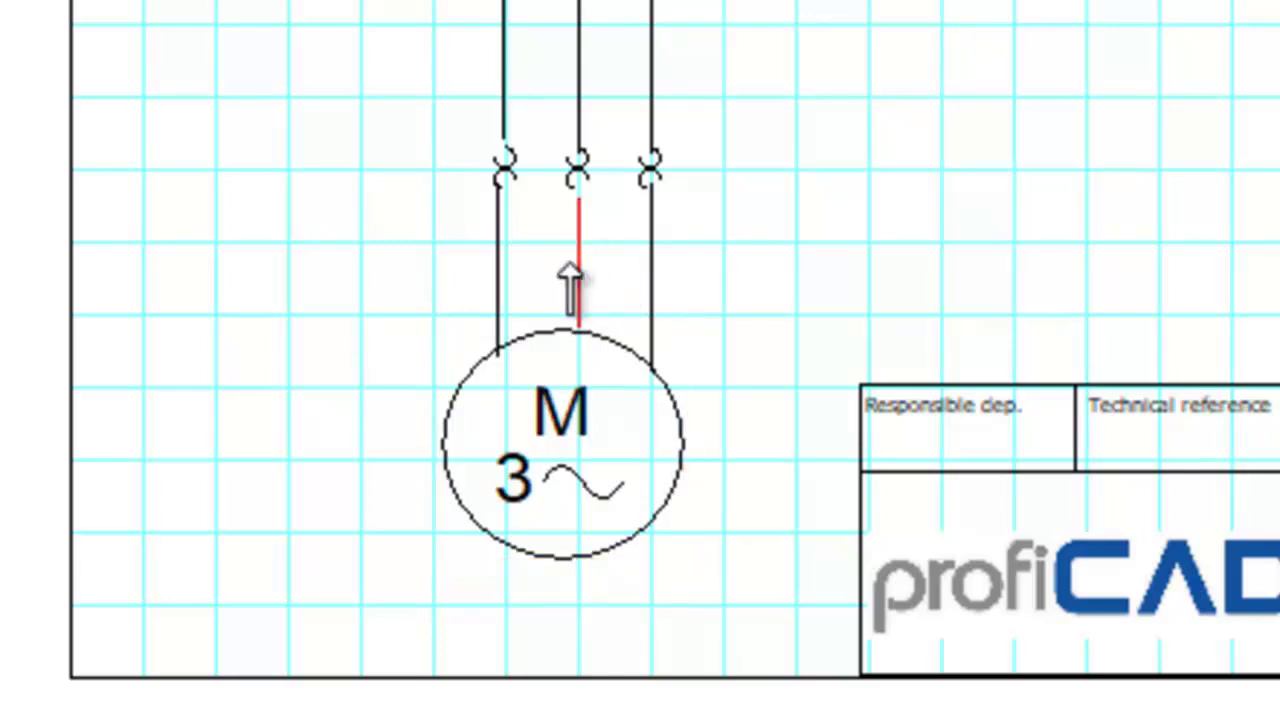
pyautogui.click(576, 265)
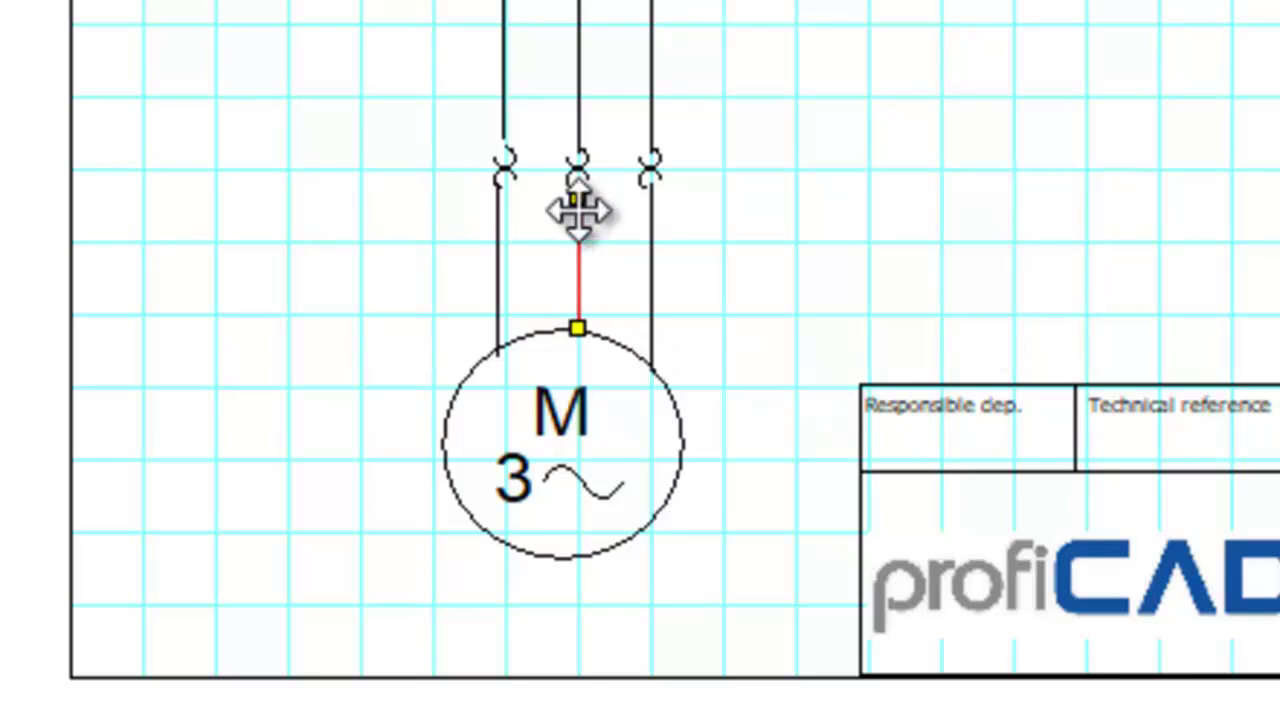
pyautogui.moveTo(579, 206); pyautogui.dragTo(576, 184)
pyautogui.click(915, 254)
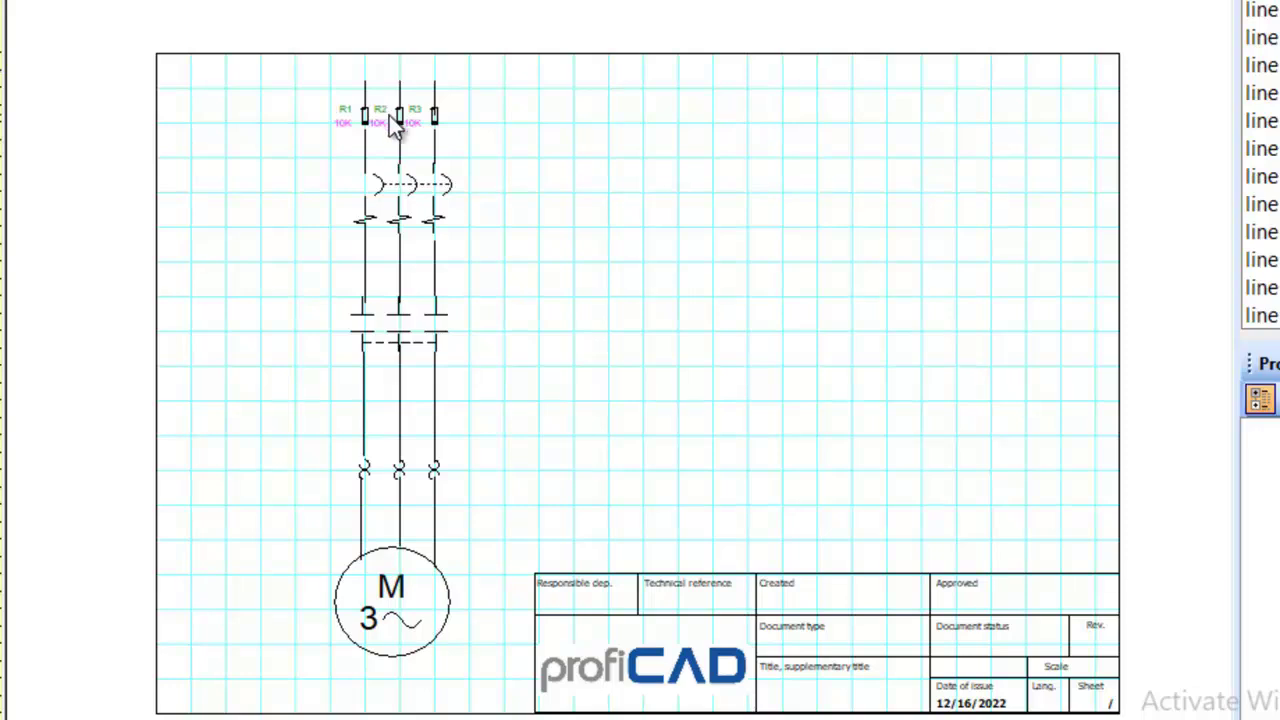
pyautogui.click(402, 205)
pyautogui.click(414, 338)
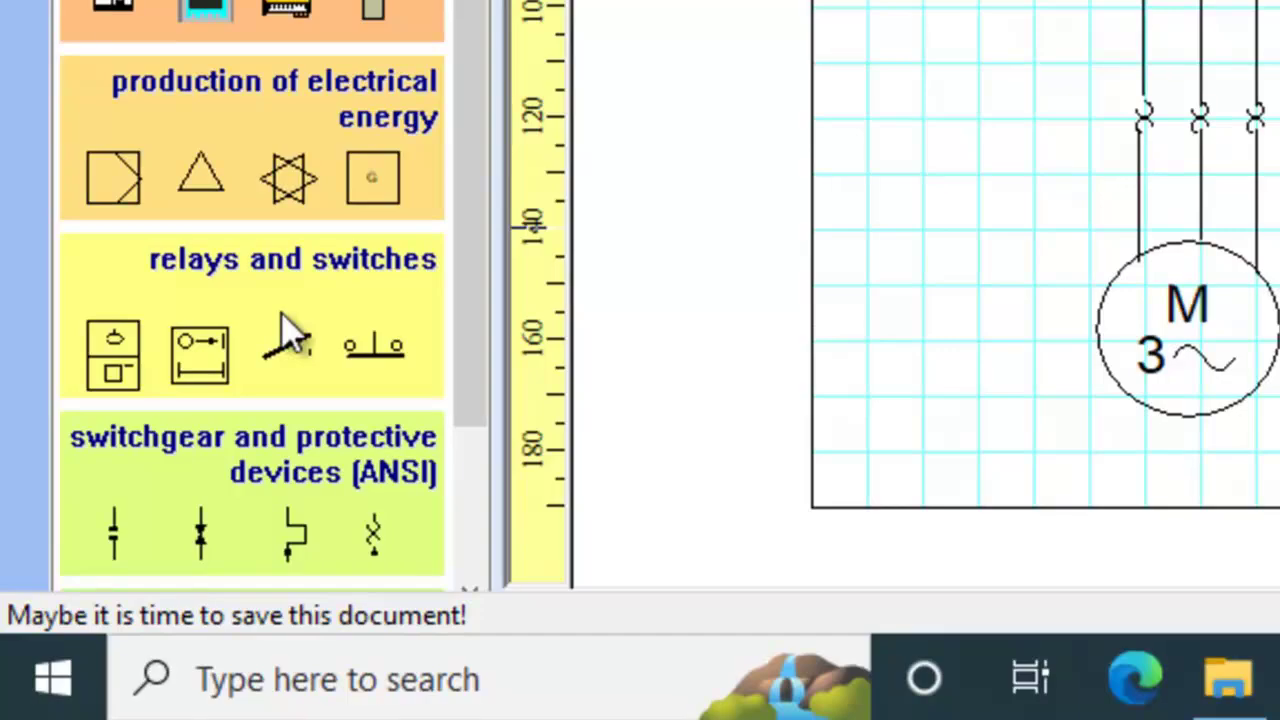
# Step: Place a pushbutton with its bar below the contacts beside the motor circuit, and one with its bar above the contacts further along the same row
pyautogui.click(287, 335)
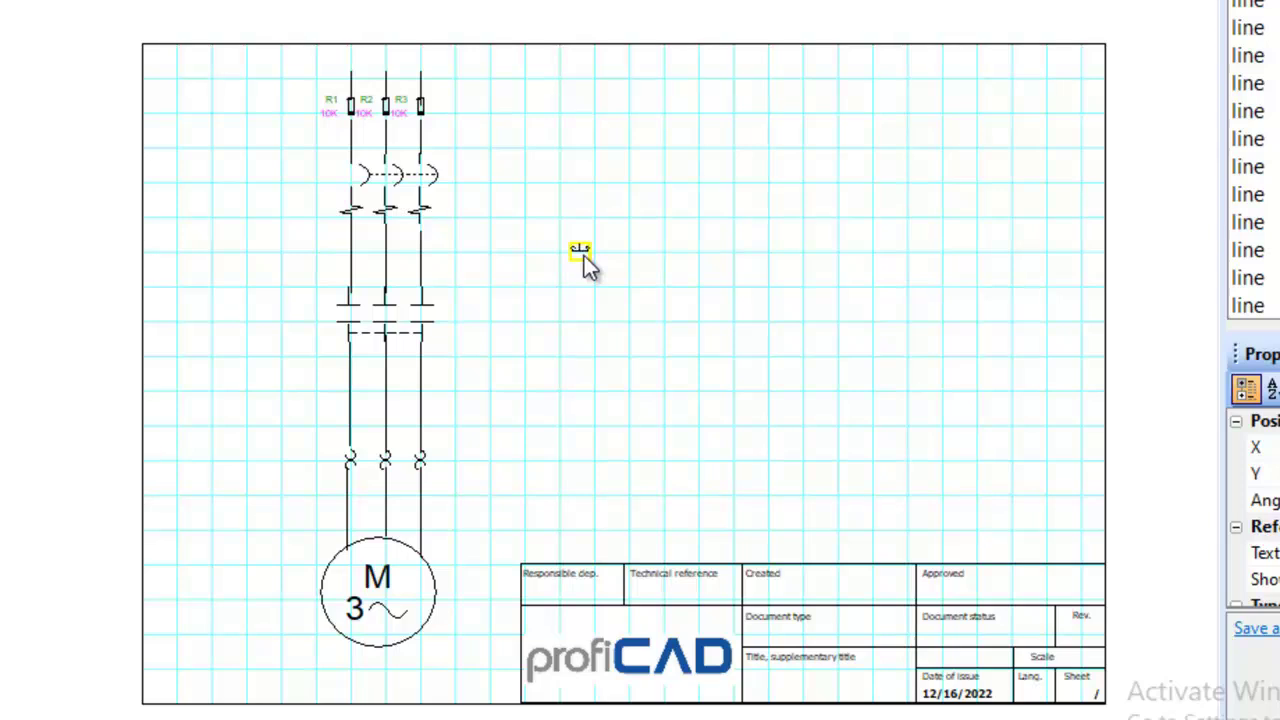
pyautogui.click(584, 262)
pyautogui.press('Escape')
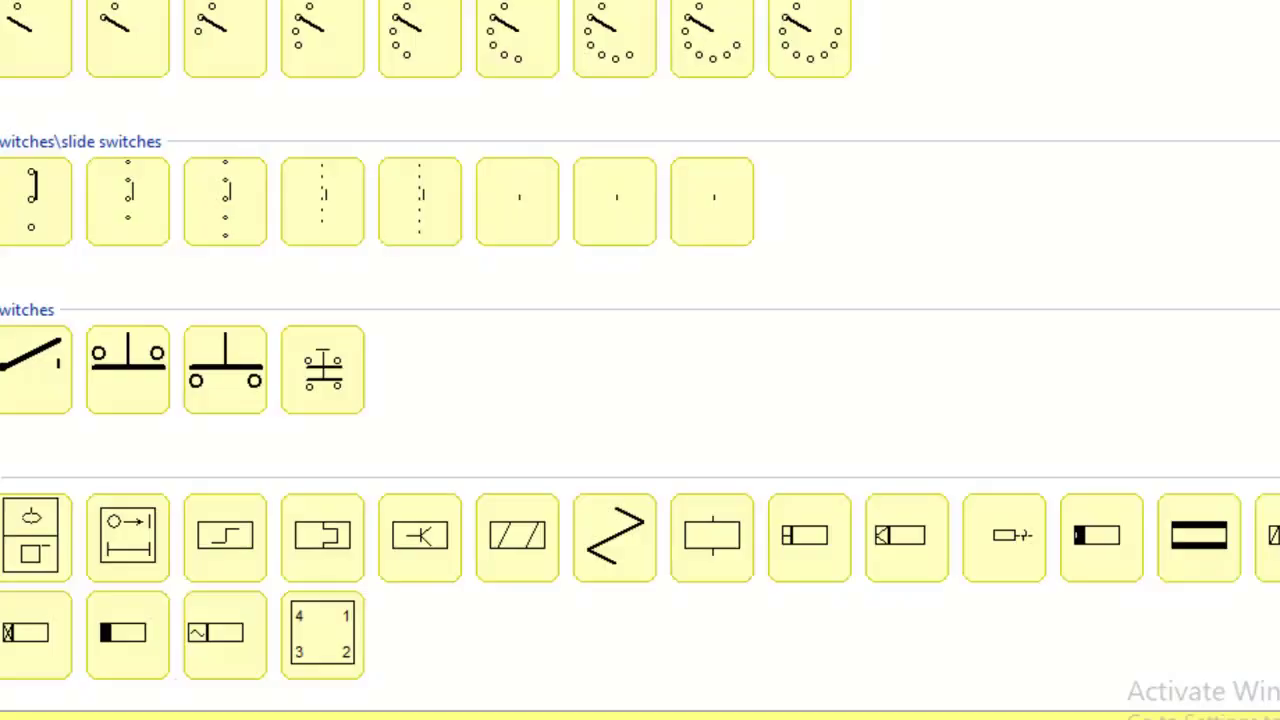
pyautogui.click(220, 378)
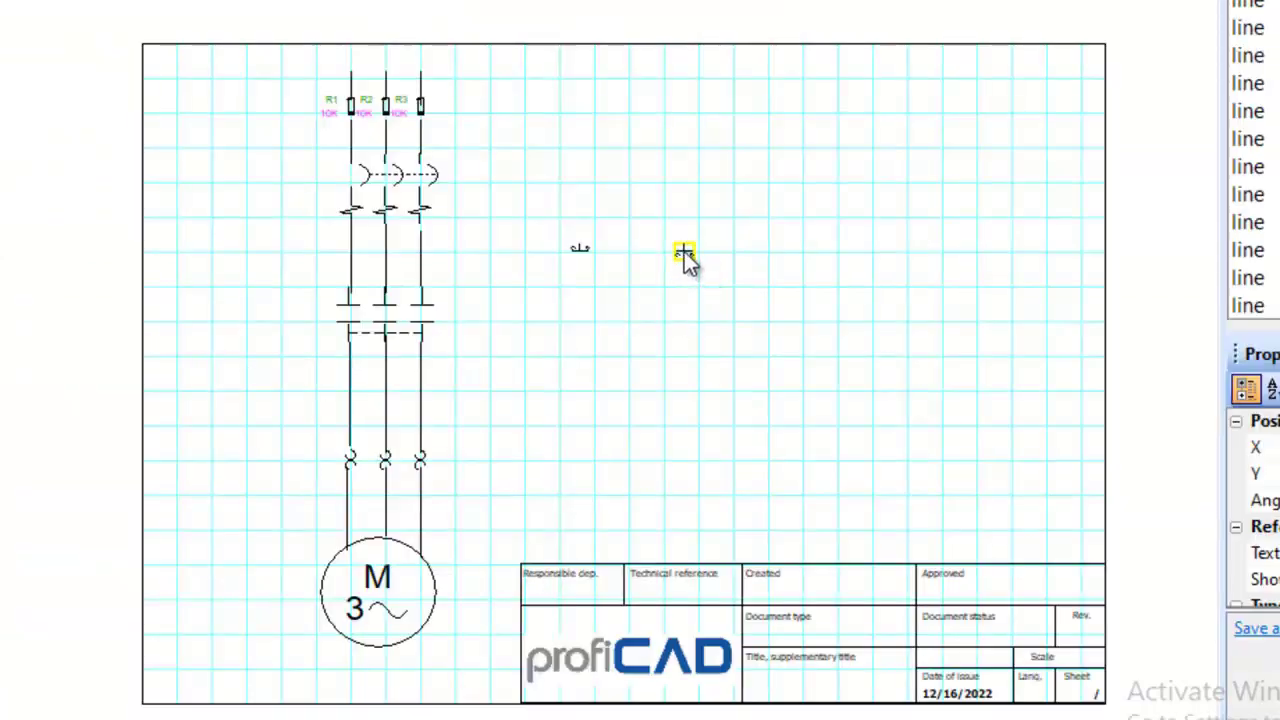
pyautogui.click(686, 259)
pyautogui.press('Escape')
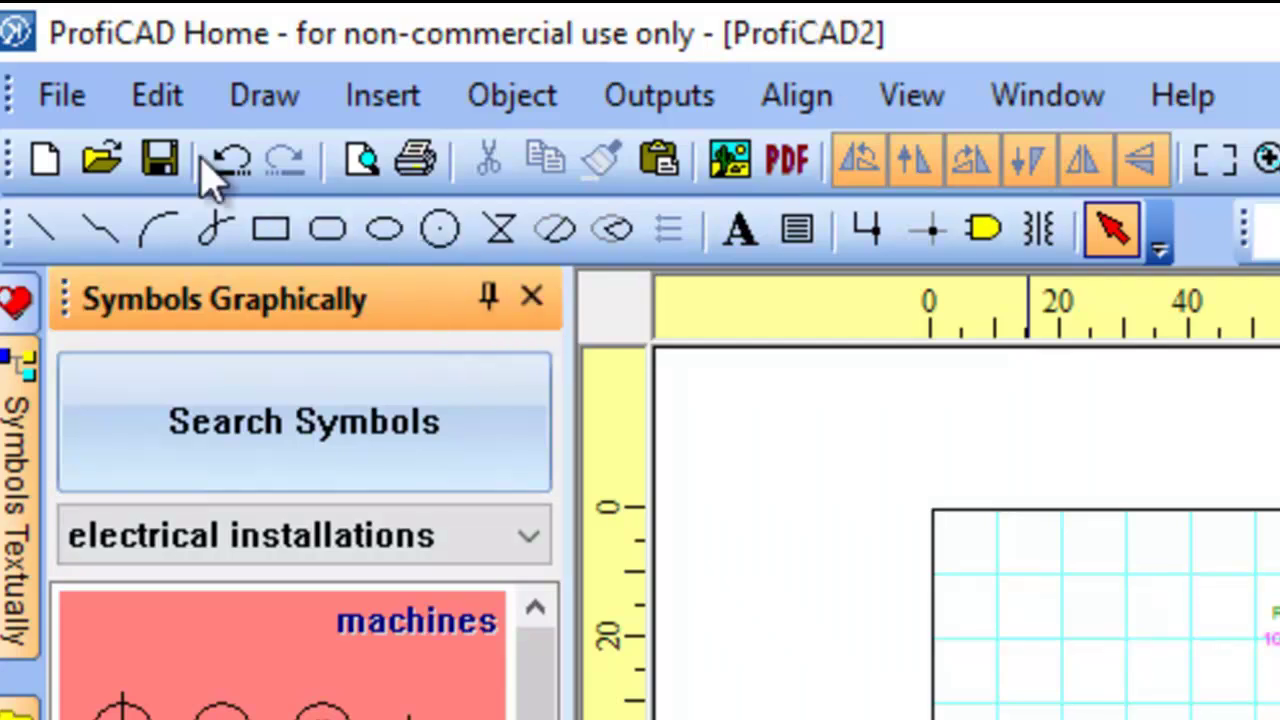
# Step: Draw a circle about 9 mm across in line with the two pushbuttons, beyond the second one
pyautogui.click(268, 100)
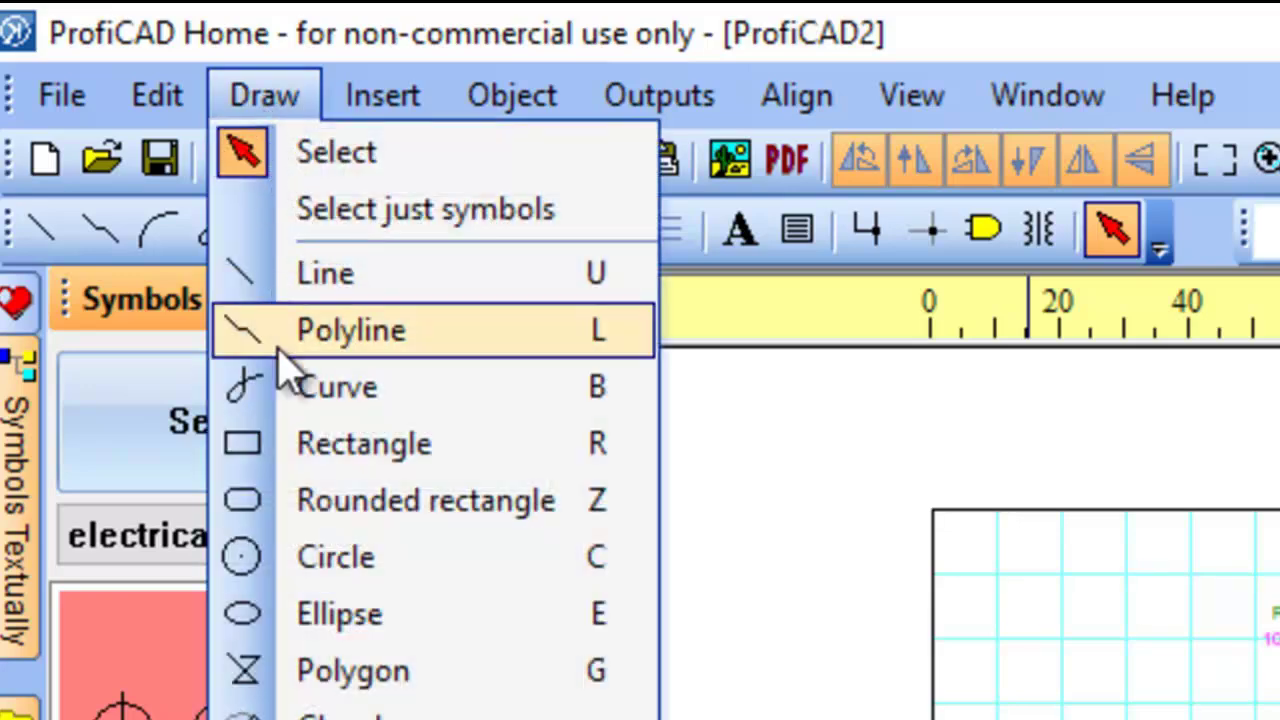
pyautogui.click(290, 100)
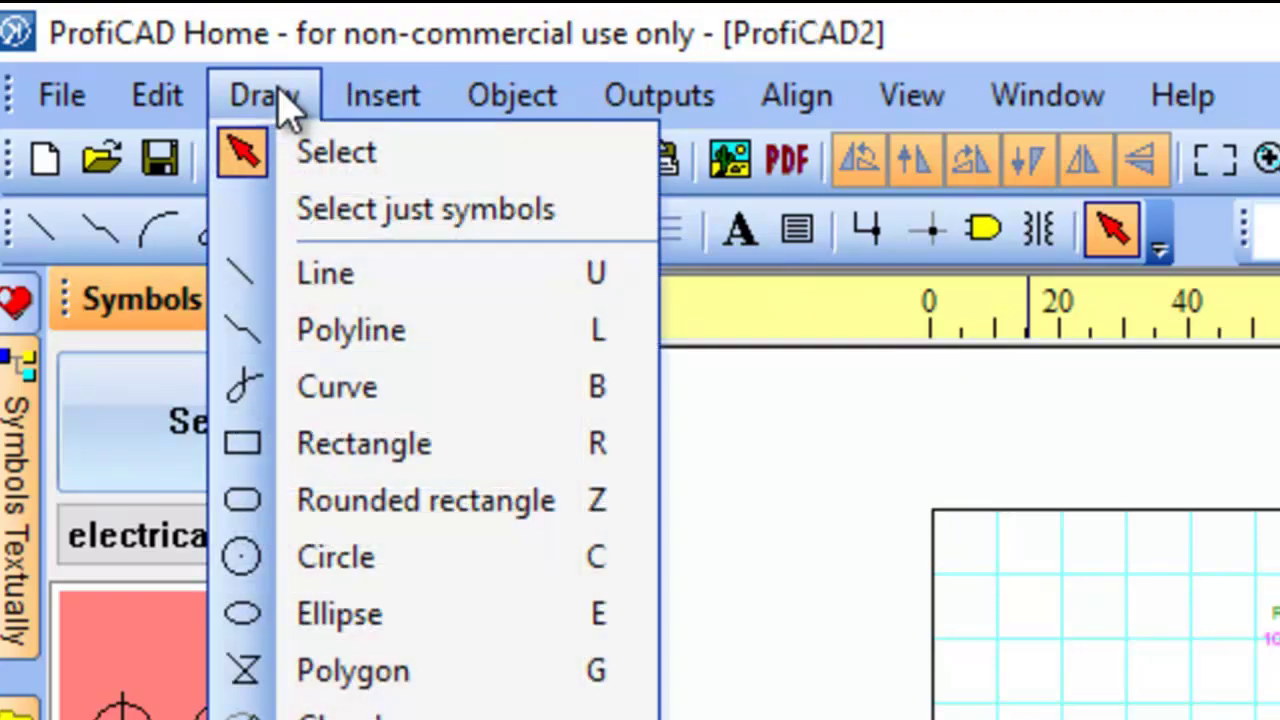
pyautogui.click(288, 108)
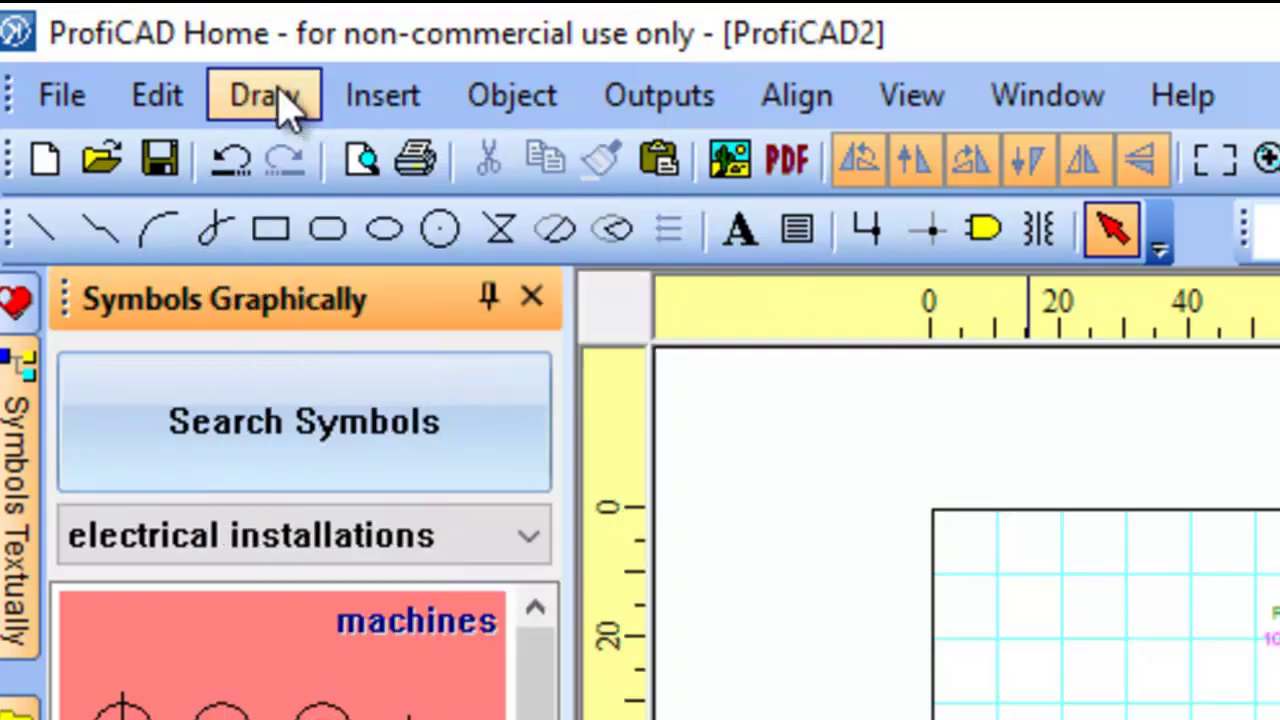
pyautogui.click(438, 232)
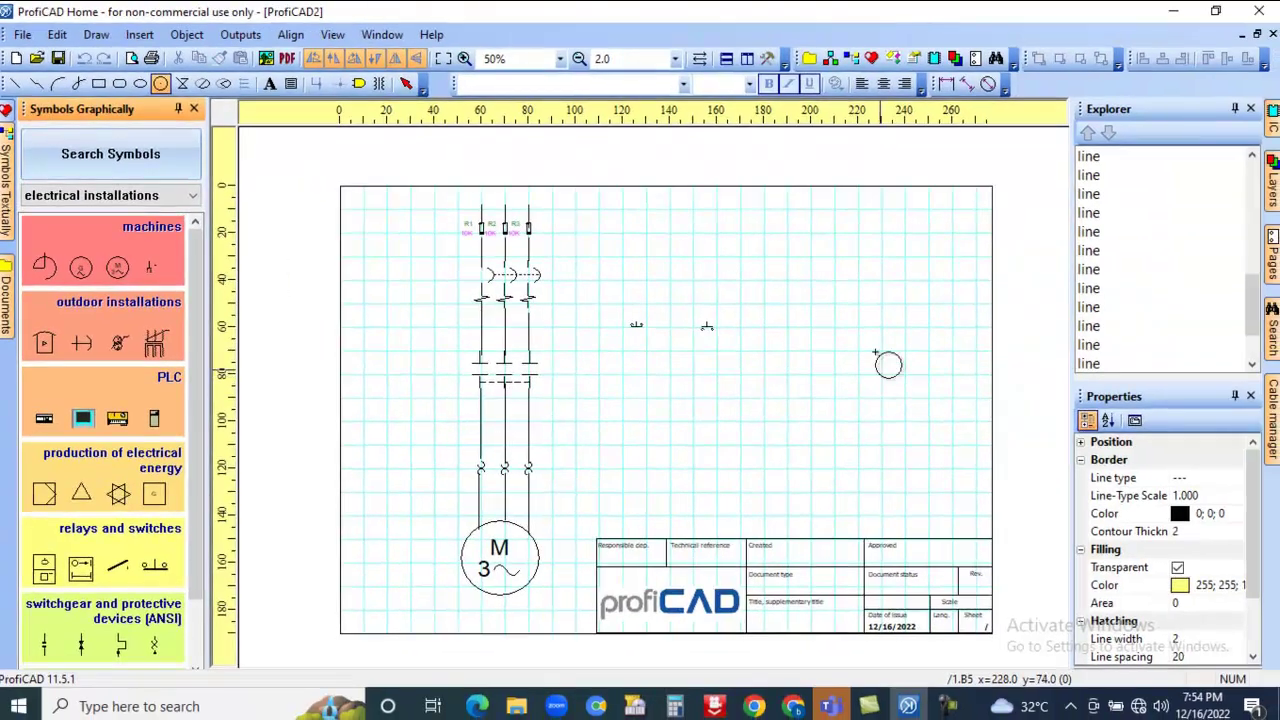
pyautogui.click(781, 323)
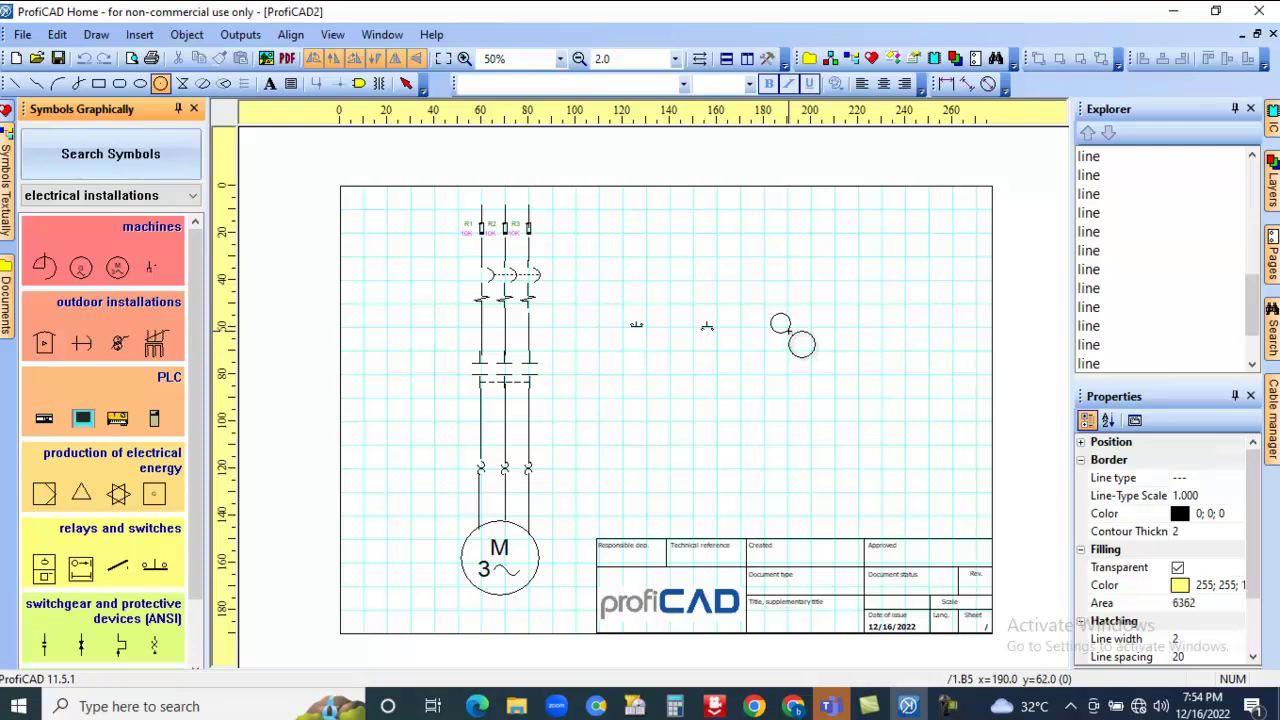
pyautogui.rightClick(789, 331)
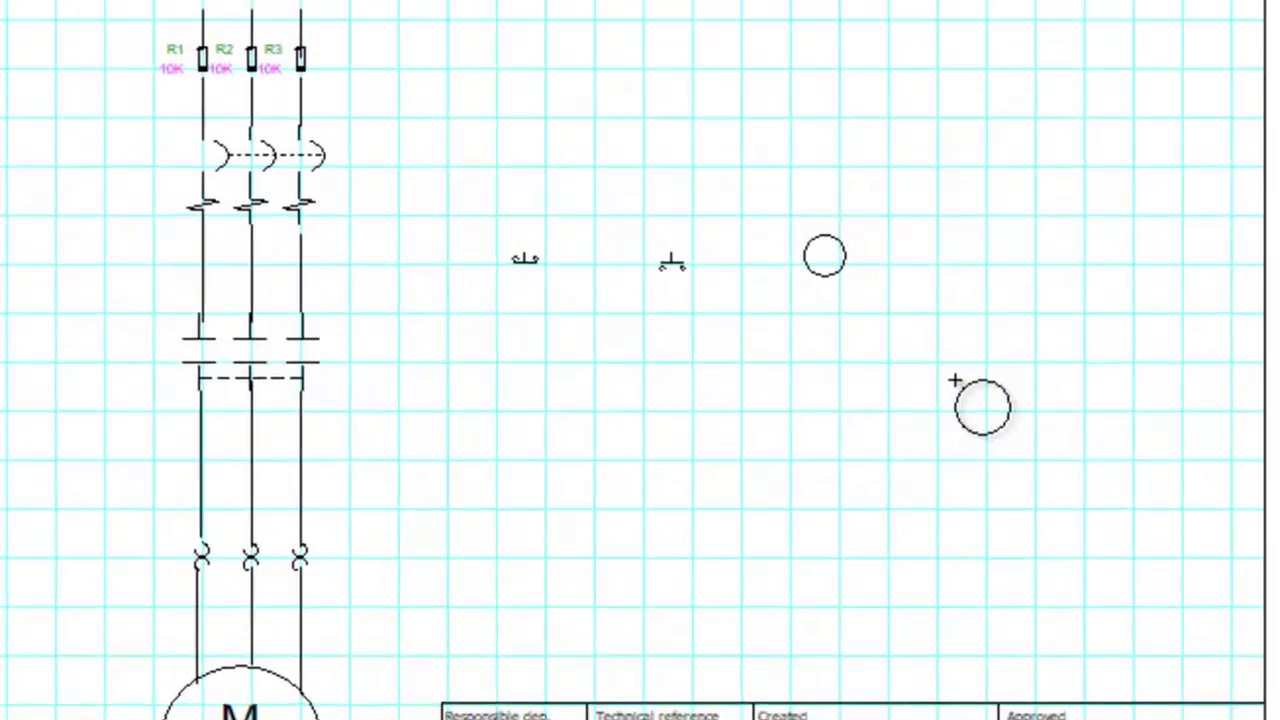
pyautogui.rightClick(868, 383)
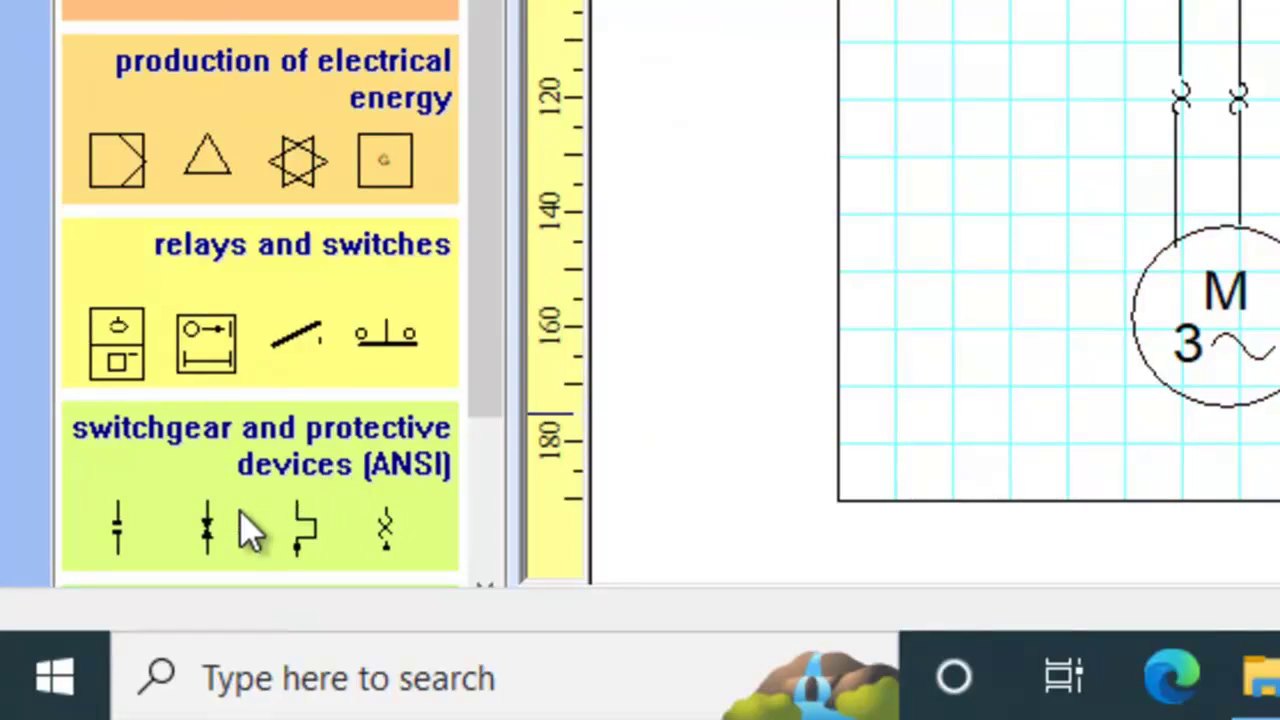
# Step: Place three NC form 1 contacts, rotated a quarter turn, in a horizontal row below the pushbuttons
pyautogui.click(241, 515)
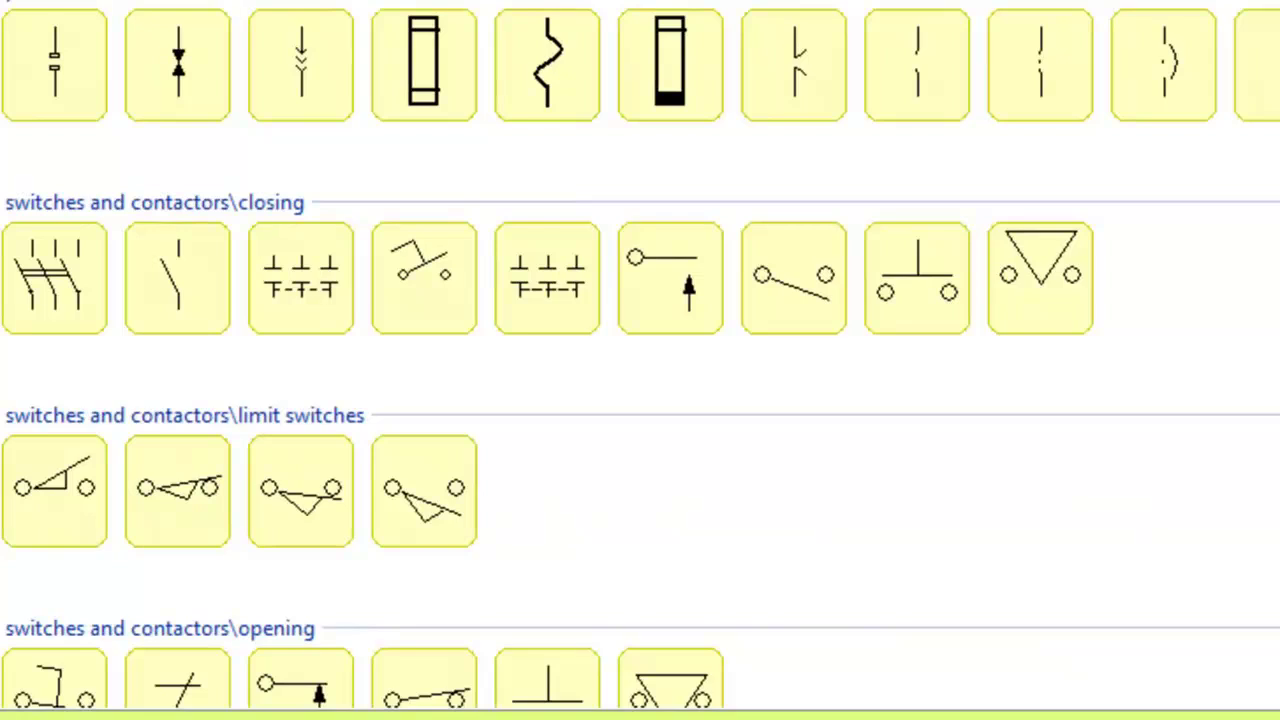
pyautogui.scroll(-3, 640, 360)
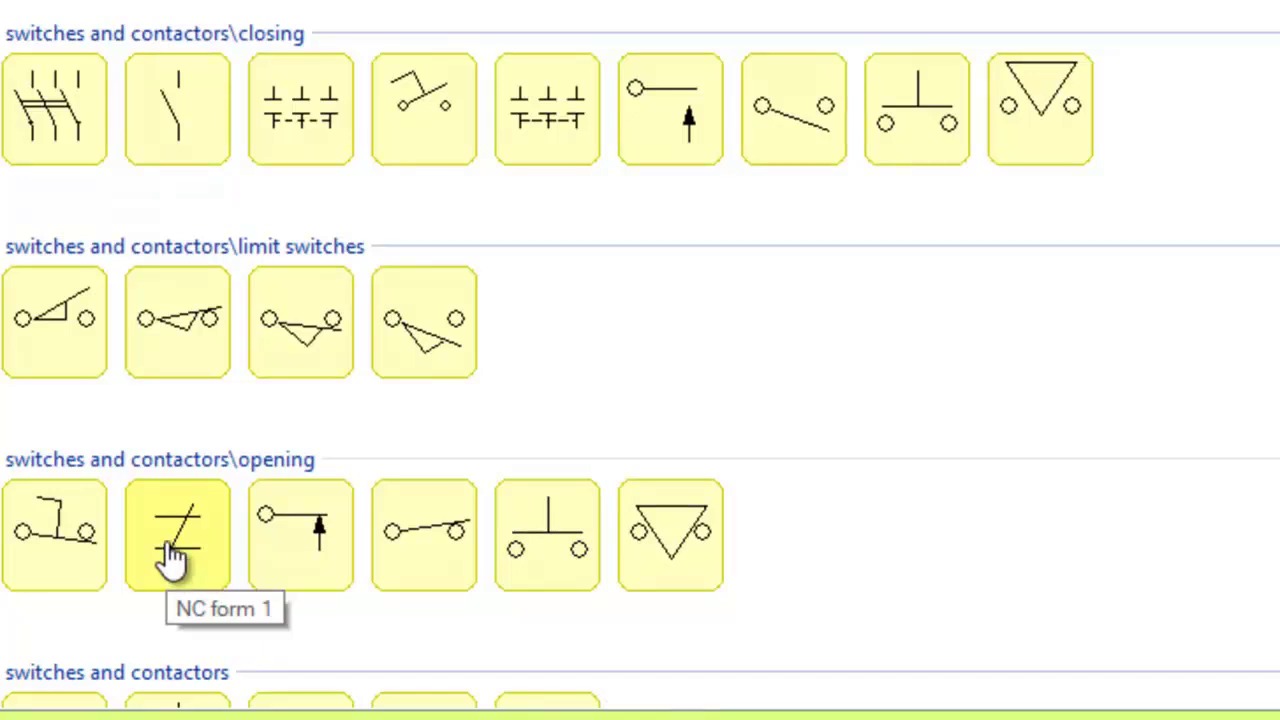
pyautogui.click(168, 546)
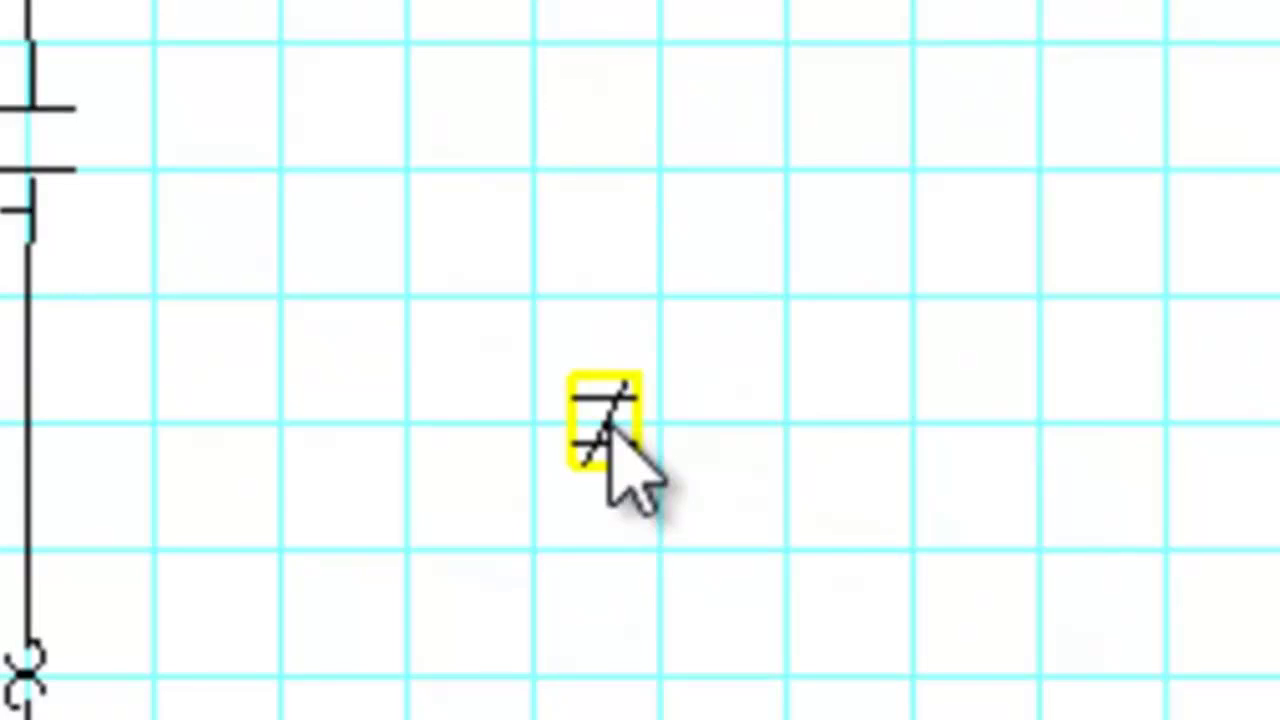
pyautogui.press('space')
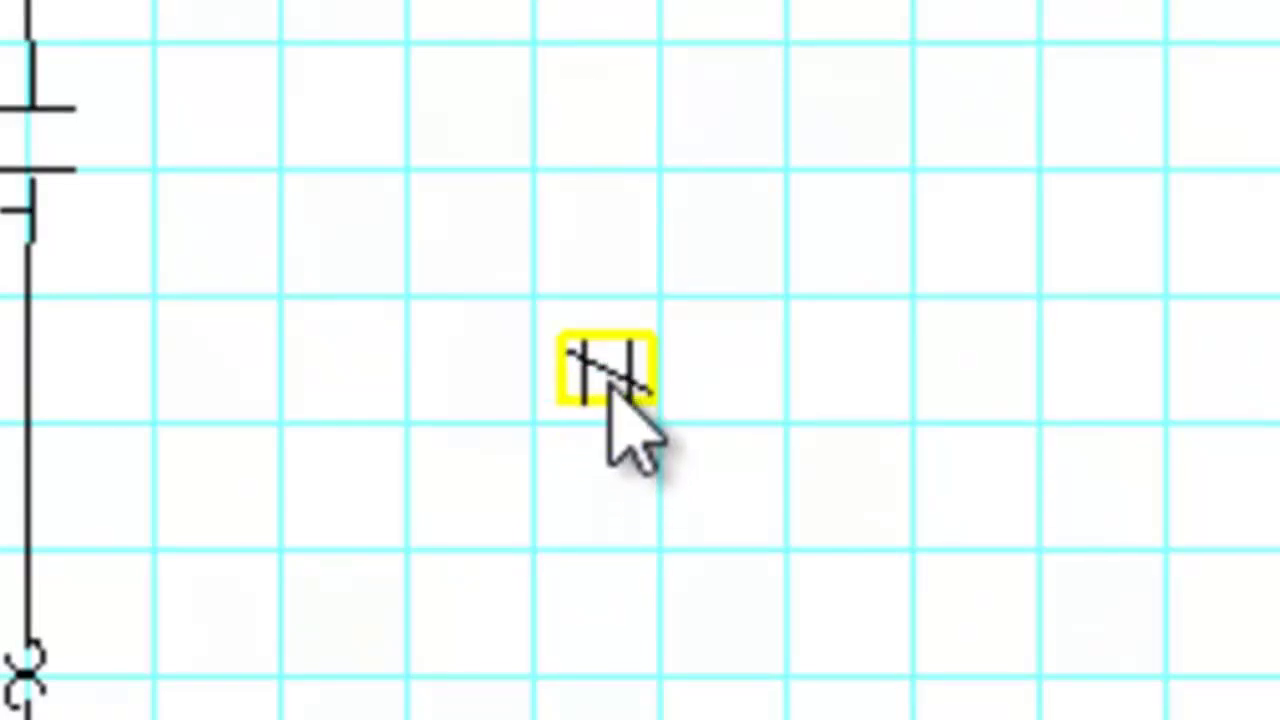
pyautogui.click(607, 385)
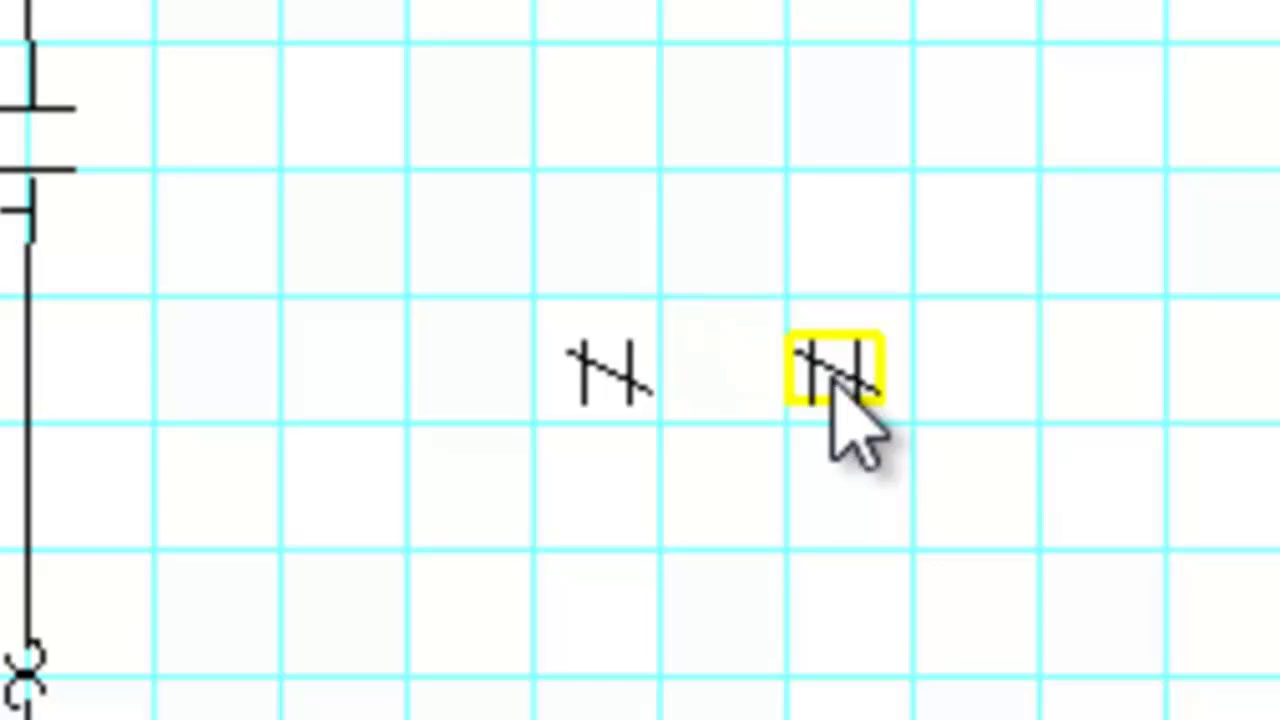
pyautogui.click(835, 385)
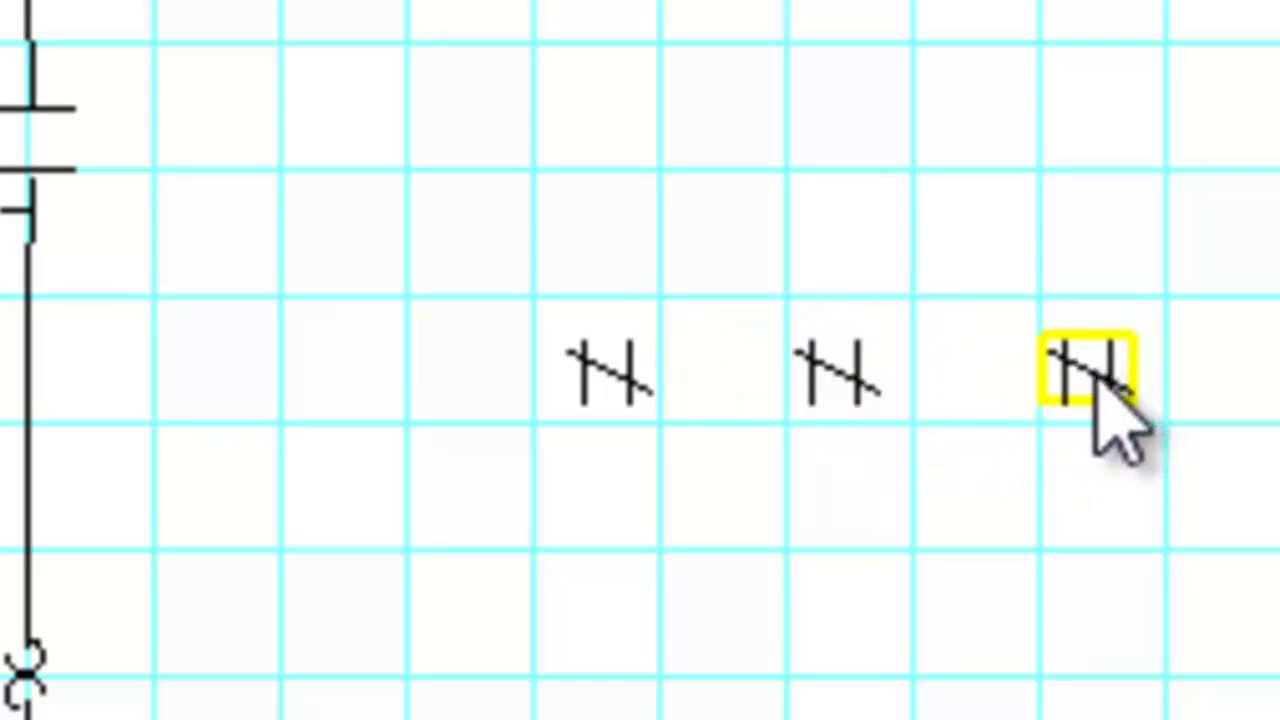
pyautogui.click(1095, 385)
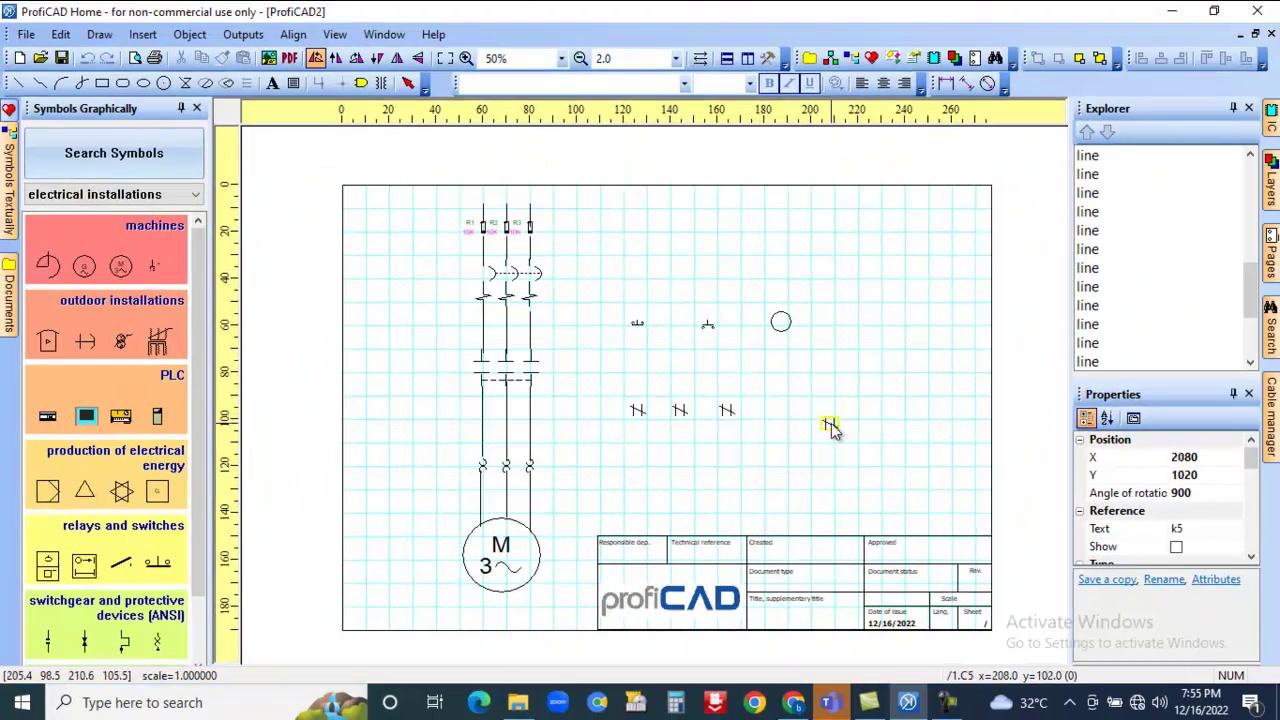
pyautogui.press('Escape')
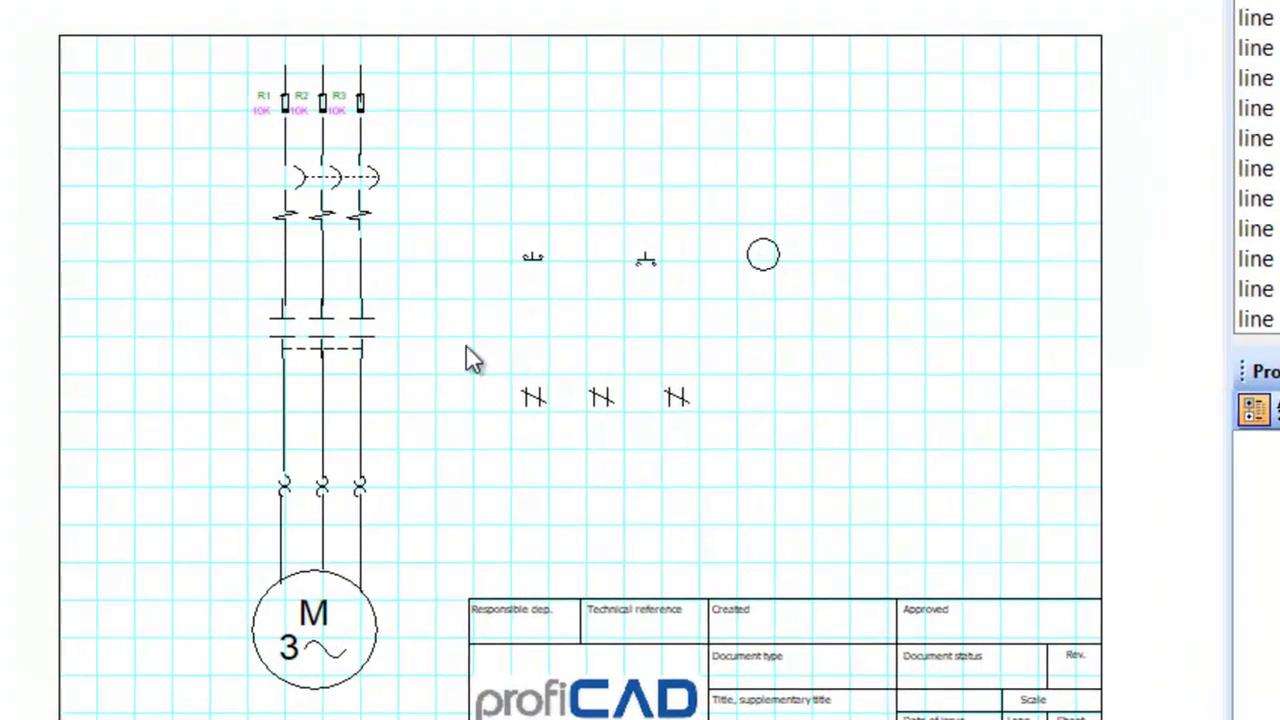
# Step: Move the second pushbutton up slightly so its contact circles align with those of the first pushbutton
pyautogui.click(328, 345)
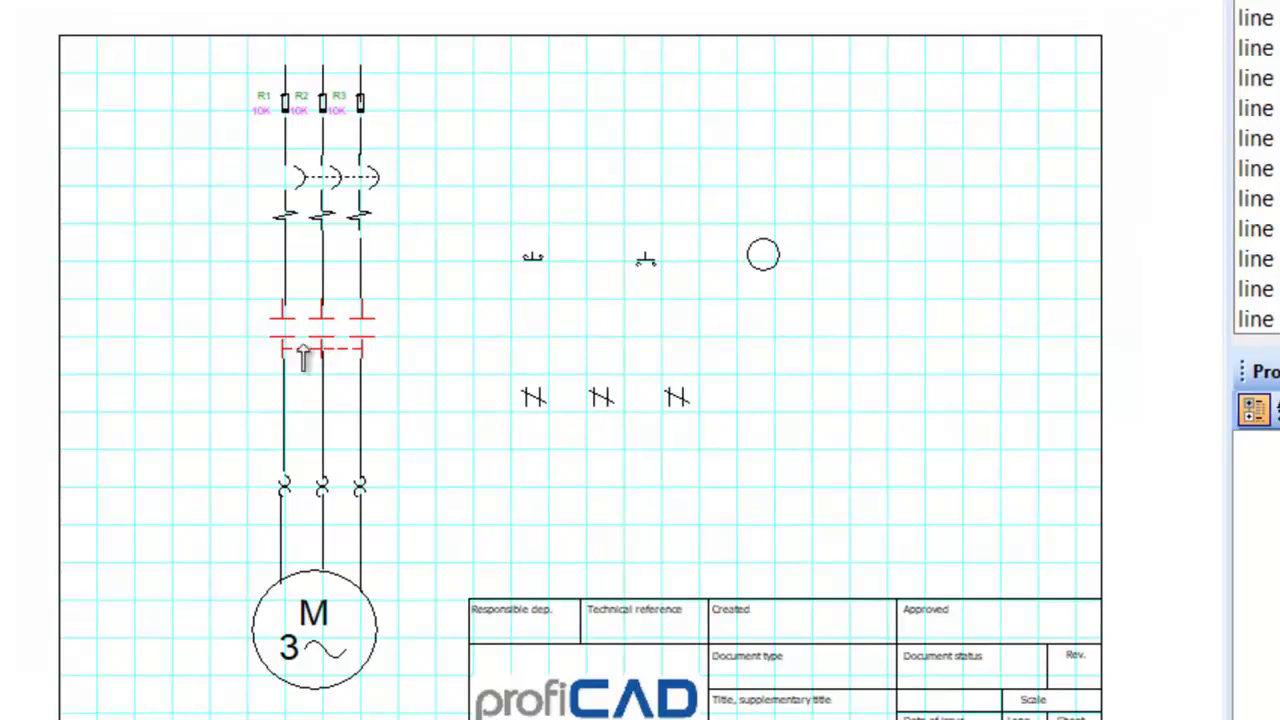
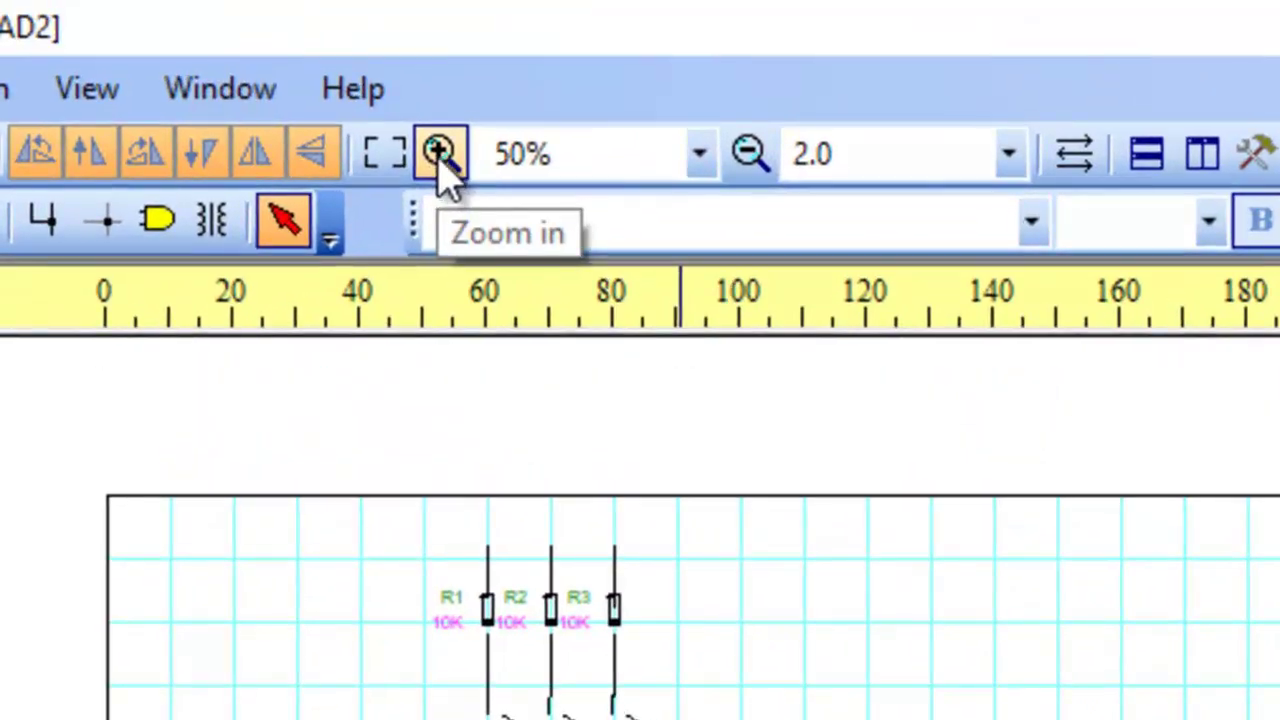
pyautogui.click(438, 153)
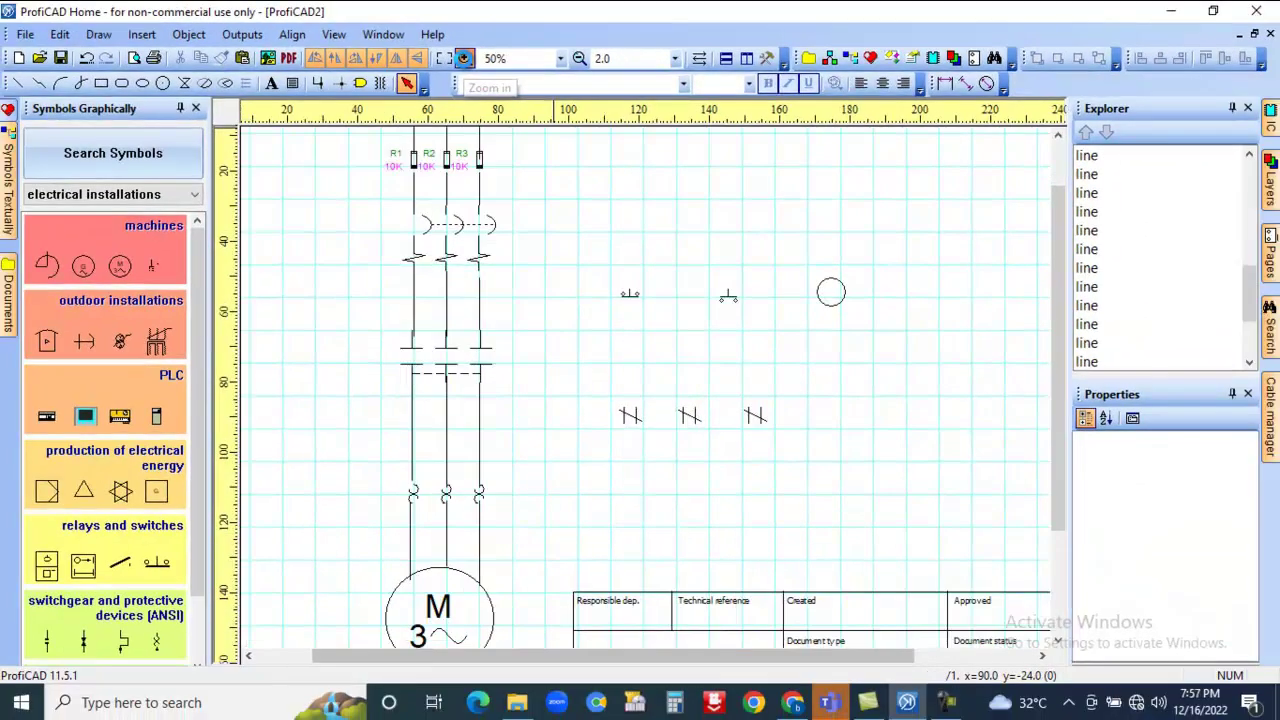
pyautogui.click(464, 58)
pyautogui.click(464, 58)
pyautogui.click(464, 58)
pyautogui.click(464, 58)
pyautogui.click(464, 58)
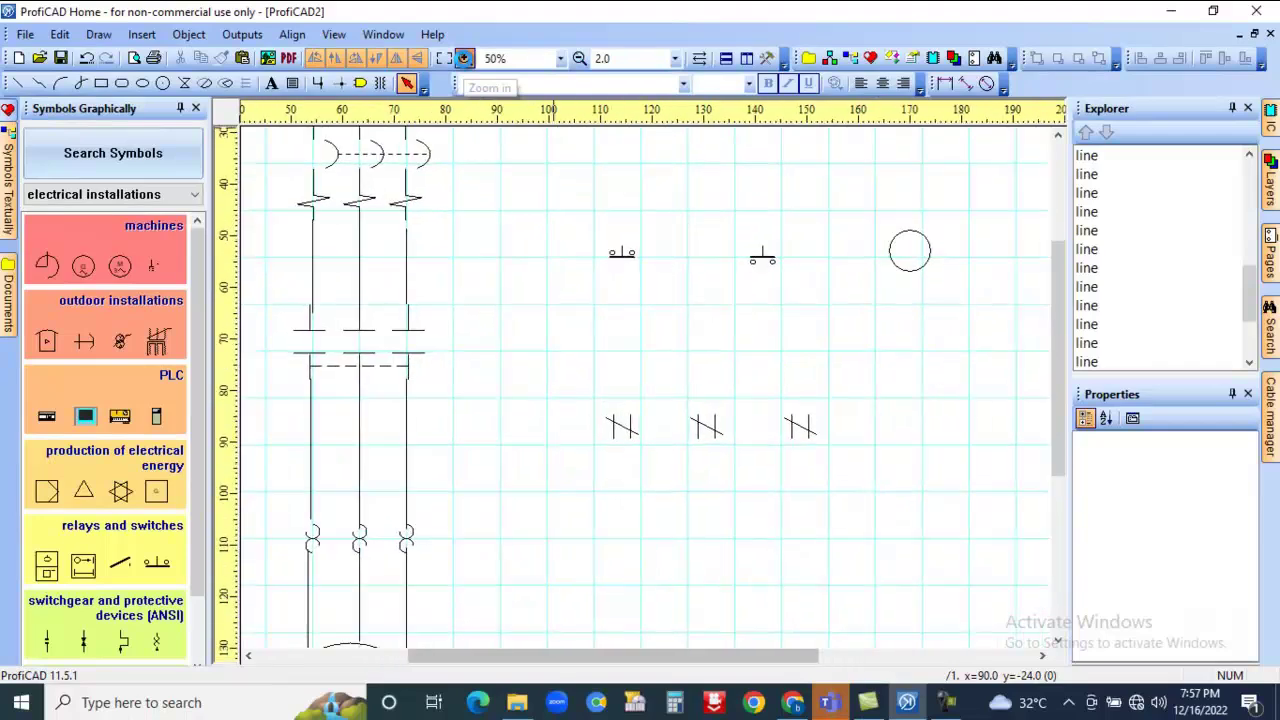
pyautogui.click(464, 58)
pyautogui.click(464, 58)
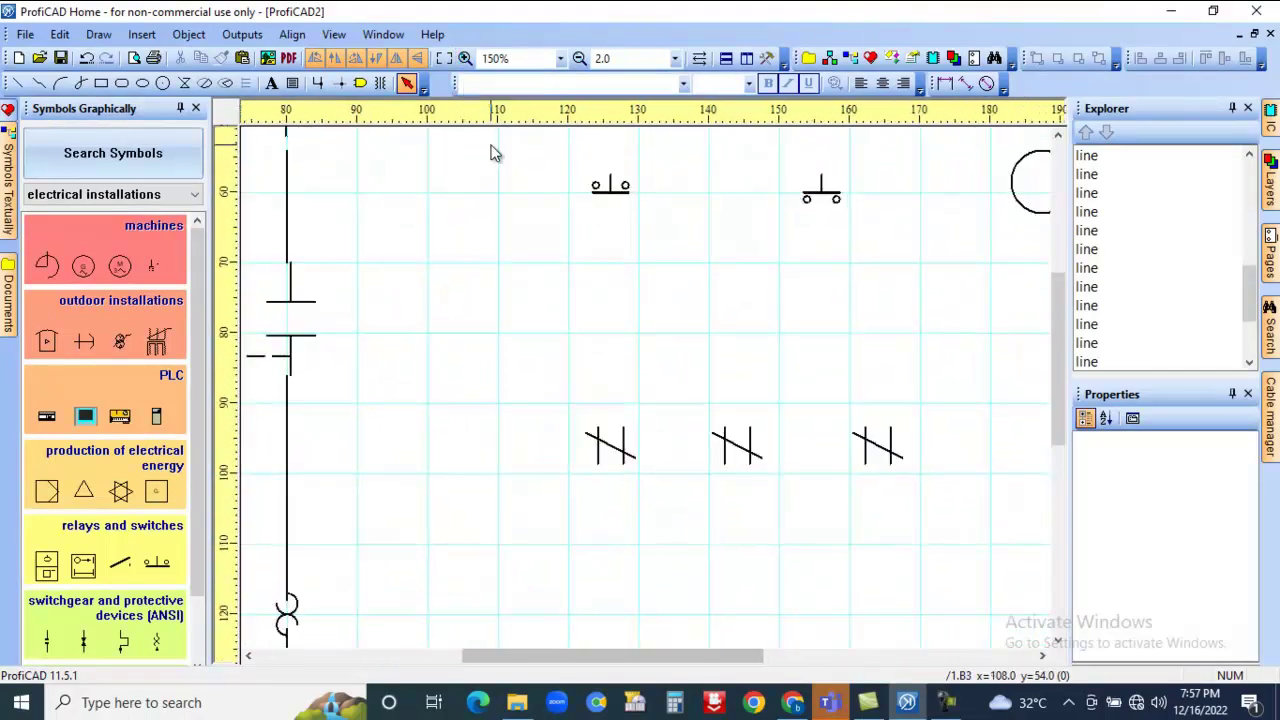
pyautogui.click(579, 58)
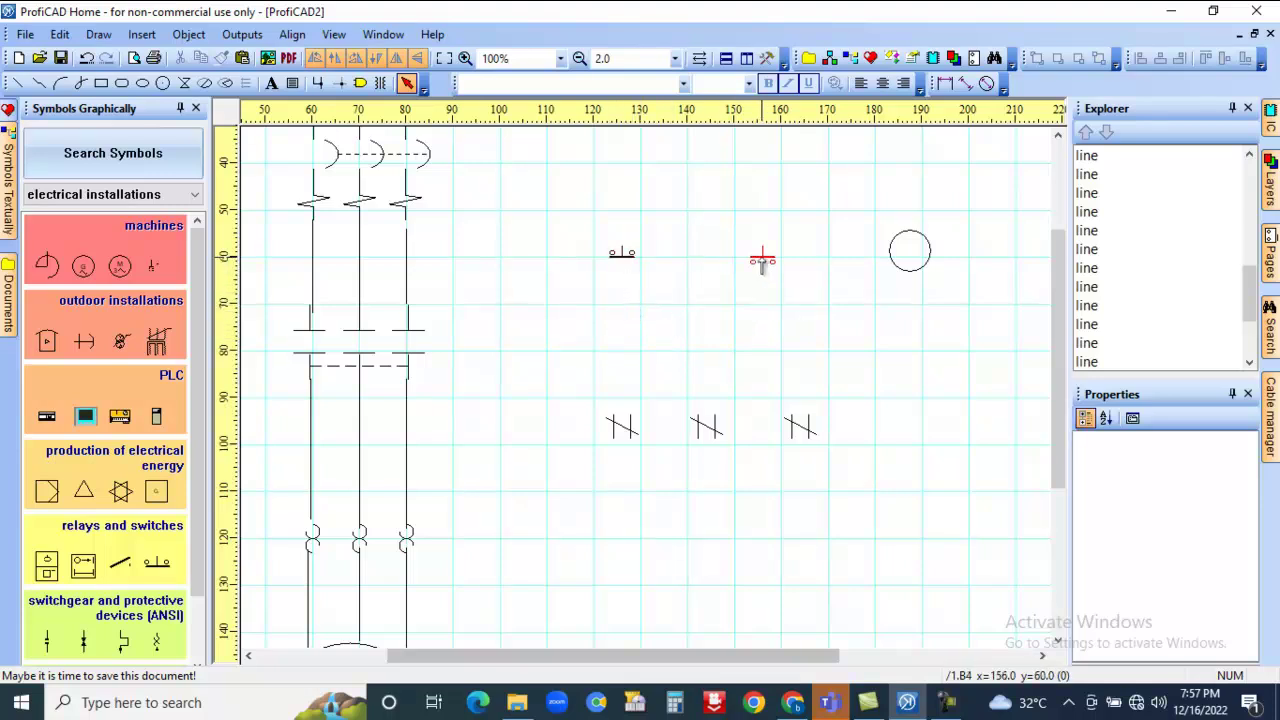
pyautogui.moveTo(762, 260); pyautogui.dragTo(765, 258)
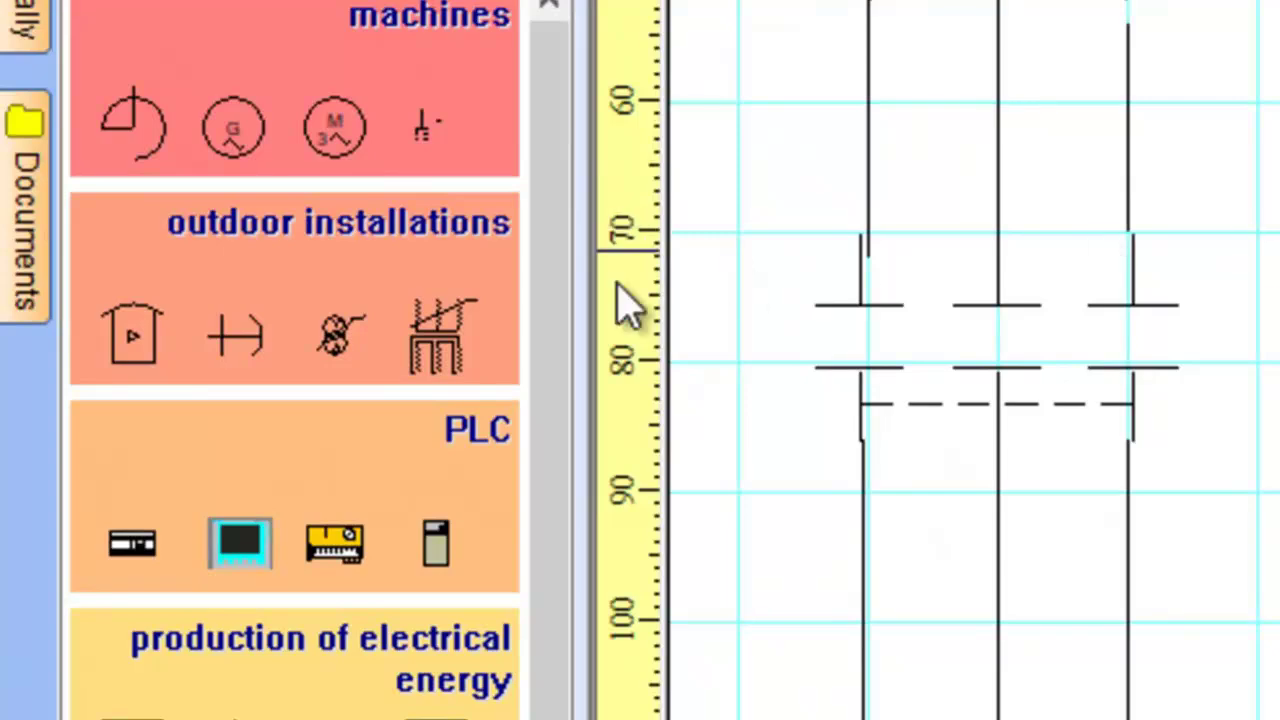
# Step: Place two vertical transformer winding symbols, one between the power circuit and the first pushbutton, the other over the third contactor pole's lower end
pyautogui.click(262, 305)
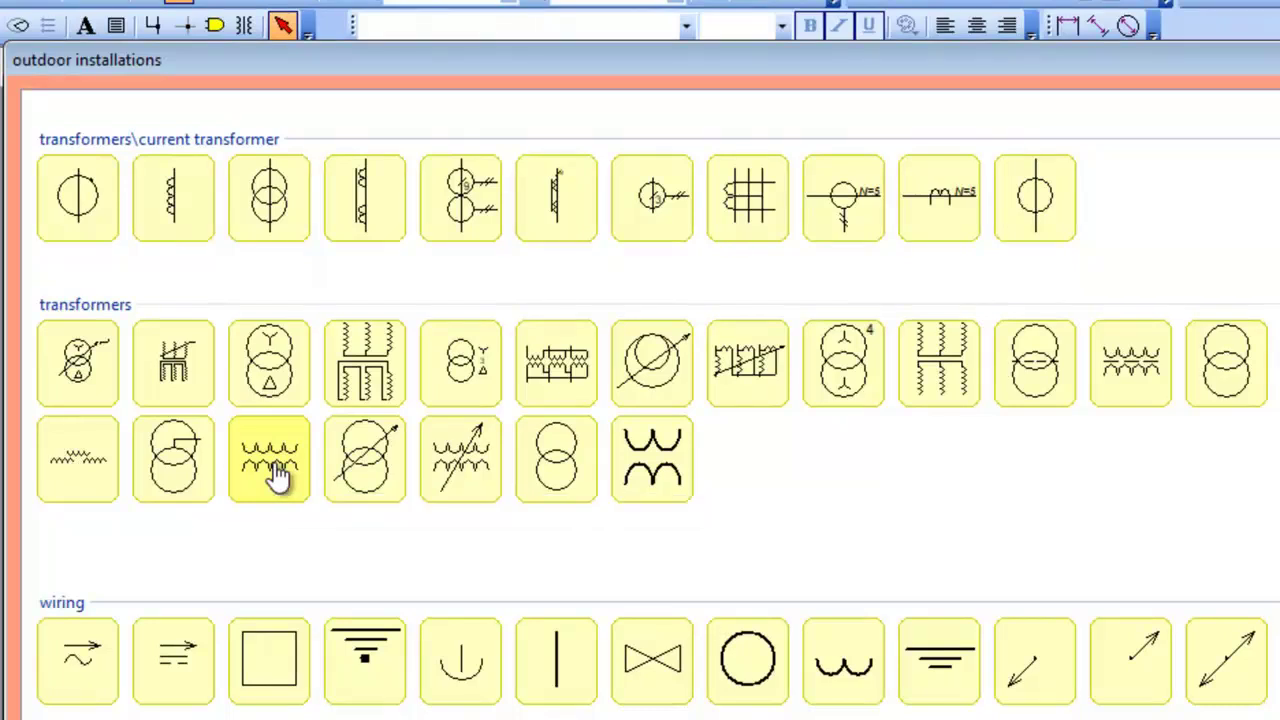
pyautogui.moveTo(277, 478)
pyautogui.mouseDown()
pyautogui.moveTo(266, 455)
pyautogui.moveTo(370, 460)
pyautogui.moveTo(425, 430)
pyautogui.moveTo(438, 280)
pyautogui.moveTo(433, 305)
pyautogui.moveTo(482, 333)
pyautogui.moveTo(521, 384)
pyautogui.mouseUp()
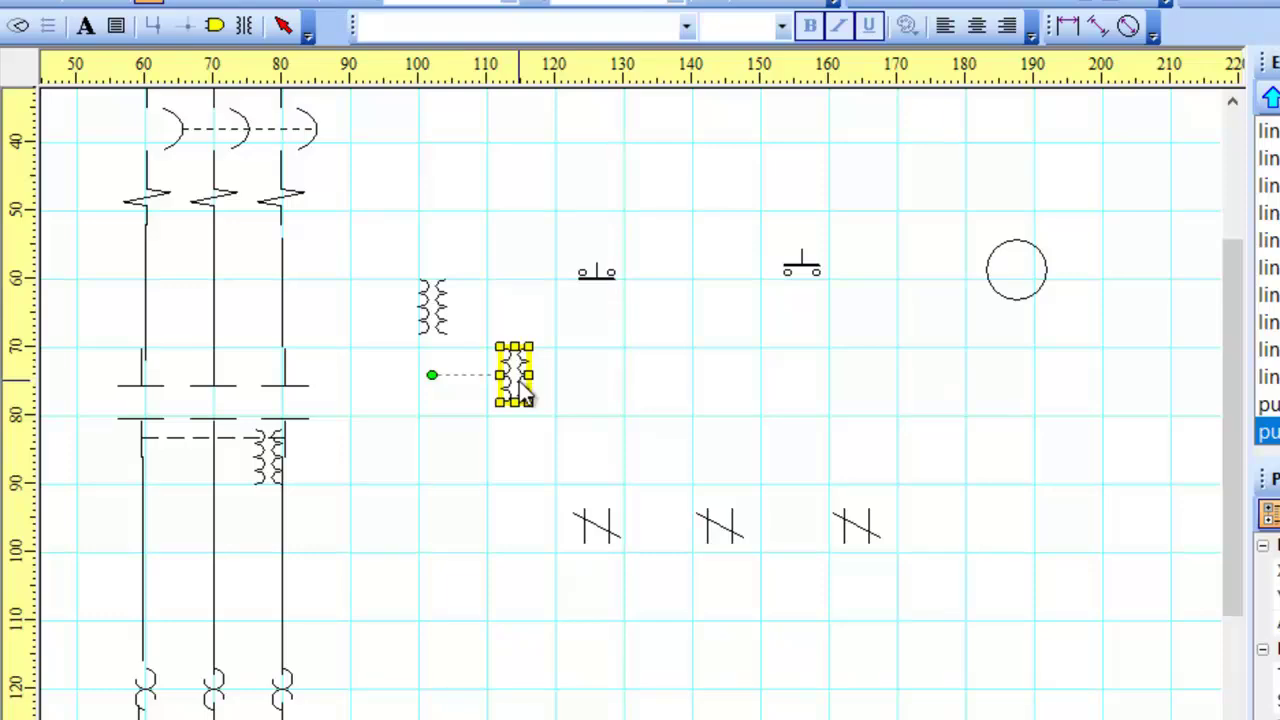
pyautogui.press('Escape')
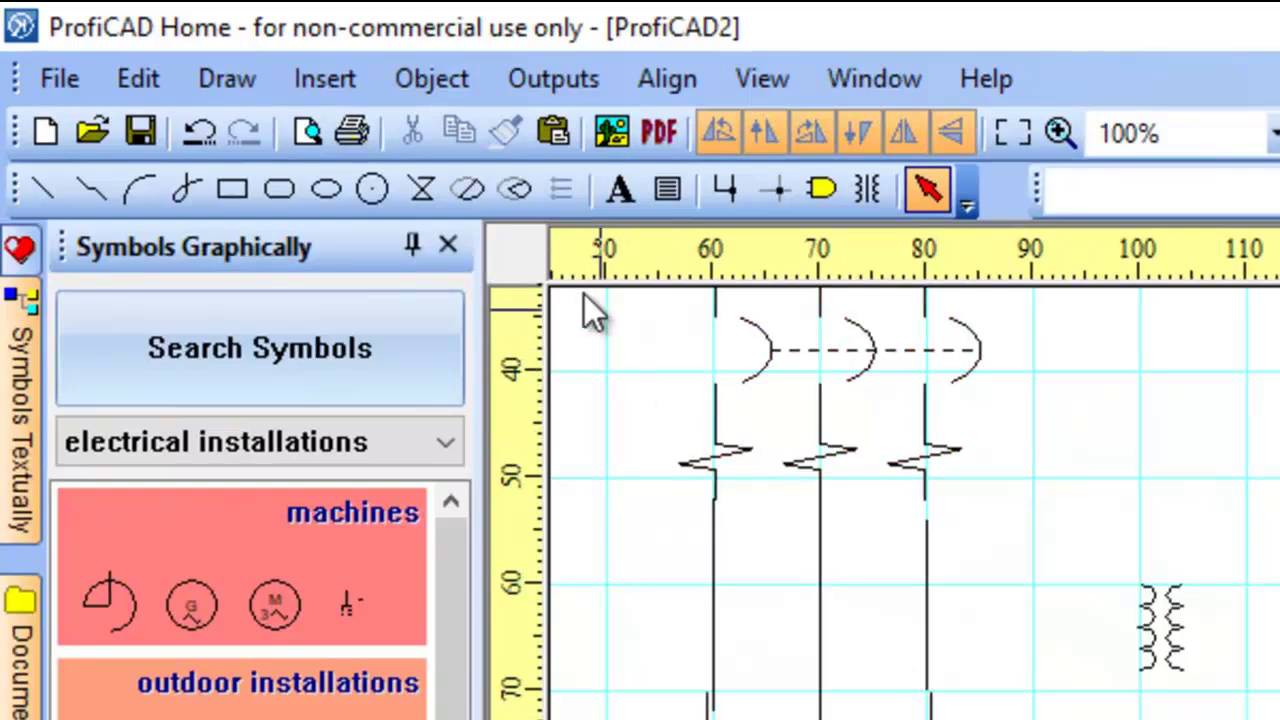
# Step: Draw a horizontal line about 30 mm long from the middle phase line above the contactor to the upper end of the transformer's primary winding
pyautogui.click(44, 188)
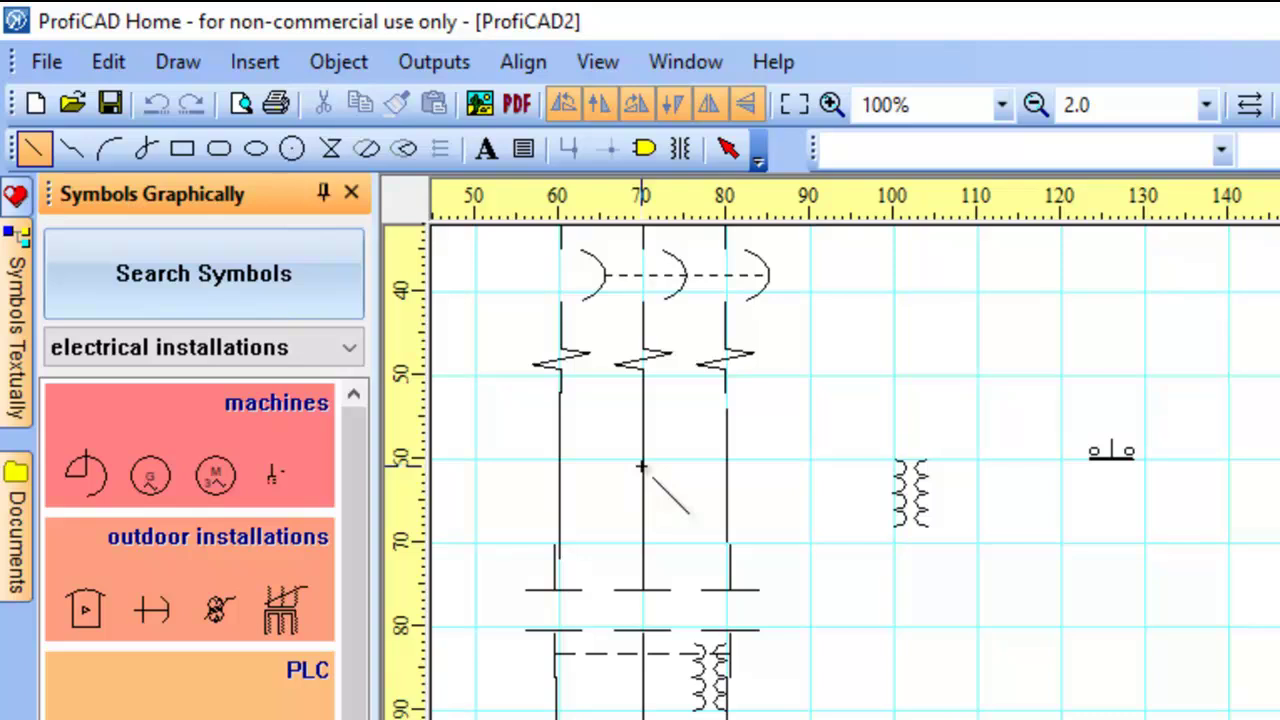
pyautogui.click(642, 459)
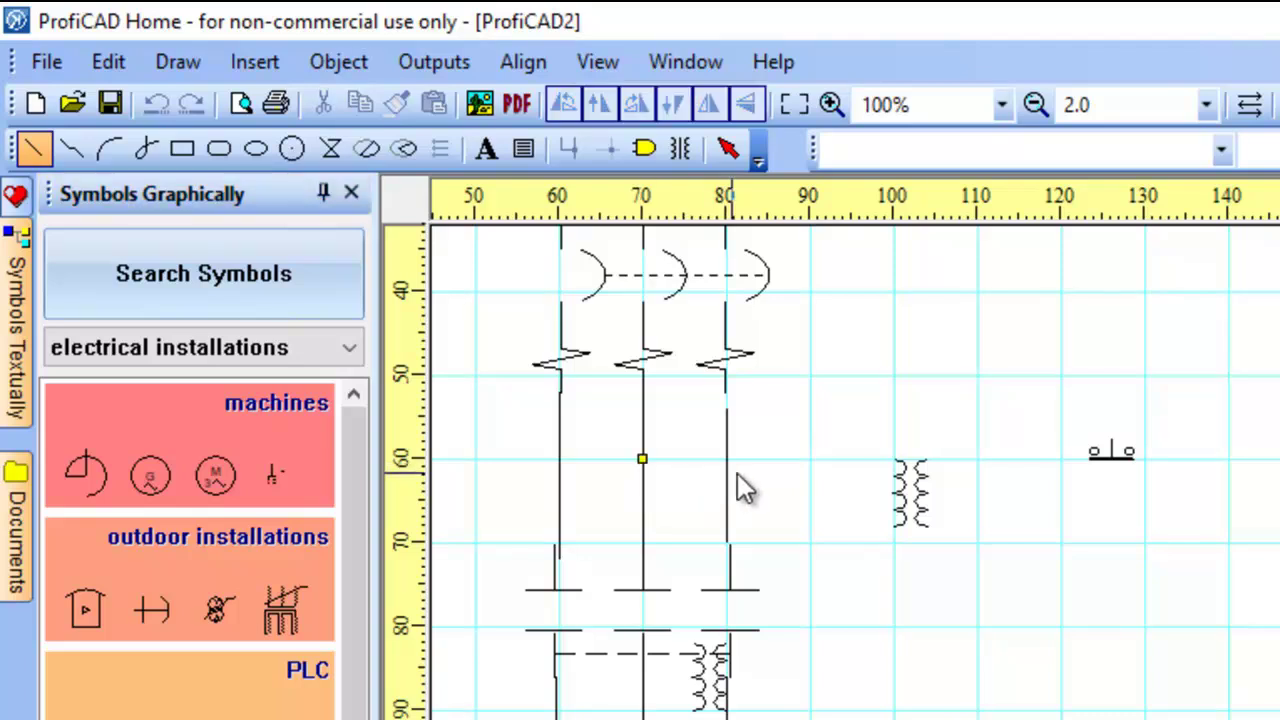
pyautogui.click(893, 460)
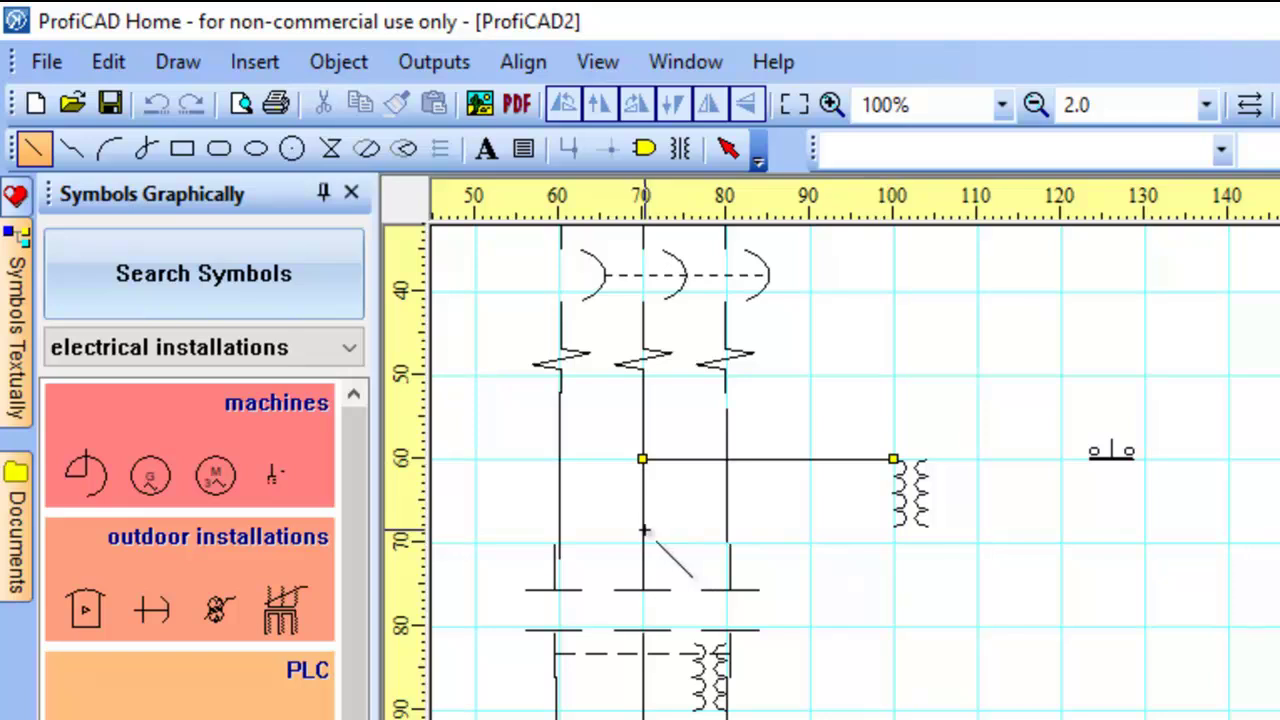
pyautogui.press('Escape')
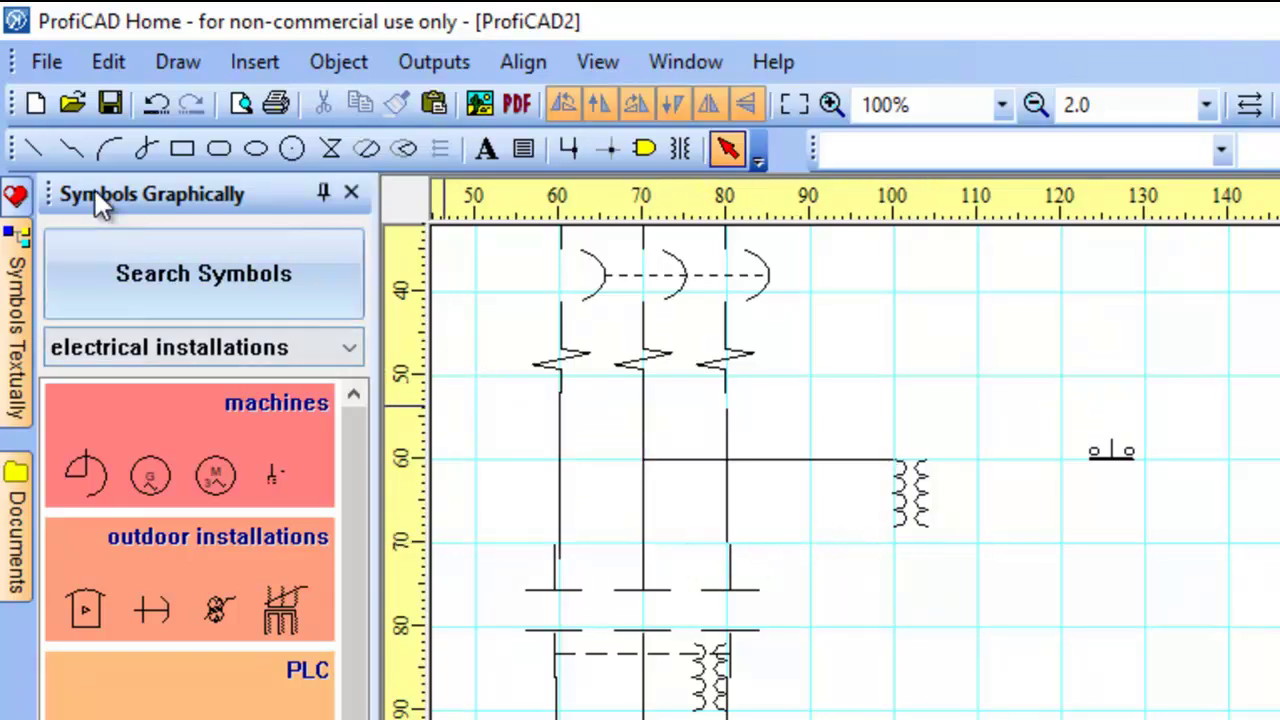
# Step: Draw a second horizontal line about 16 mm long from the middle phase line, level with the lower end of the transformer's primary winding
pyautogui.click(40, 149)
pyautogui.click(688, 572)
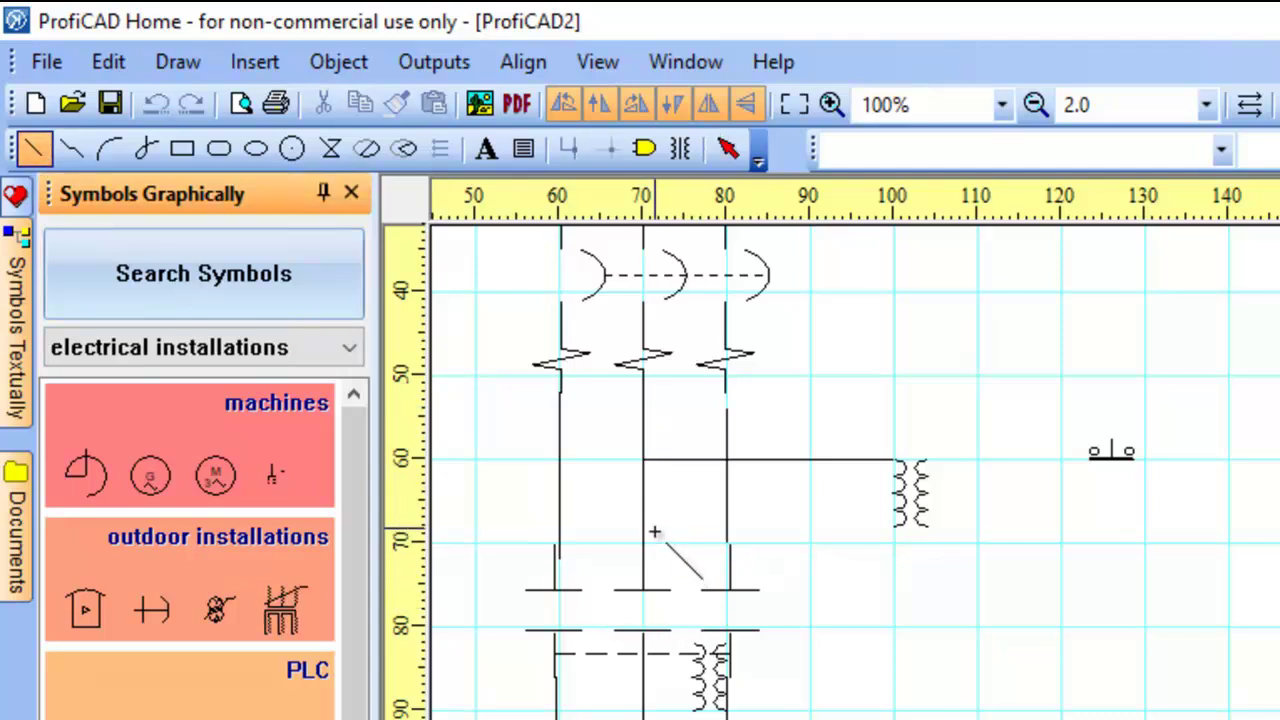
pyautogui.moveTo(641, 524)
pyautogui.mouseDown()
pyautogui.moveTo(729, 566)
pyautogui.moveTo(849, 566)
pyautogui.moveTo(893, 532)
pyautogui.mouseUp()
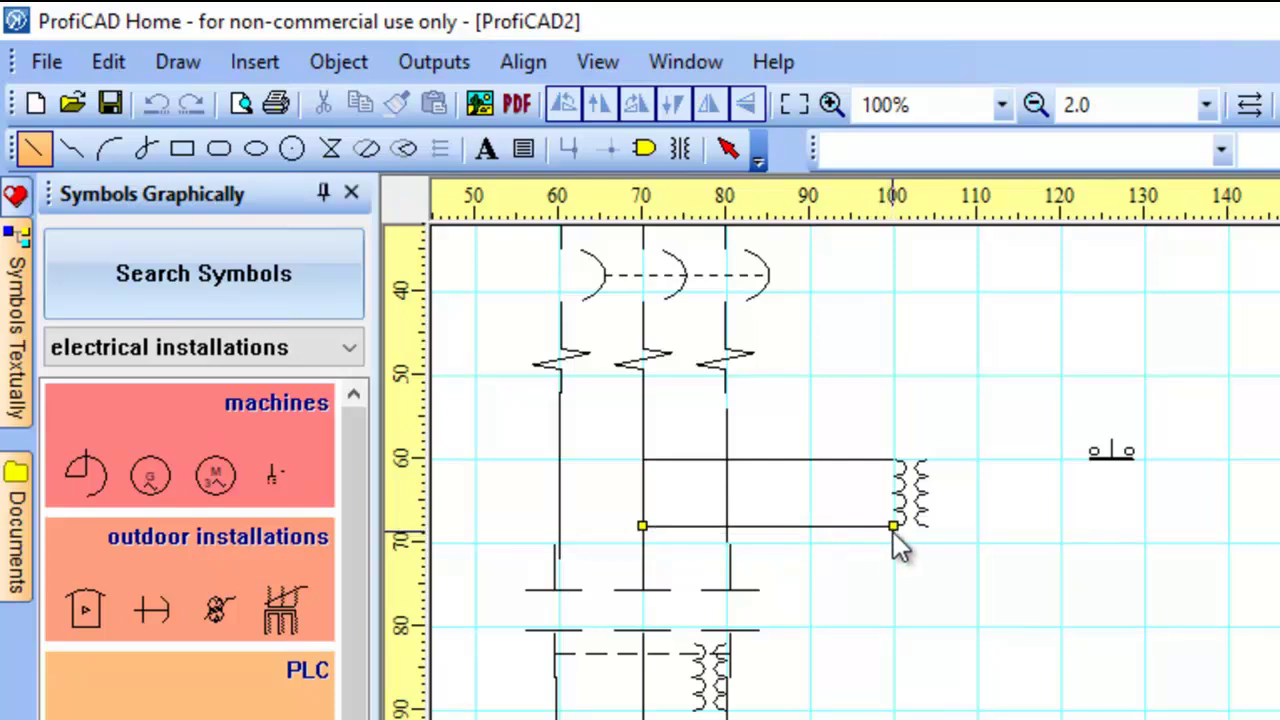
pyautogui.moveTo(893, 532); pyautogui.dragTo(818, 524)
pyautogui.moveTo(816, 523); pyautogui.dragTo(782, 524)
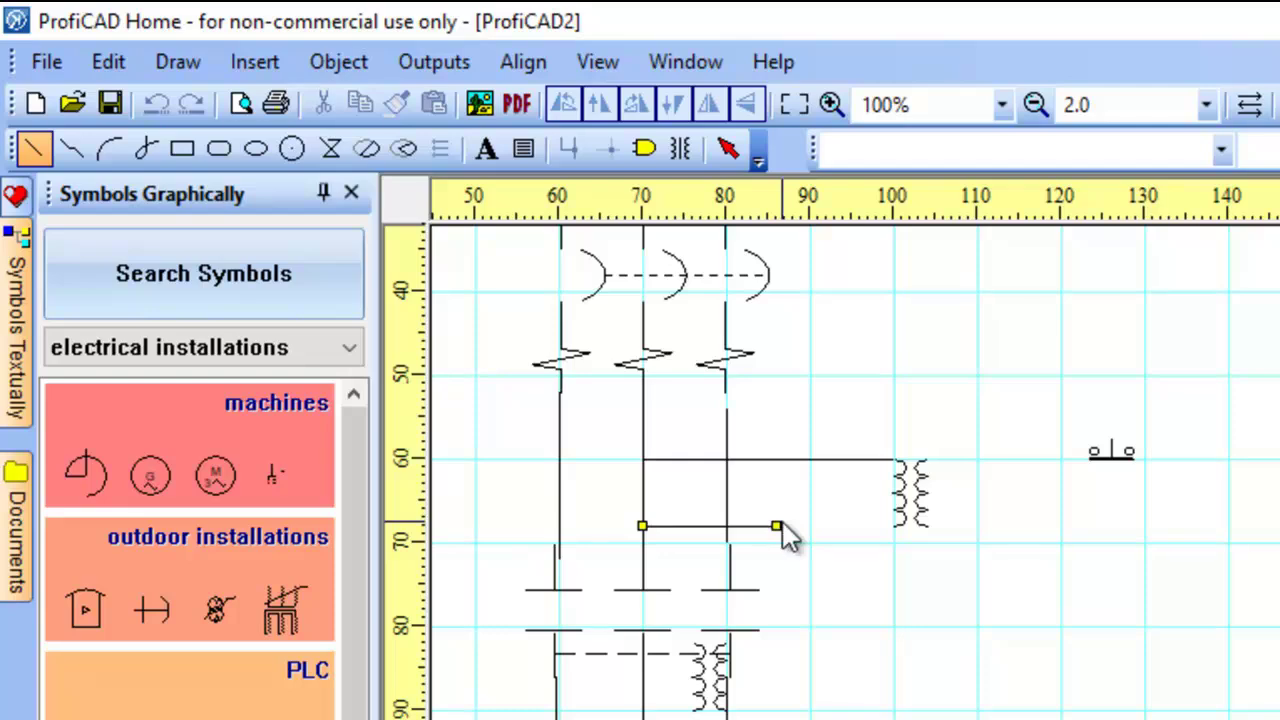
pyautogui.press('Escape')
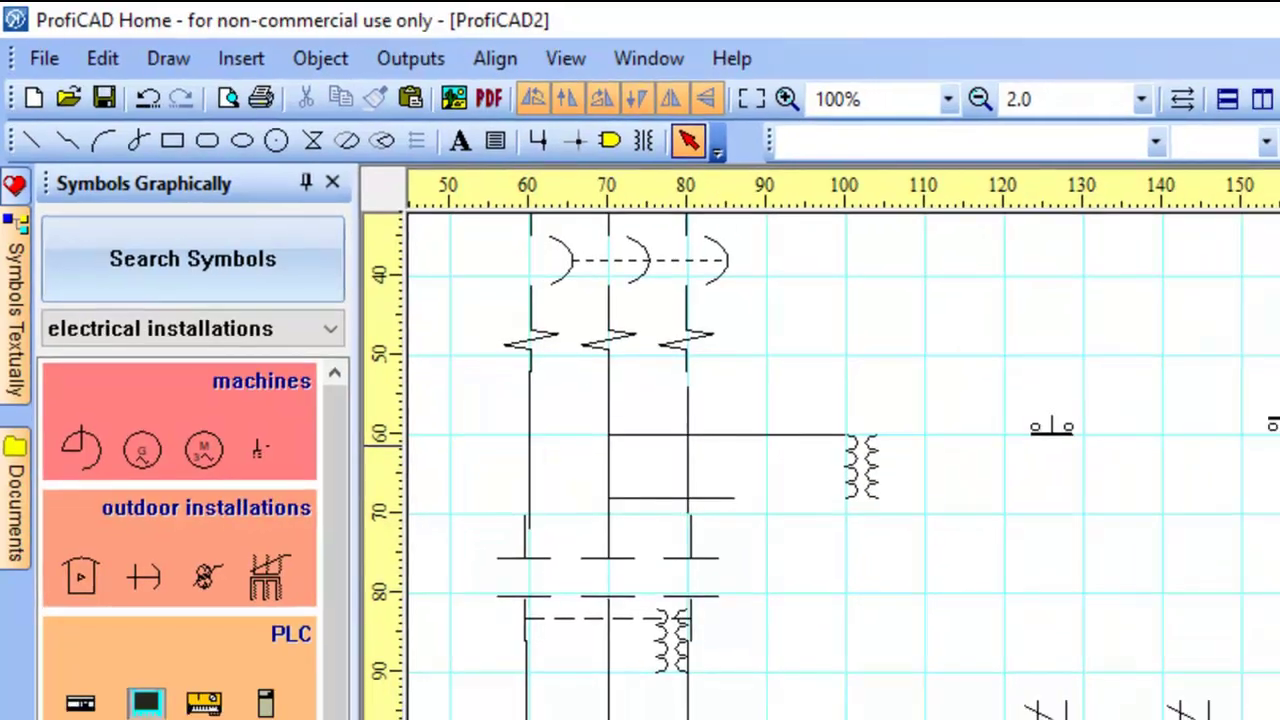
# Step: Look through the relays and switches, outdoor installations and production of electrical energy symbol groups for a fuse symbol
pyautogui.moveTo(1235, 298)
pyautogui.mouseDown()
pyautogui.moveTo(1238, 275)
pyautogui.moveTo(1186, 214)
pyautogui.mouseUp()
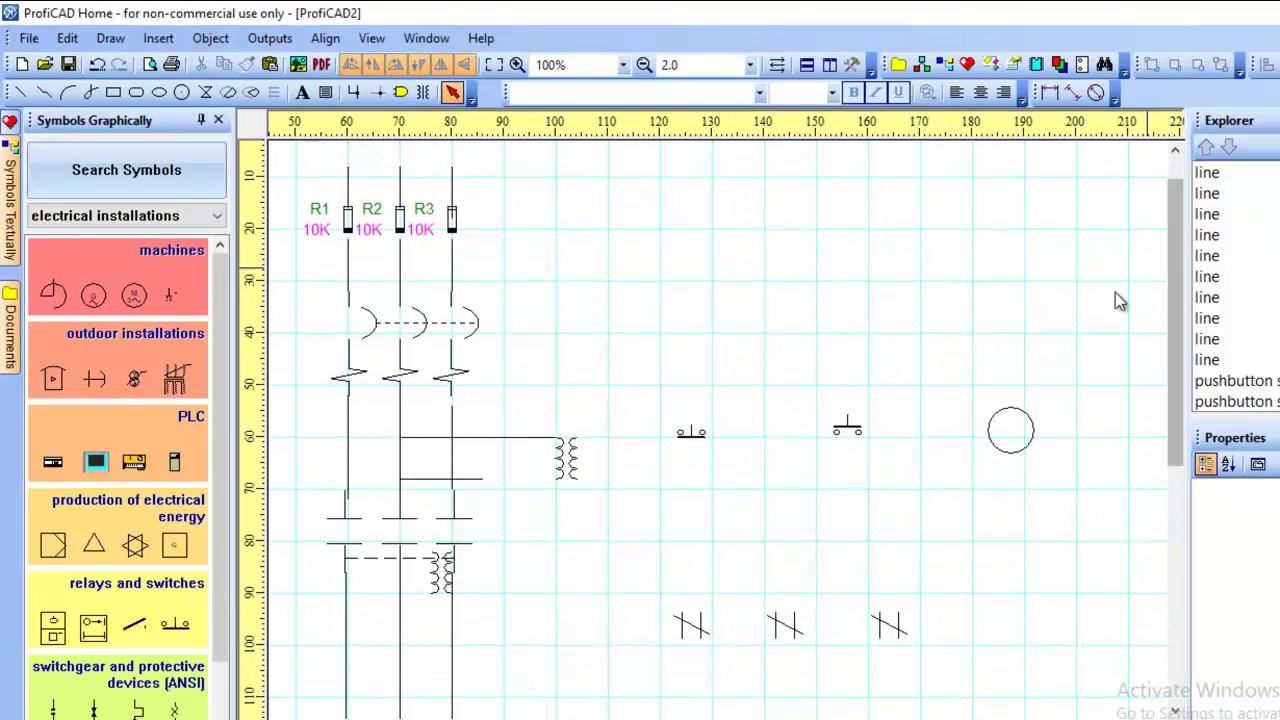
pyautogui.click(452, 220)
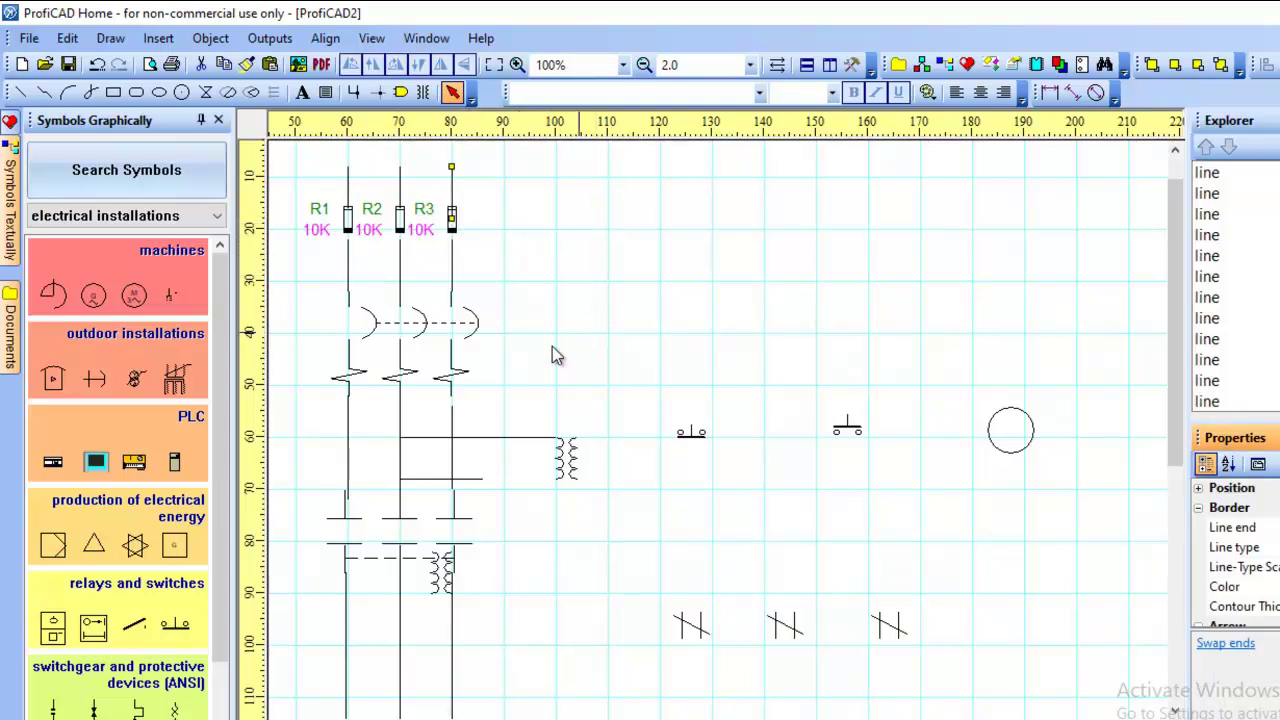
pyautogui.click(150, 590)
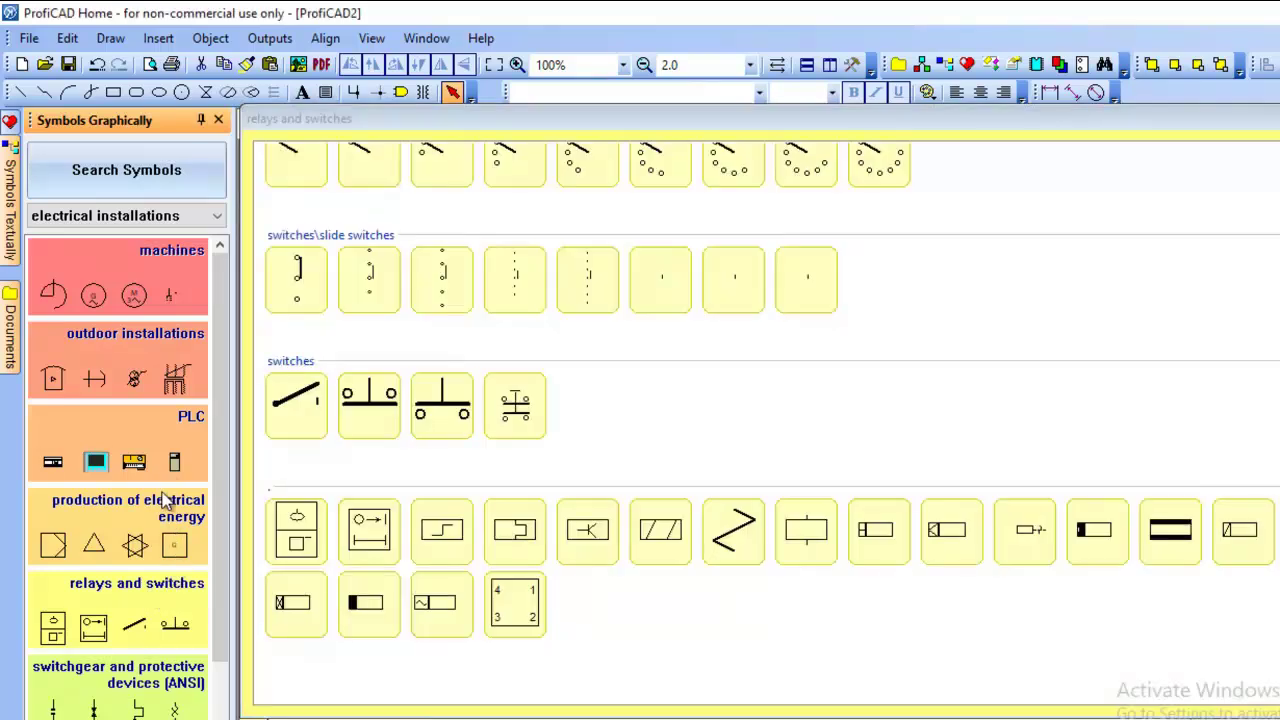
pyautogui.click(138, 362)
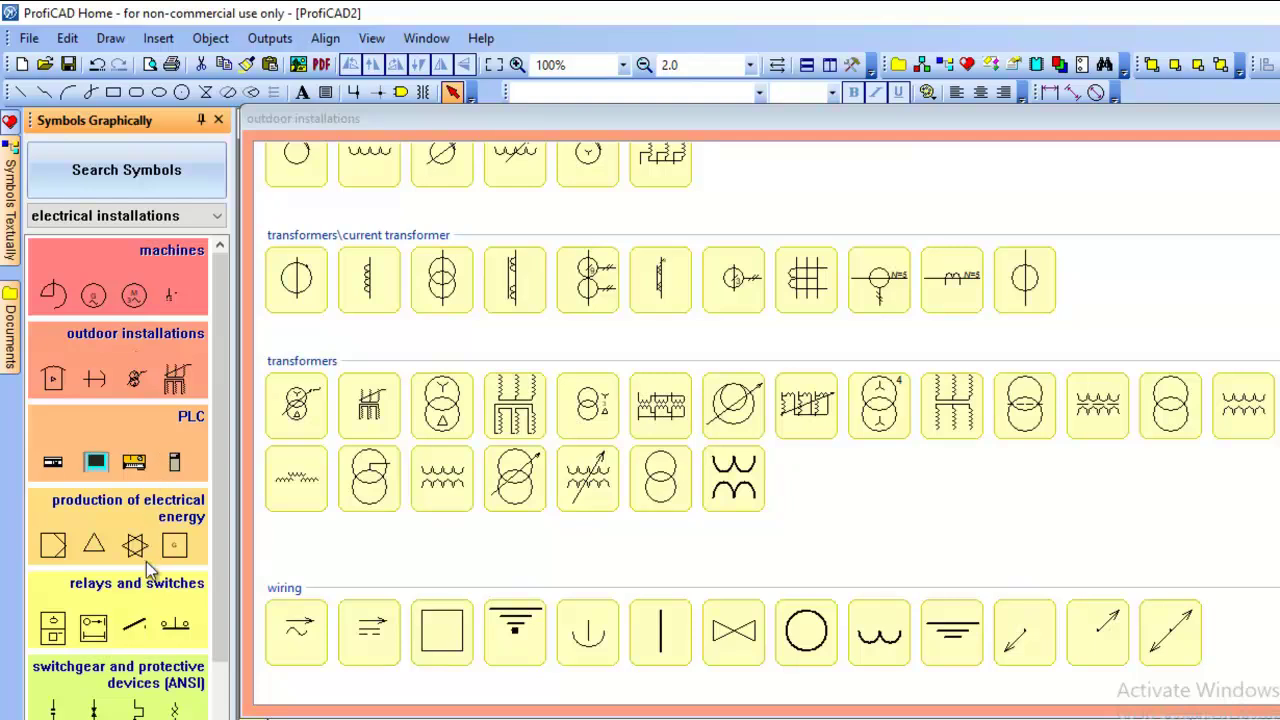
pyautogui.click(142, 553)
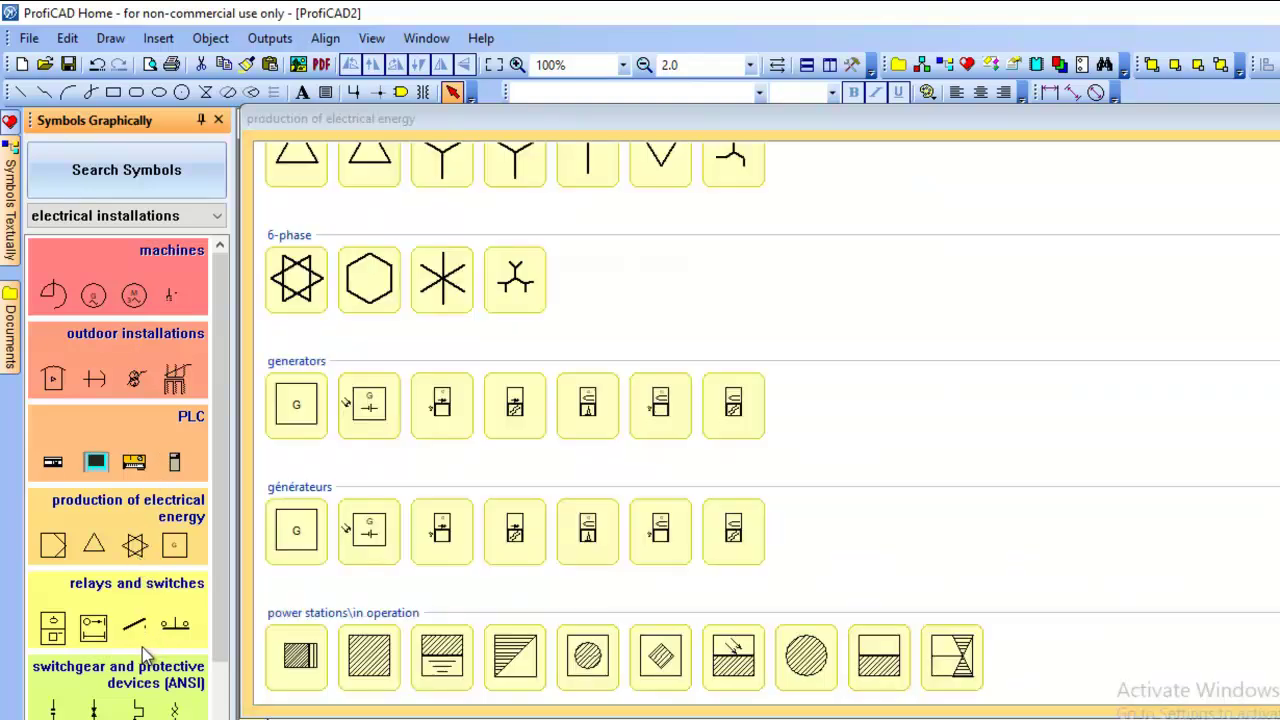
pyautogui.click(139, 637)
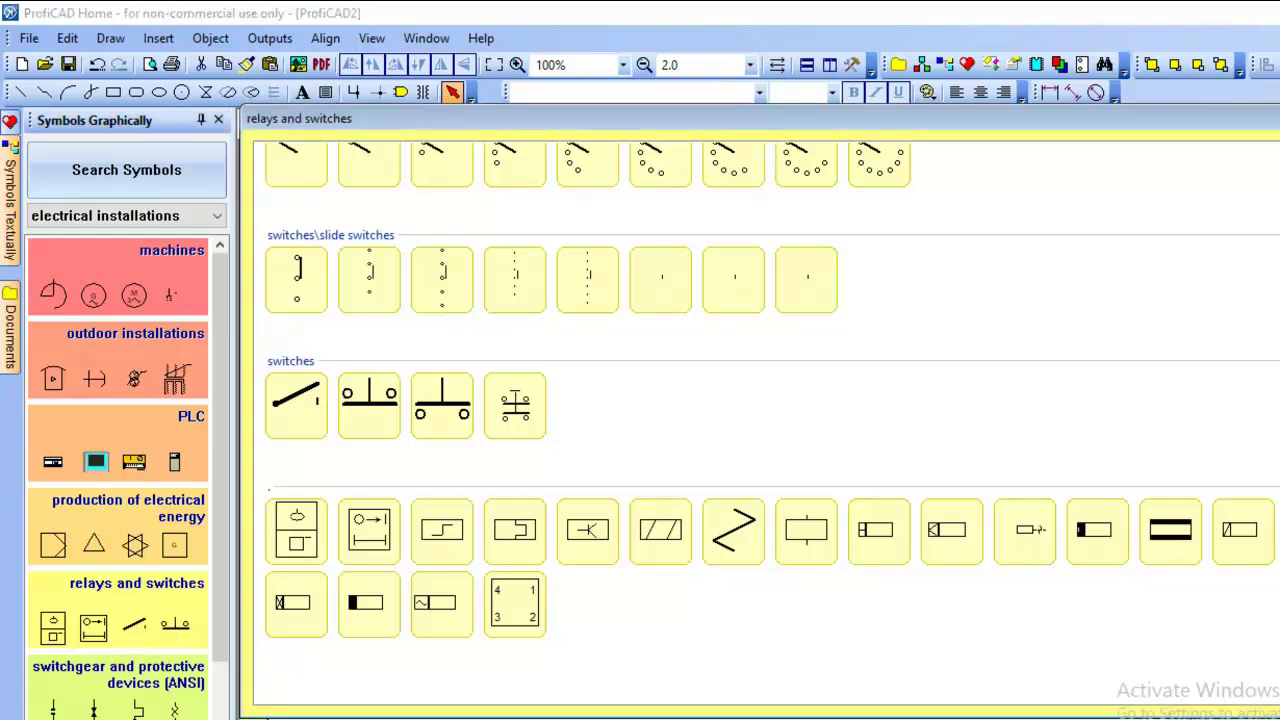
pyautogui.scroll(1, 766, 420)
pyautogui.press('Escape')
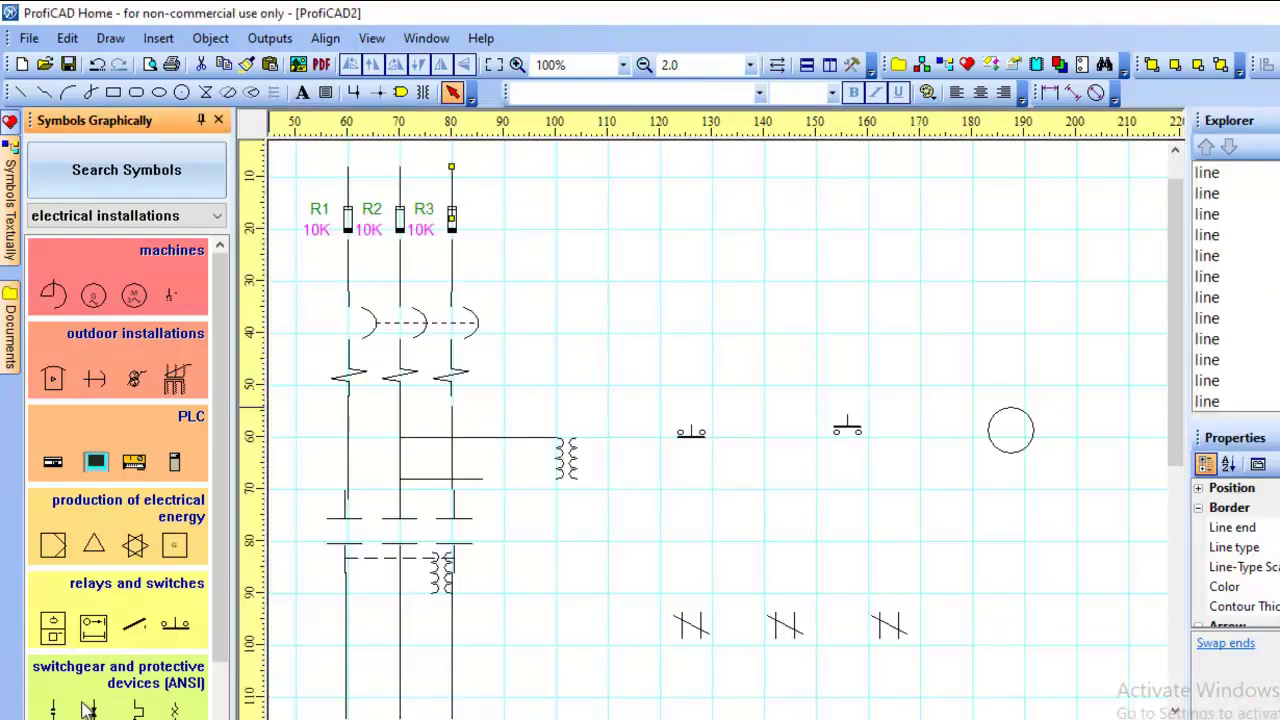
# Step: Place two horizontal fuse symbols from the ANSI protective devices between the phase lines and the transformer, one per supply line, discarding the extra copy
pyautogui.click(88, 709)
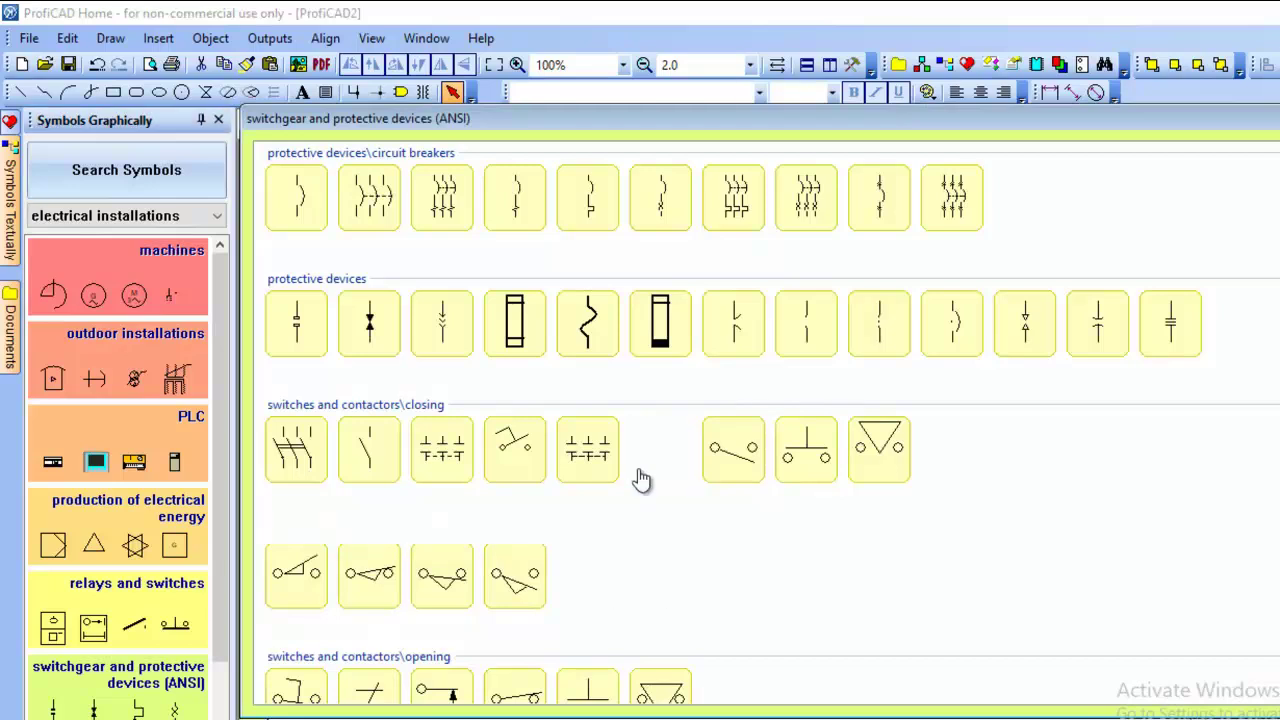
pyautogui.click(590, 330)
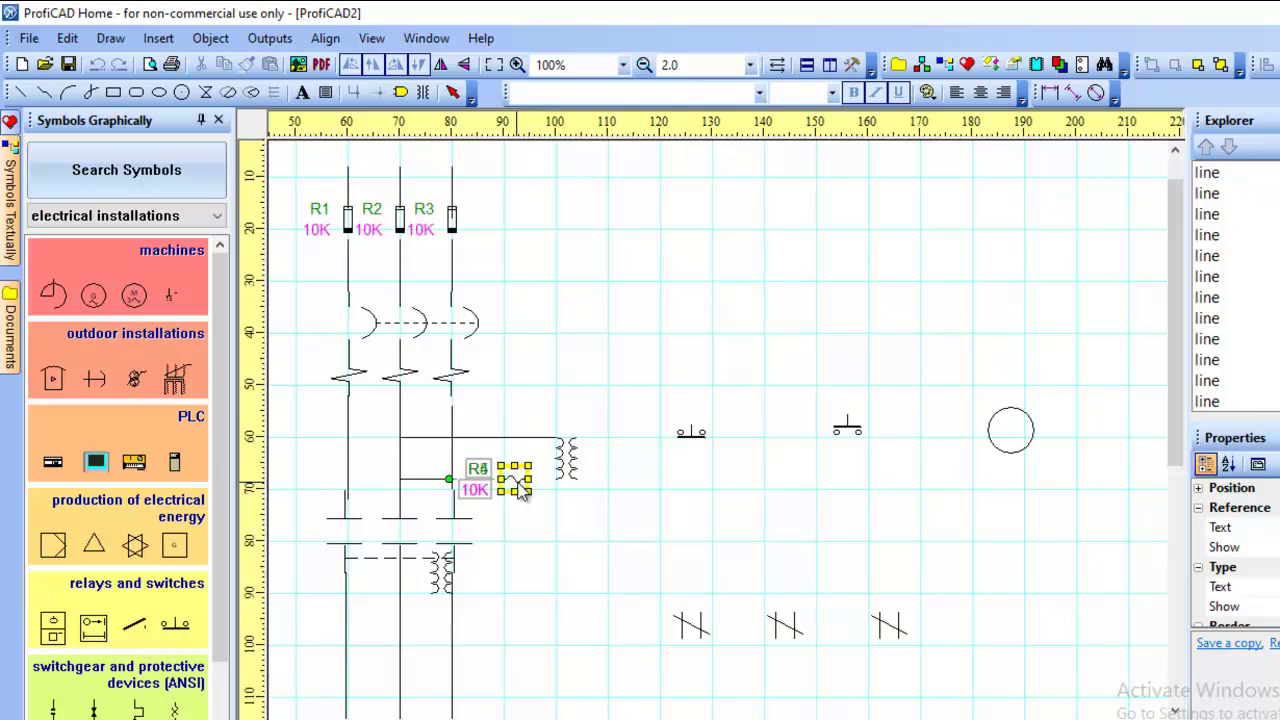
pyautogui.click(518, 489)
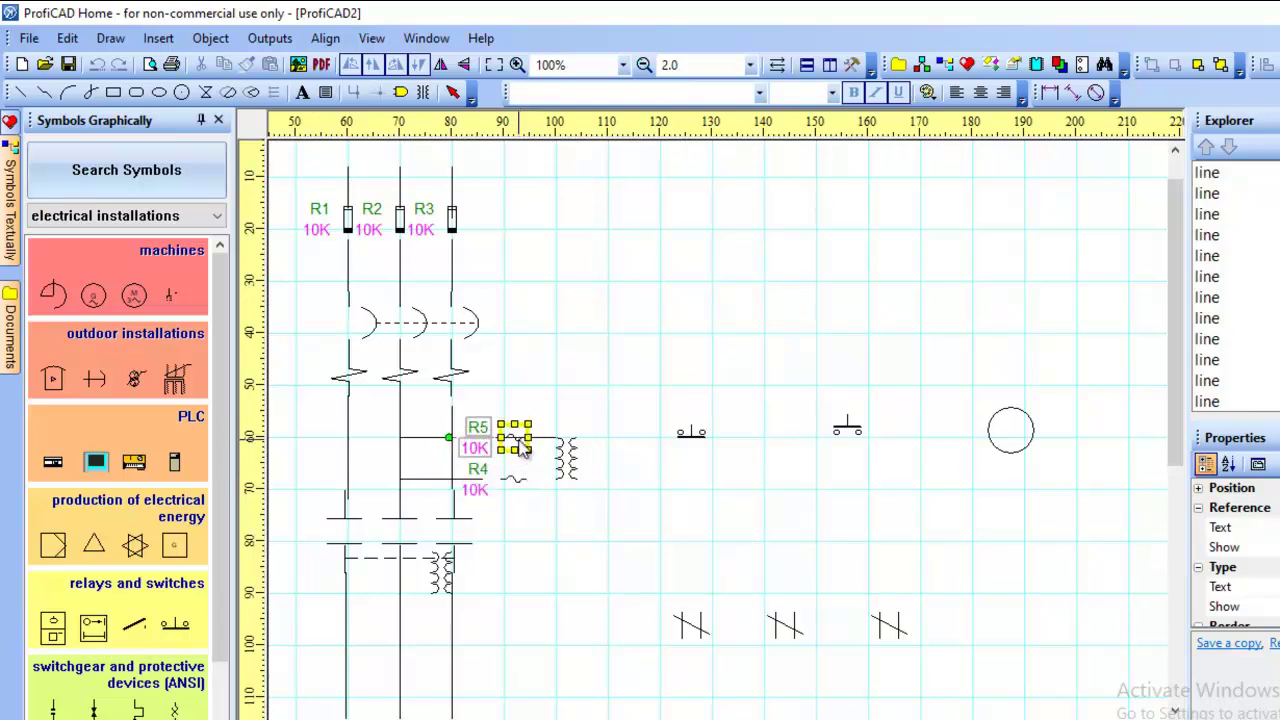
pyautogui.click(519, 446)
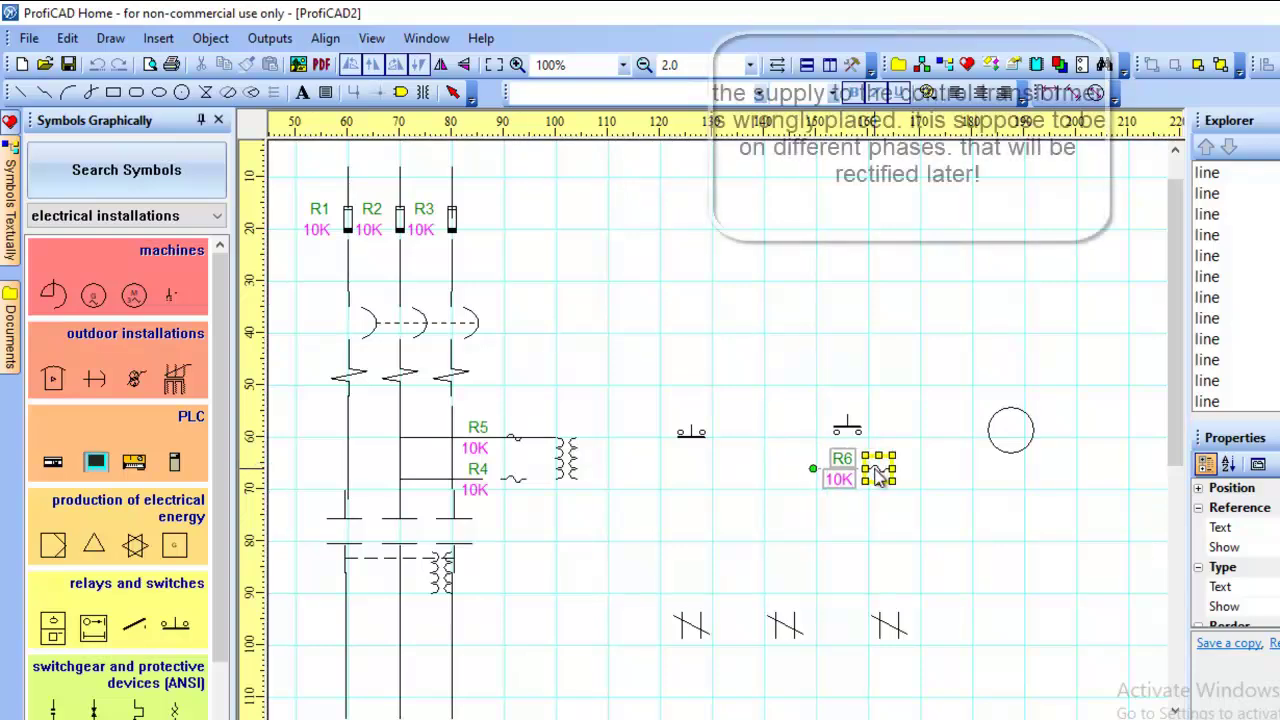
pyautogui.press('Delete')
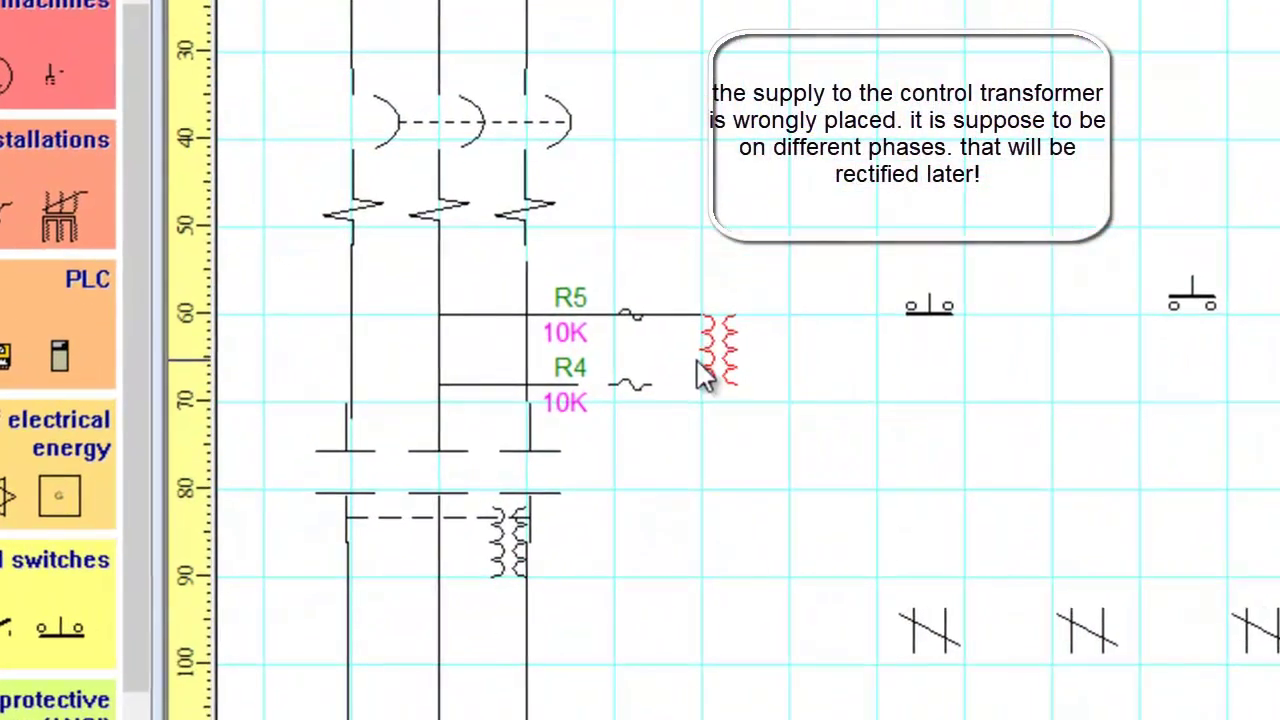
# Step: Shorten the upper supply line to about 20 mm so it ends at its fuse, and widen both fuse symbols slightly
pyautogui.click(678, 310)
pyautogui.moveTo(705, 316); pyautogui.dragTo(616, 315)
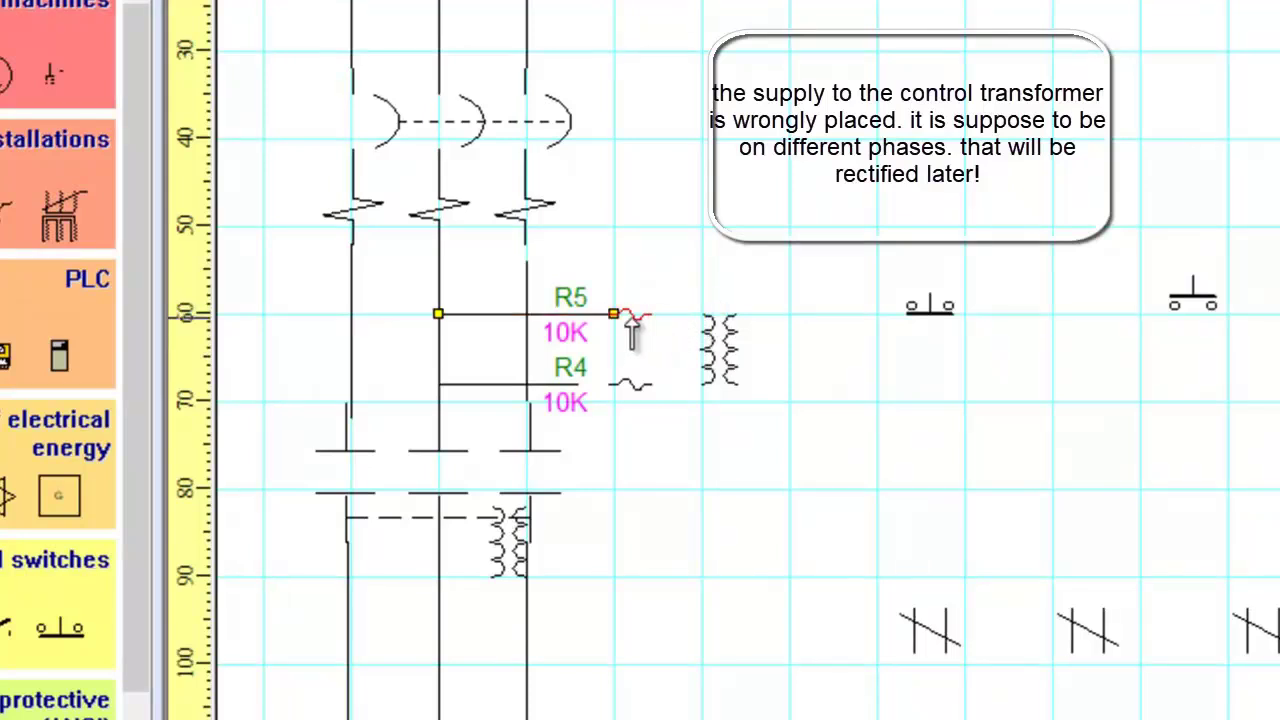
pyautogui.click(638, 318)
pyautogui.moveTo(655, 317); pyautogui.dragTo(666, 317)
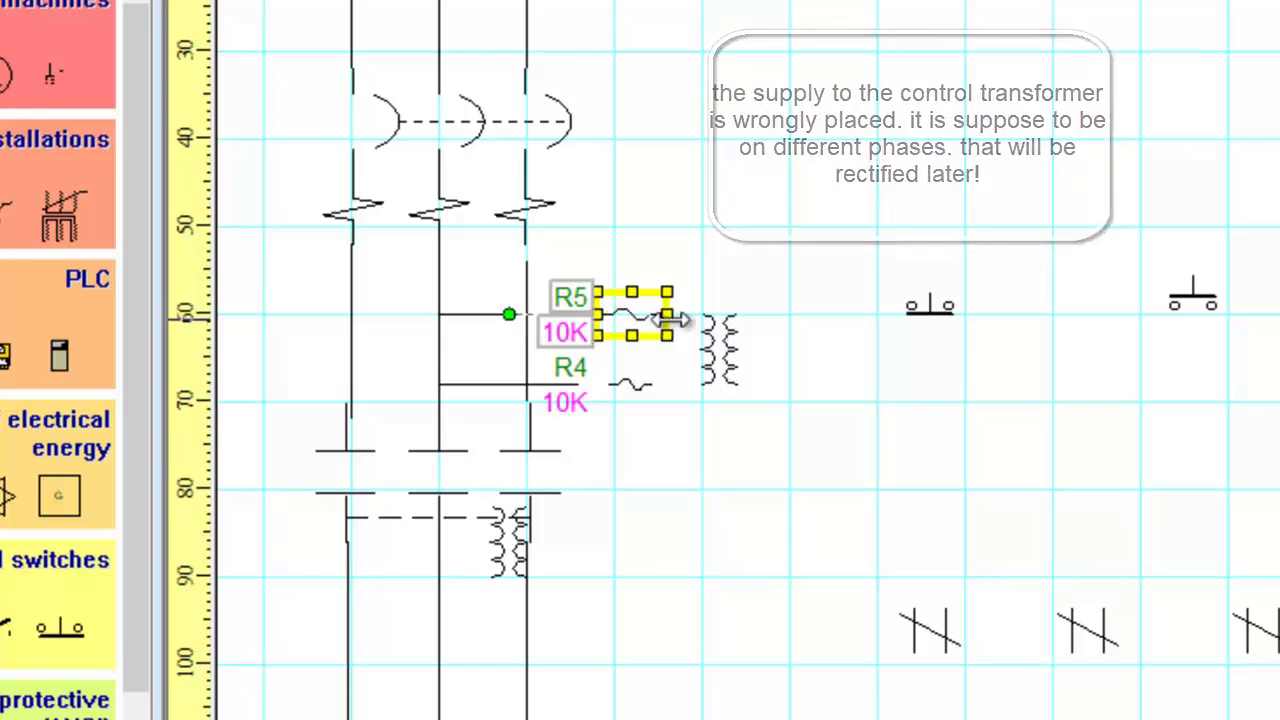
pyautogui.click(650, 381)
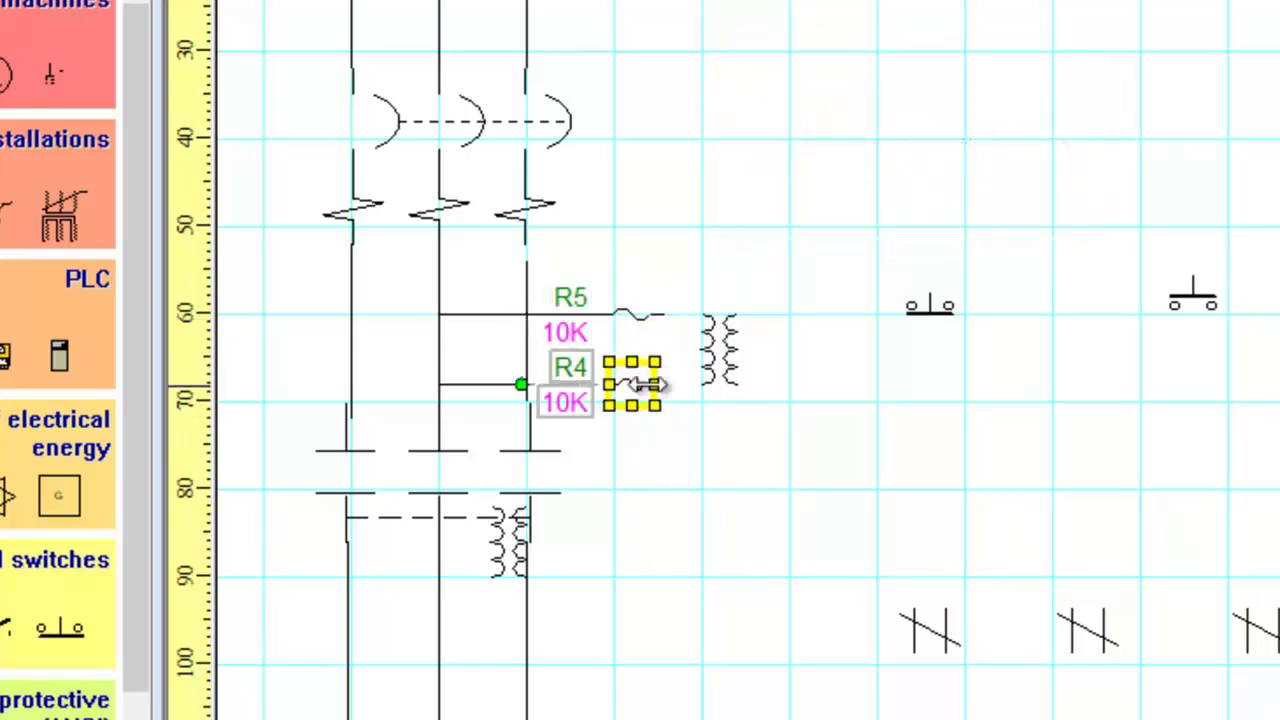
pyautogui.moveTo(650, 384); pyautogui.dragTo(662, 384)
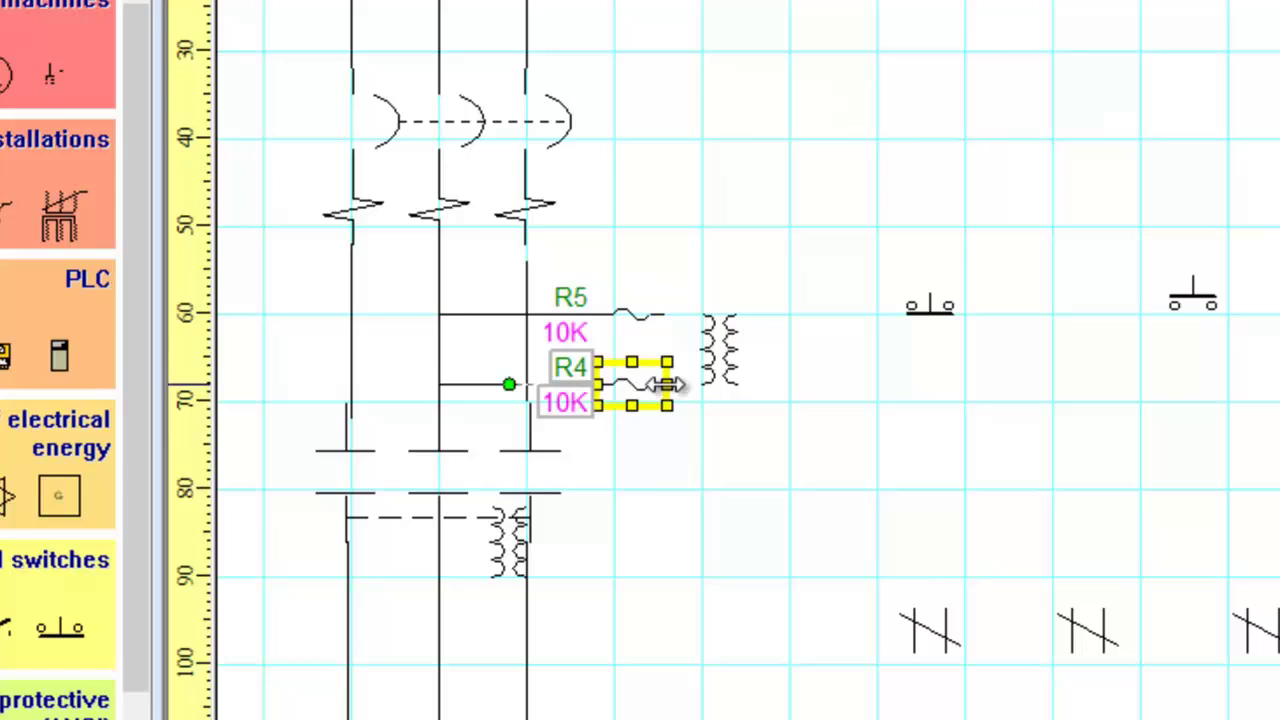
# Step: Draw two horizontal lines about 4 mm long joining the fuses to the upper and lower ends of the transformer's primary winding
pyautogui.click(660, 462)
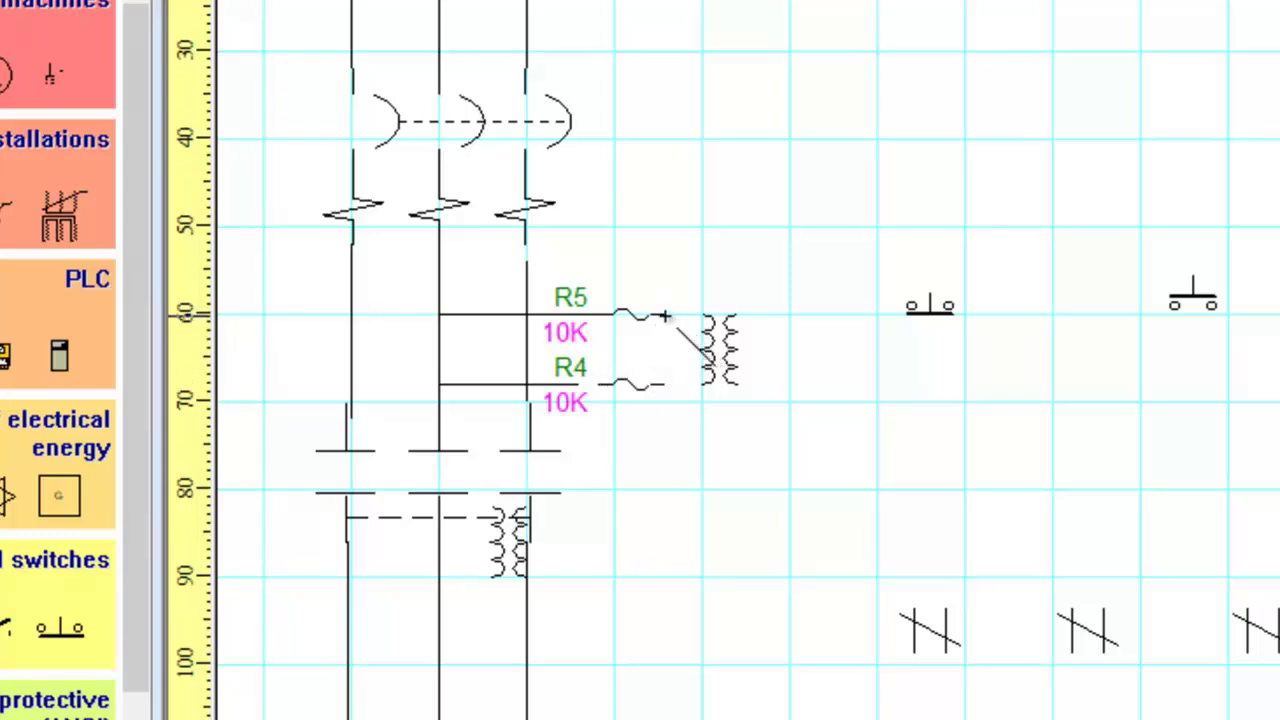
pyautogui.click(667, 315)
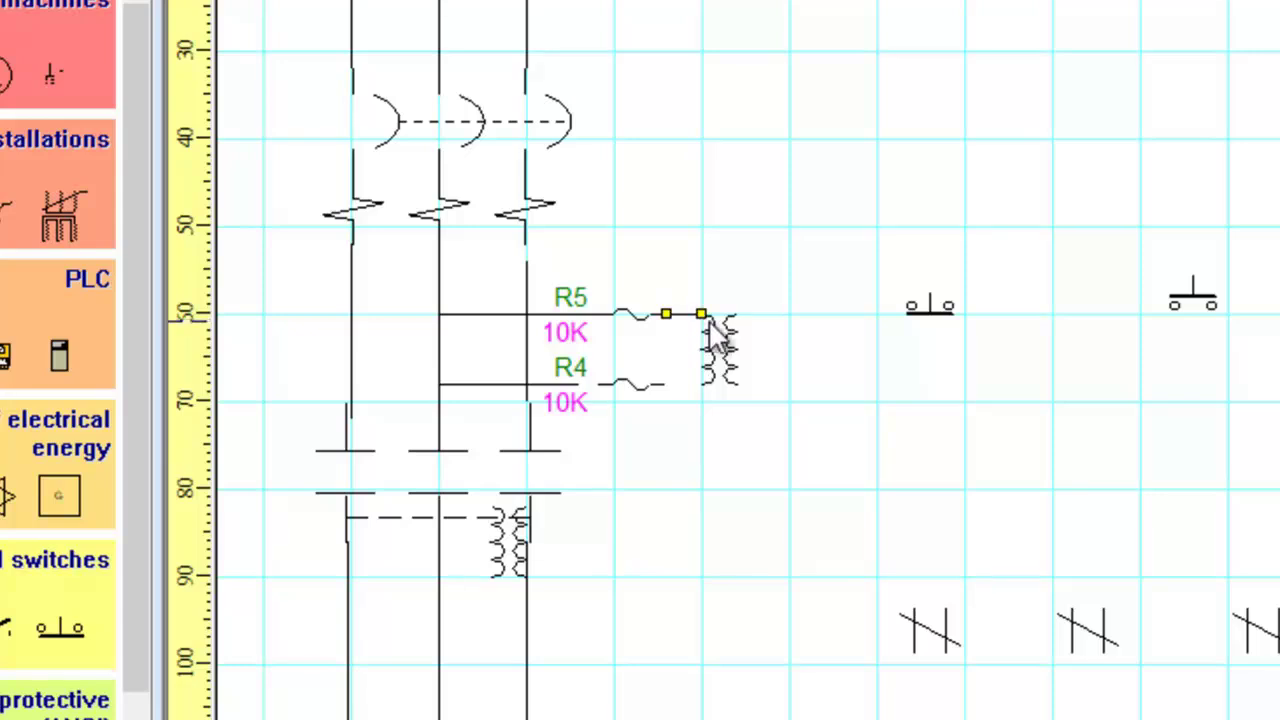
pyautogui.click(664, 386)
pyautogui.click(700, 385)
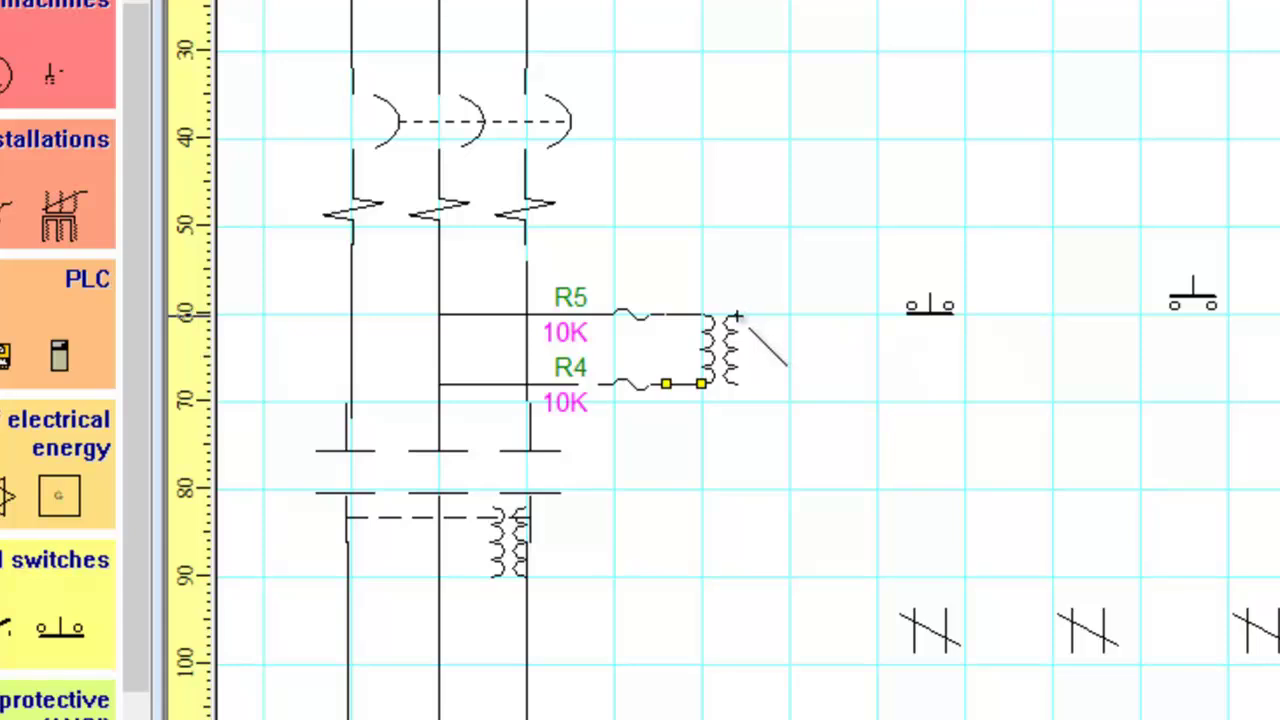
# Step: Draw a line about 20 mm long from the secondary winding's upper end to the first pushbutton, and one about 25 mm long to the second pushbutton
pyautogui.moveTo(735, 317)
pyautogui.mouseDown()
pyautogui.moveTo(877, 314)
pyautogui.moveTo(893, 330)
pyautogui.moveTo(893, 312)
pyautogui.moveTo(911, 313)
pyautogui.mouseUp()
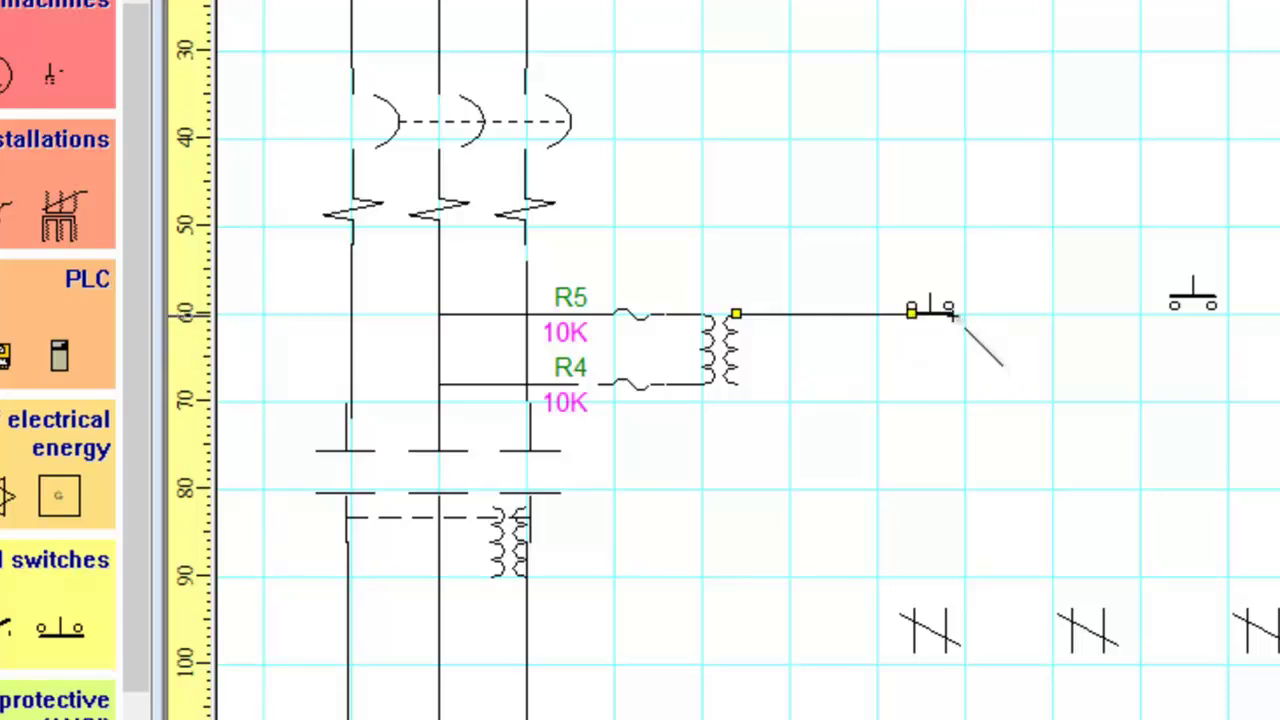
pyautogui.moveTo(953, 316); pyautogui.dragTo(1177, 323)
pyautogui.rightClick(1161, 324)
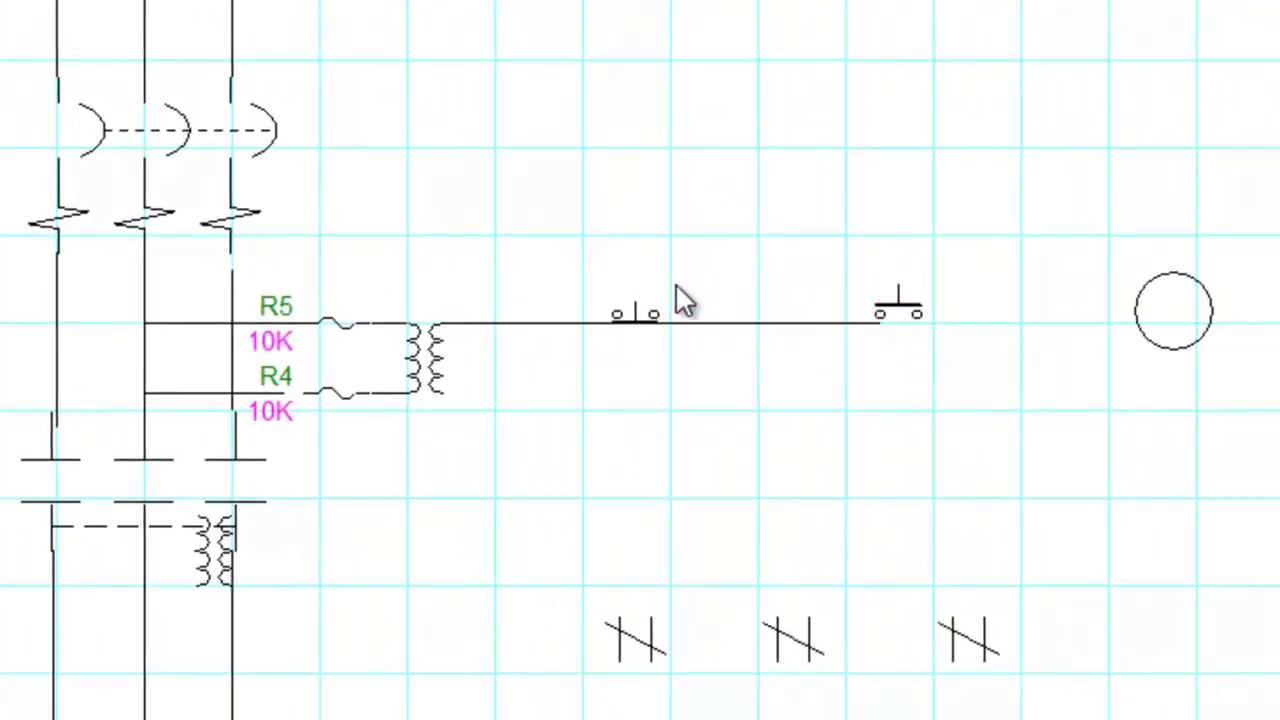
# Step: Nudge the first pushbutton down until its contact circles sit on the control line
pyautogui.click(639, 318)
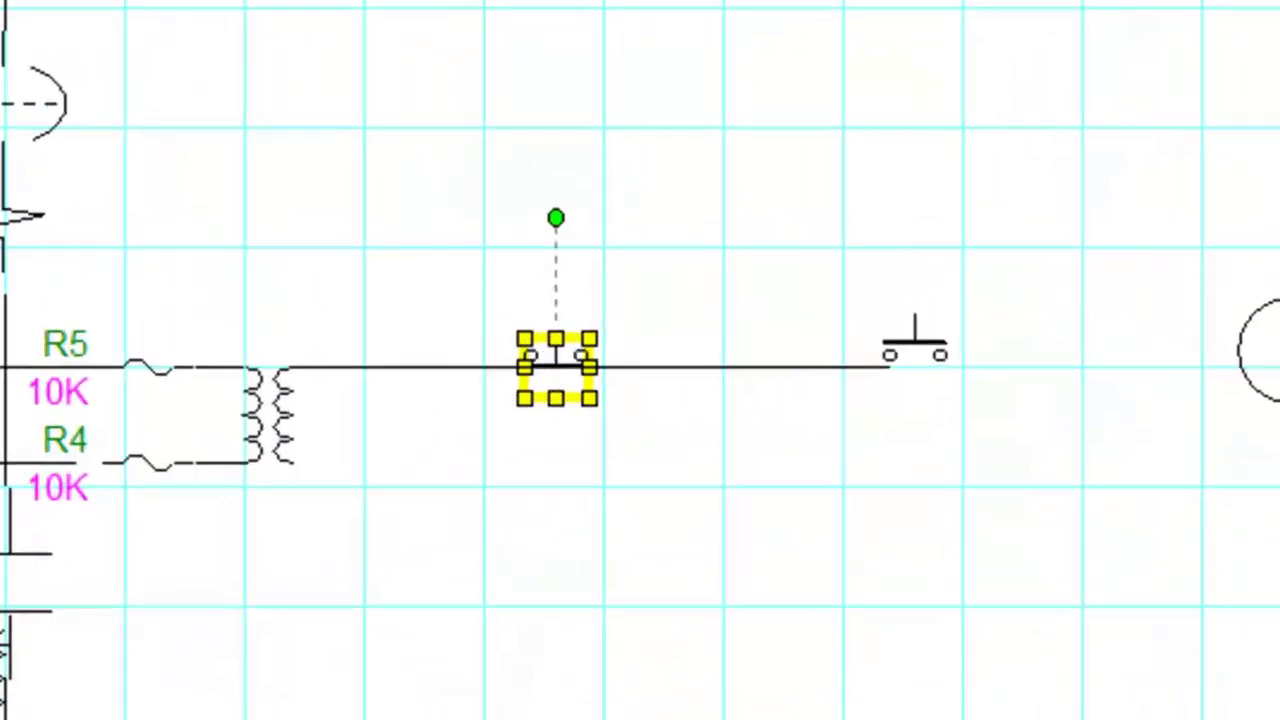
pyautogui.press('Down')
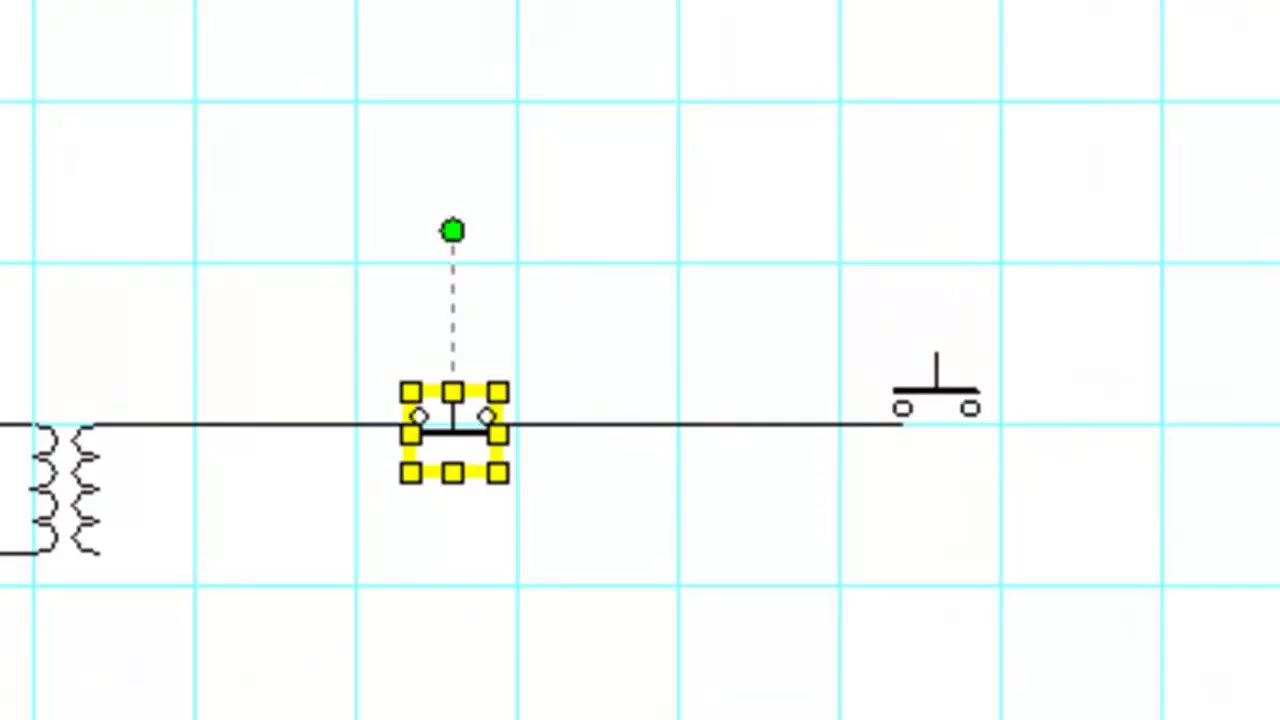
pyautogui.press('Down')
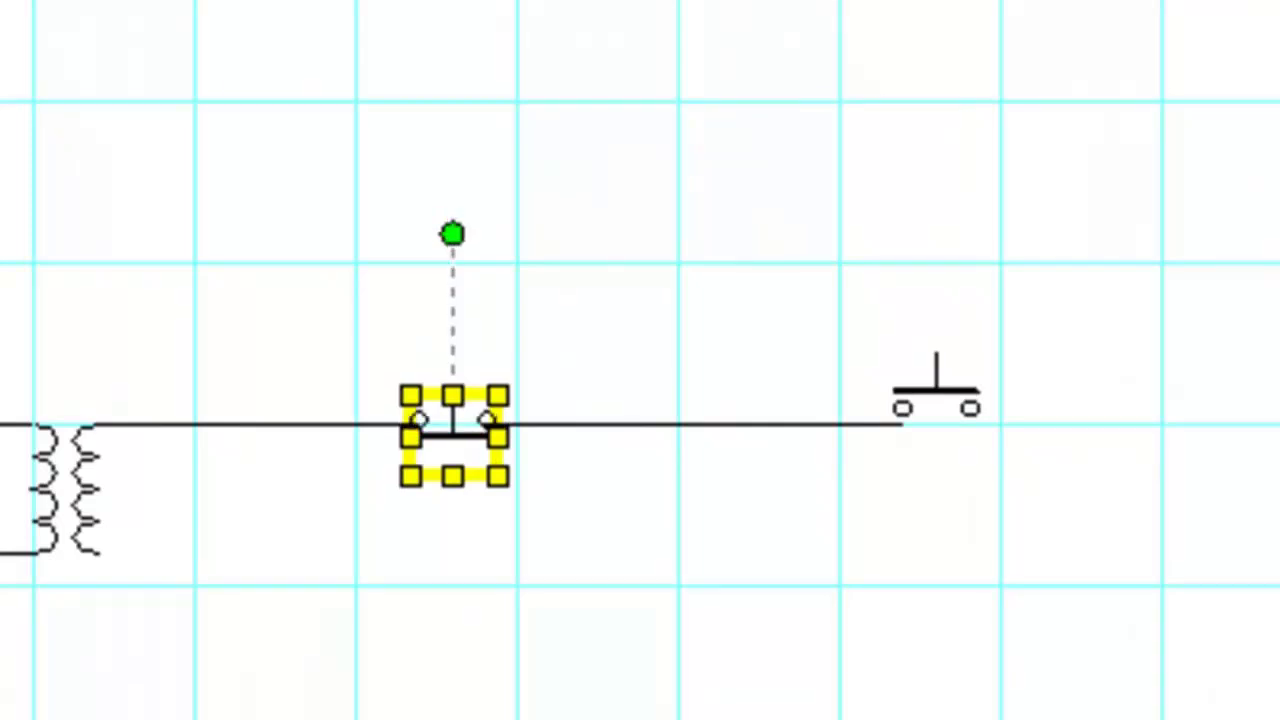
pyautogui.press('Escape')
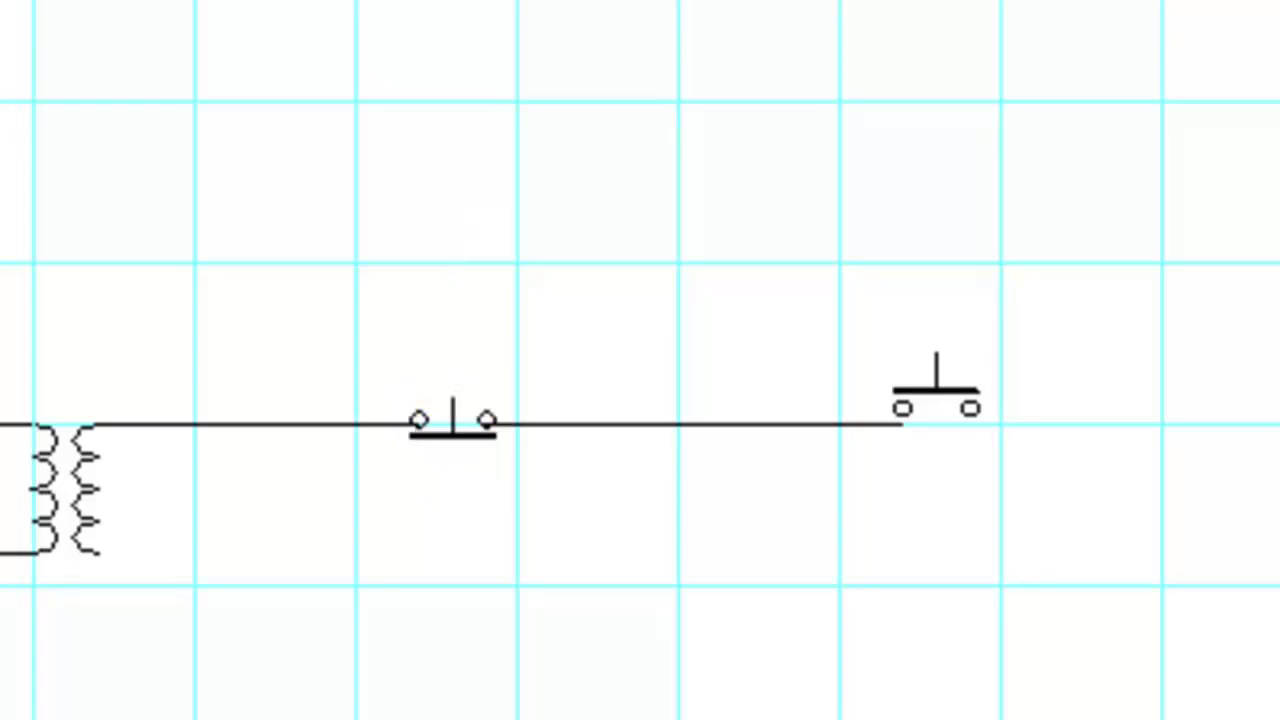
pyautogui.click(483, 426)
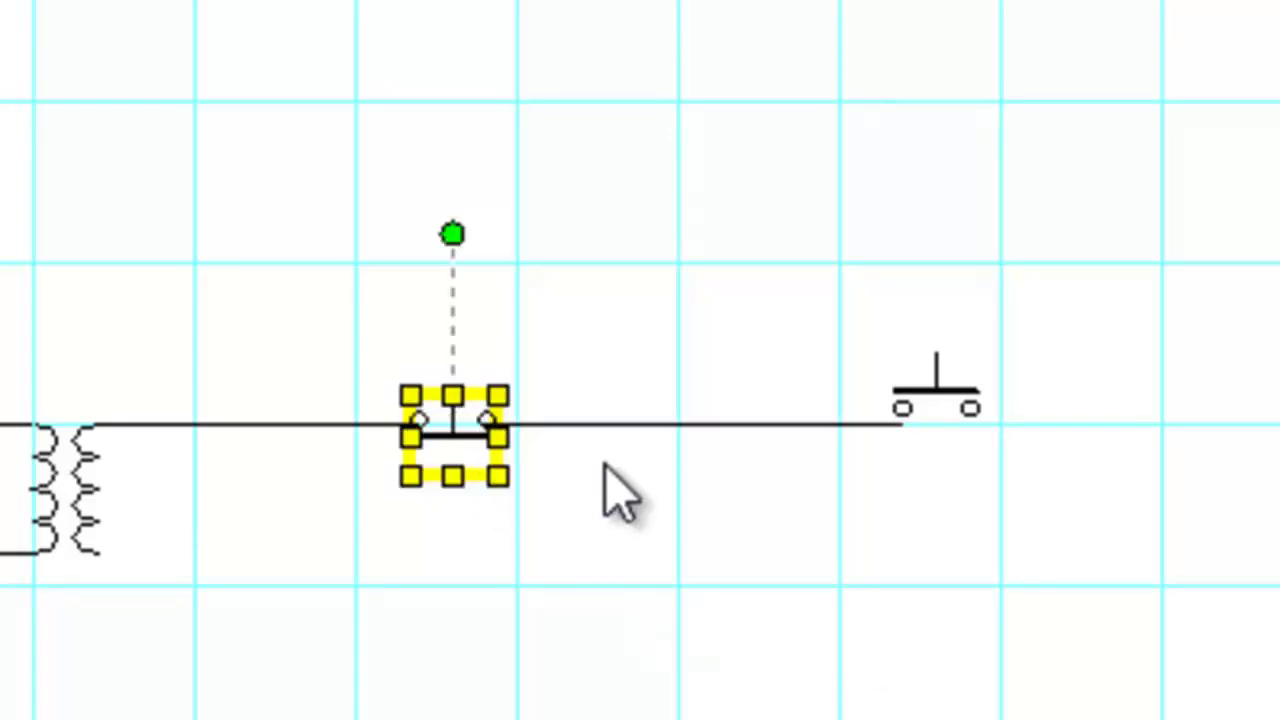
pyautogui.press('Down')
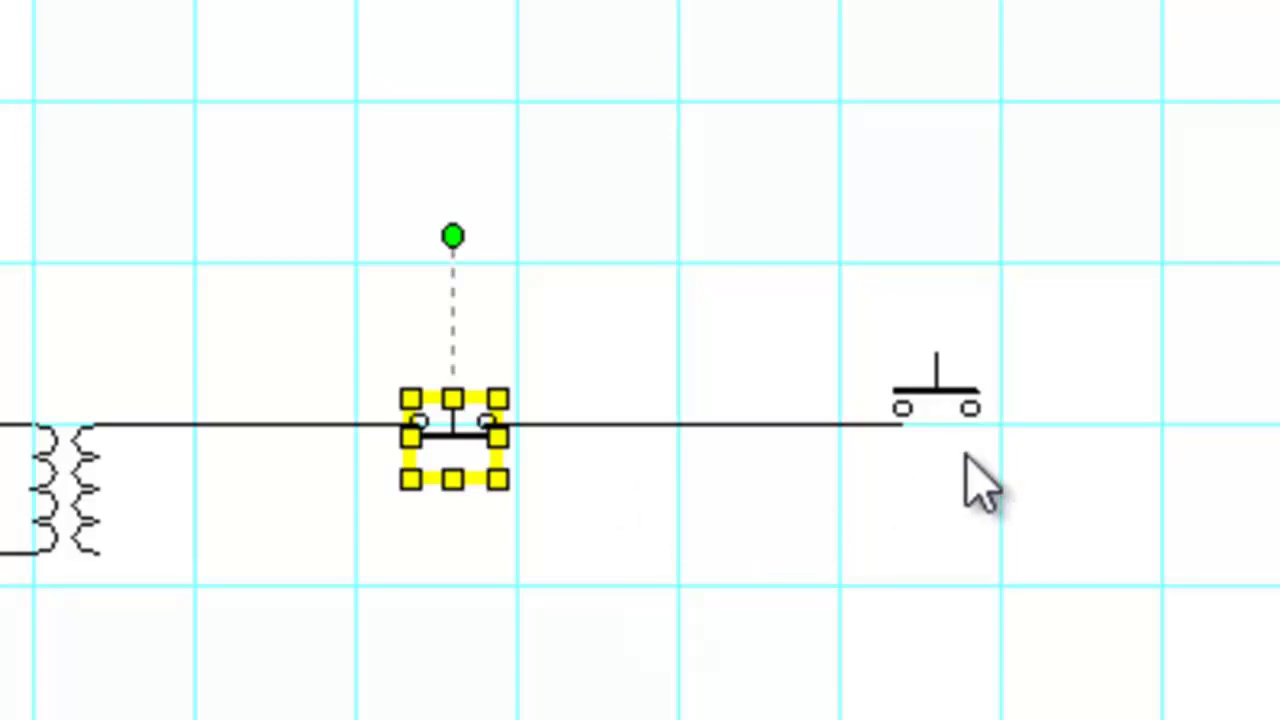
# Step: Nudge the second pushbutton down until its contact circles meet the end of the control line
pyautogui.click(924, 388)
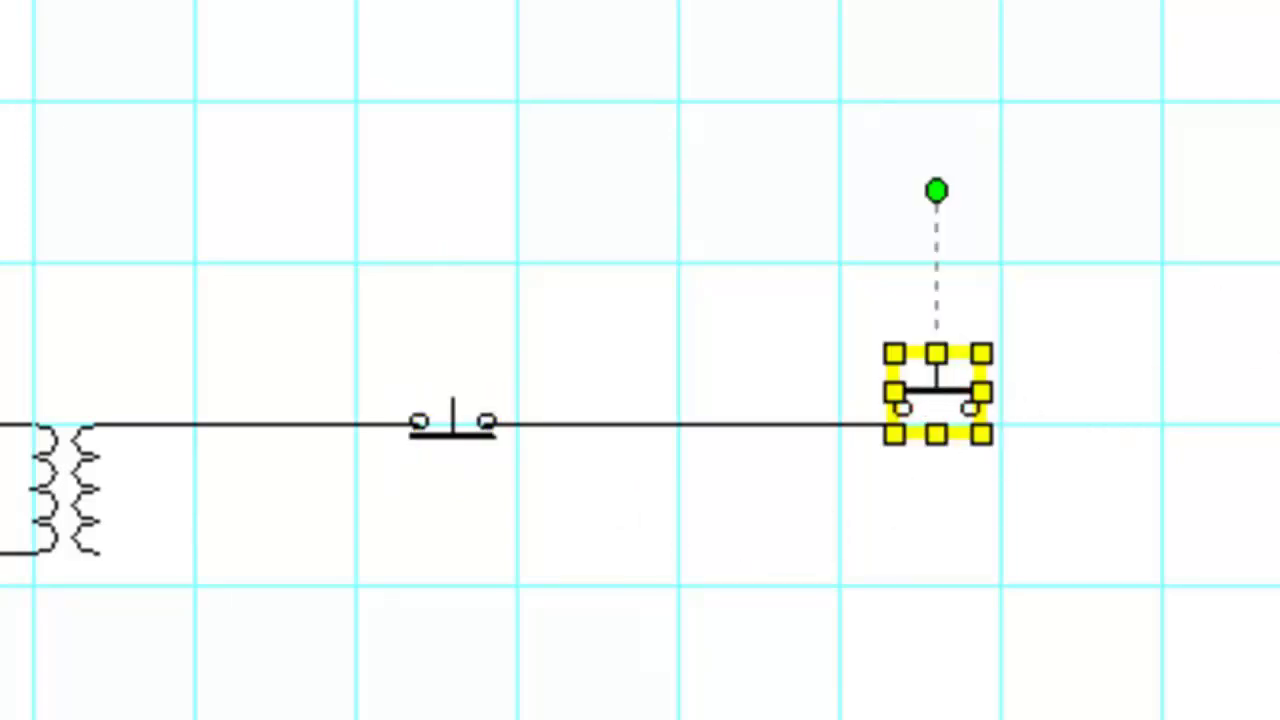
pyautogui.press('Down')
pyautogui.press('Down')
pyautogui.press('Down')
pyautogui.press('Down')
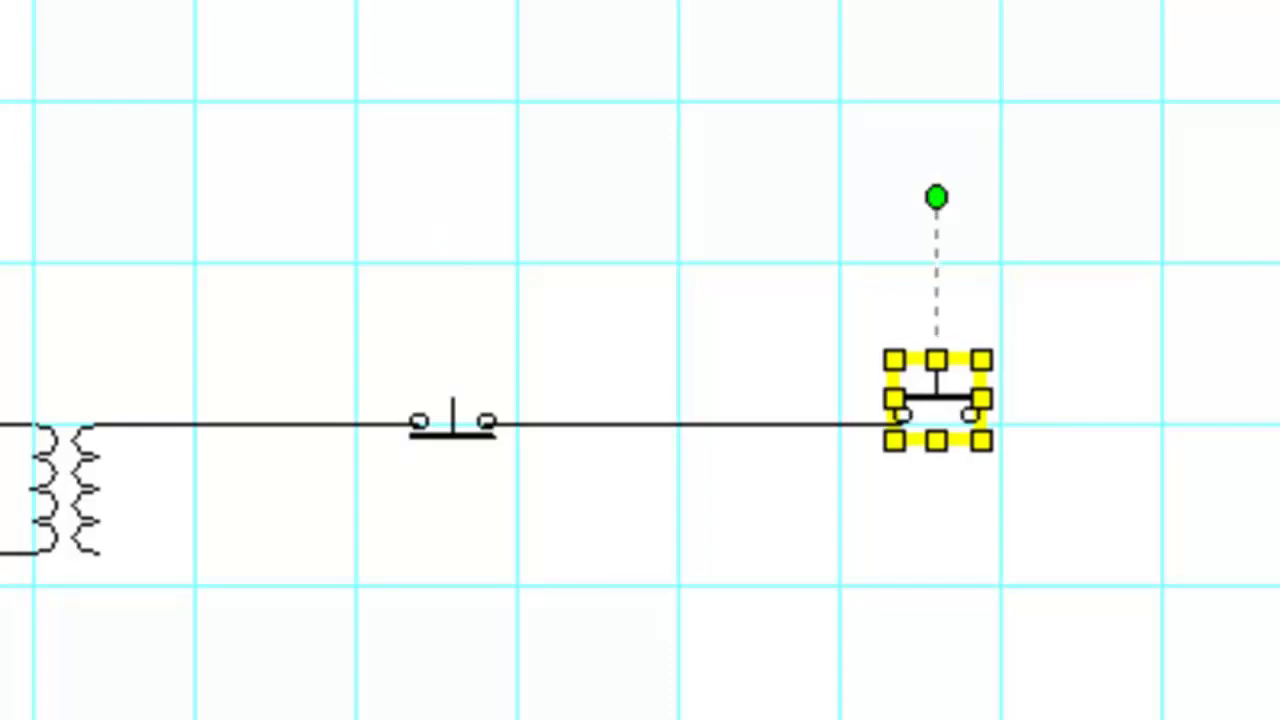
pyautogui.press('Down')
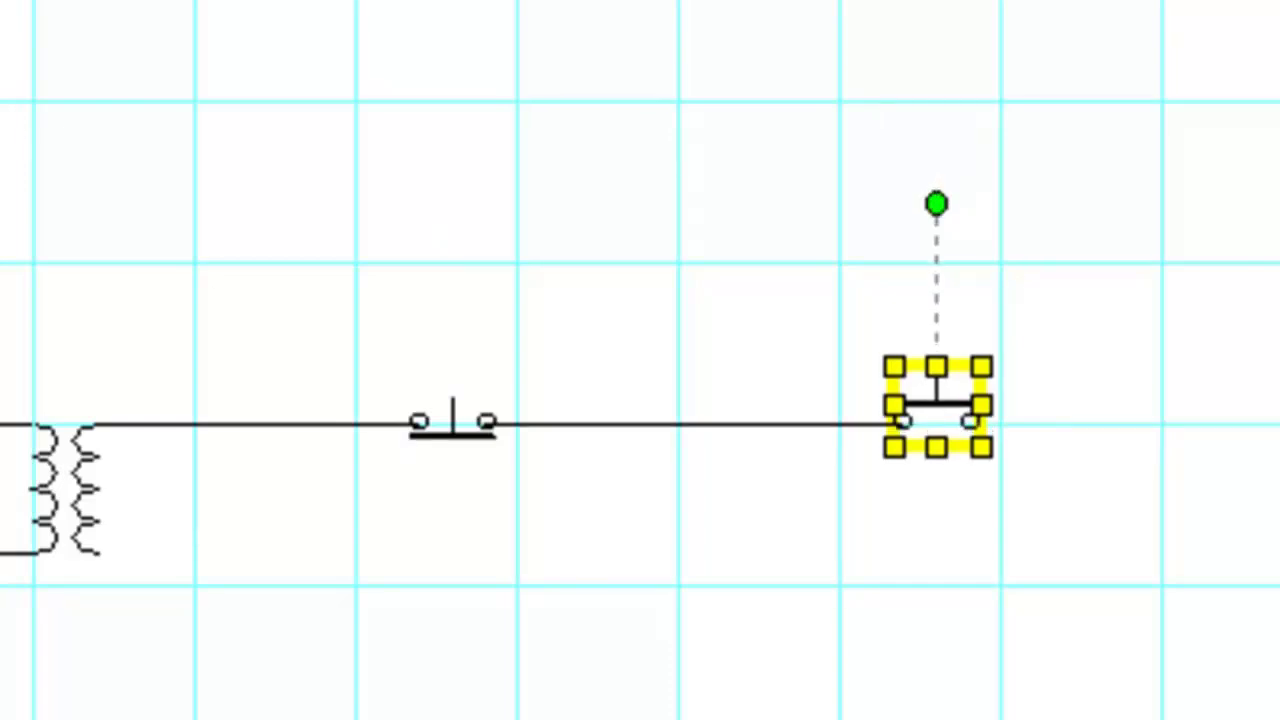
pyautogui.press('Escape')
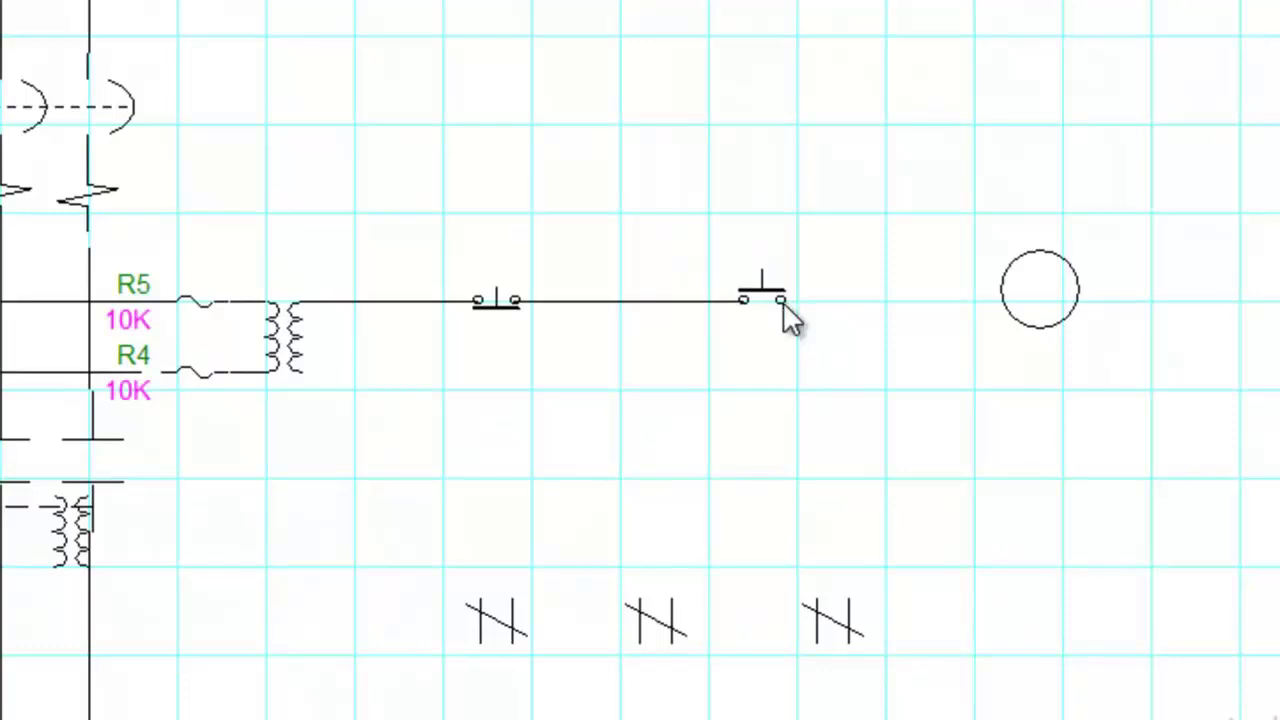
# Step: Draw a line about 25 mm long from the second pushbutton to the coil circle and shrink the circle slightly
pyautogui.moveTo(784, 306)
pyautogui.mouseDown()
pyautogui.moveTo(946, 326)
pyautogui.moveTo(1006, 303)
pyautogui.mouseUp()
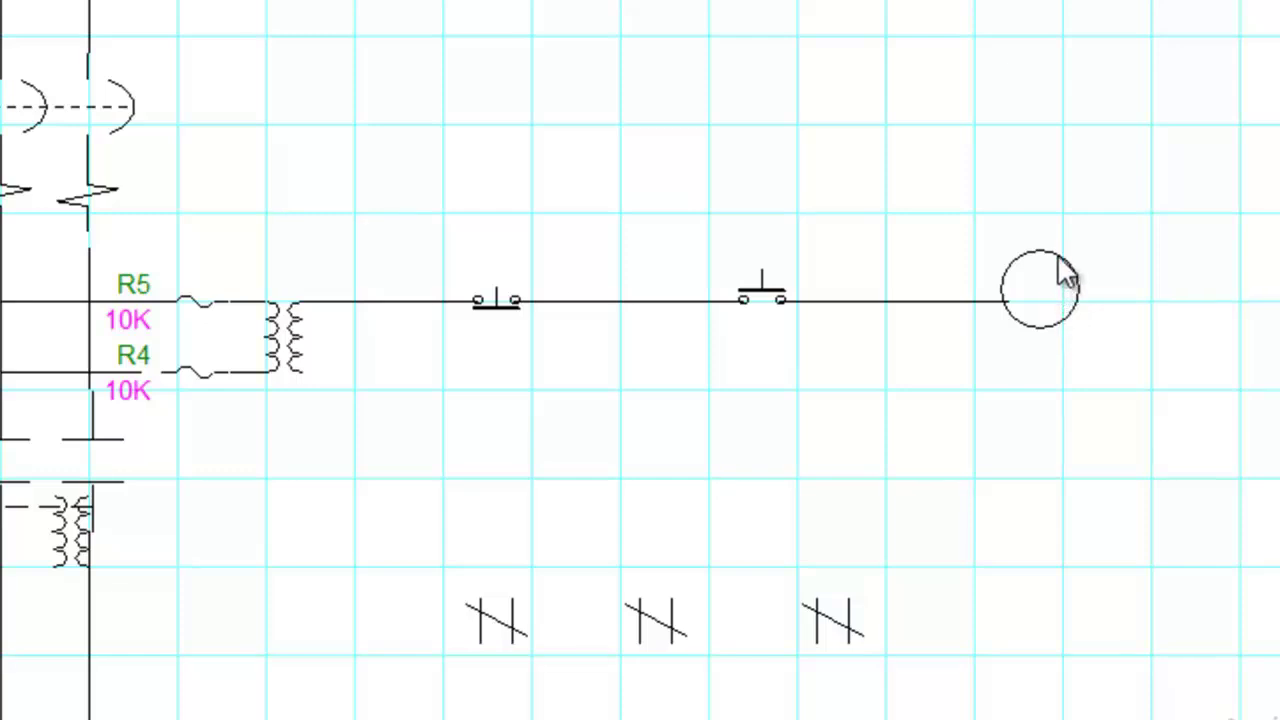
pyautogui.click(1066, 332)
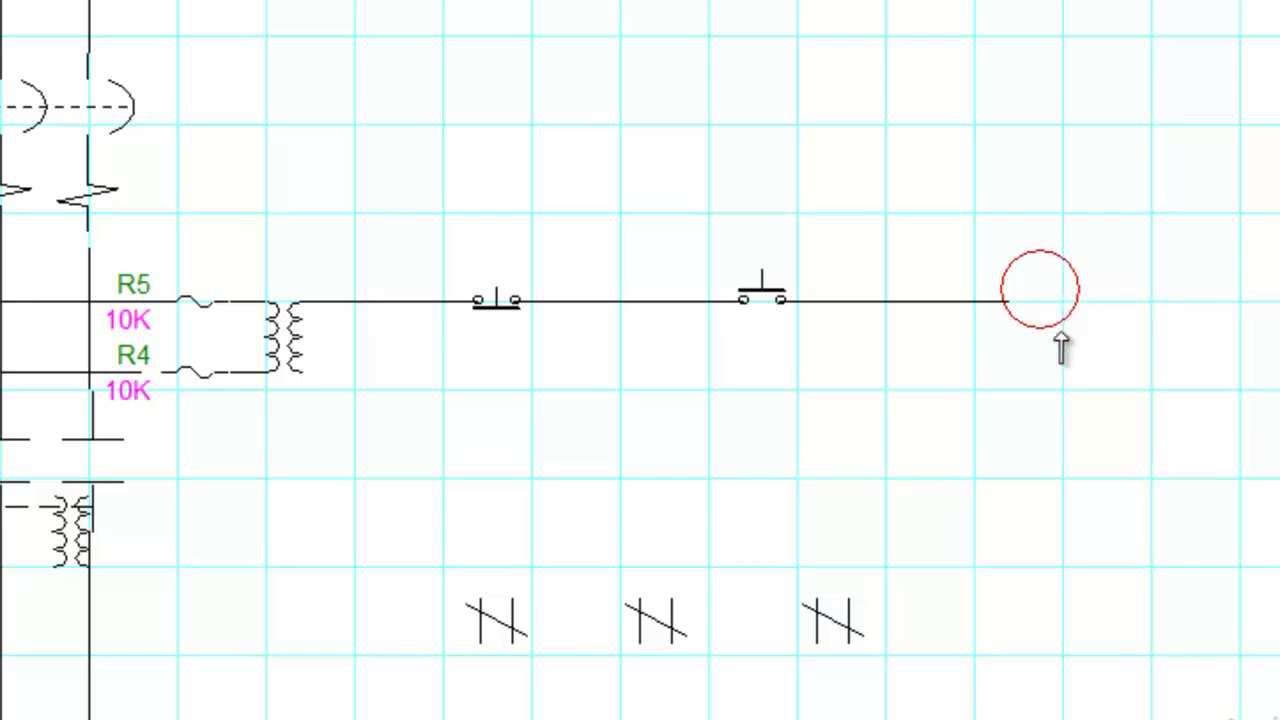
pyautogui.click(1062, 345)
pyautogui.moveTo(1064, 318)
pyautogui.mouseDown()
pyautogui.moveTo(1069, 335)
pyautogui.moveTo(1065, 321)
pyautogui.mouseUp()
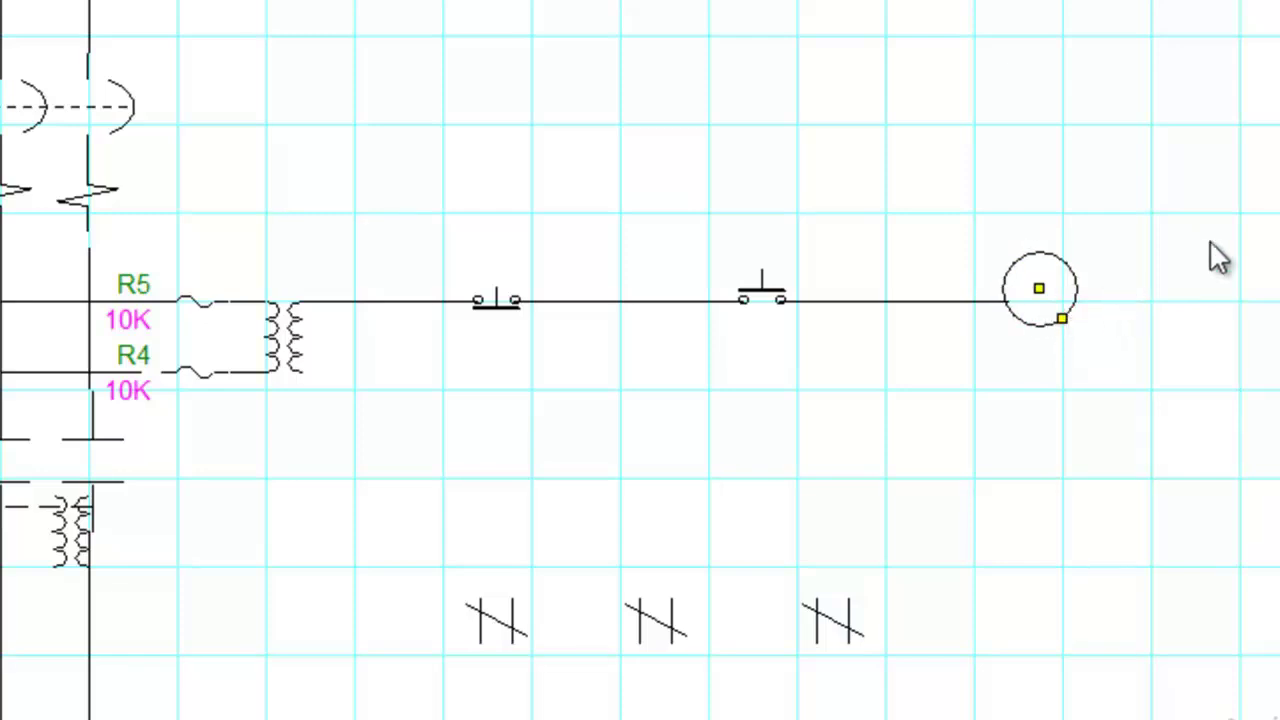
# Step: Nudge the coil circle down and right until it is centred on the control line and its edge meets the line's end
pyautogui.press('Down')
pyautogui.press('Down')
pyautogui.press('Down')
pyautogui.press('Down')
pyautogui.press('Down')
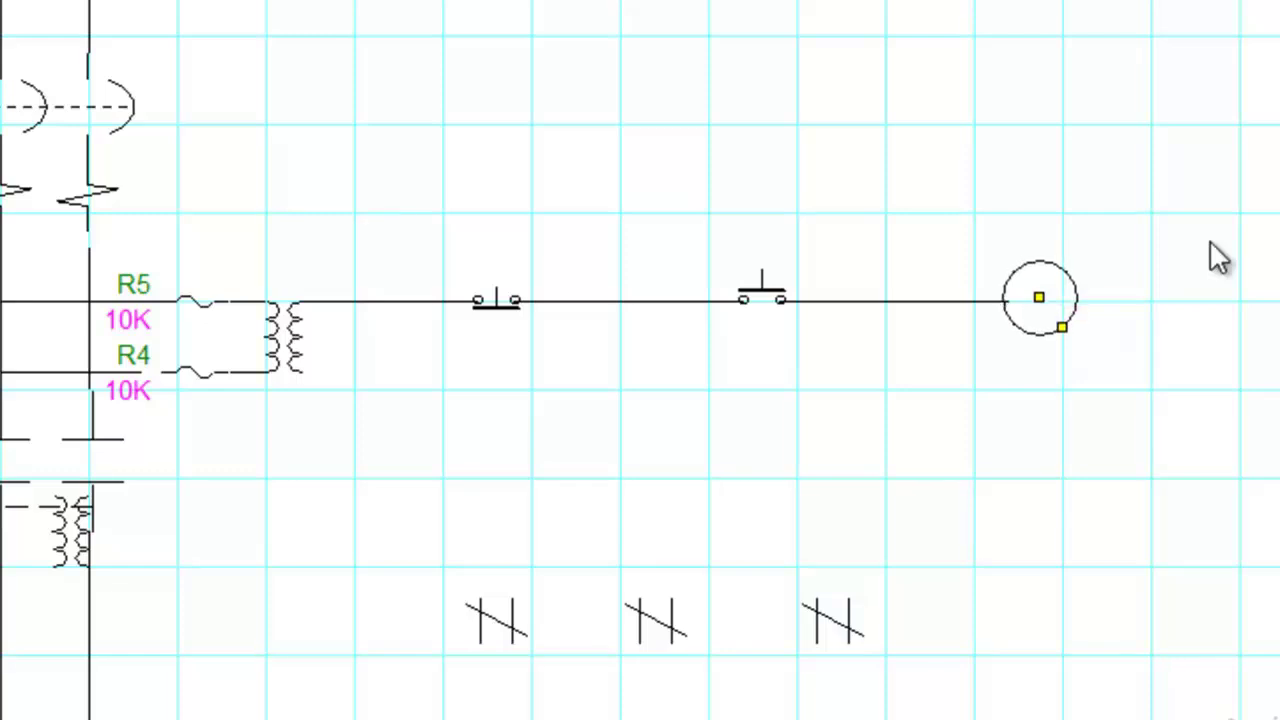
pyautogui.press('Down')
pyautogui.press('Right')
pyautogui.press('Right')
pyautogui.press('Right')
pyautogui.press('Right')
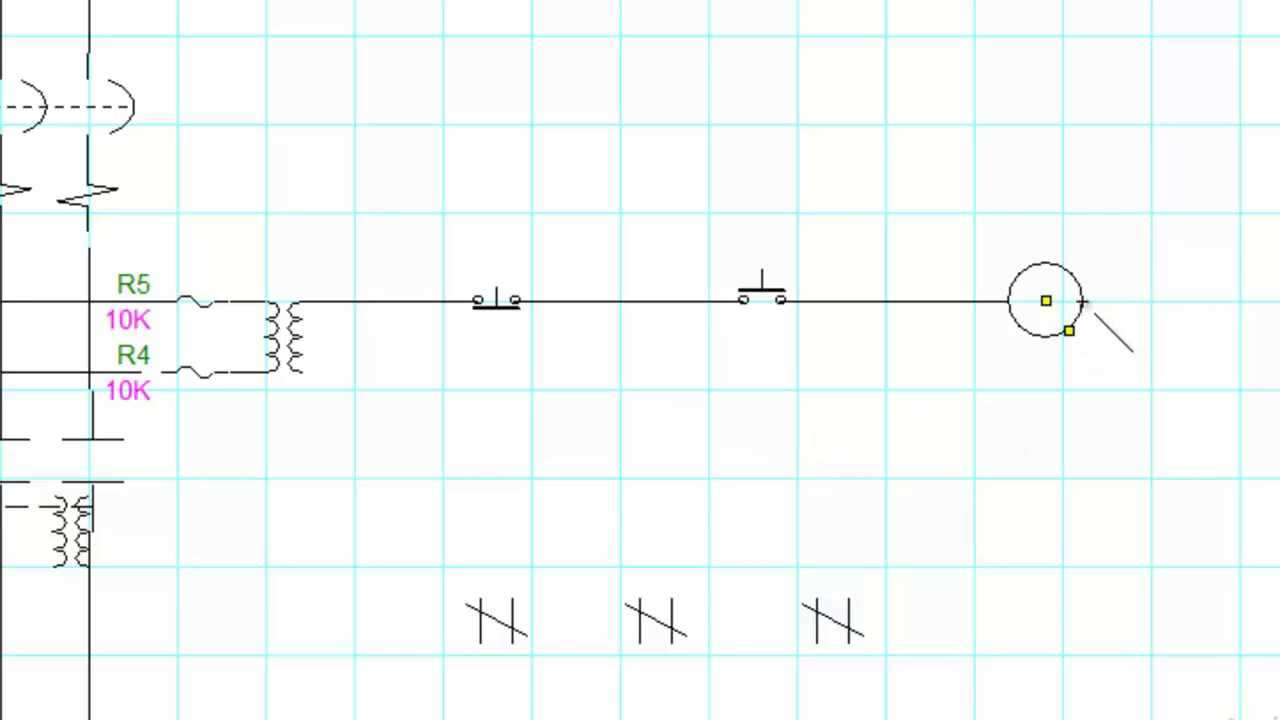
# Step: Draw a horizontal line about 18 mm long from the coil's far side and a vertical line about 36 mm long down from its end
pyautogui.press('Escape')
pyautogui.moveTo(1082, 300)
pyautogui.mouseDown()
pyautogui.moveTo(1160, 331)
pyautogui.moveTo(1151, 318)
pyautogui.moveTo(1234, 300)
pyautogui.mouseUp()
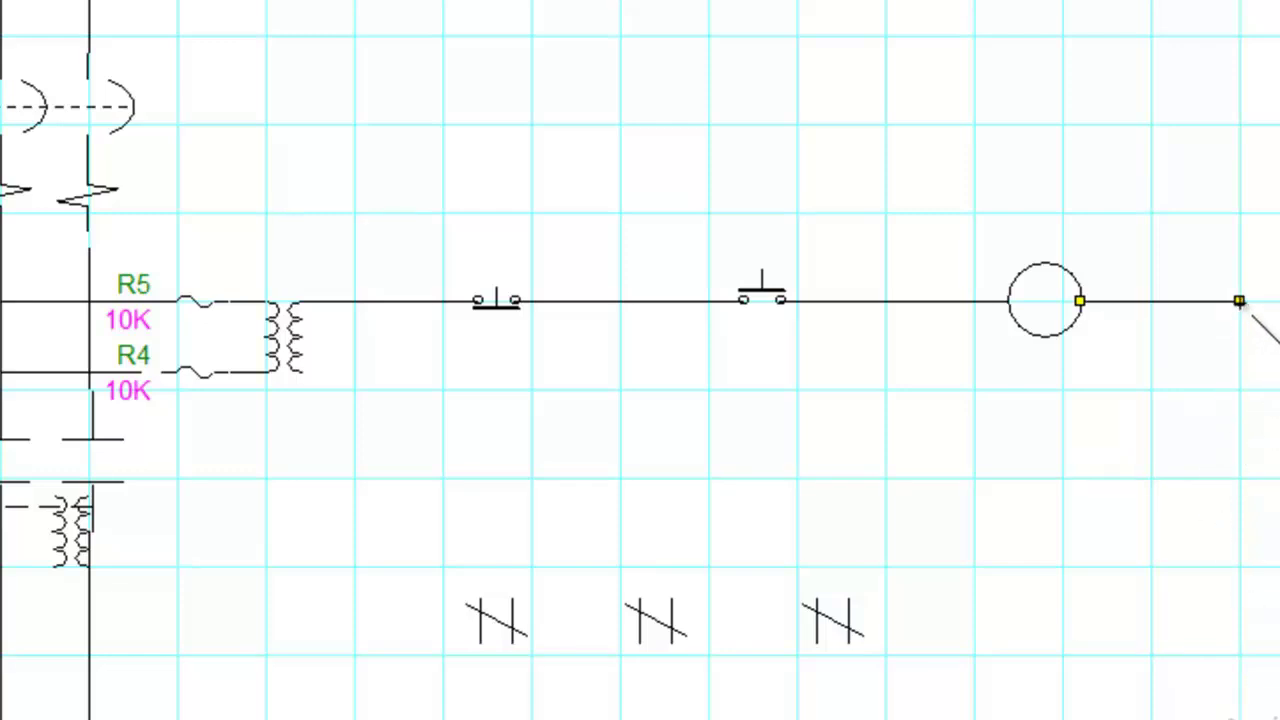
pyautogui.moveTo(1240, 301); pyautogui.dragTo(1240, 620)
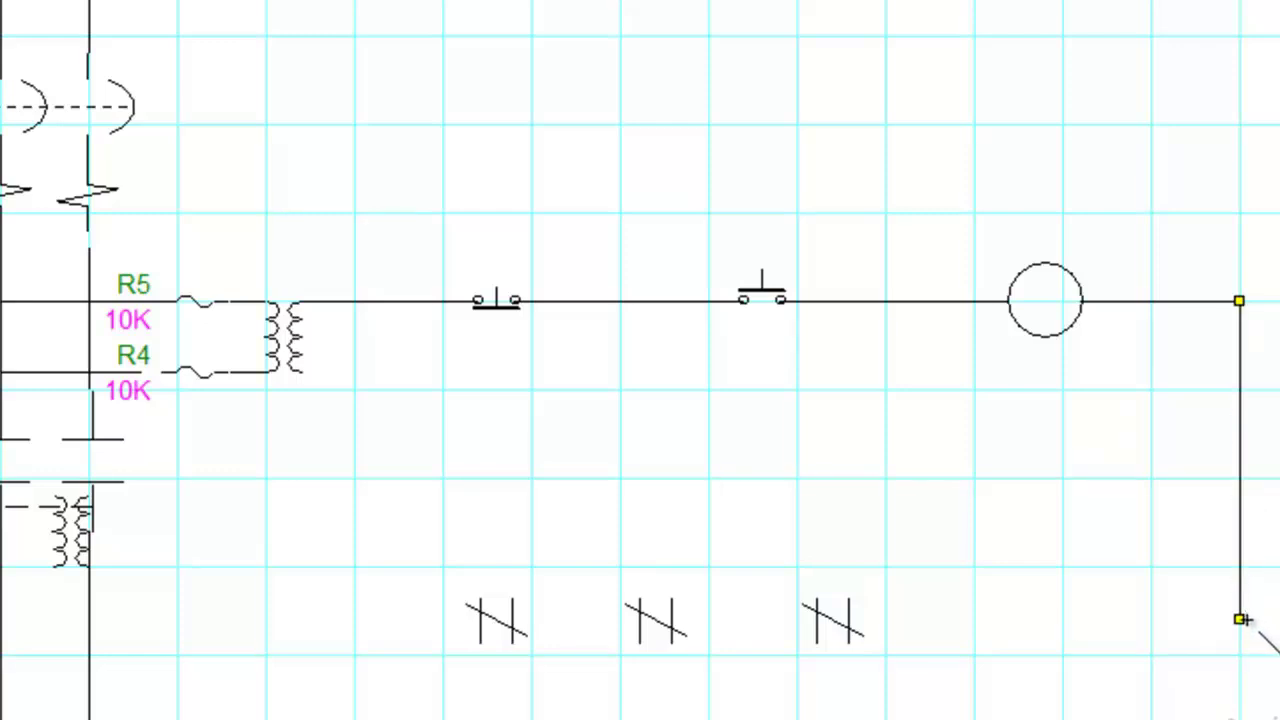
pyautogui.press('Escape')
pyautogui.press('Escape')
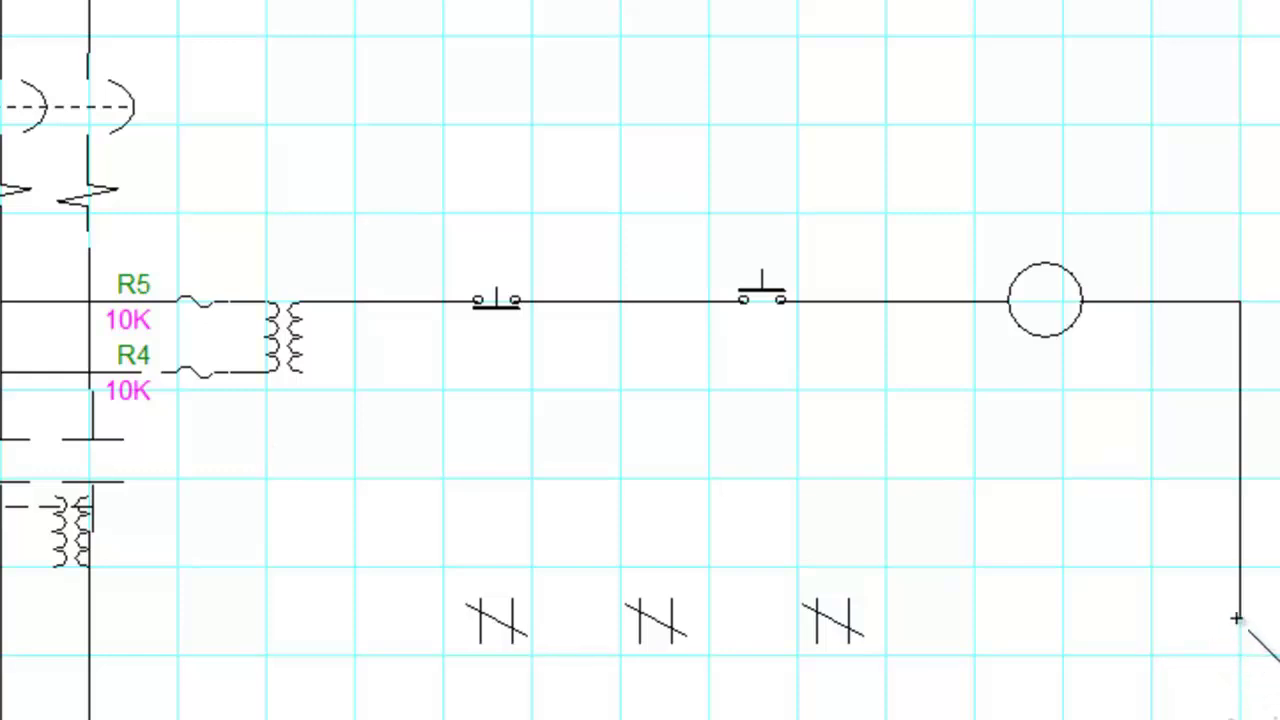
# Step: Draw a line about 44 mm long from the vertical line's lower end to the nearest overload contact, and join the three contacts with lines about 16 and 14 mm long
pyautogui.moveTo(1237, 620); pyautogui.dragTo(1134, 636)
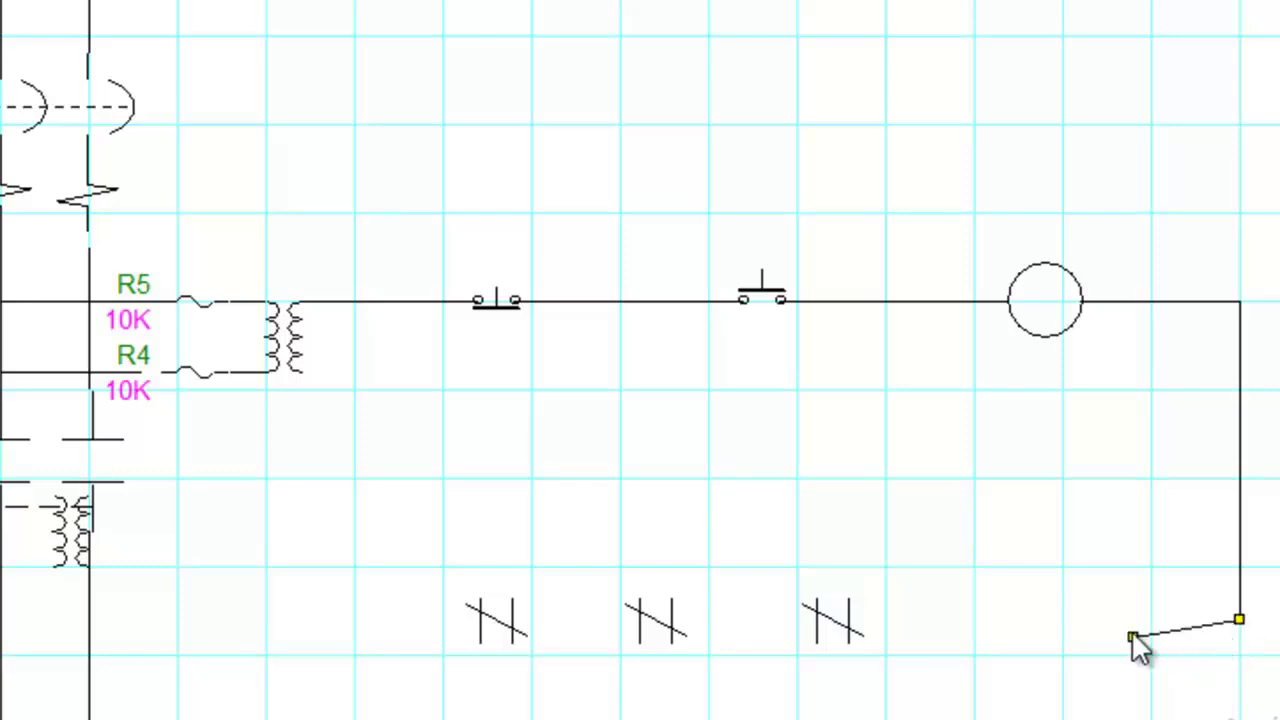
pyautogui.moveTo(977, 621); pyautogui.dragTo(851, 618)
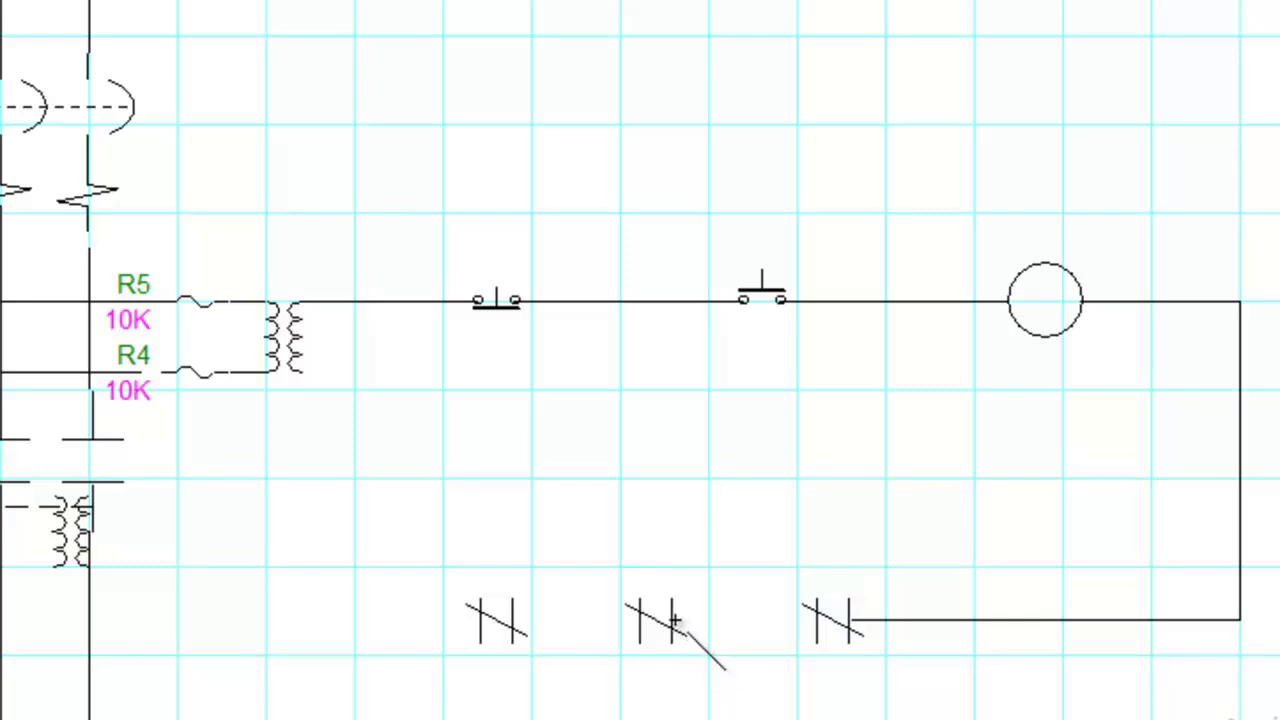
pyautogui.moveTo(673, 620); pyautogui.dragTo(813, 620)
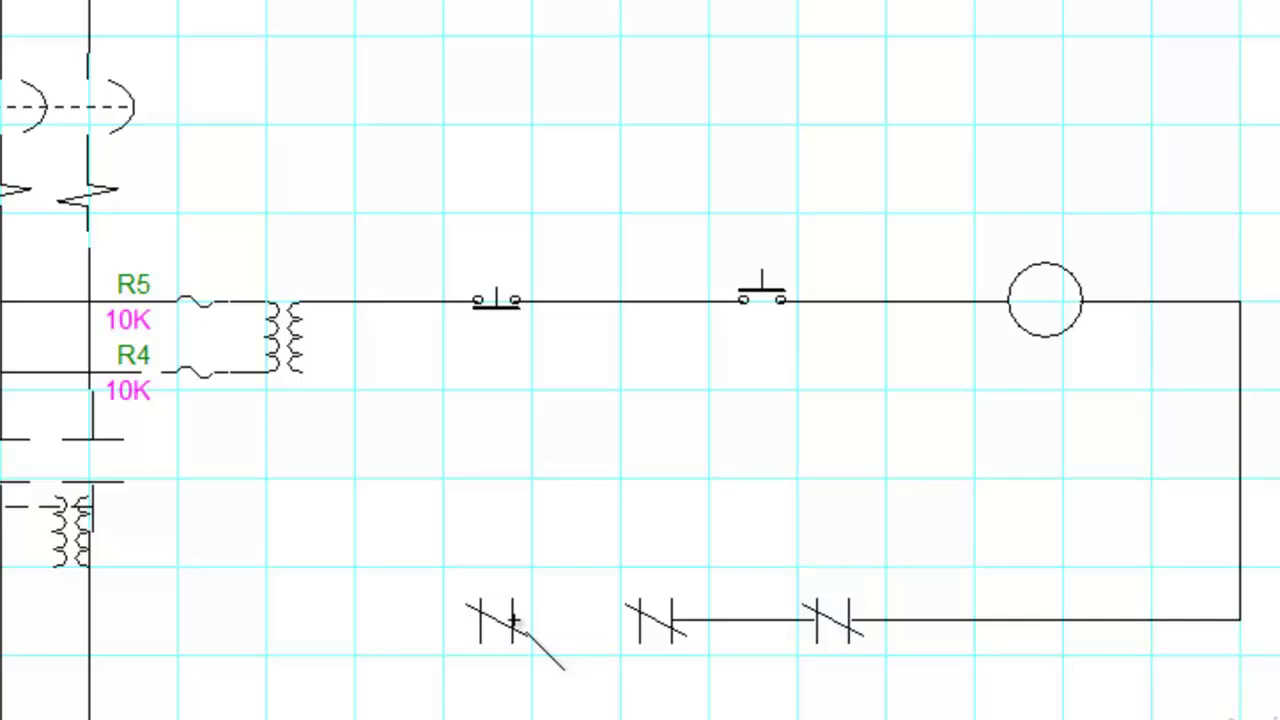
pyautogui.click(513, 620)
pyautogui.click(637, 620)
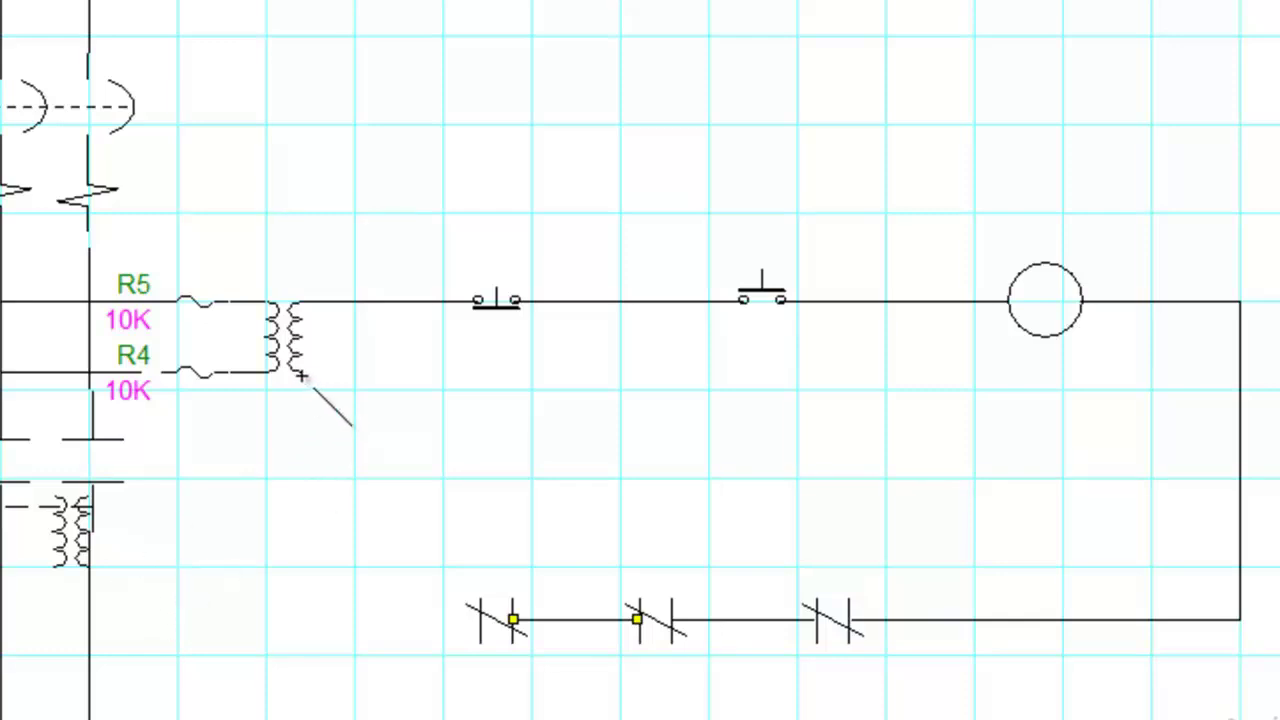
# Step: Draw a vertical line about 28 mm long down from the secondary winding's lower end and a horizontal line about 20 mm long to the first overload contact
pyautogui.moveTo(301, 376)
pyautogui.mouseDown()
pyautogui.moveTo(317, 554)
pyautogui.moveTo(318, 619)
pyautogui.moveTo(305, 621)
pyautogui.mouseUp()
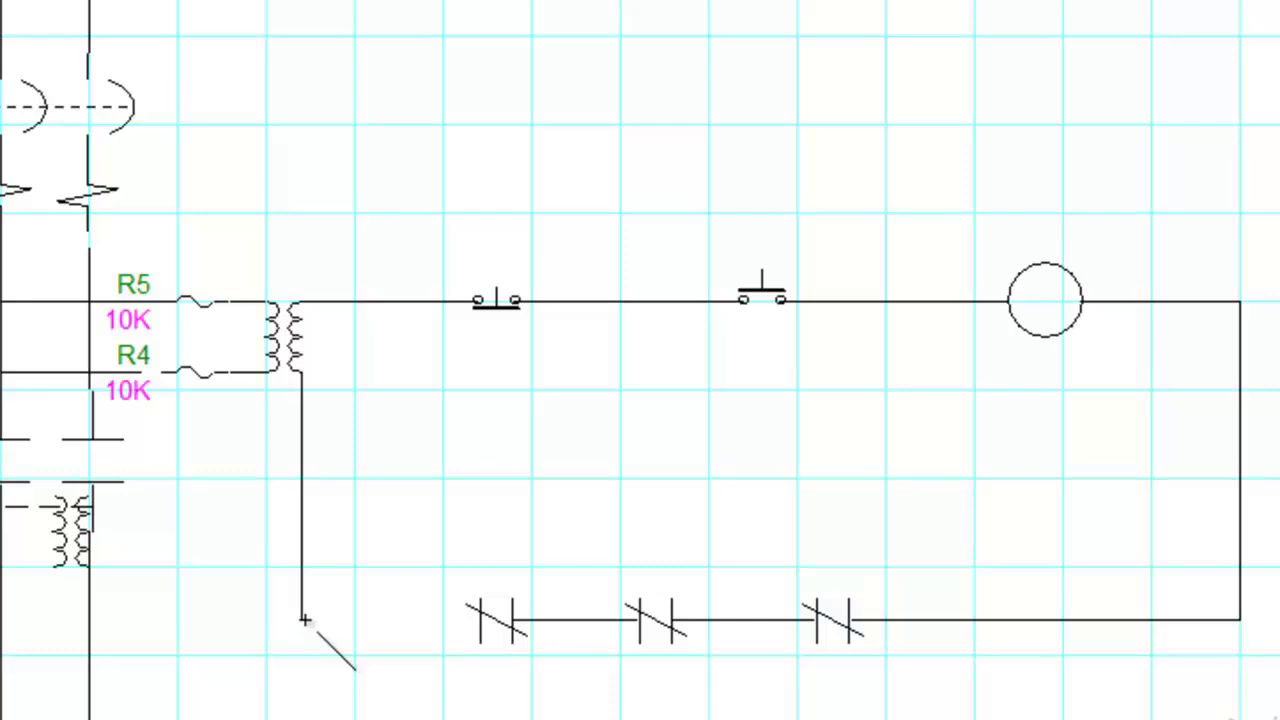
pyautogui.moveTo(303, 620); pyautogui.dragTo(473, 630)
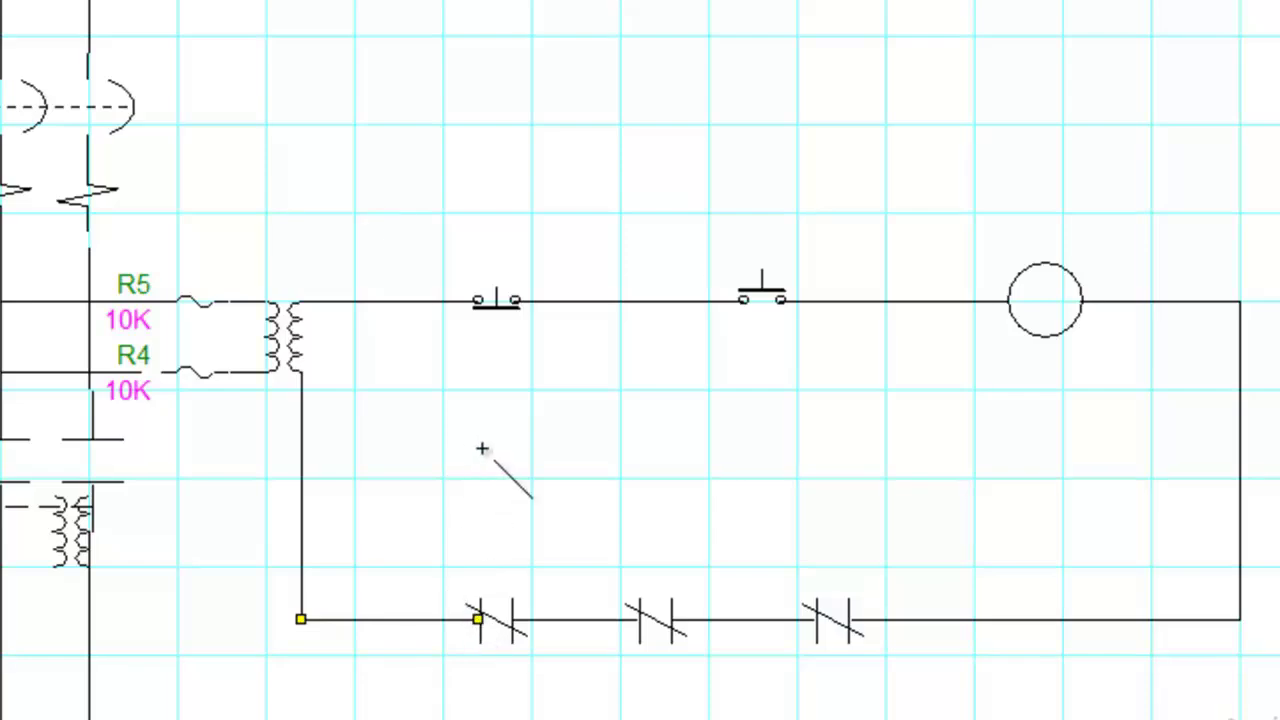
pyautogui.press('Escape')
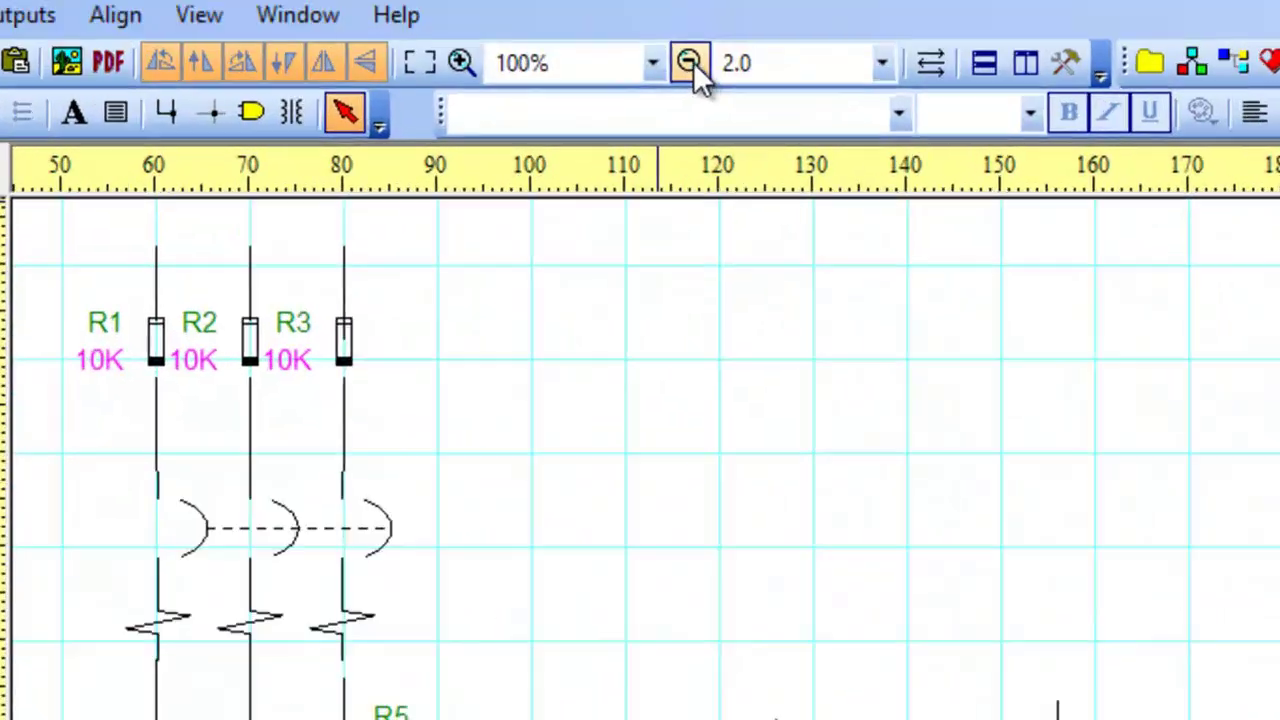
# Step: Delete the stray transformer symbol overlapping the third pole of the contactor in the power circuit
pyautogui.click(692, 66)
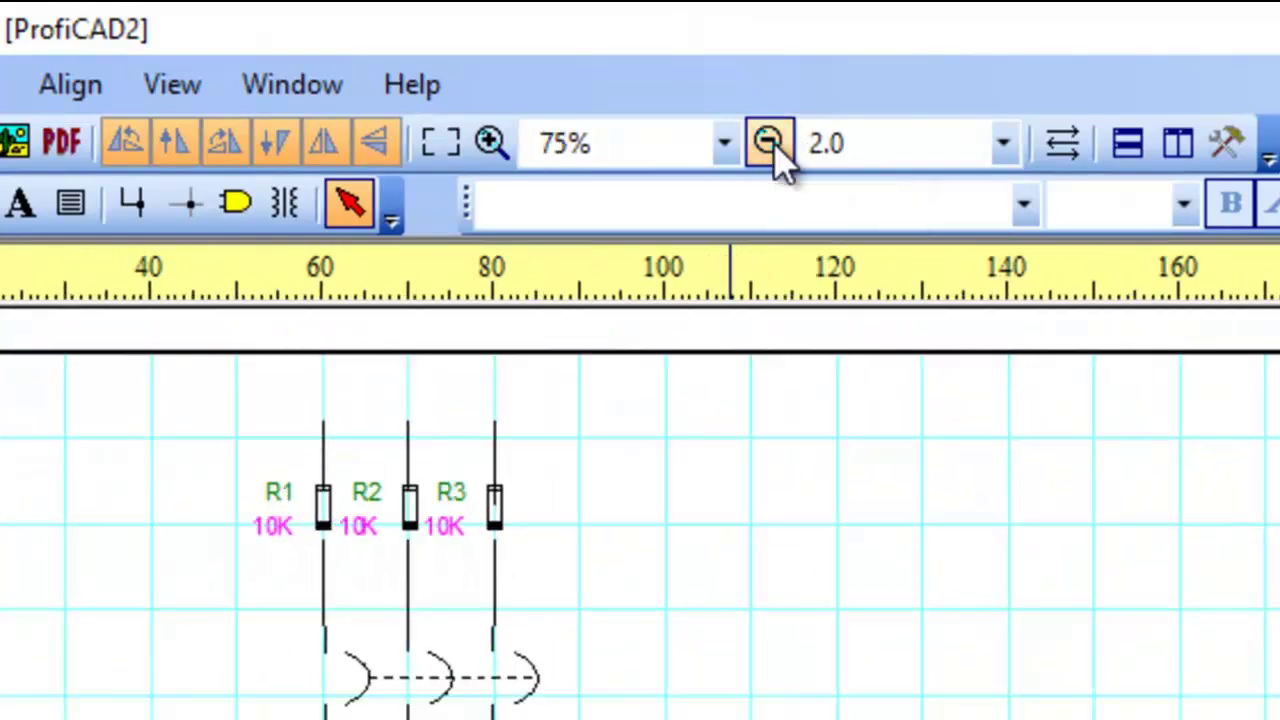
pyautogui.click(775, 150)
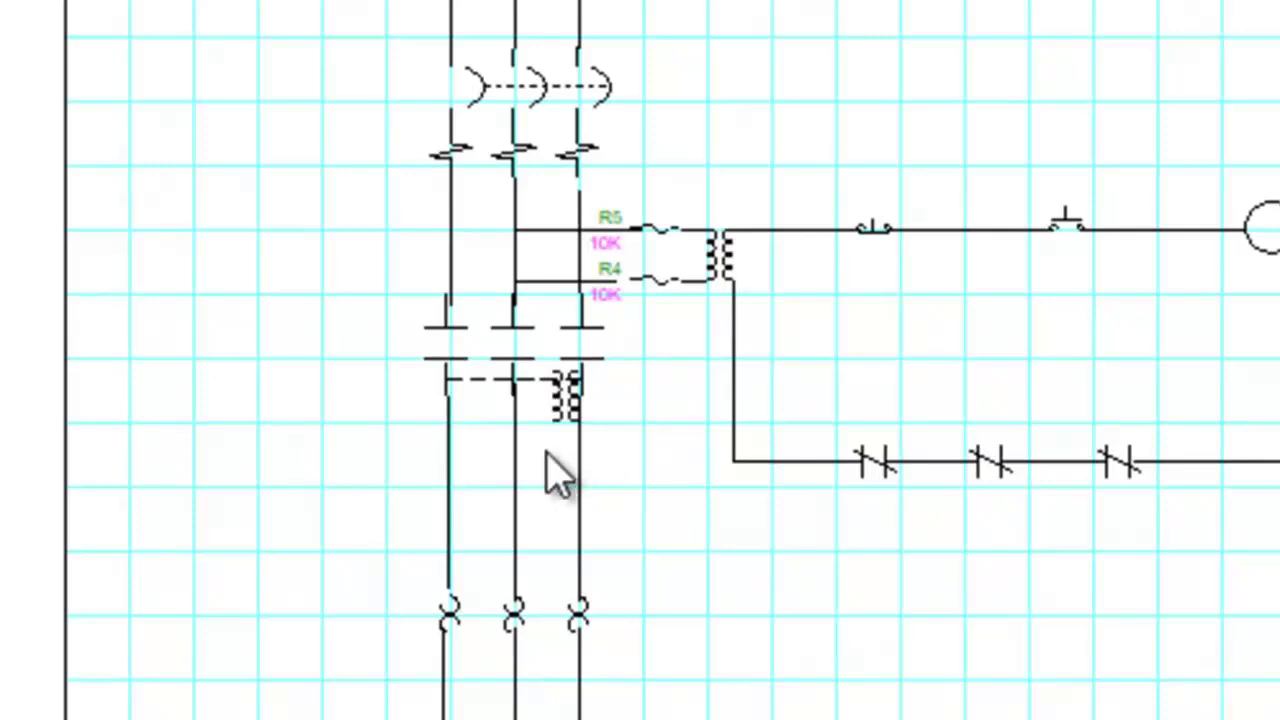
pyautogui.click(566, 408)
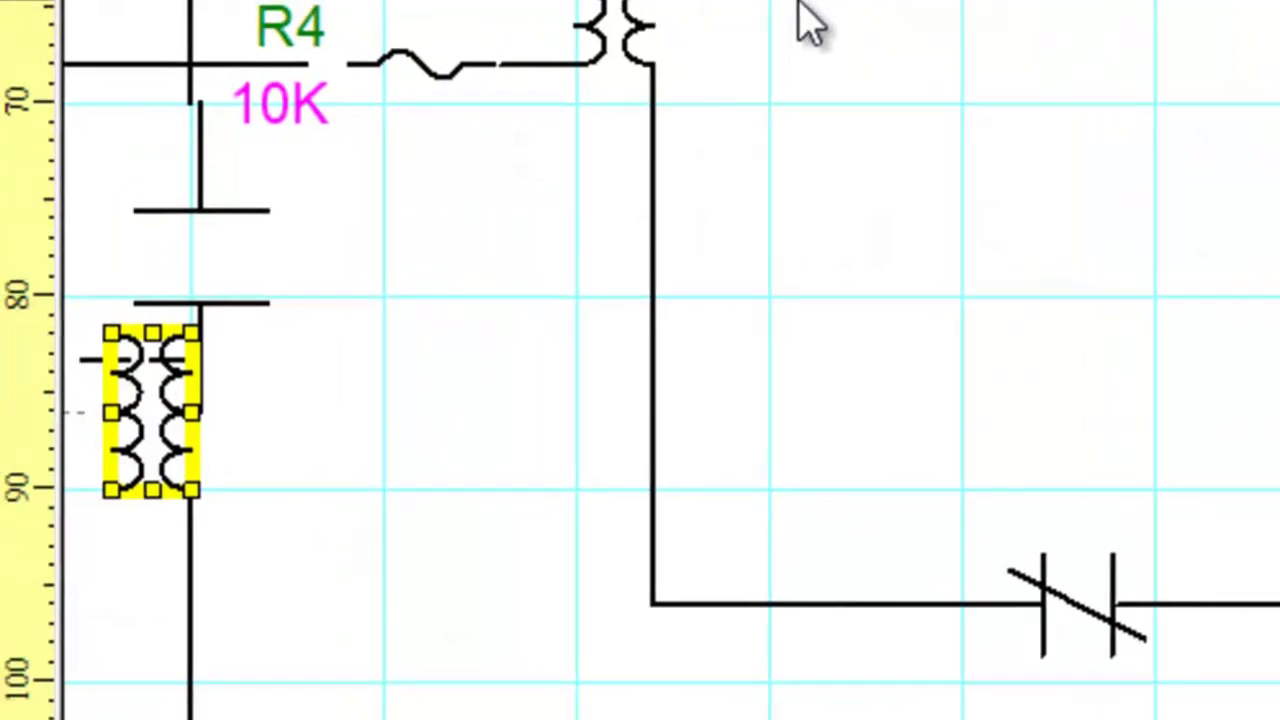
pyautogui.press('Delete')
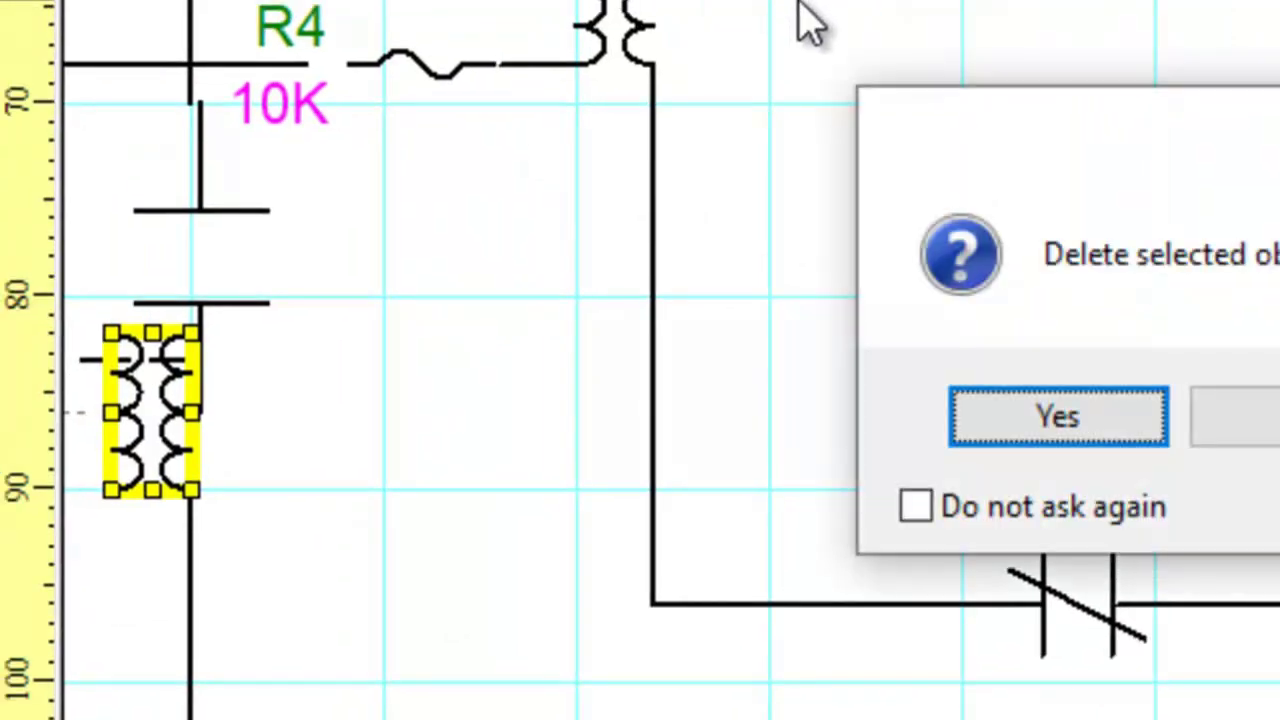
pyautogui.click(1057, 423)
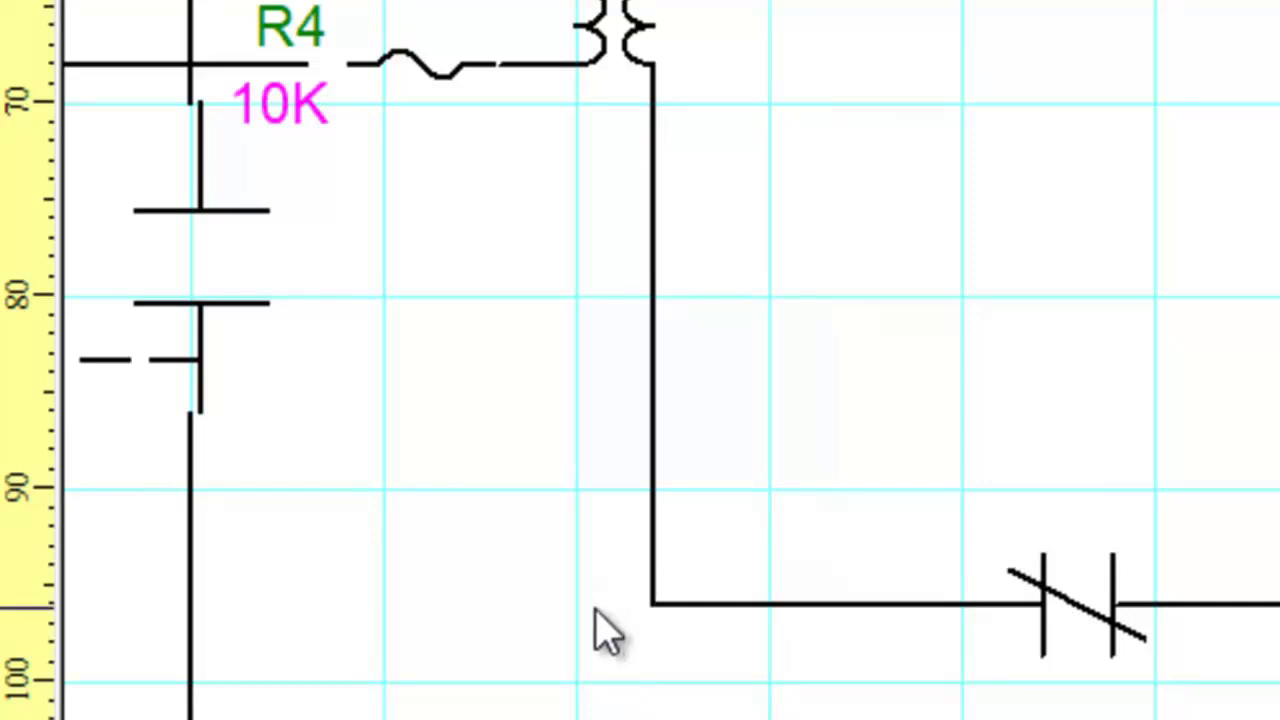
# Step: Examine the whole schematic, from the input fuses and breaker through the contactor to the motor and control circuit
pyautogui.scroll(-5, 595, 608)
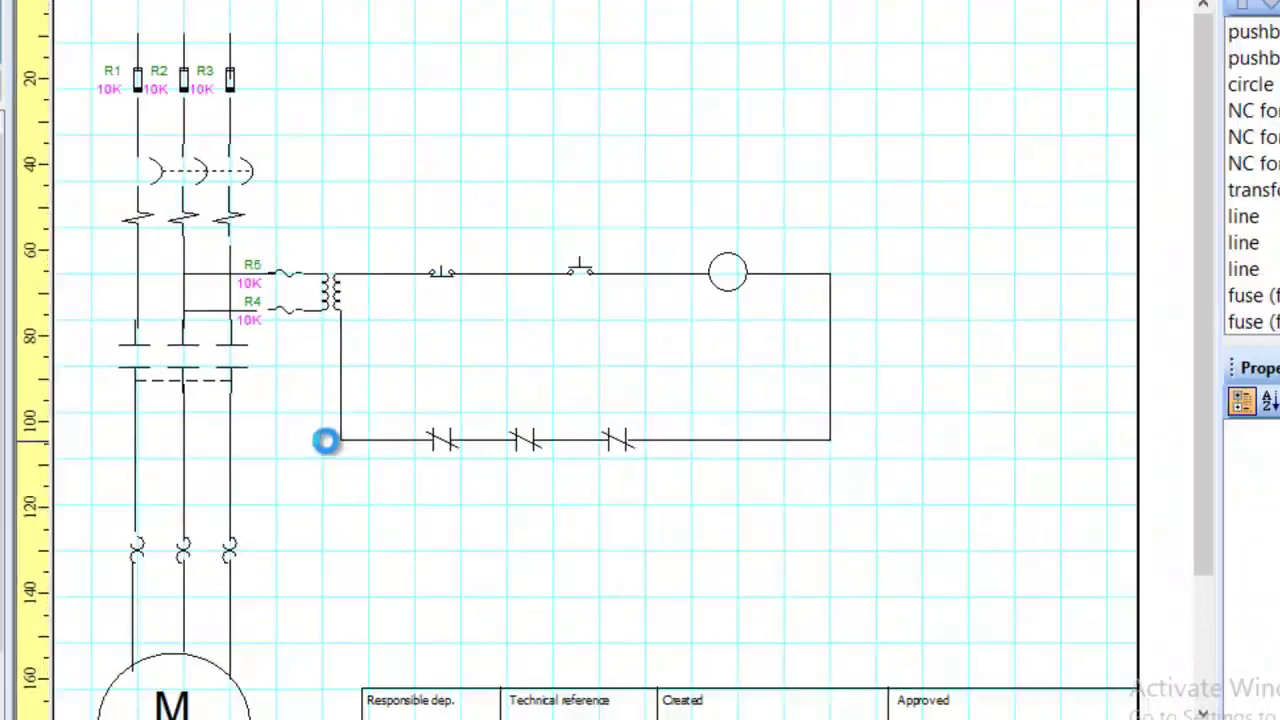
pyautogui.scroll(-2, 326, 441)
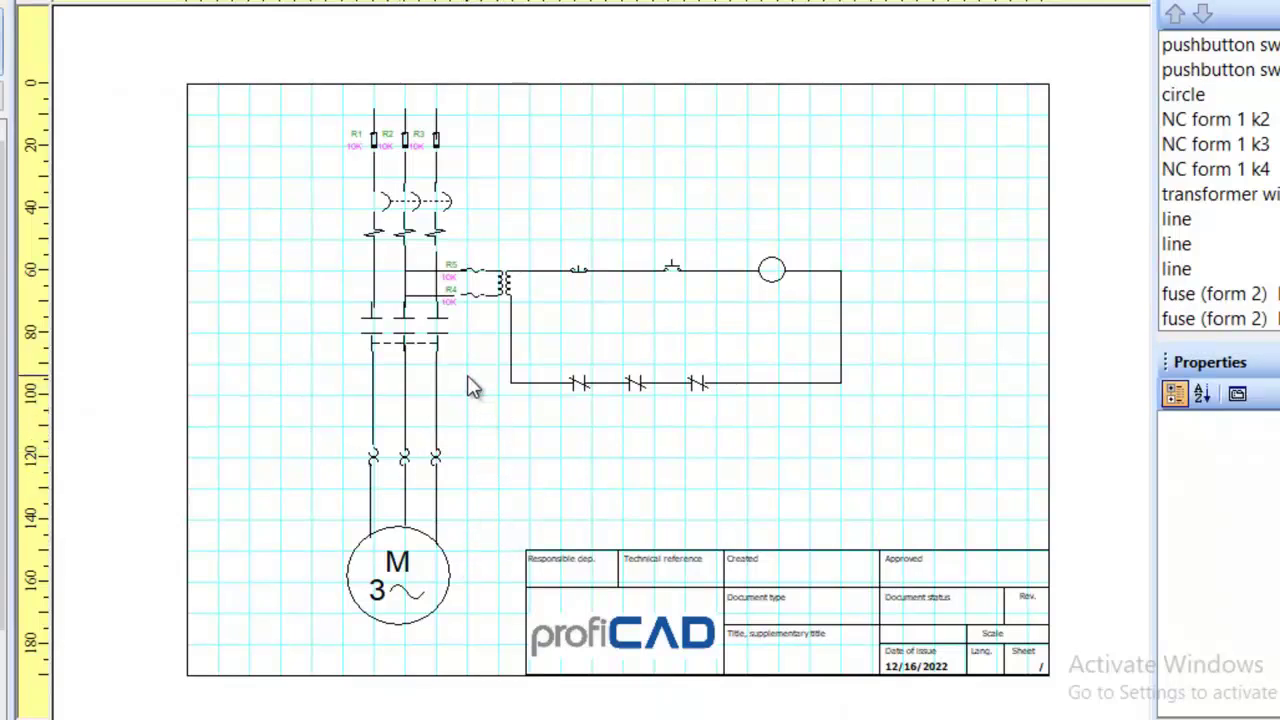
pyautogui.click(408, 350)
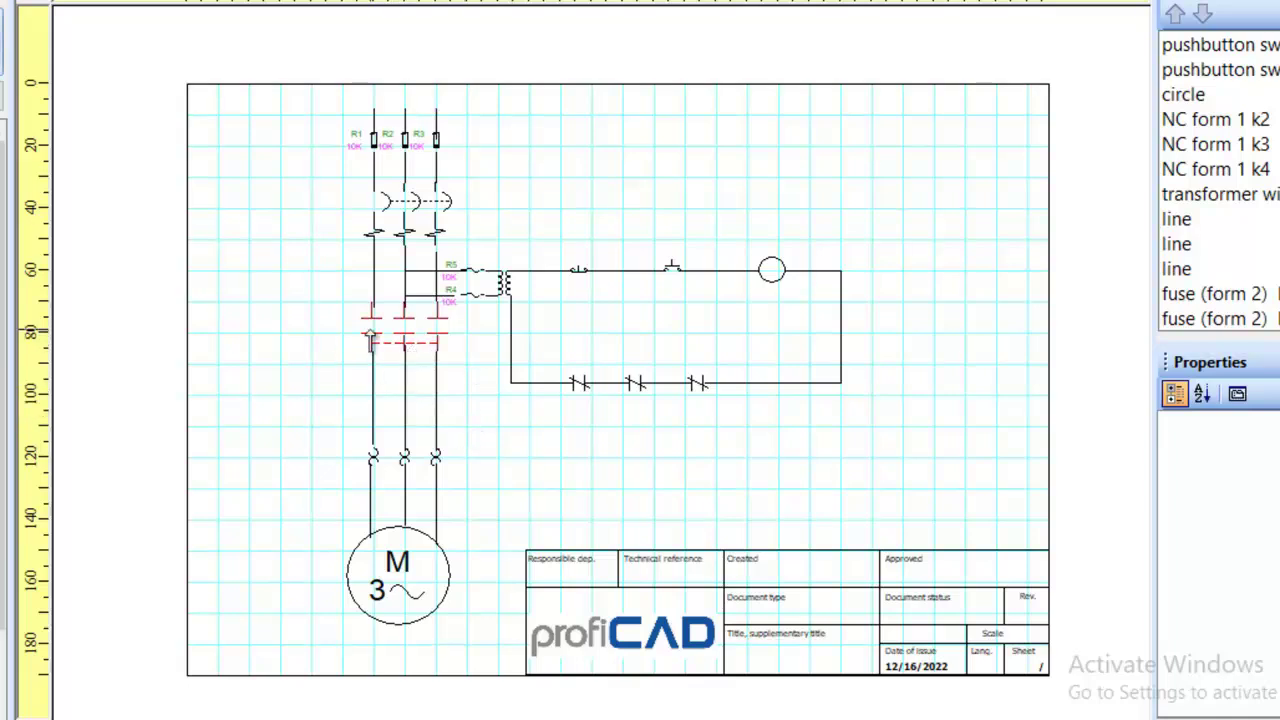
pyautogui.click(410, 563)
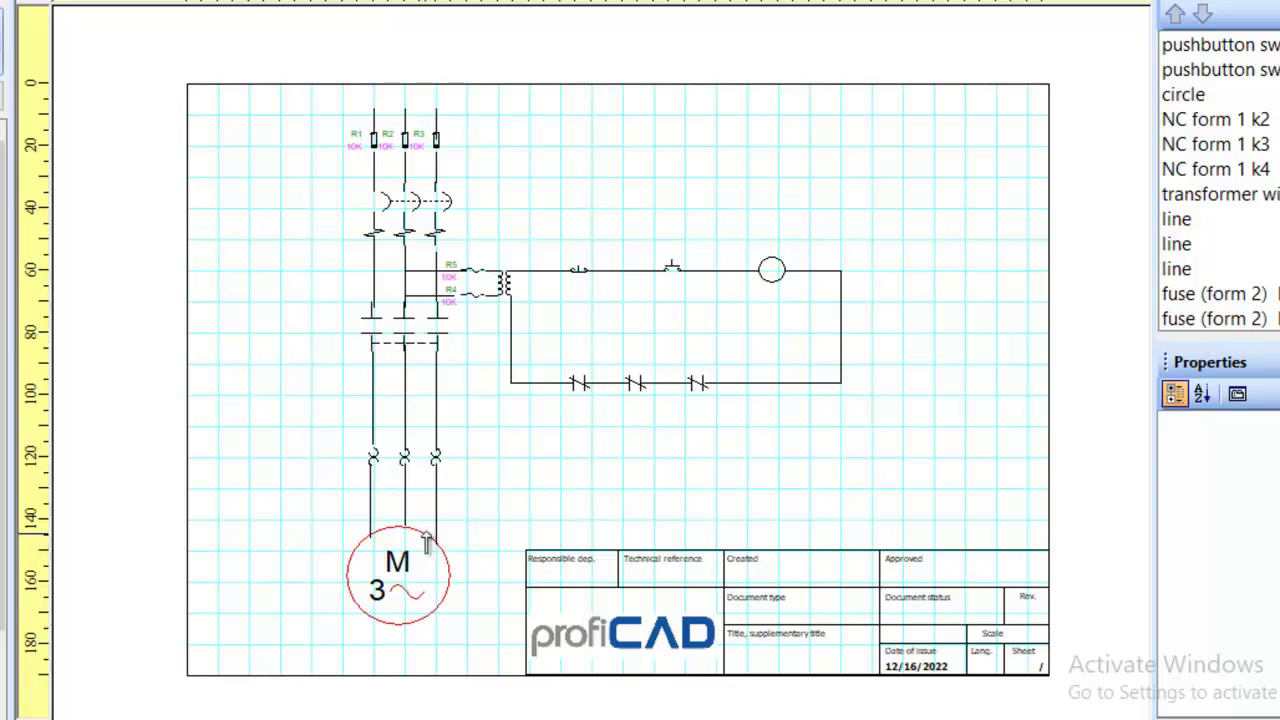
pyautogui.click(458, 500)
pyautogui.scroll(2, 516, 455)
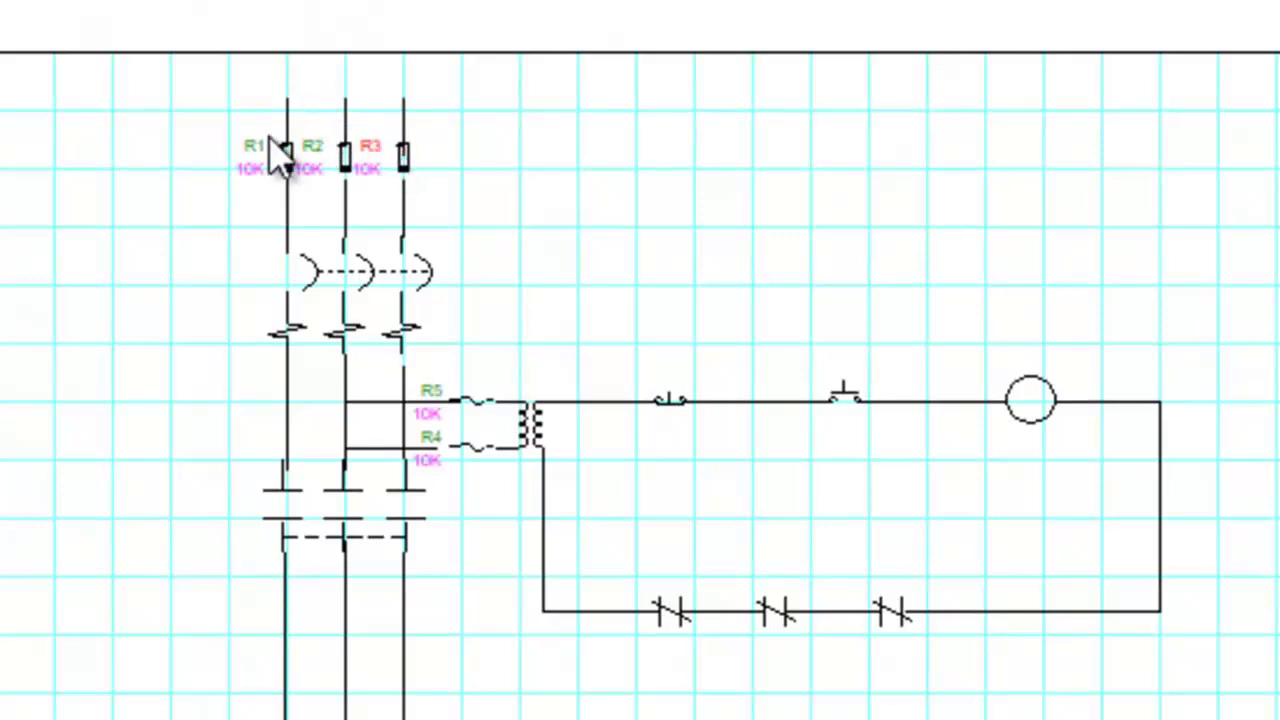
pyautogui.click(410, 258)
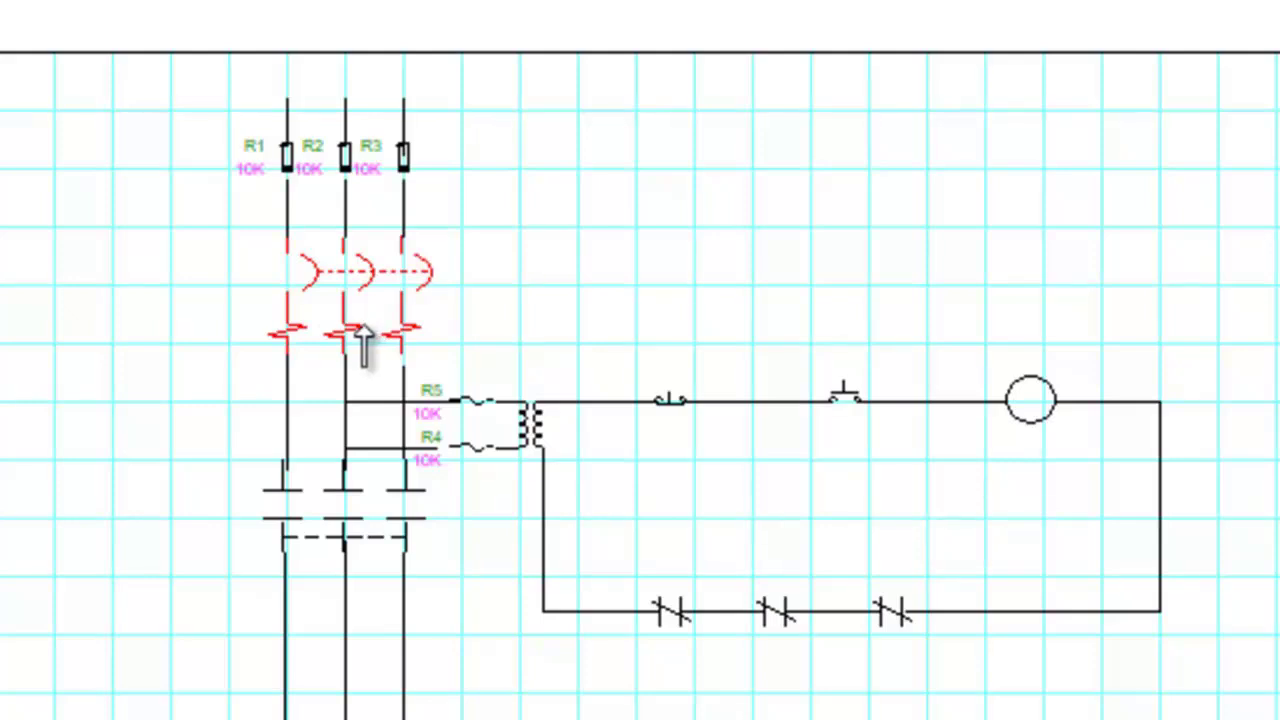
pyautogui.click(445, 523)
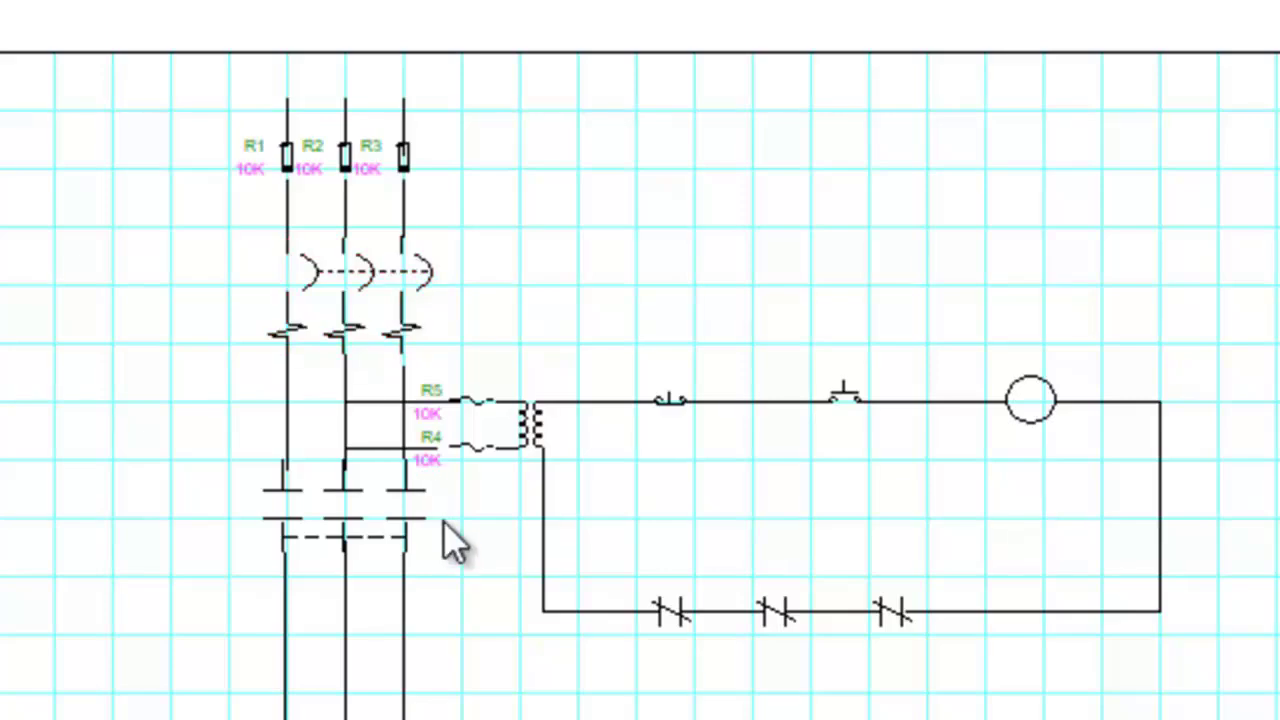
# Step: Move the starting point of the upper control fuse's (R5) supply line from the second phase conductor to the third
pyautogui.scroll(-2, 455, 545)
pyautogui.scroll(4, 455, 545)
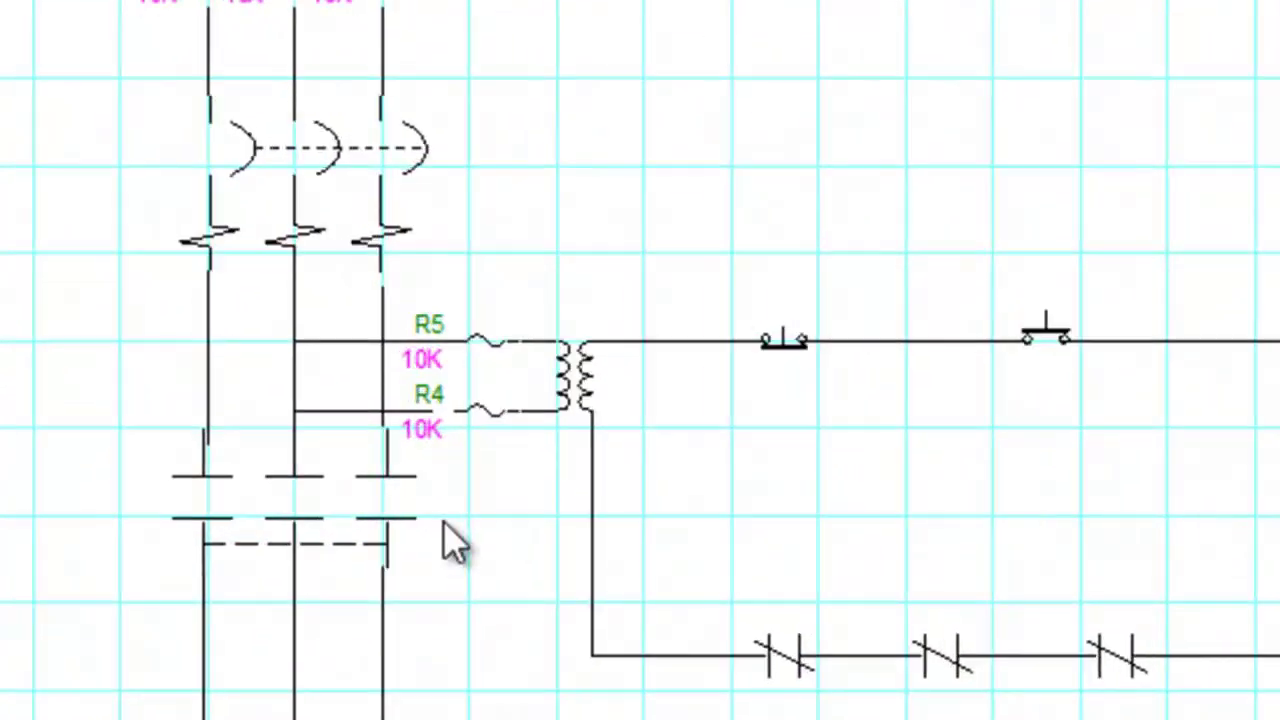
pyautogui.scroll(2, 455, 545)
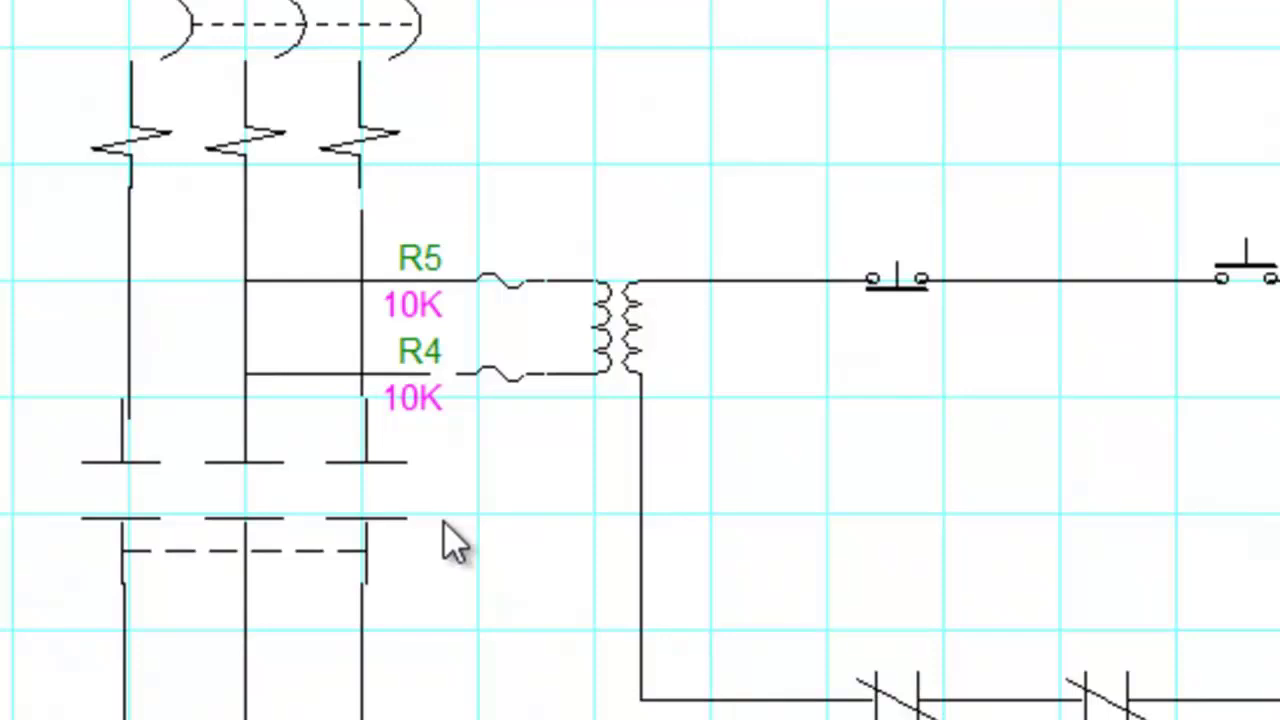
pyautogui.scroll(2, 455, 545)
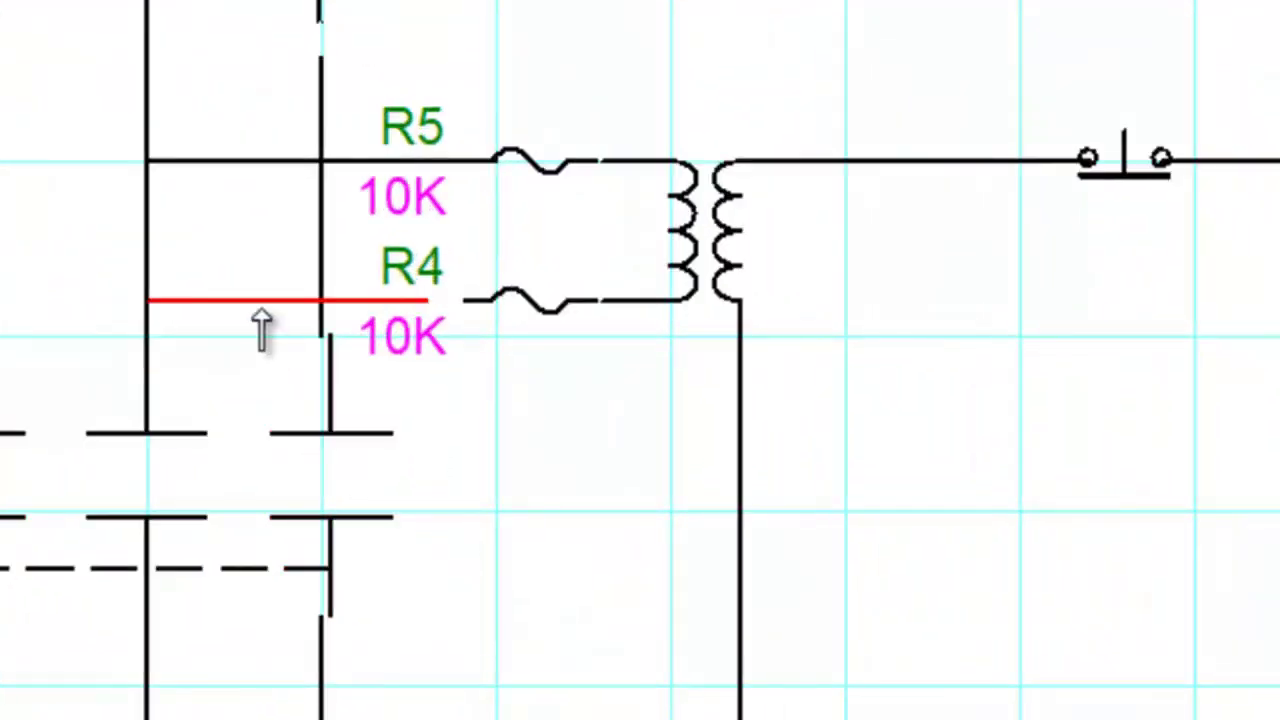
pyautogui.click(261, 310)
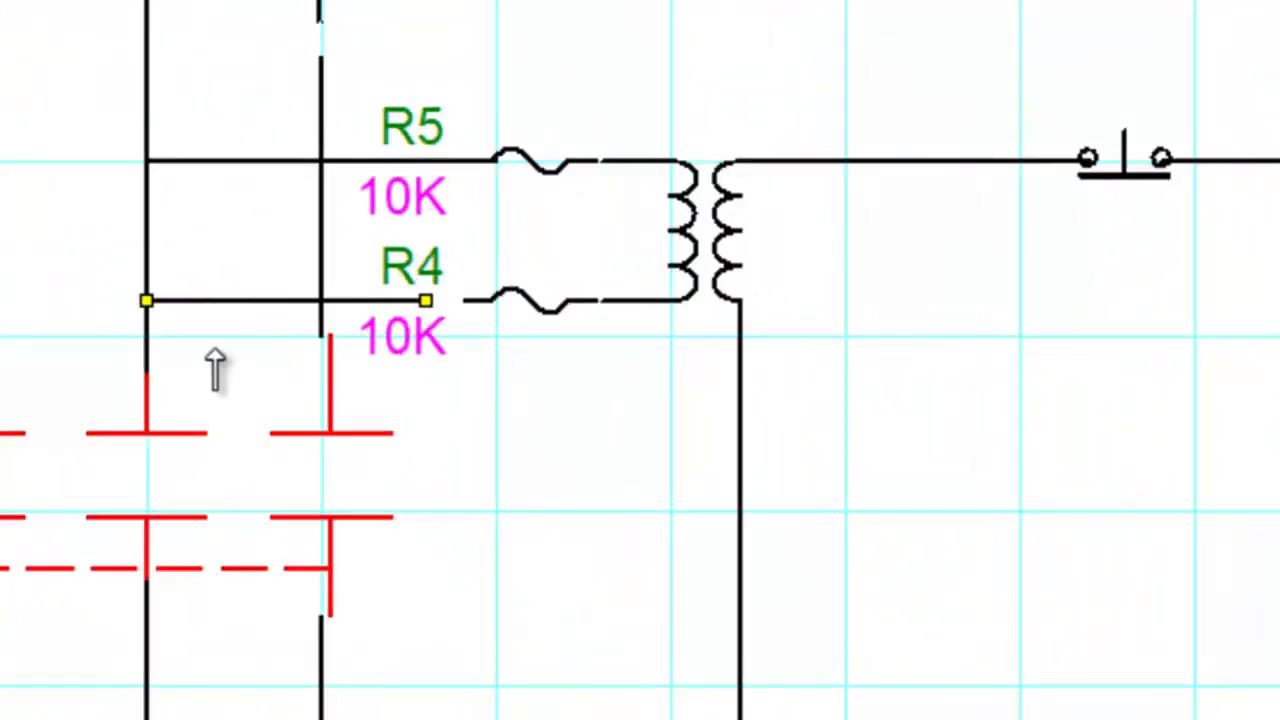
pyautogui.click(228, 163)
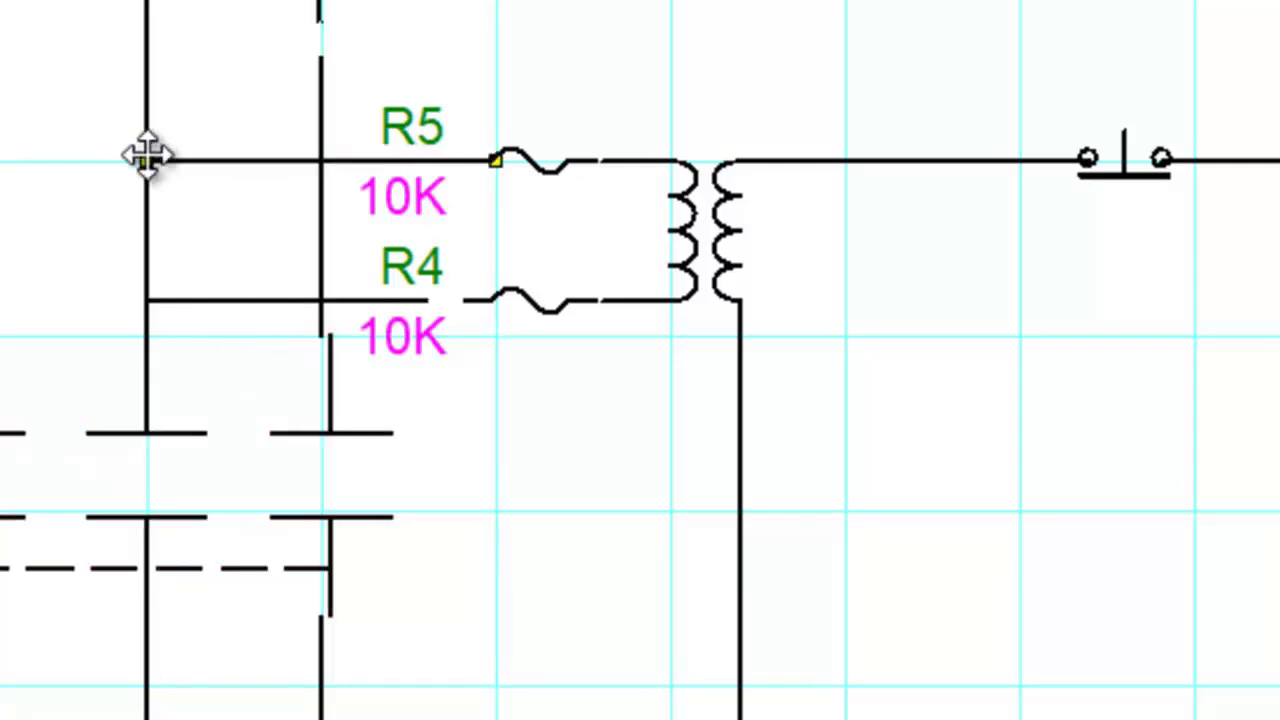
pyautogui.moveTo(147, 157); pyautogui.dragTo(320, 162)
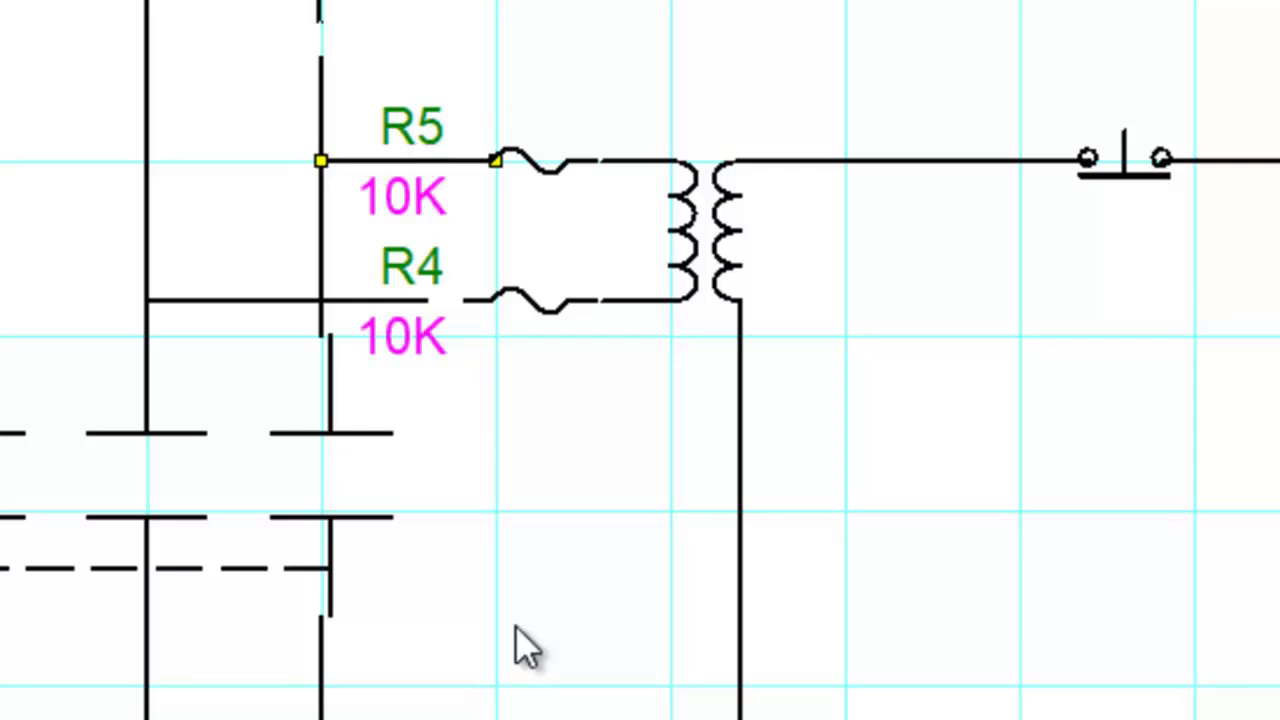
pyautogui.scroll(-5, 515, 645)
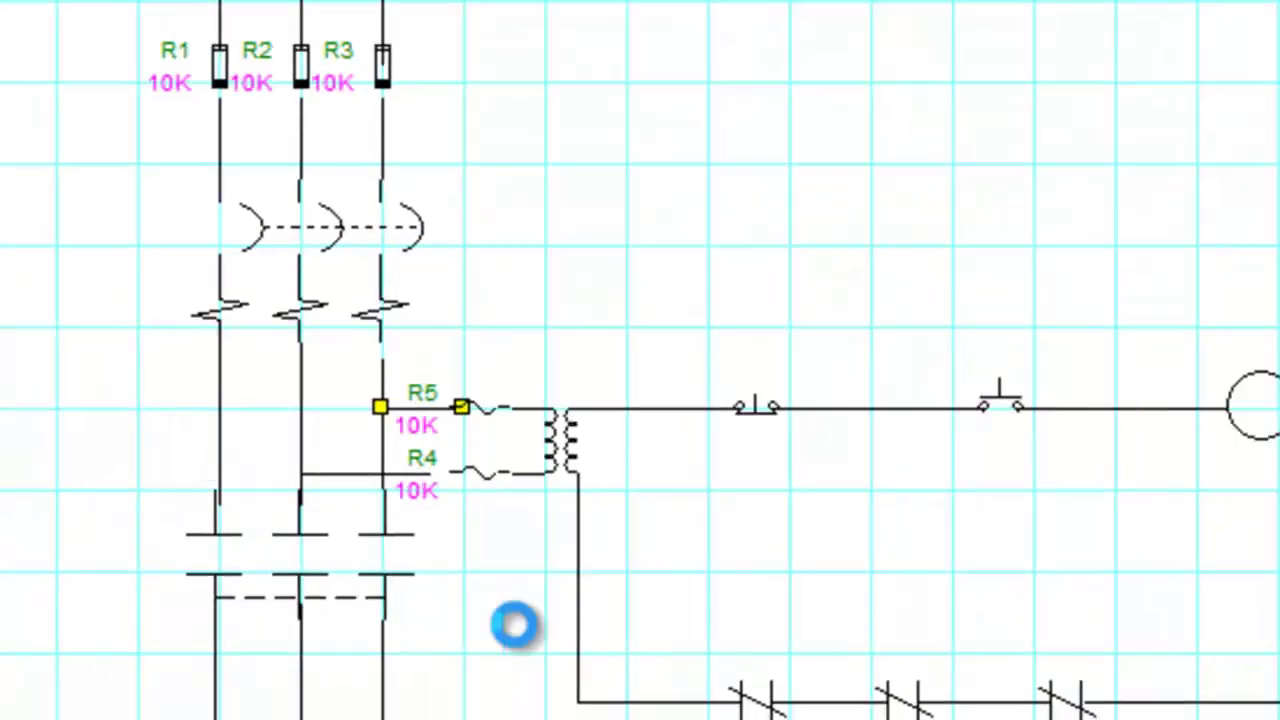
pyautogui.scroll(-5, 515, 630)
pyautogui.scroll(6, 514, 625)
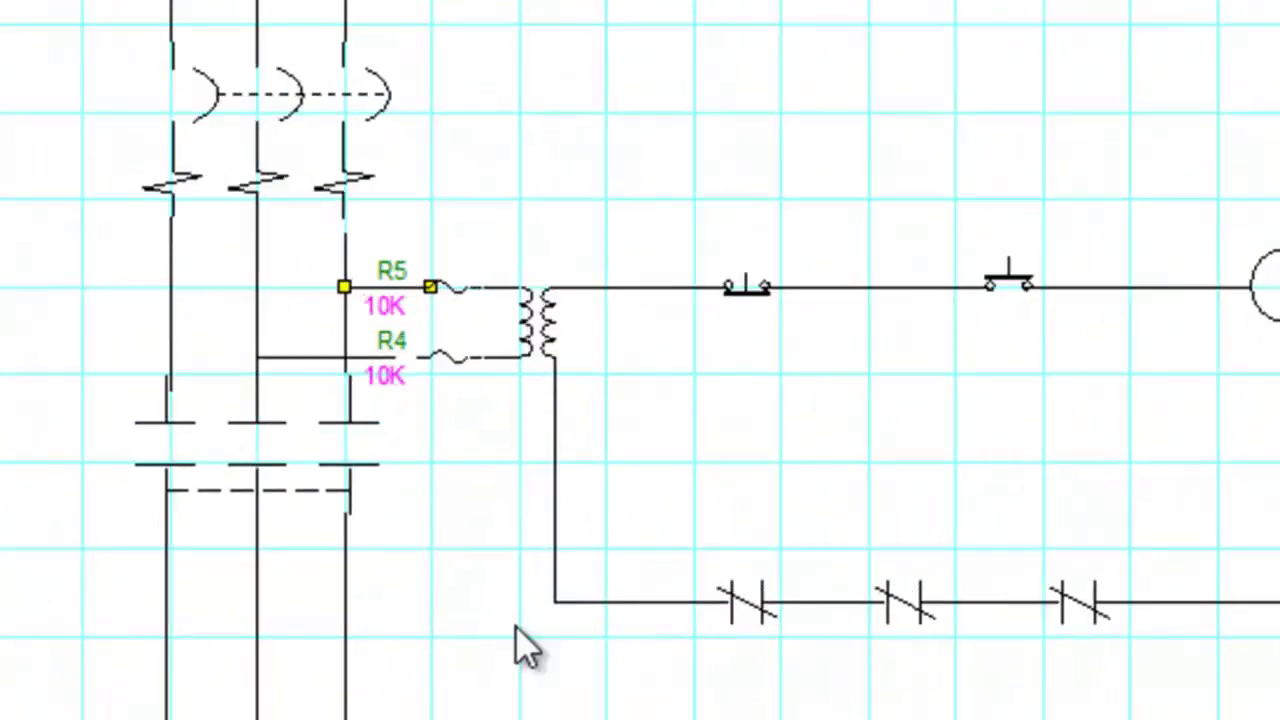
pyautogui.scroll(2, 522, 645)
pyautogui.scroll(-5, 520, 640)
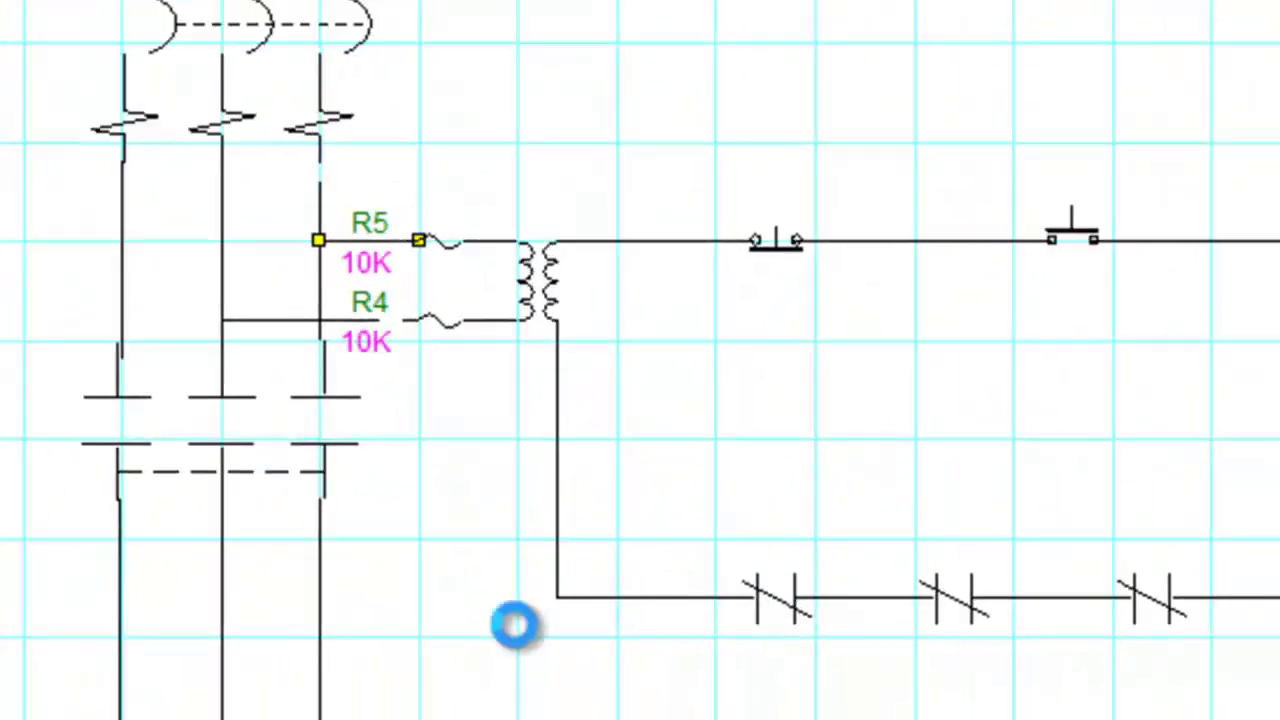
pyautogui.scroll(-1, 515, 625)
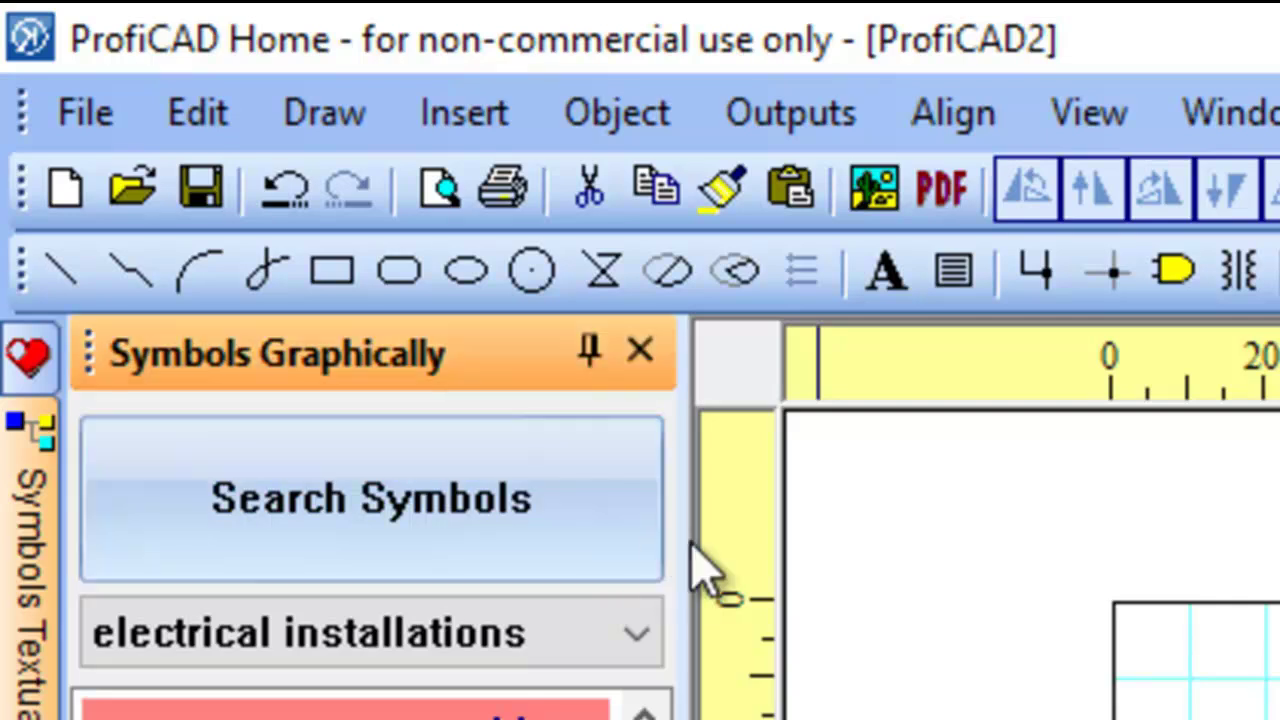
# Step: Insert the text CR and place it just above the coil circle in the control circuit
pyautogui.click(470, 118)
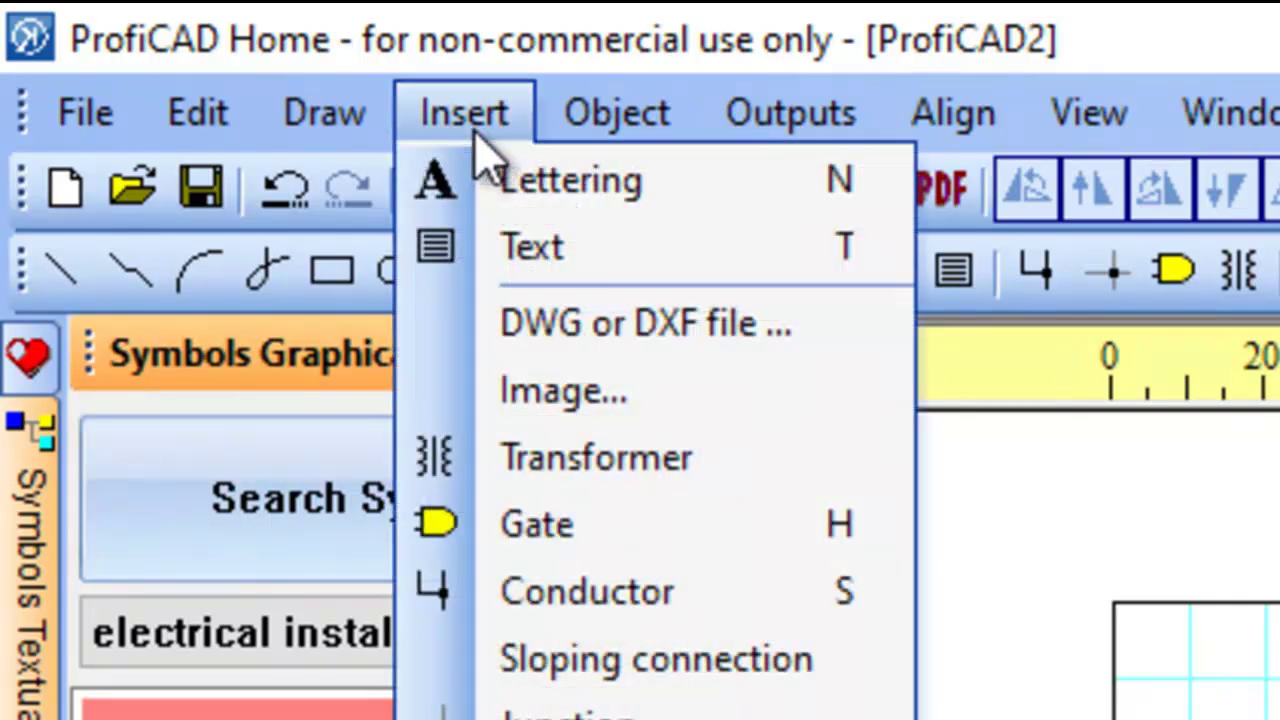
pyautogui.click(522, 250)
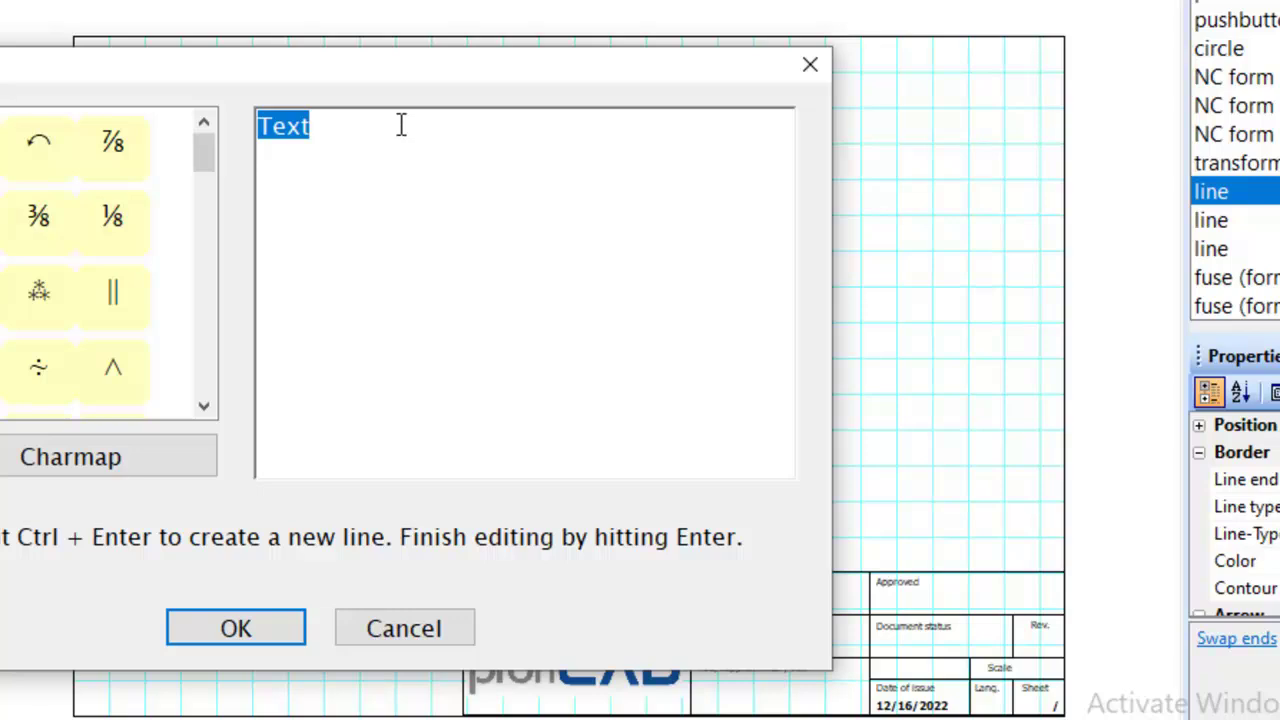
pyautogui.moveTo(432, 79); pyautogui.dragTo(707, 335)
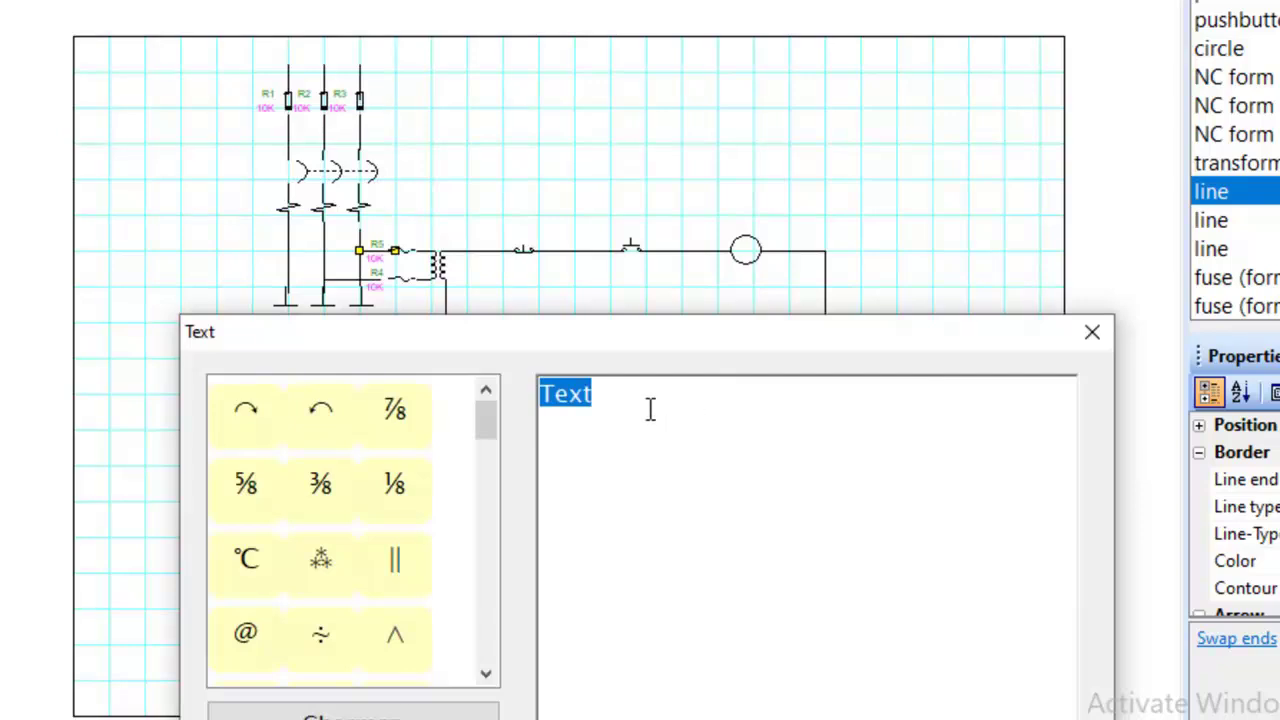
pyautogui.write('CR')
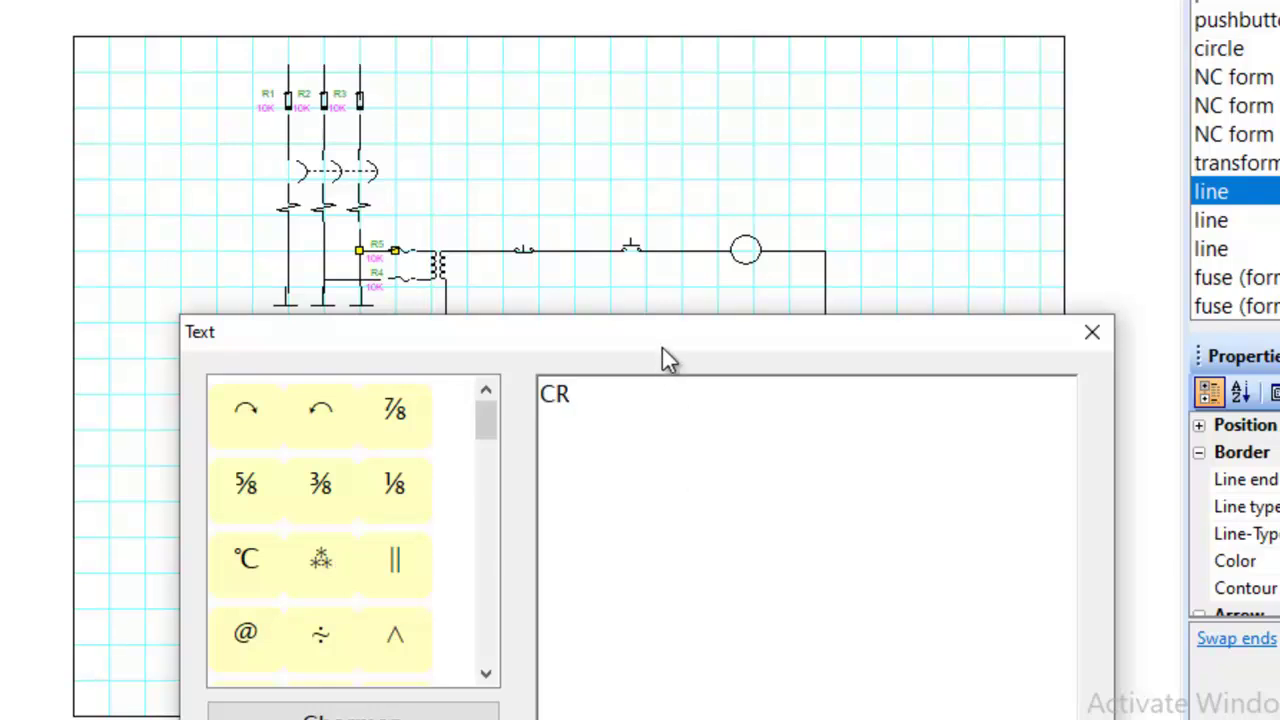
pyautogui.moveTo(662, 343); pyautogui.dragTo(658, 252)
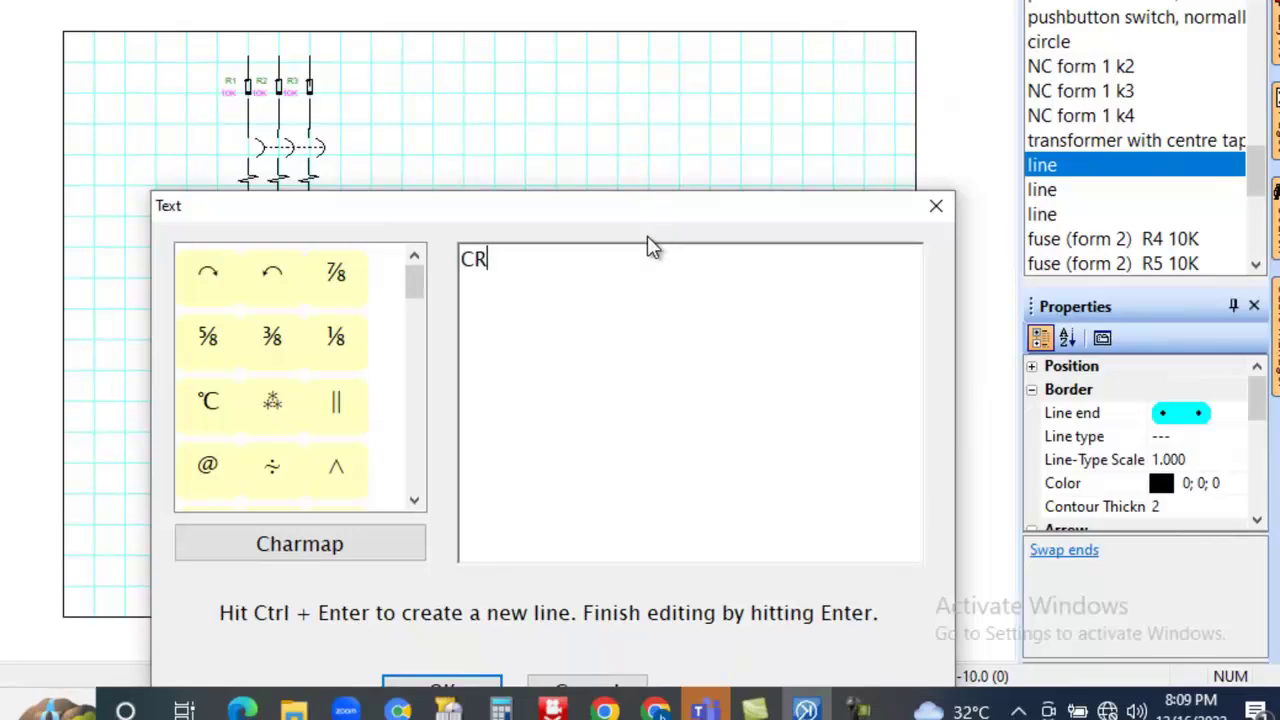
pyautogui.moveTo(580, 208); pyautogui.dragTo(521, 106)
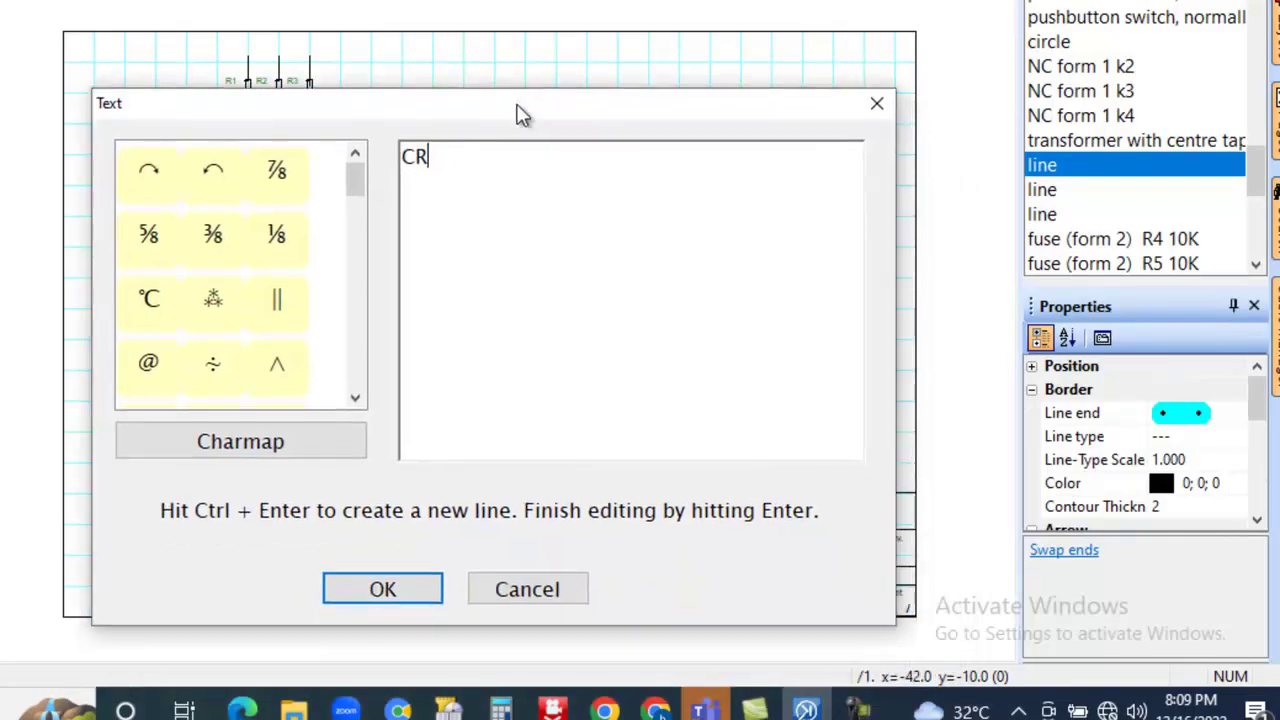
pyautogui.click(397, 588)
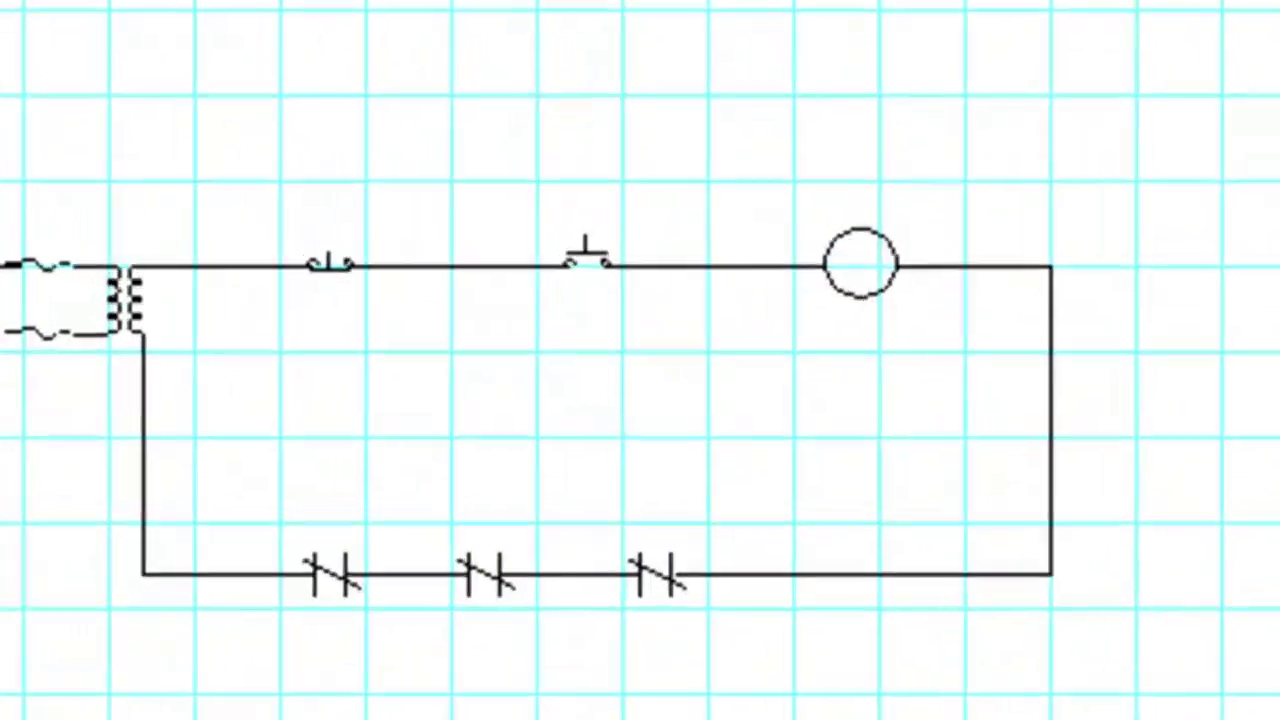
pyautogui.moveTo(792, 715); pyautogui.dragTo(944, 189)
pyautogui.moveTo(1024, 195); pyautogui.dragTo(924, 188)
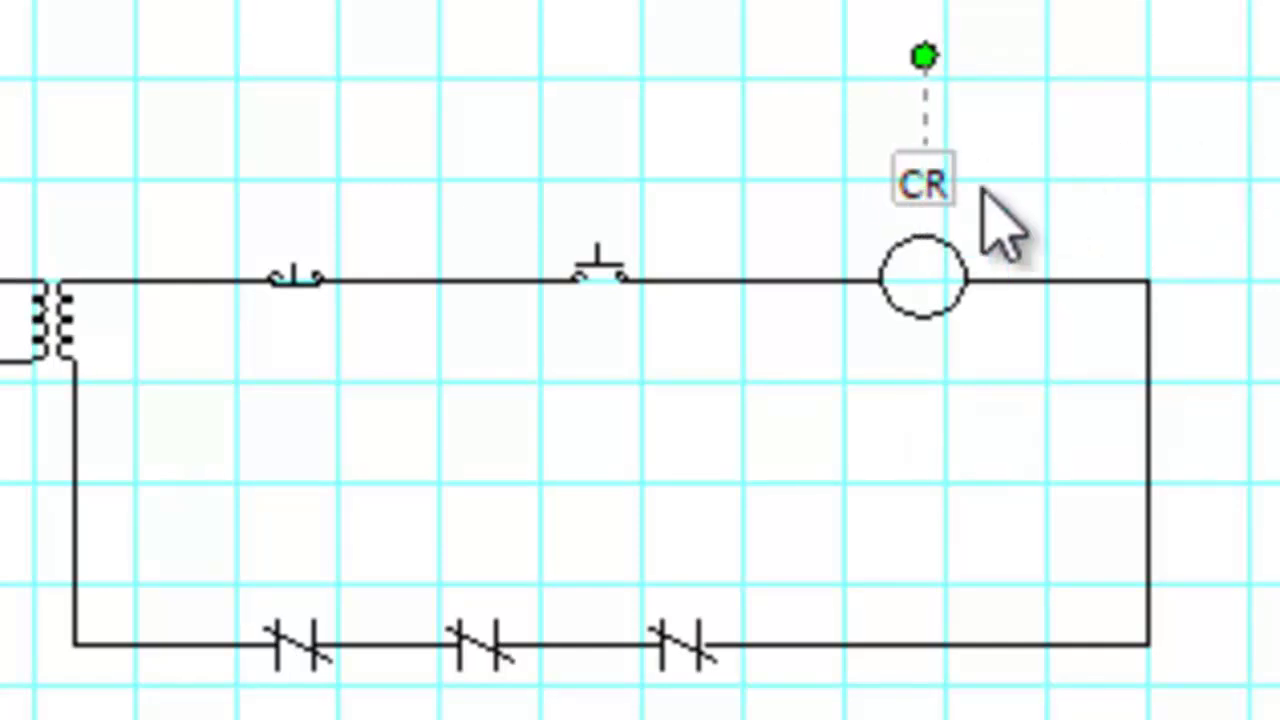
pyautogui.click(958, 192)
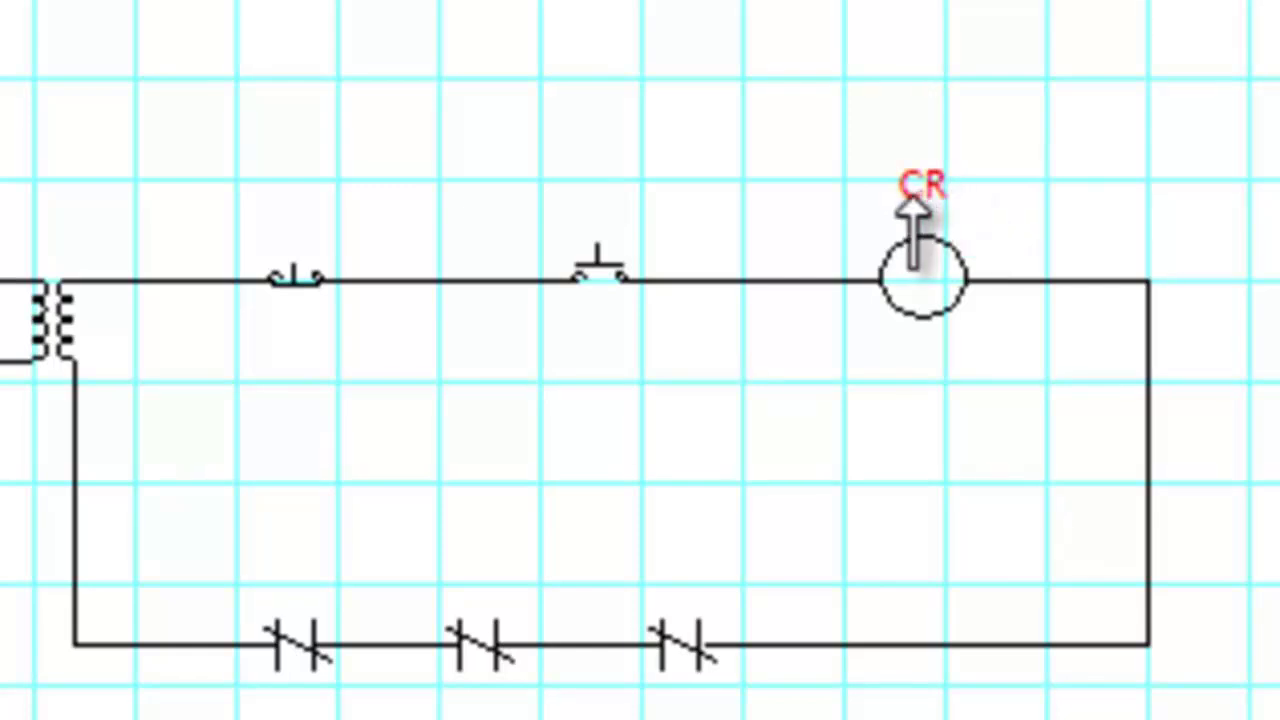
# Step: Copy the coil's CR label and place the copy to the left of the contactor's main contacts in the power circuit
pyautogui.click(913, 198)
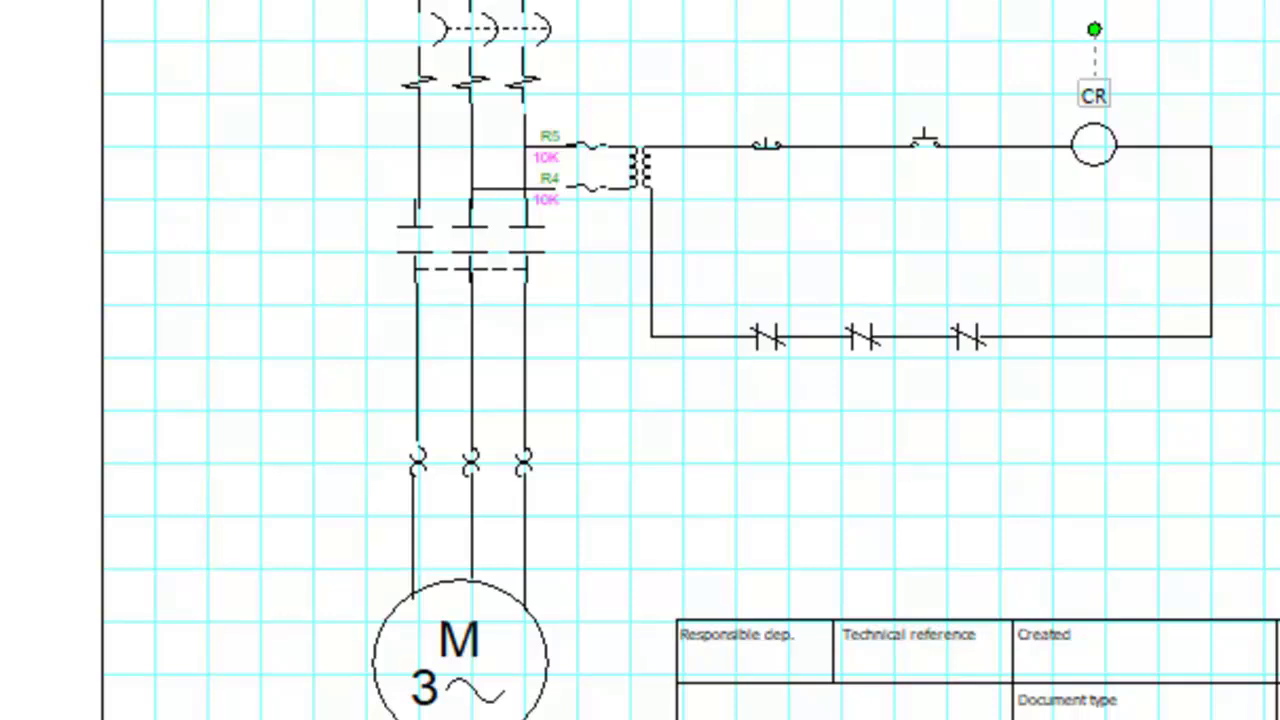
pyautogui.click(1109, 91)
pyautogui.click(1104, 98)
pyautogui.hotkey('ctrl', 'v')
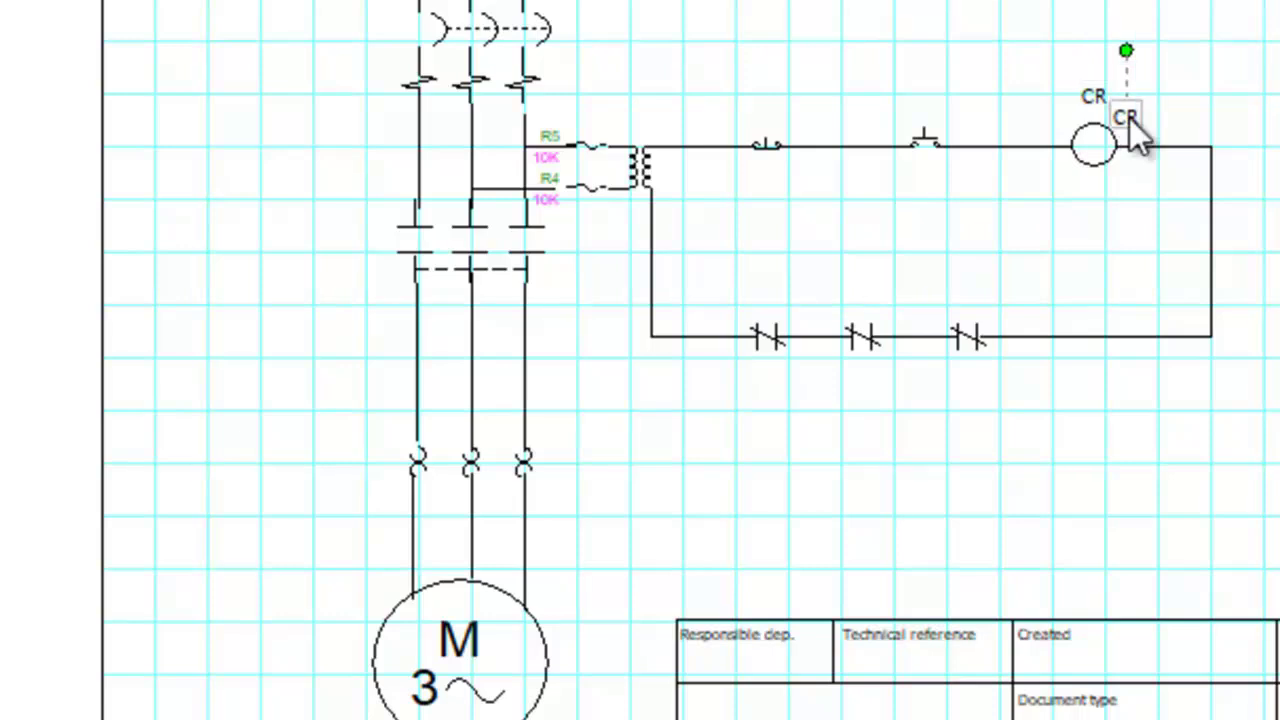
pyautogui.moveTo(1129, 118); pyautogui.dragTo(363, 243)
pyautogui.press('Escape')
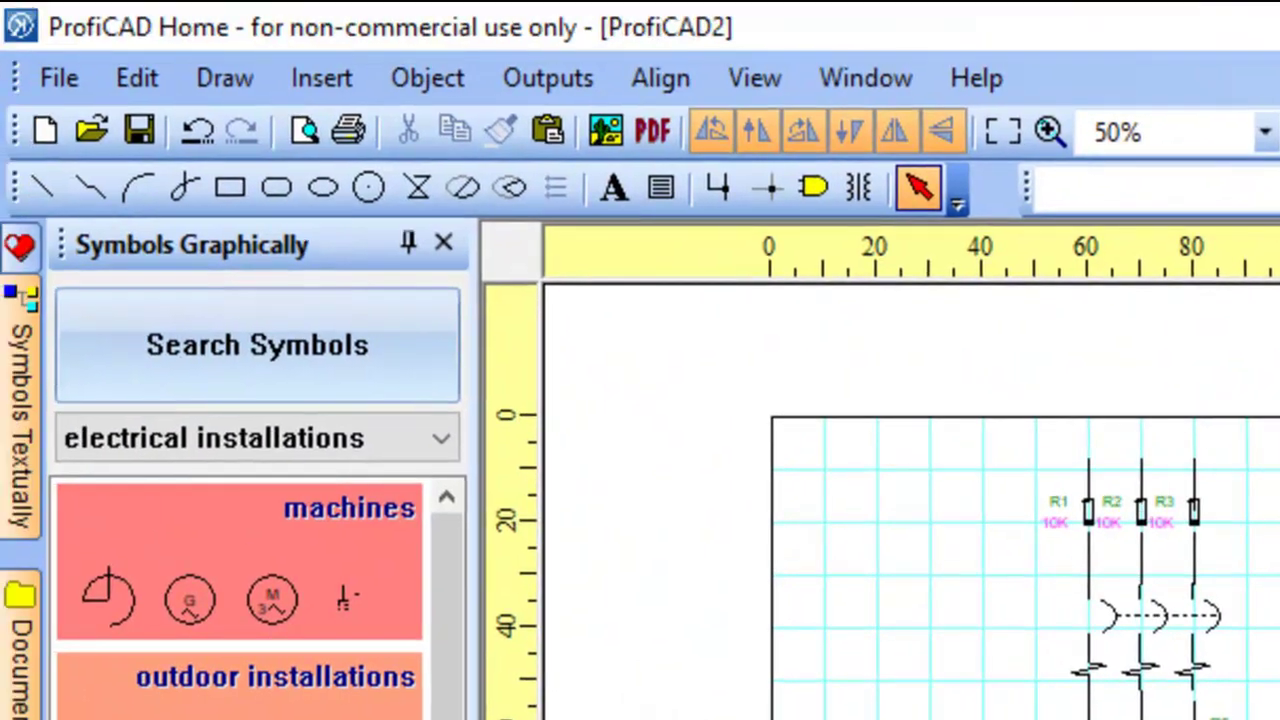
# Step: Insert the text START and place it above the normally open pushbutton in the control circuit
pyautogui.click(325, 78)
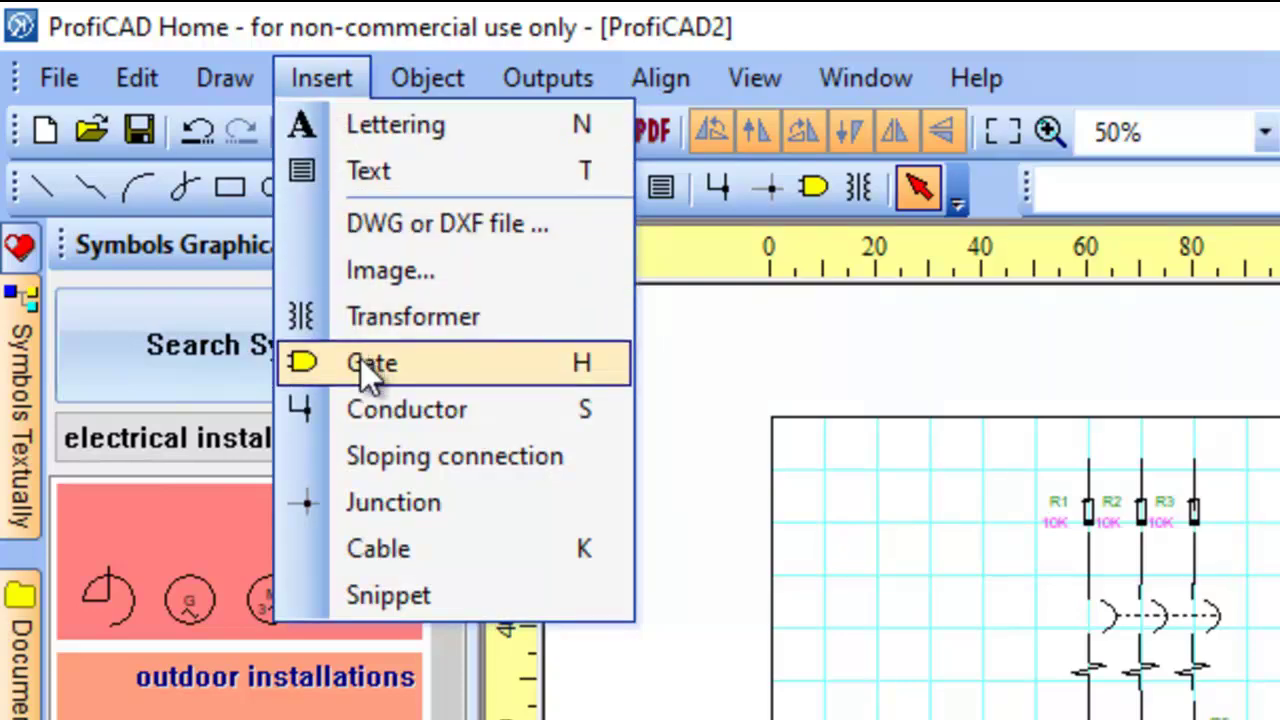
pyautogui.press('Escape')
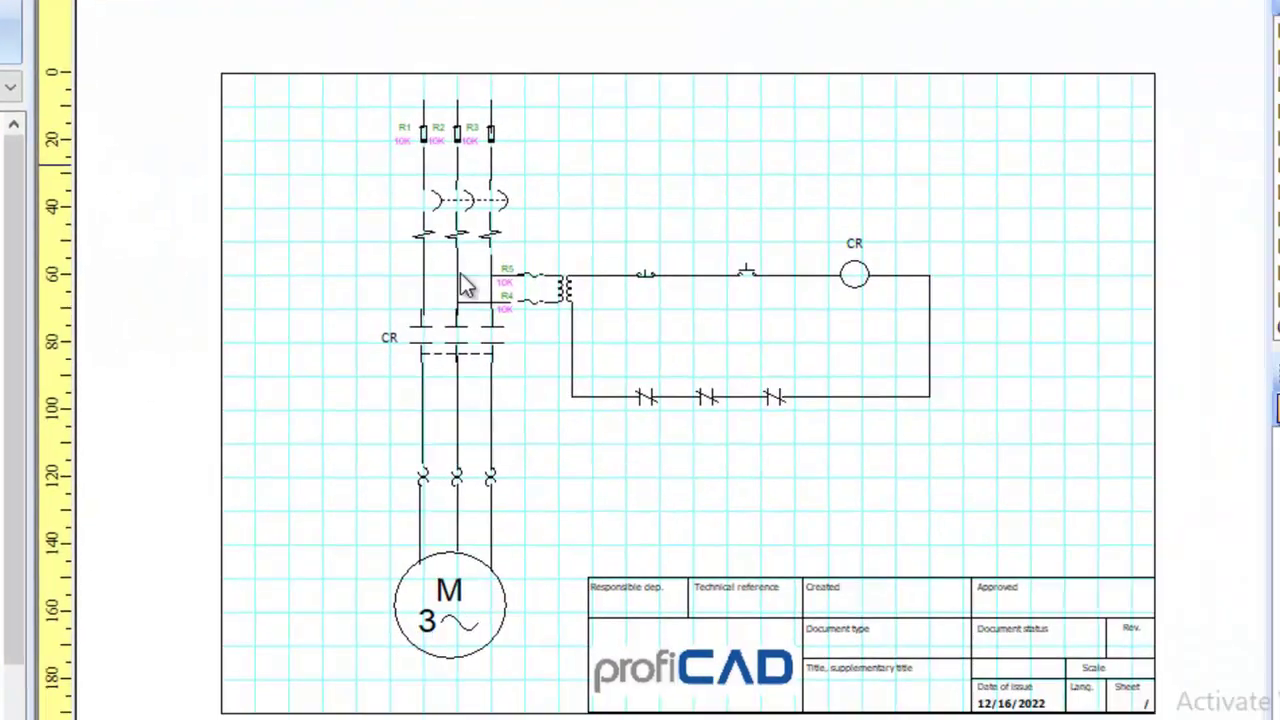
pyautogui.click(928, 584)
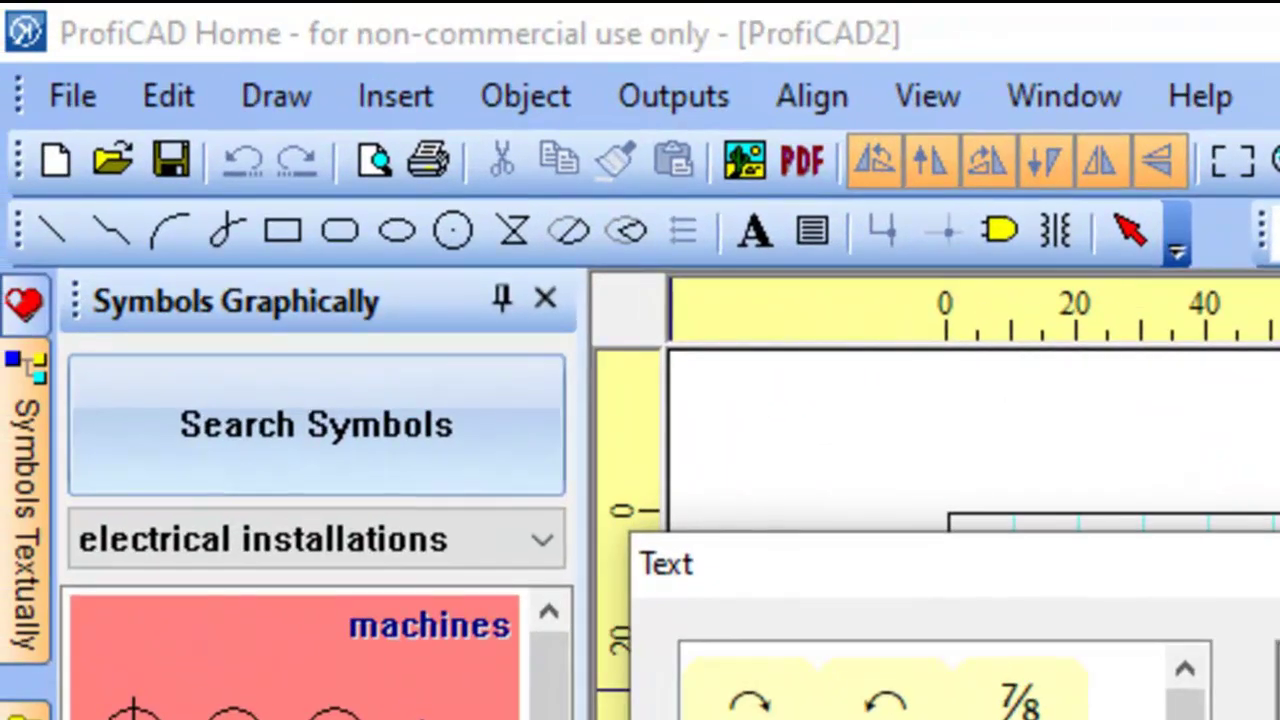
pyautogui.write('START')
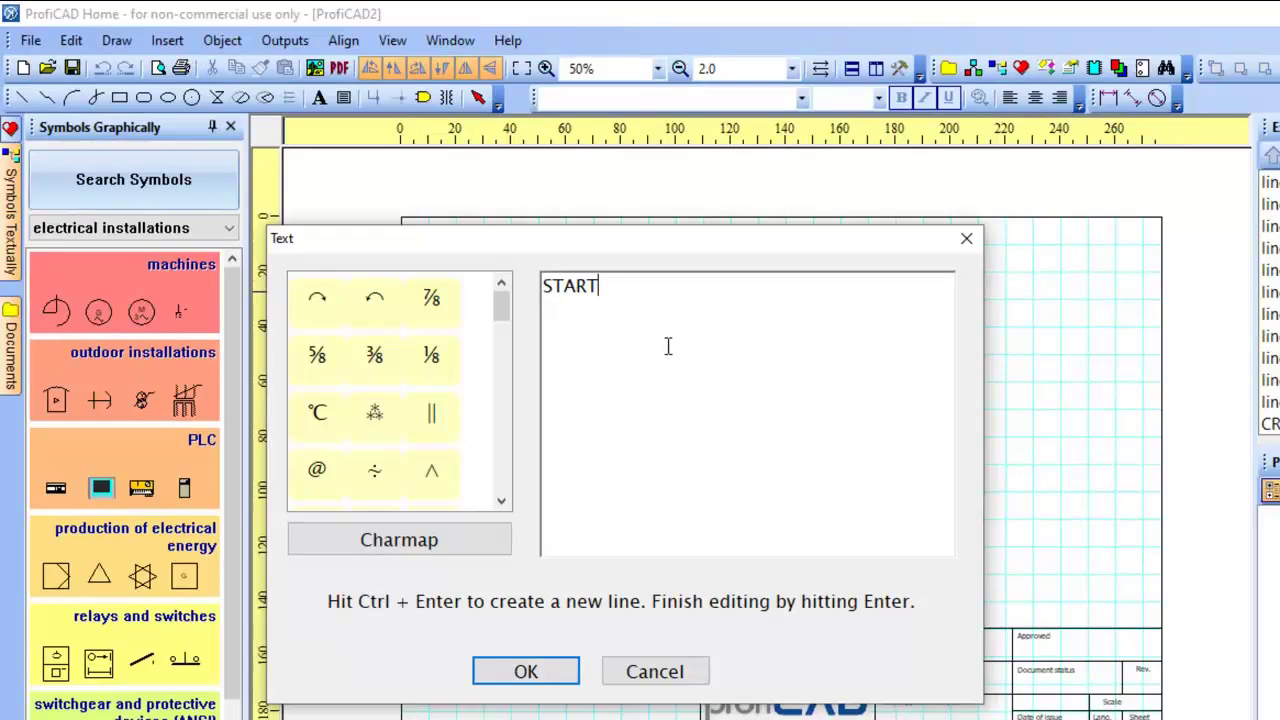
pyautogui.click(527, 672)
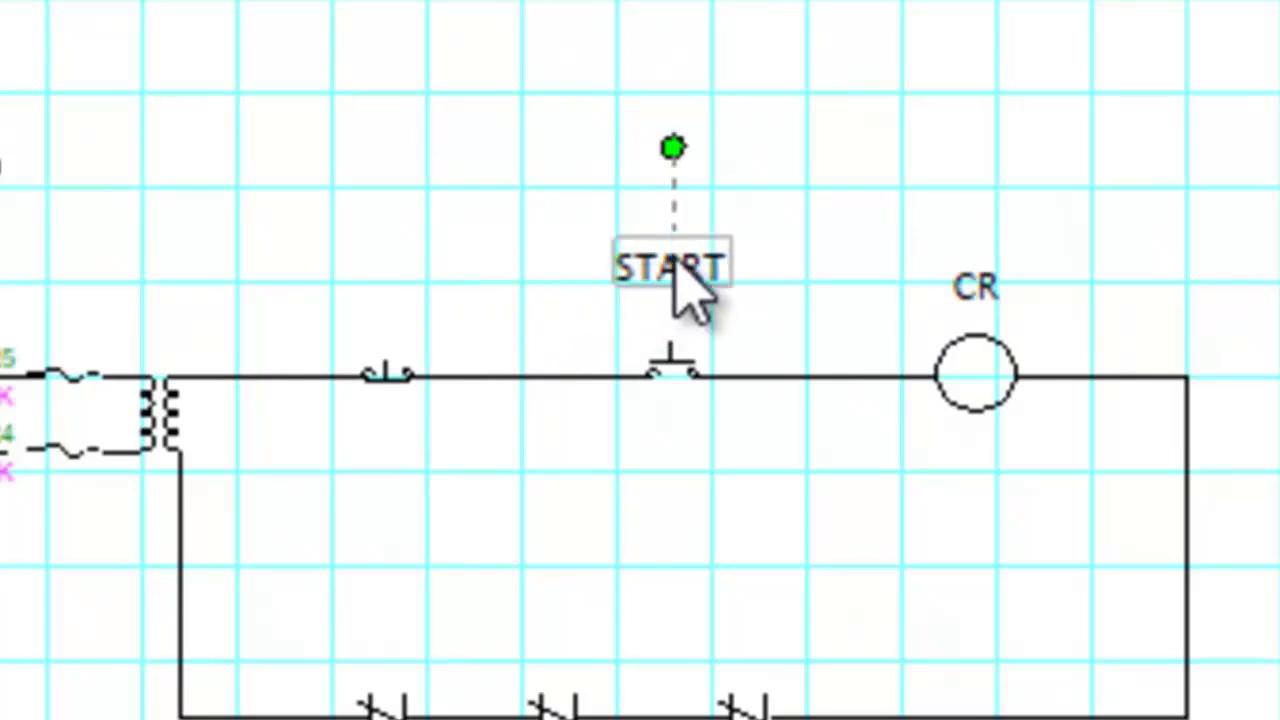
pyautogui.click(675, 265)
pyautogui.click(676, 280)
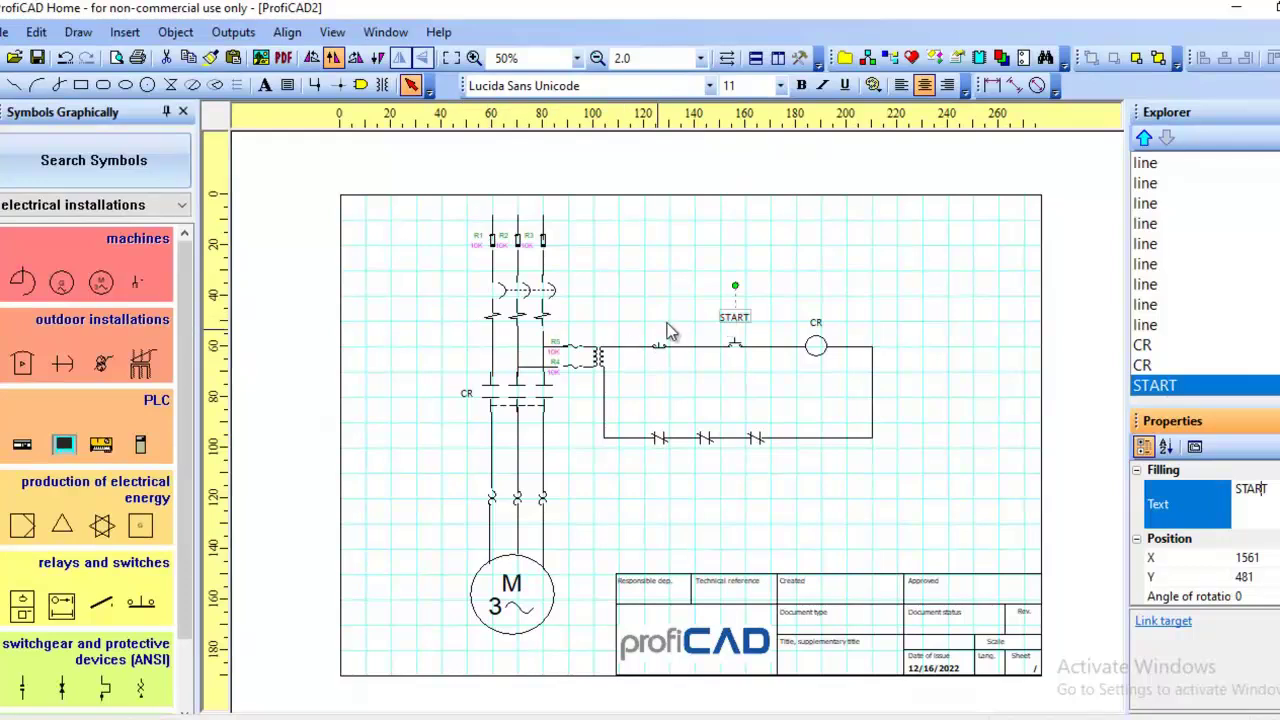
# Step: Insert the text STOP and place it above the normally closed pushbutton, level with the START label
pyautogui.click(130, 36)
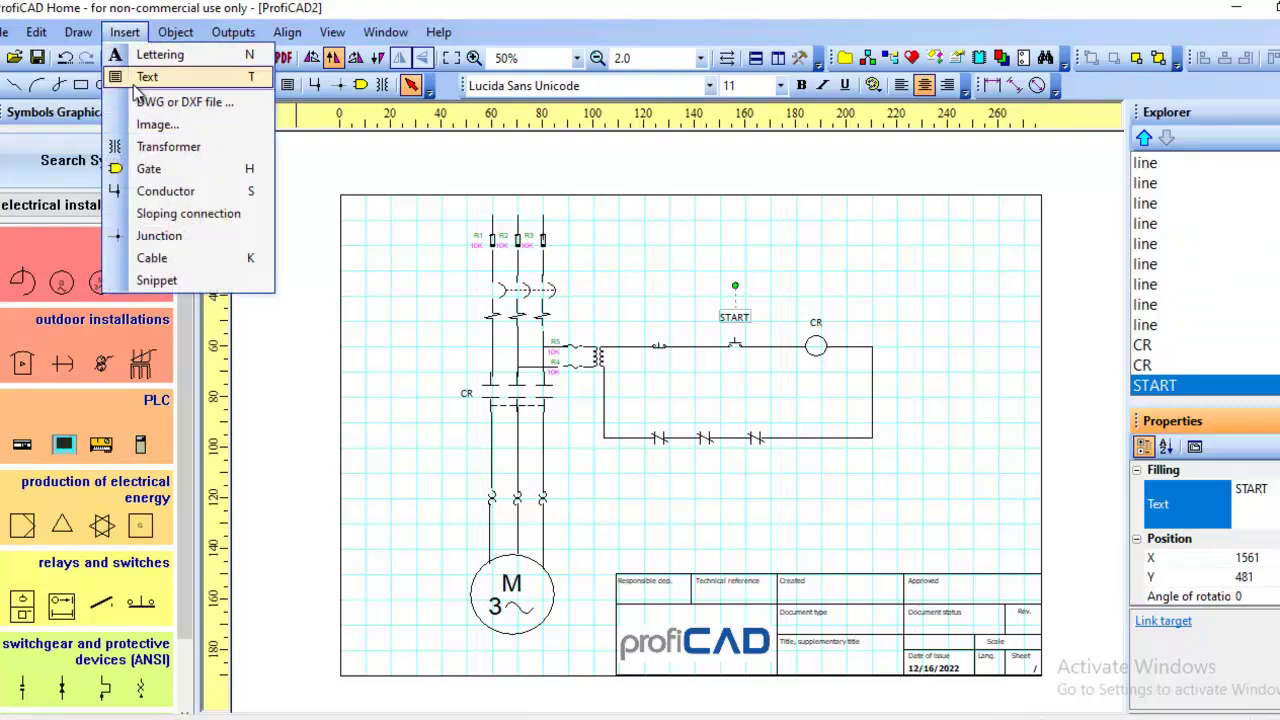
pyautogui.click(140, 80)
pyautogui.click(606, 304)
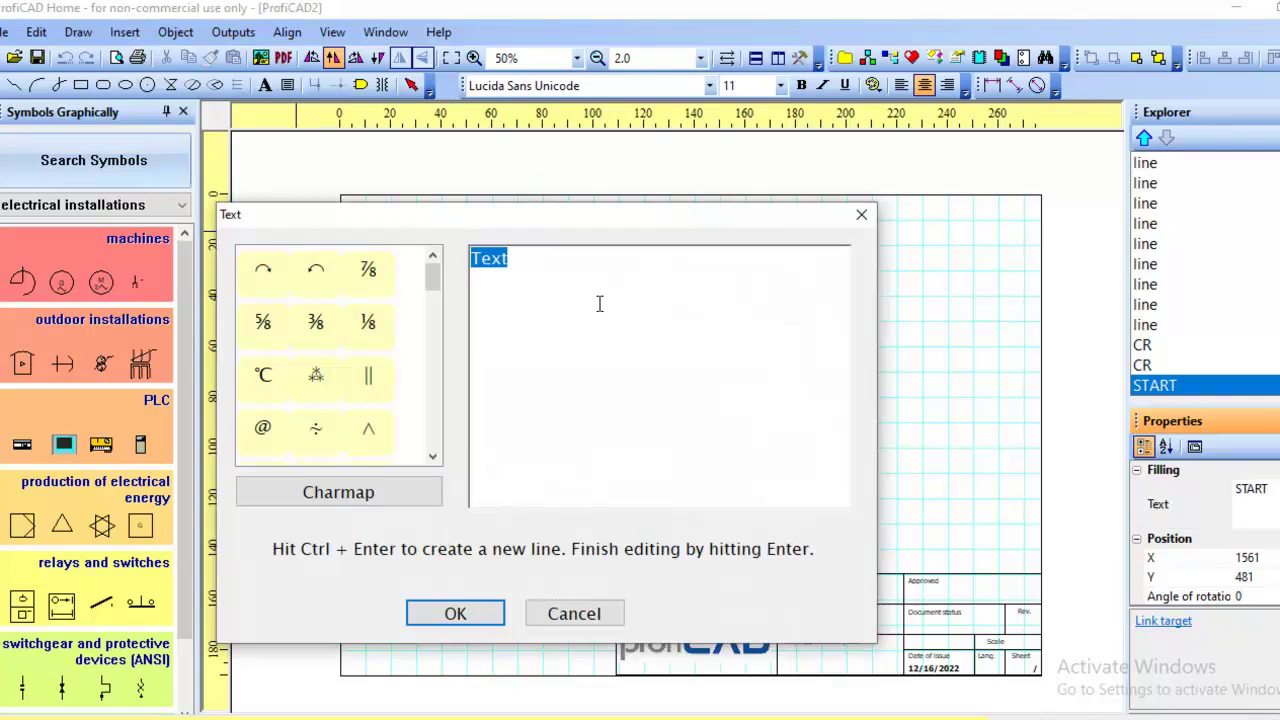
pyautogui.write('STOP')
pyautogui.click(484, 611)
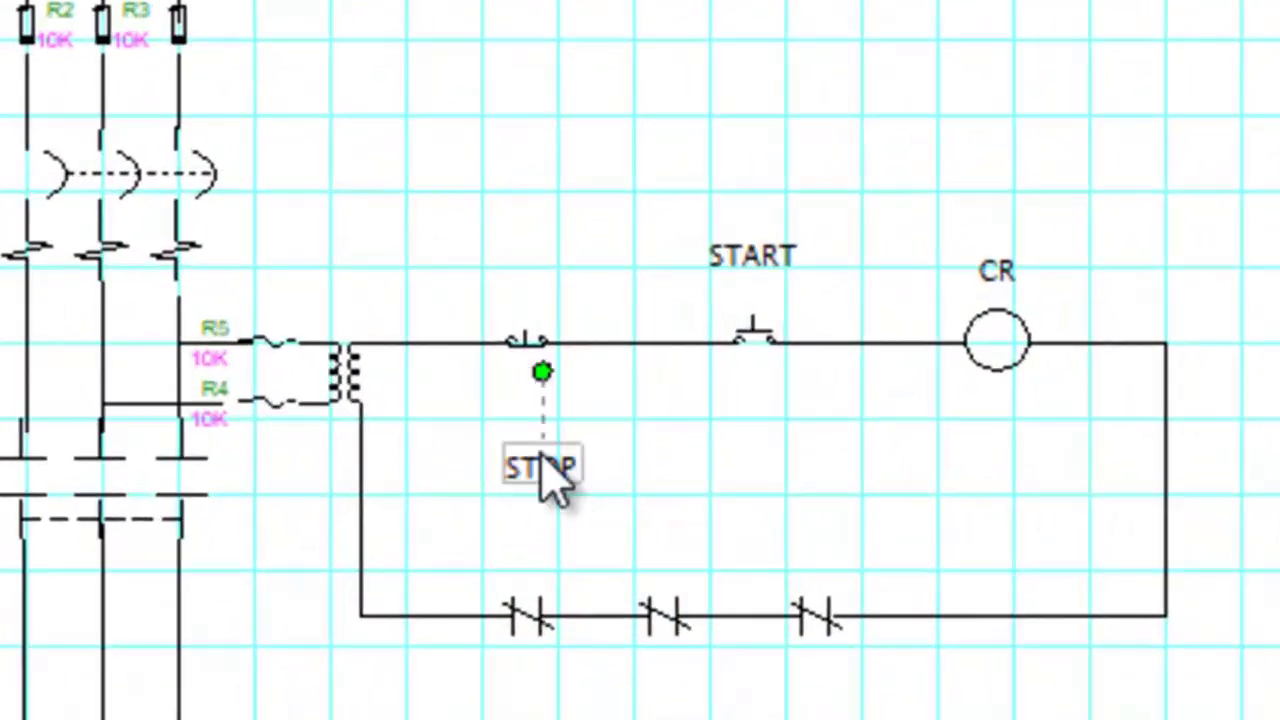
pyautogui.moveTo(541, 460); pyautogui.dragTo(533, 258)
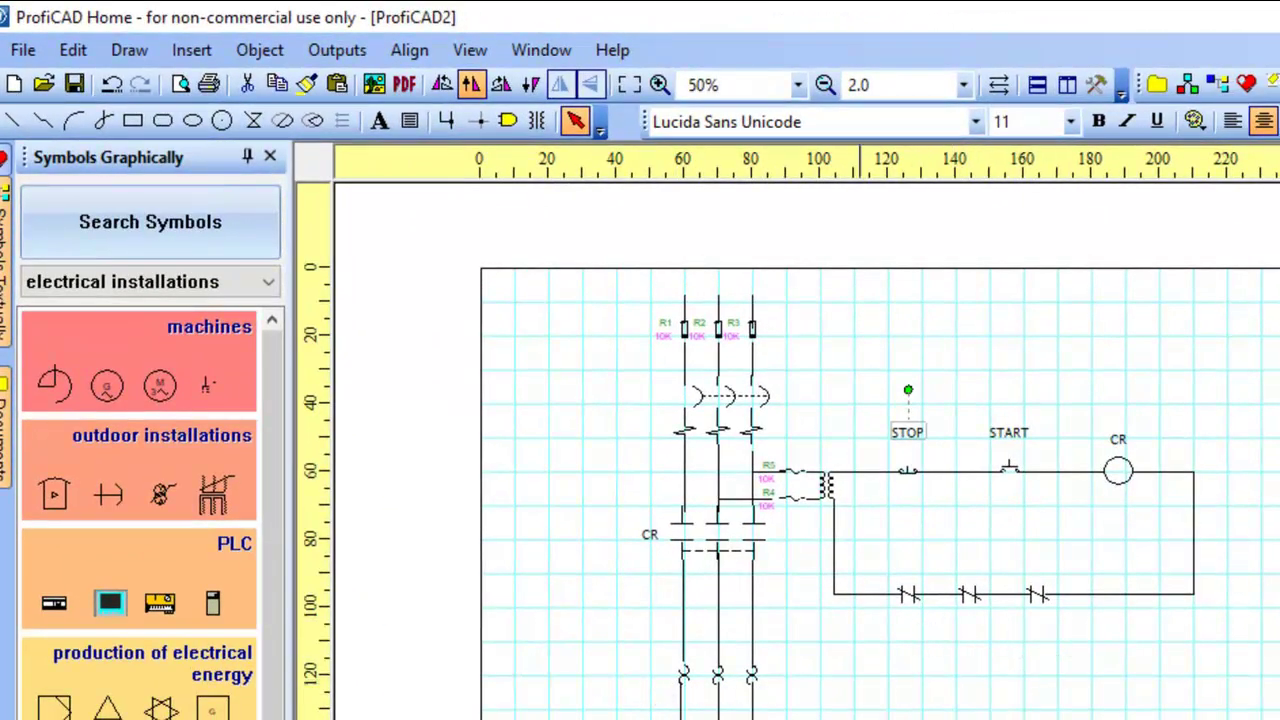
# Step: Insert the text OL and place it to the left of the overload elements above the motor
pyautogui.click(191, 49)
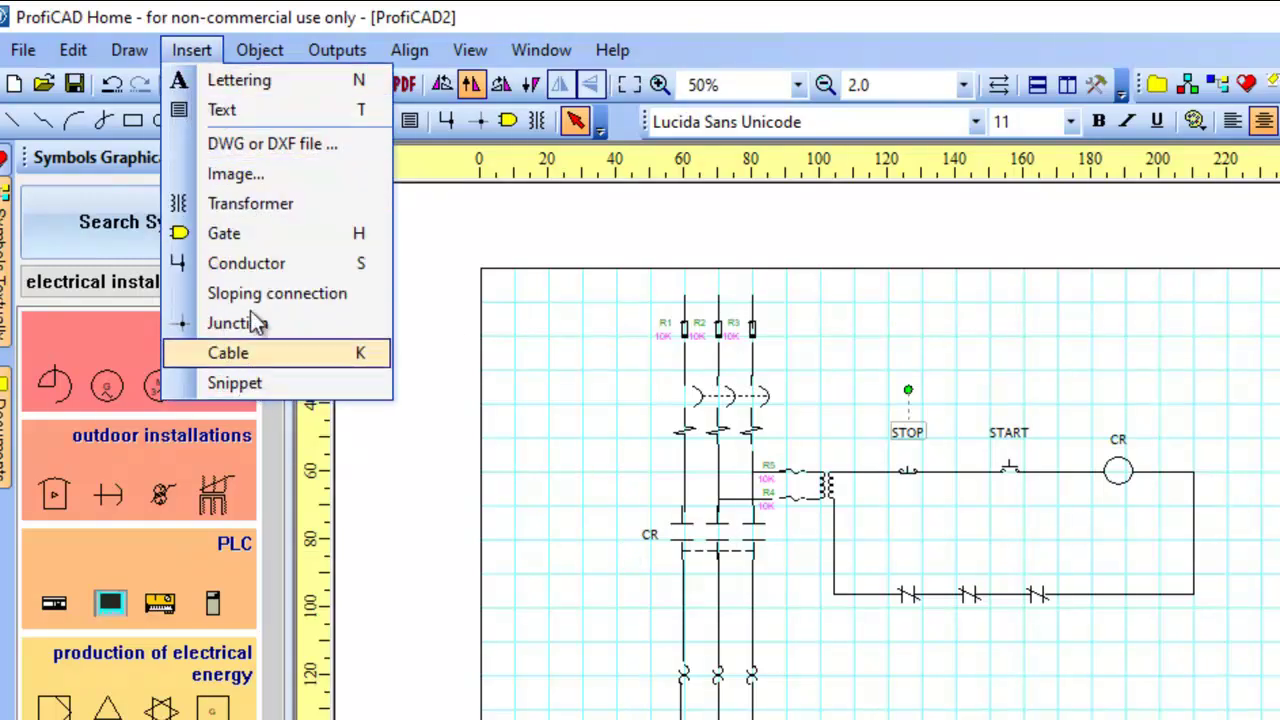
pyautogui.click(237, 110)
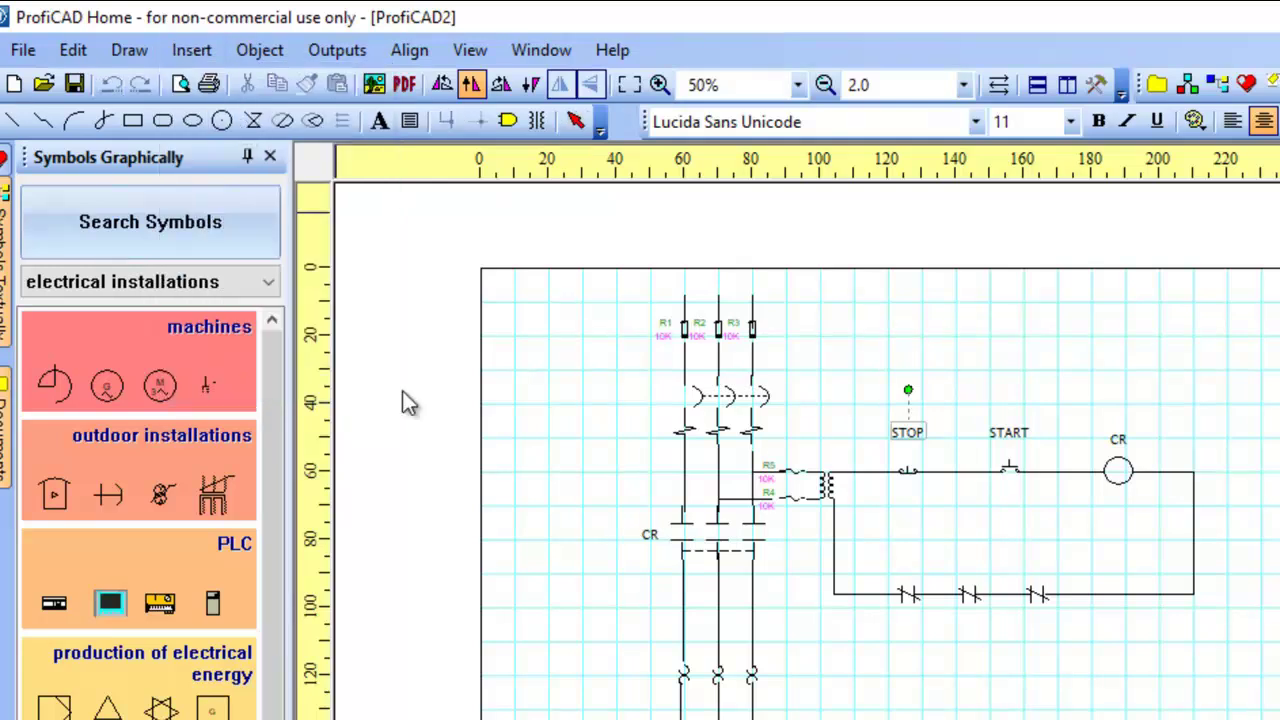
pyautogui.click(694, 700)
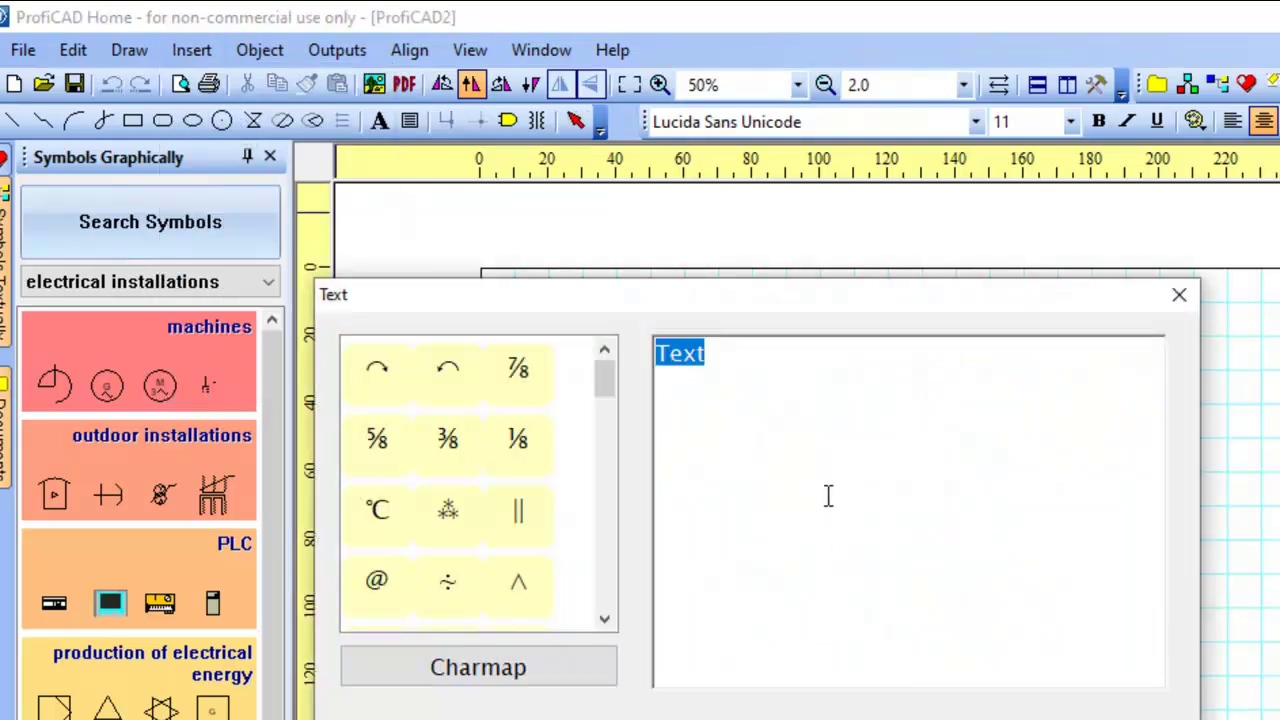
pyautogui.write('OL')
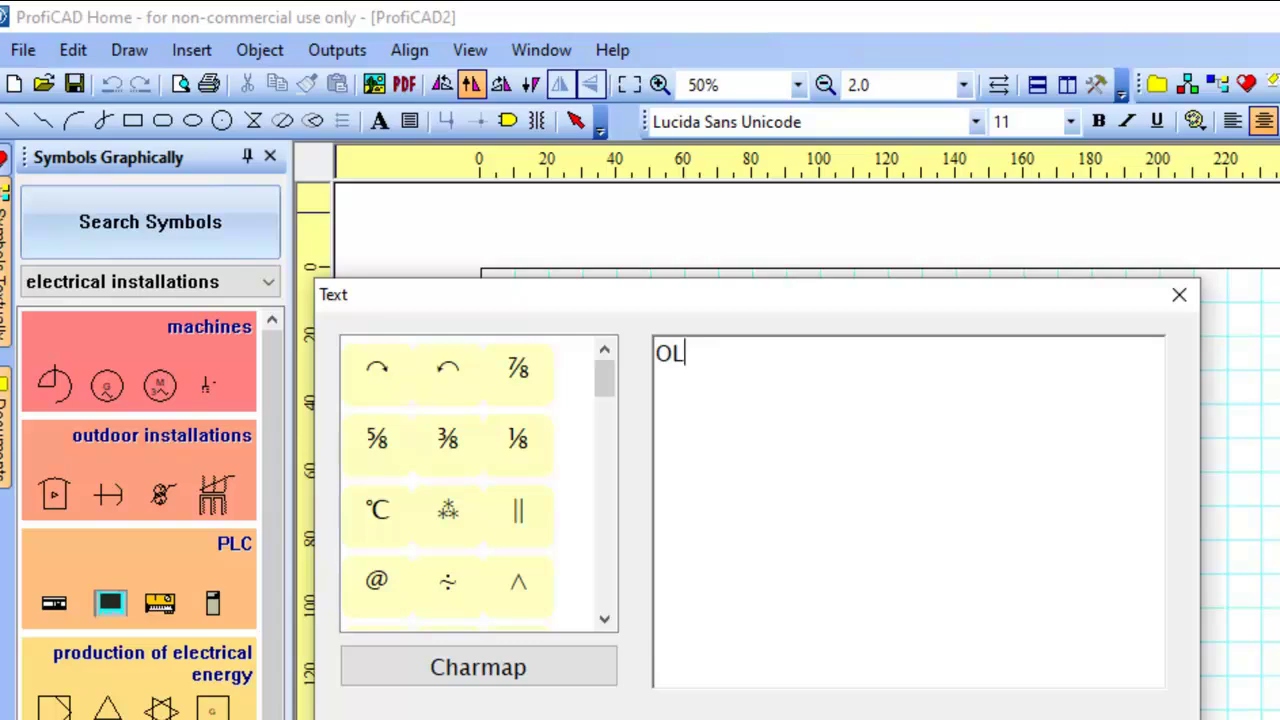
pyautogui.press('Return')
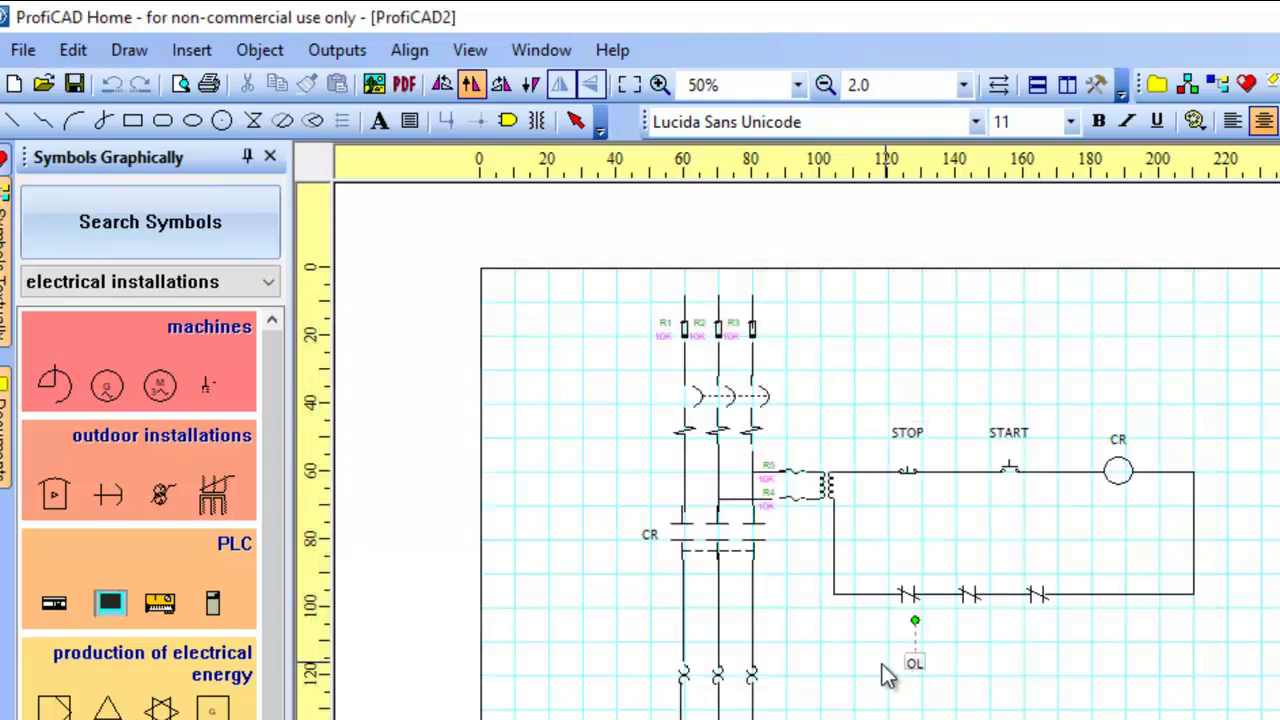
pyautogui.click(660, 683)
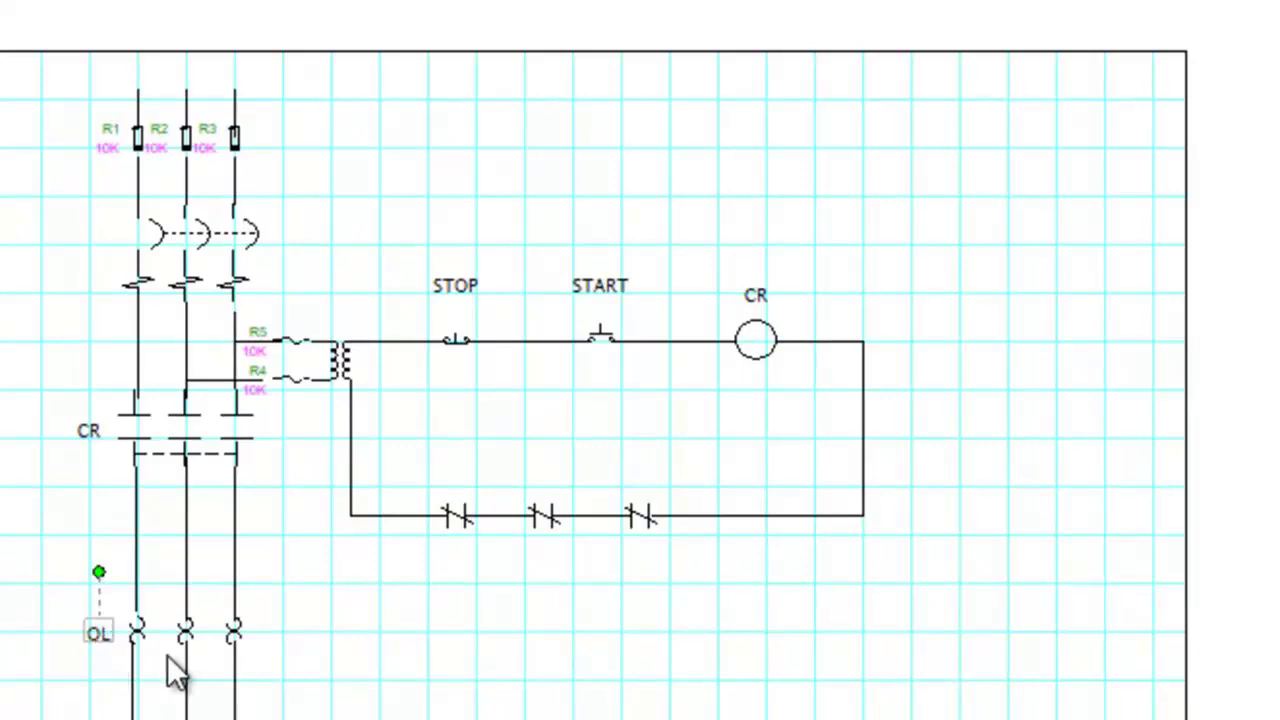
# Step: Copy the OL label beneath each of the three normally closed overload contacts in the control circuit
pyautogui.hotkey('ctrl', 'v')
pyautogui.moveTo(265, 670); pyautogui.dragTo(463, 566)
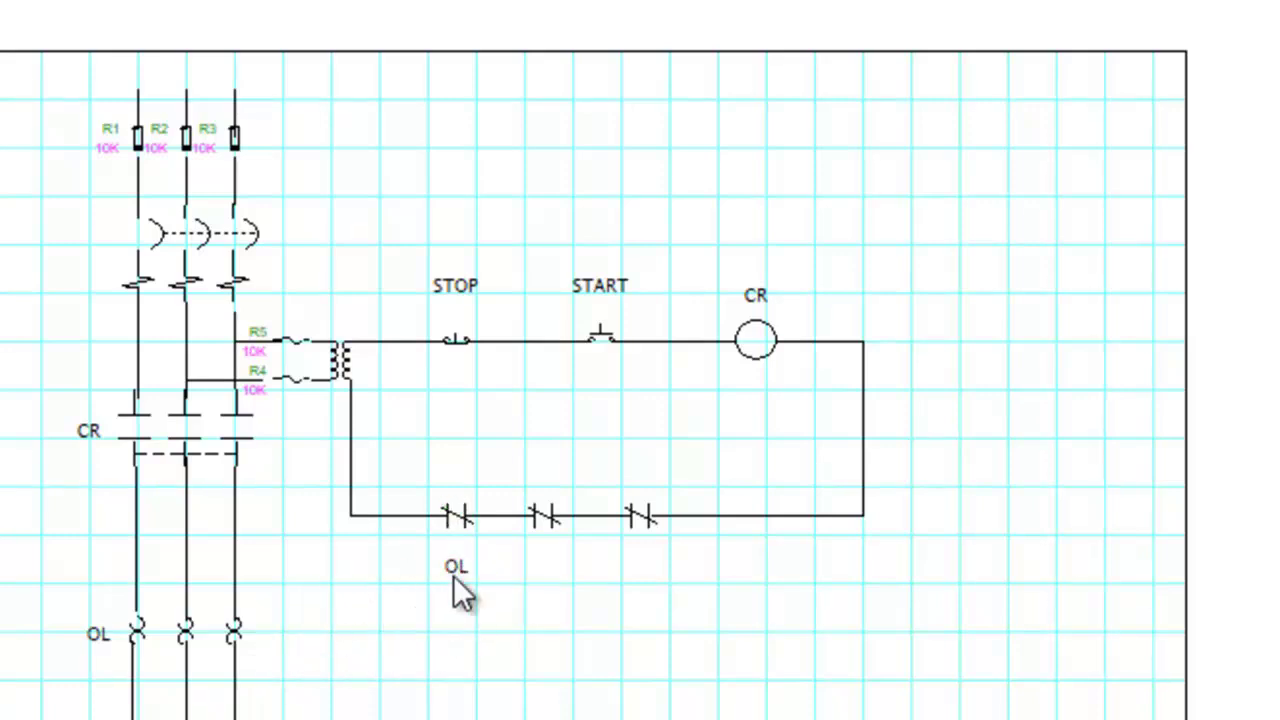
pyautogui.click(457, 570)
pyautogui.keyDown('ctrl'); pyautogui.moveTo(455, 575); pyautogui.dragTo(548, 564); pyautogui.keyUp('ctrl')
pyautogui.click(544, 569)
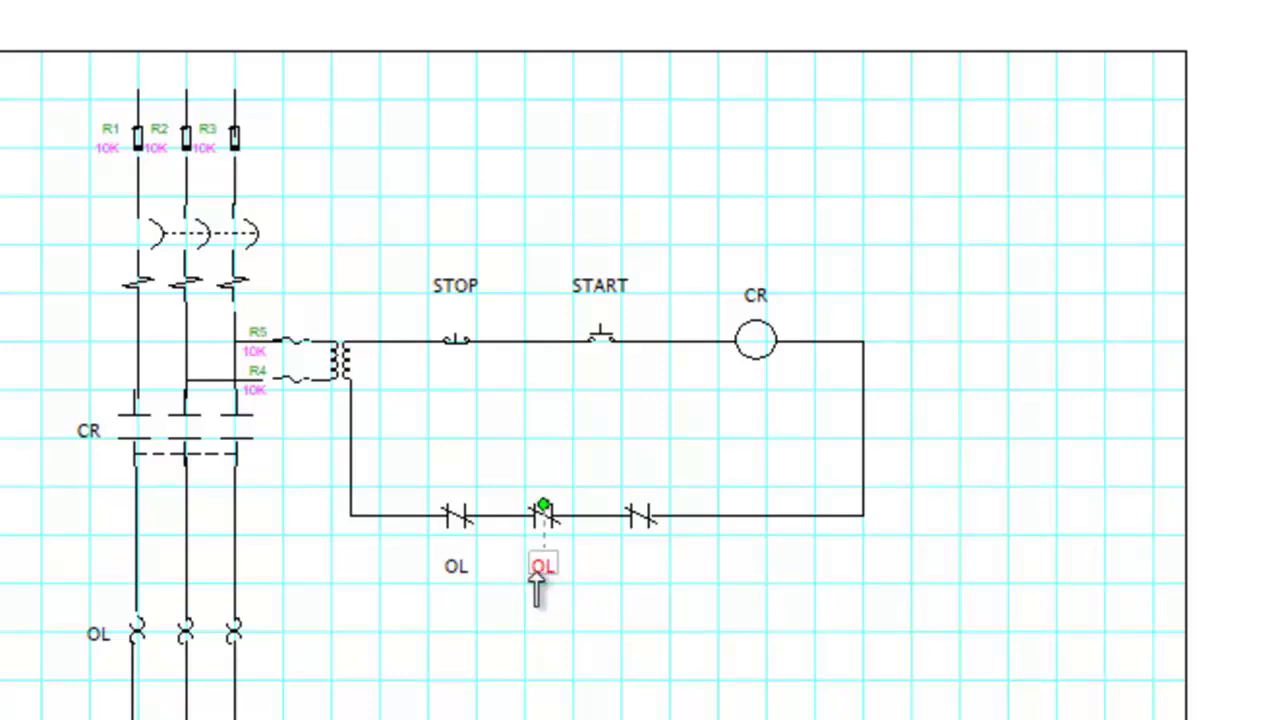
pyautogui.keyDown('ctrl'); pyautogui.moveTo(534, 569); pyautogui.dragTo(651, 580); pyautogui.keyUp('ctrl')
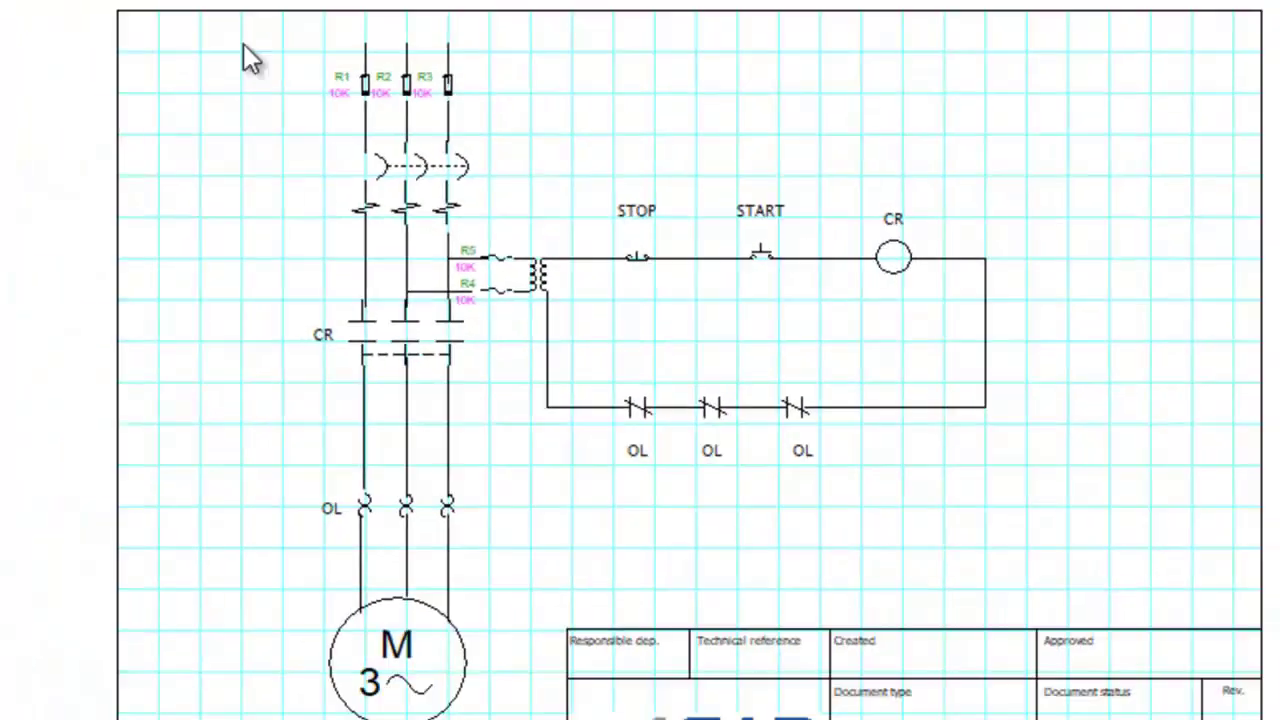
# Step: Insert the text TR 415/110V and place it above the control transformer
pyautogui.click(471, 67)
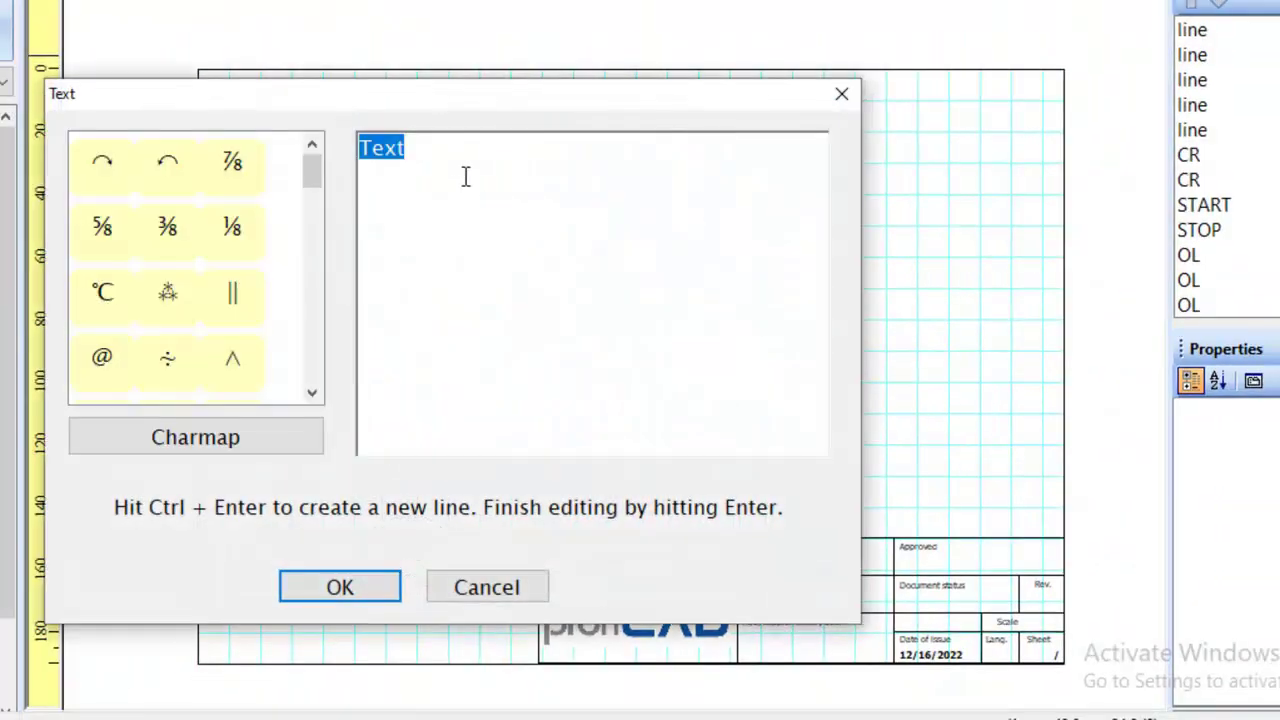
pyautogui.write('TR ')
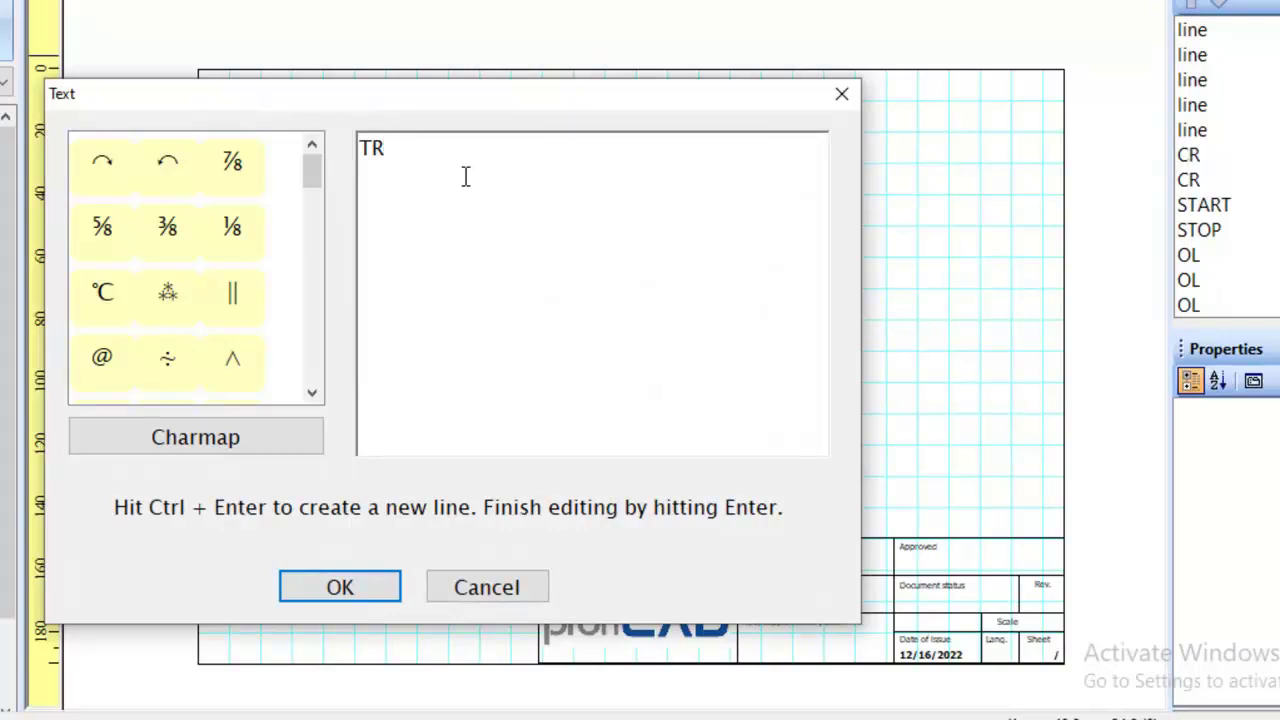
pyautogui.write('415/110V')
pyautogui.click(312, 596)
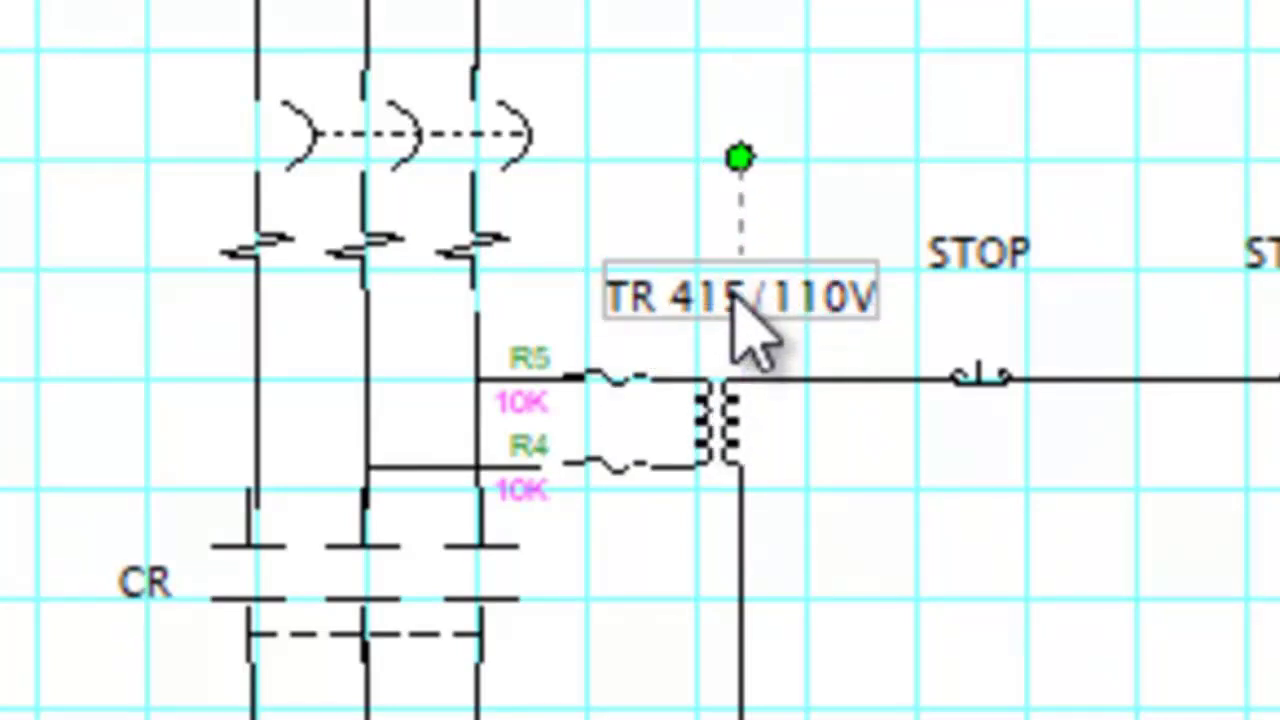
pyautogui.click(735, 295)
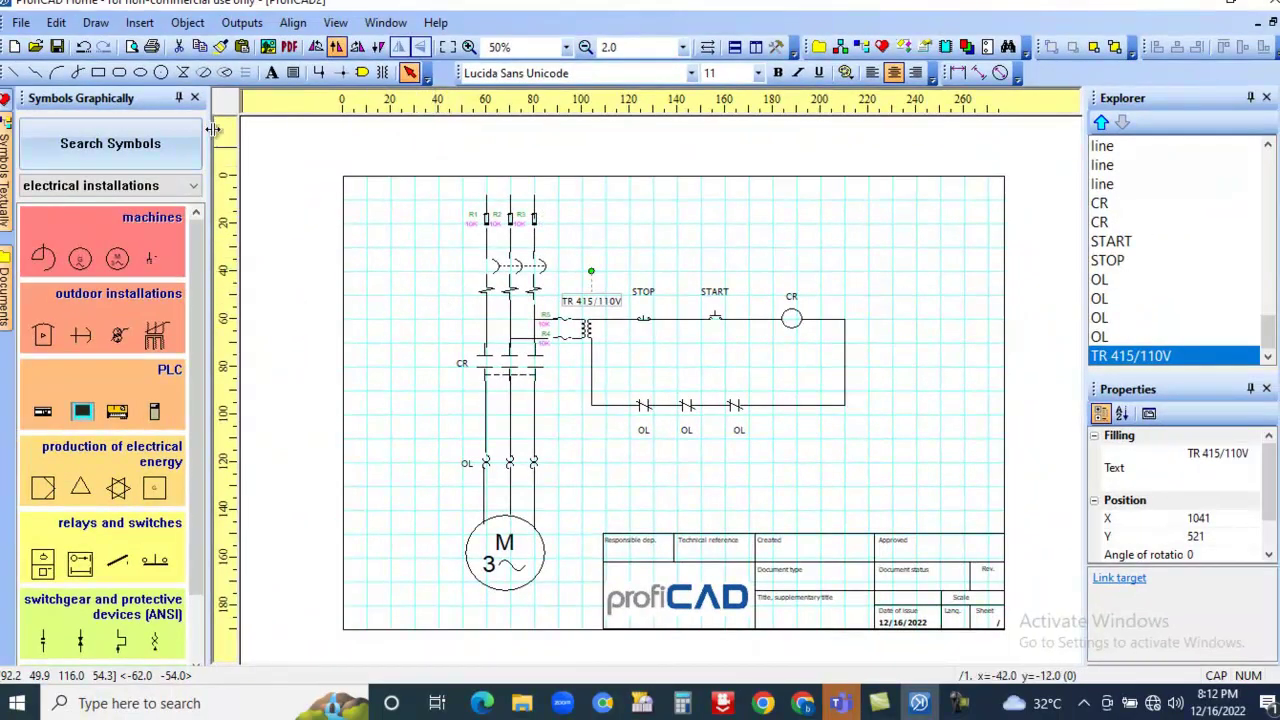
# Step: Insert the text CB and place it to the left of the three-pole circuit breaker in the power circuit
pyautogui.click(139, 23)
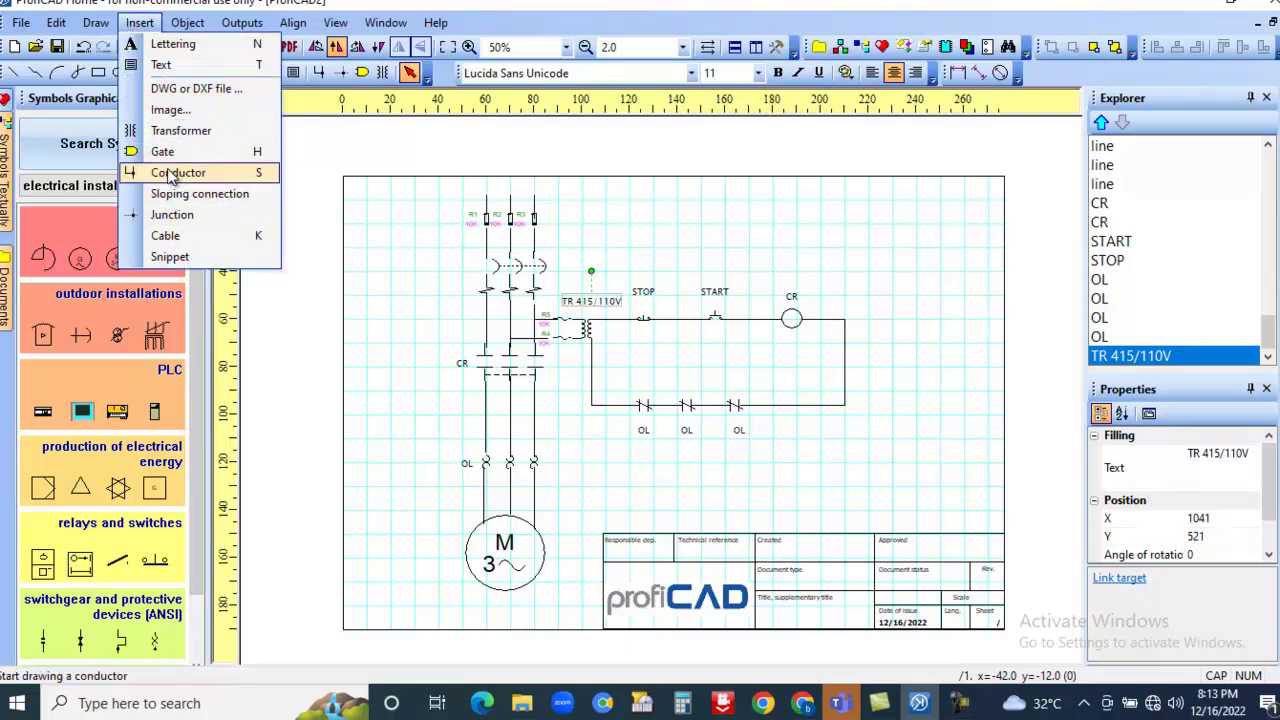
pyautogui.click(168, 65)
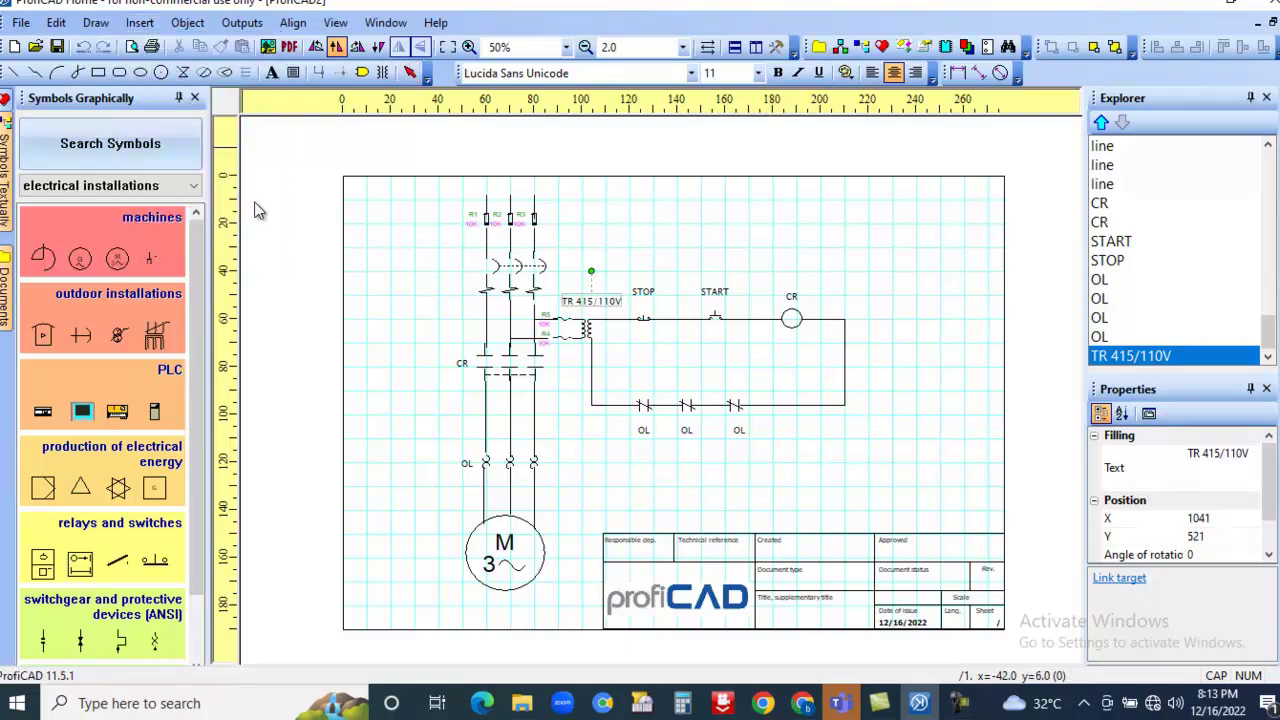
pyautogui.click(503, 443)
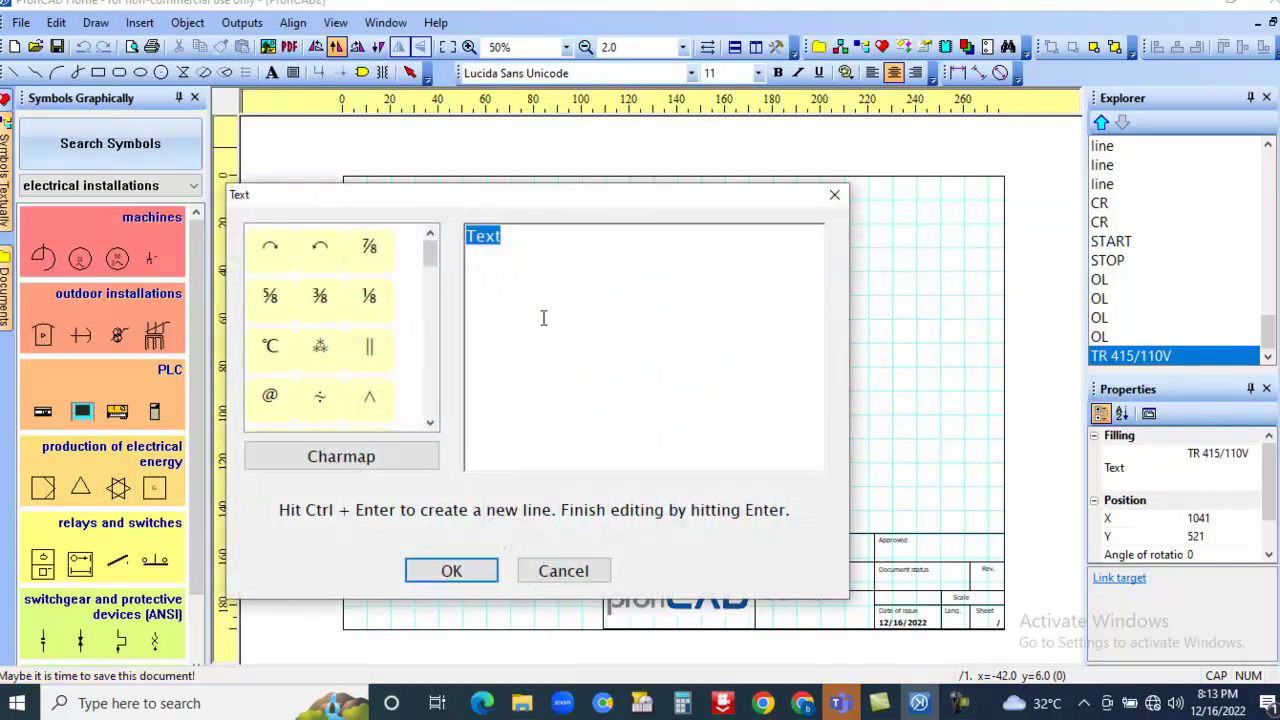
pyautogui.write('CB')
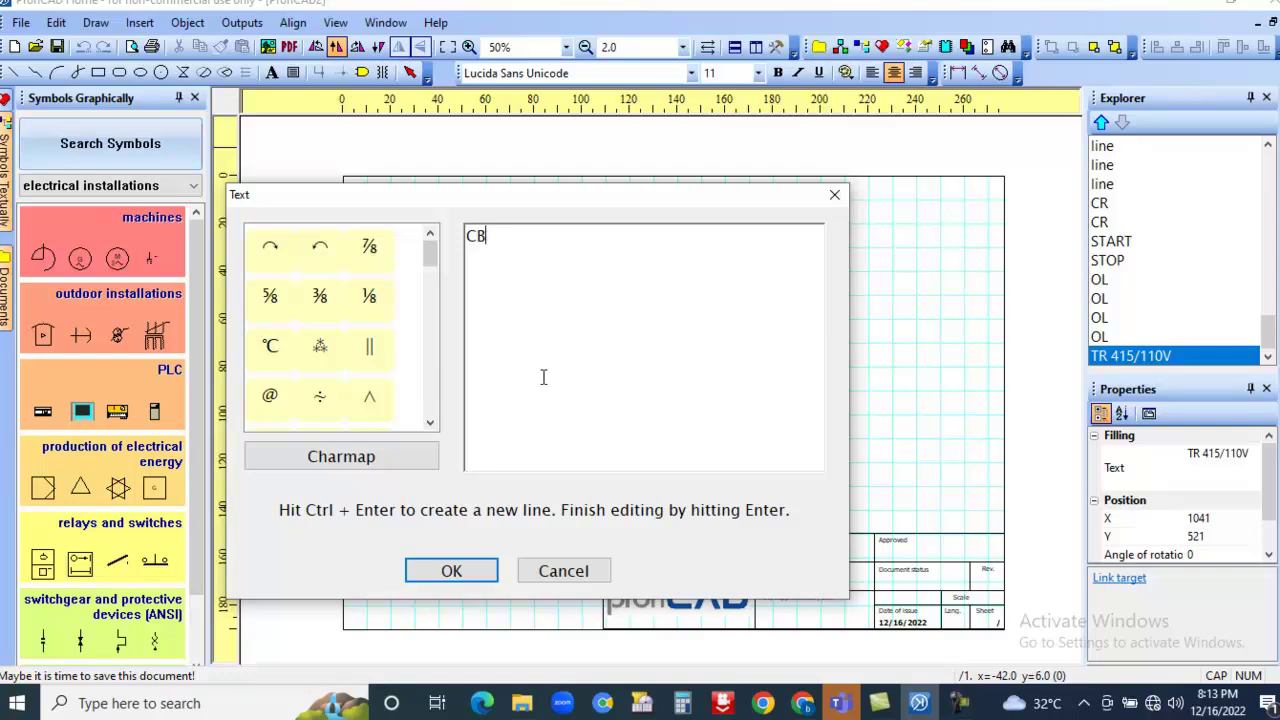
pyautogui.click(488, 570)
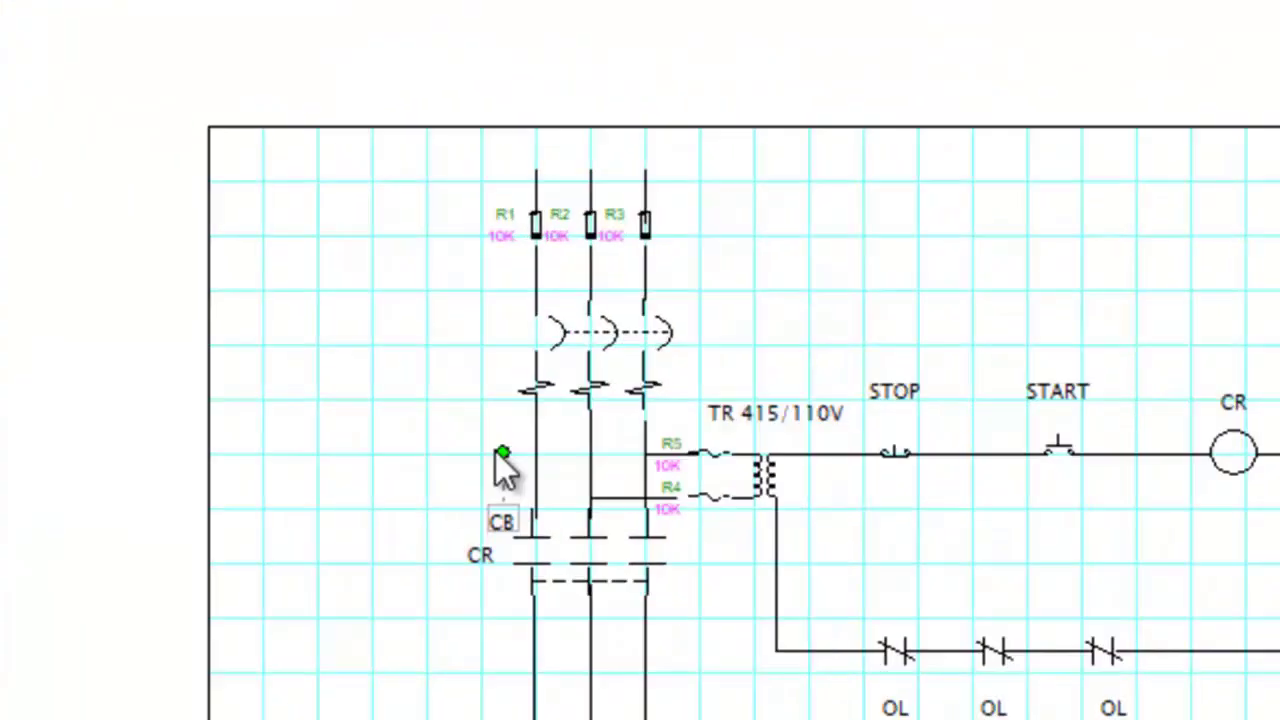
pyautogui.moveTo(501, 519); pyautogui.dragTo(469, 333)
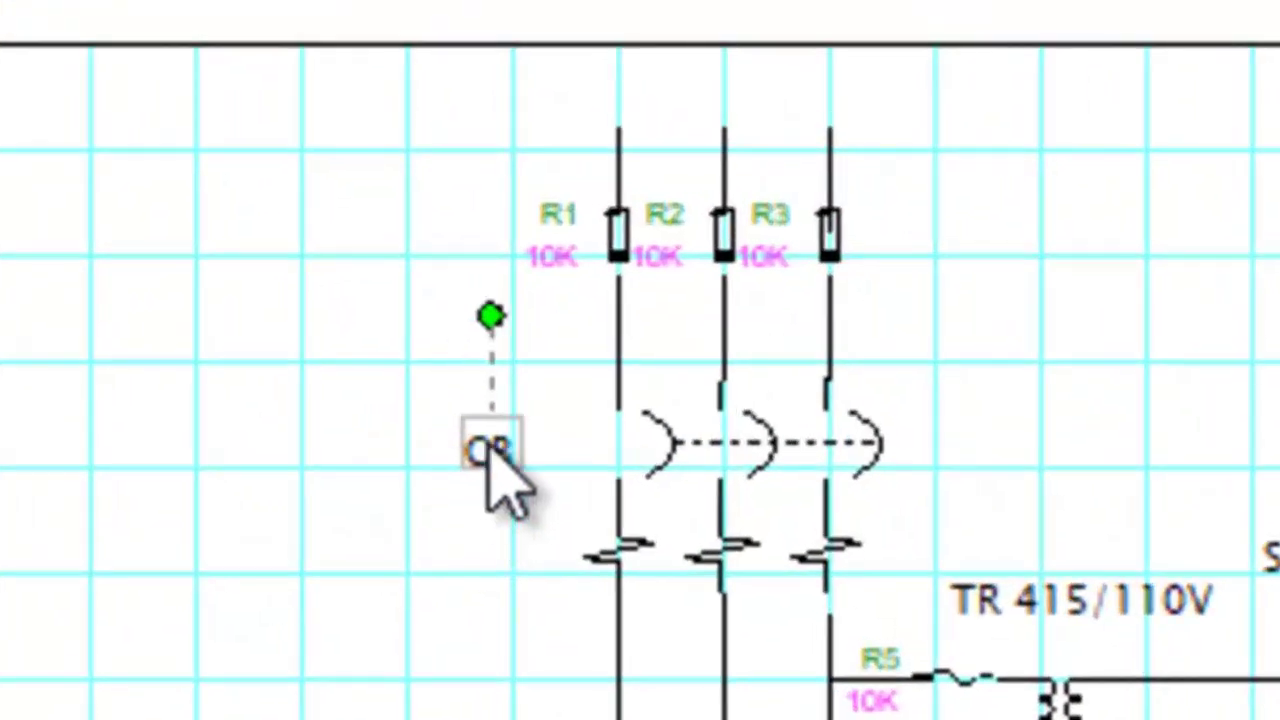
pyautogui.moveTo(490, 455); pyautogui.dragTo(488, 434)
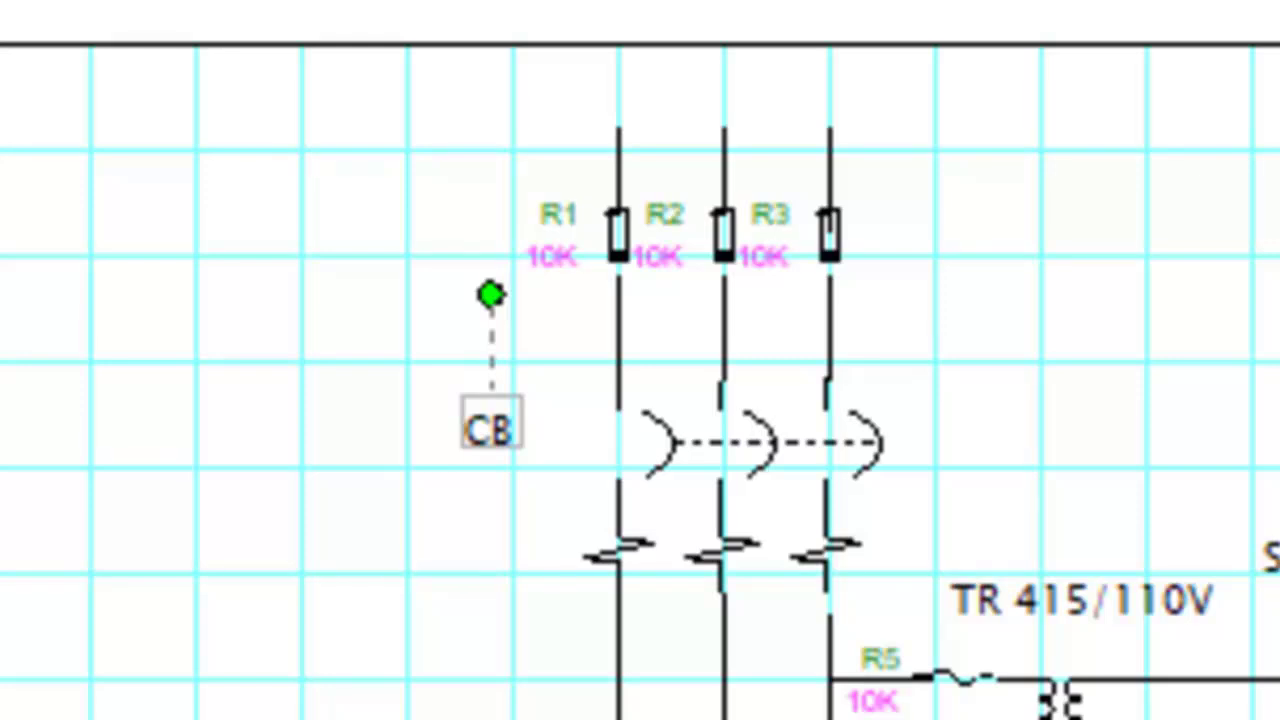
# Step: Delete the R1 and 10K labels from the first supply fuse
pyautogui.click(590, 218)
pyautogui.click(617, 226)
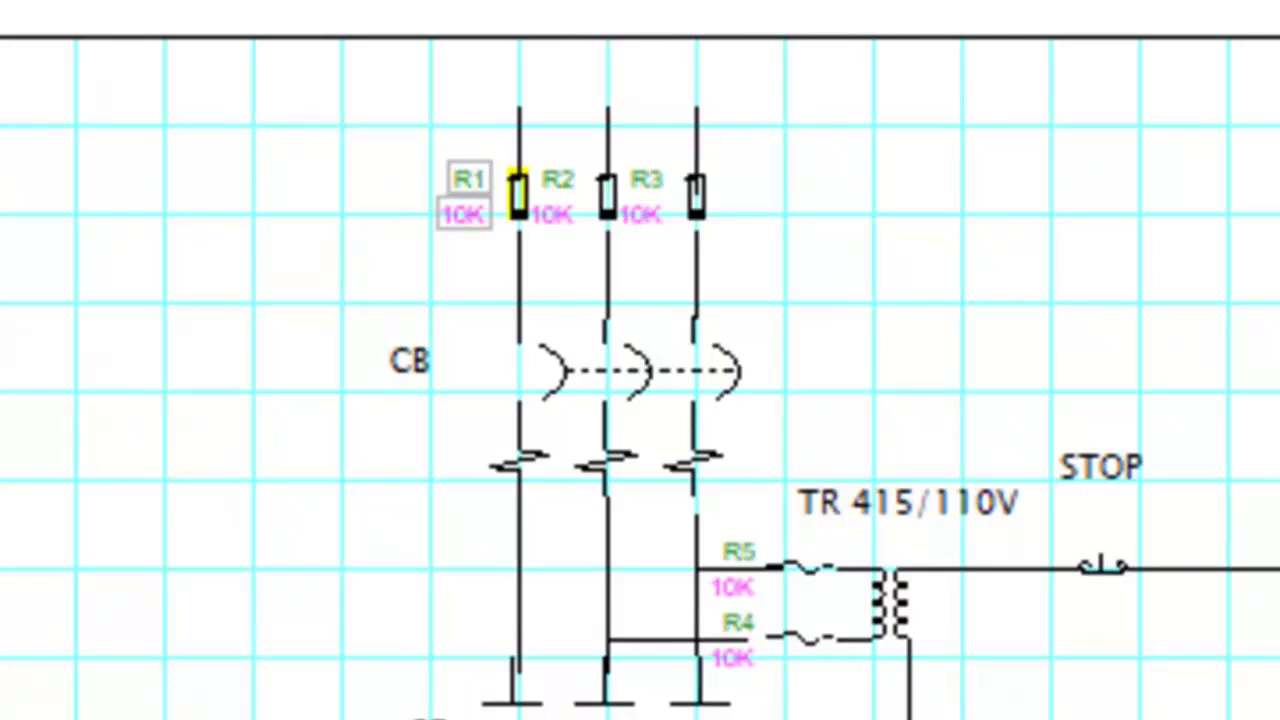
pyautogui.press('Delete')
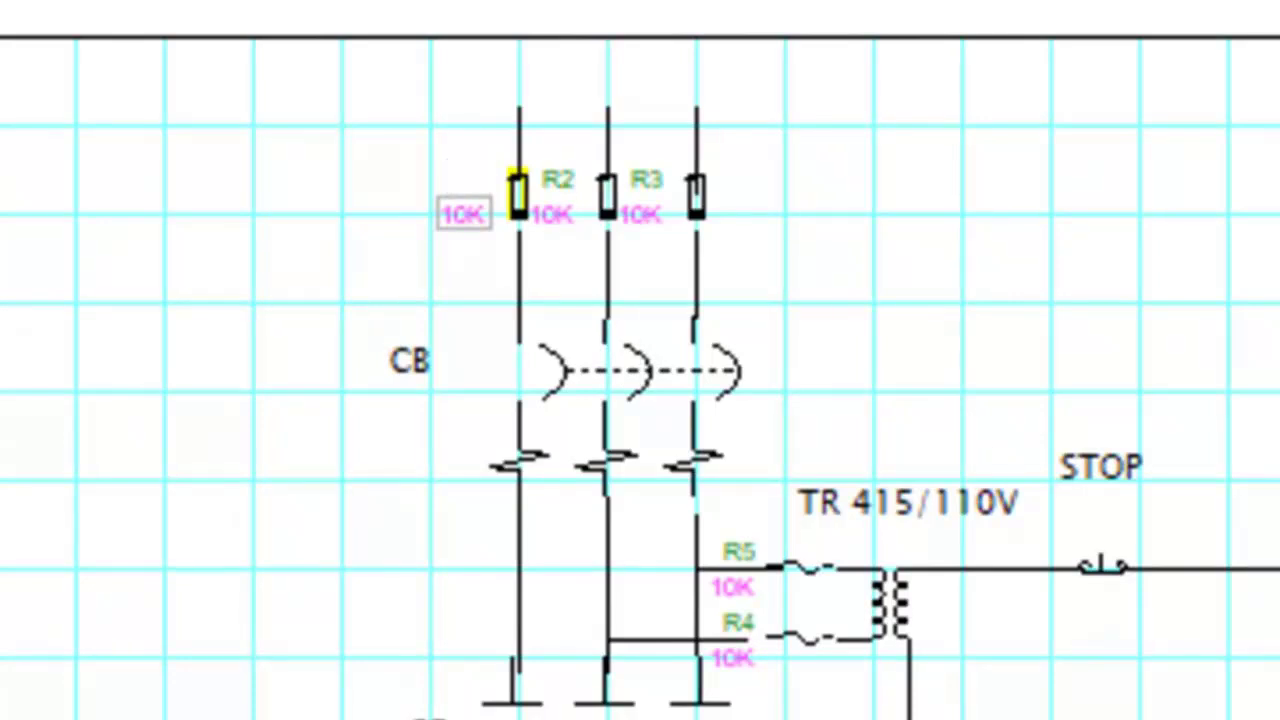
pyautogui.press('Delete')
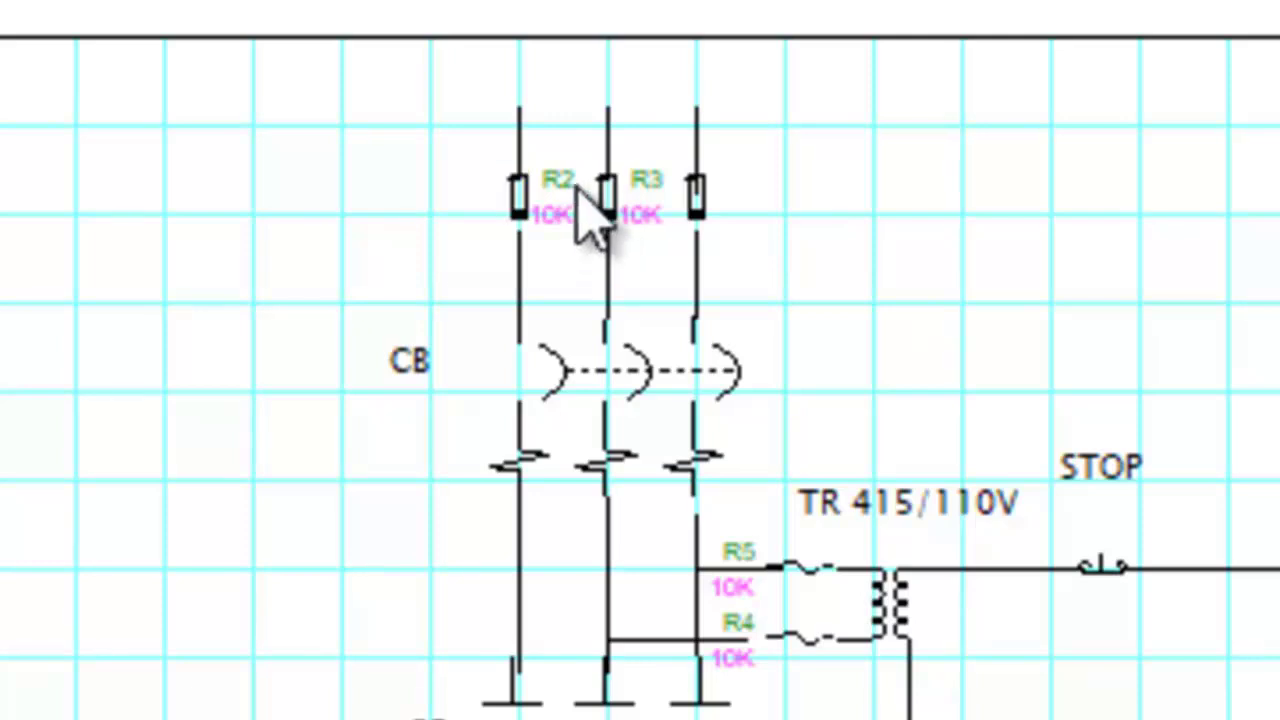
# Step: Delete the R2 and 10K labels from the middle supply fuse
pyautogui.click(556, 216)
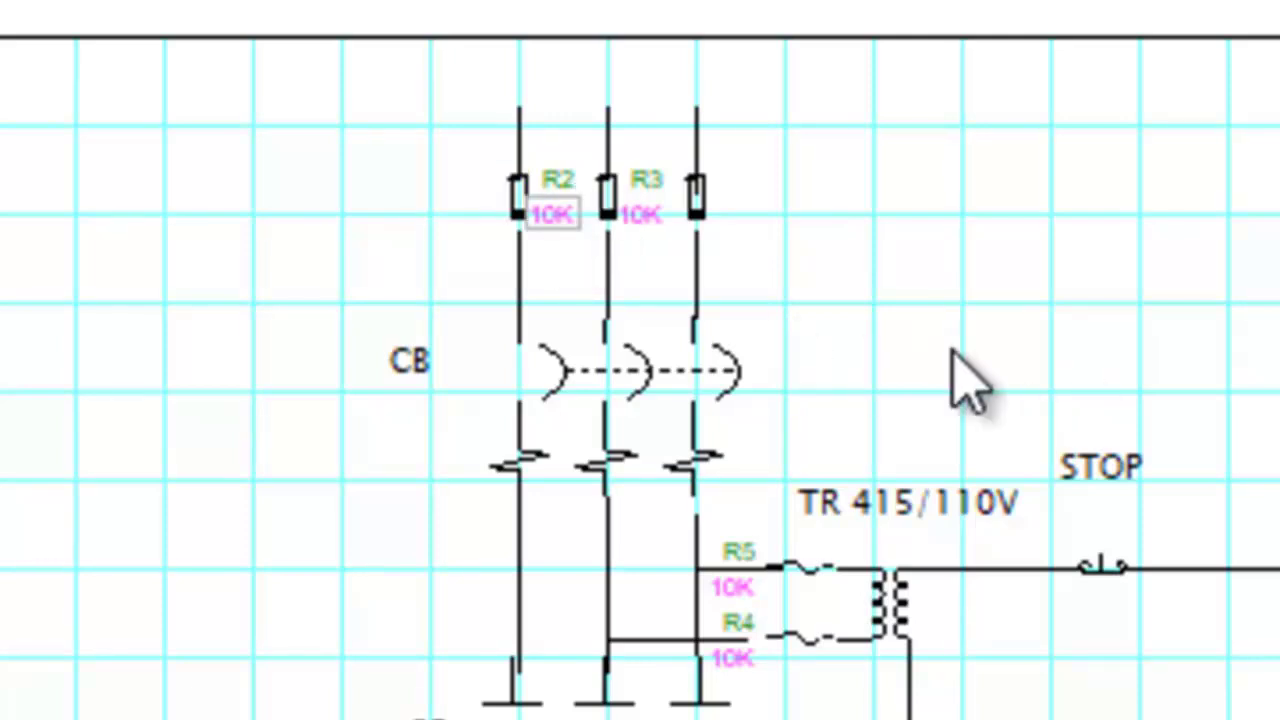
pyautogui.click(620, 205)
pyautogui.click(605, 207)
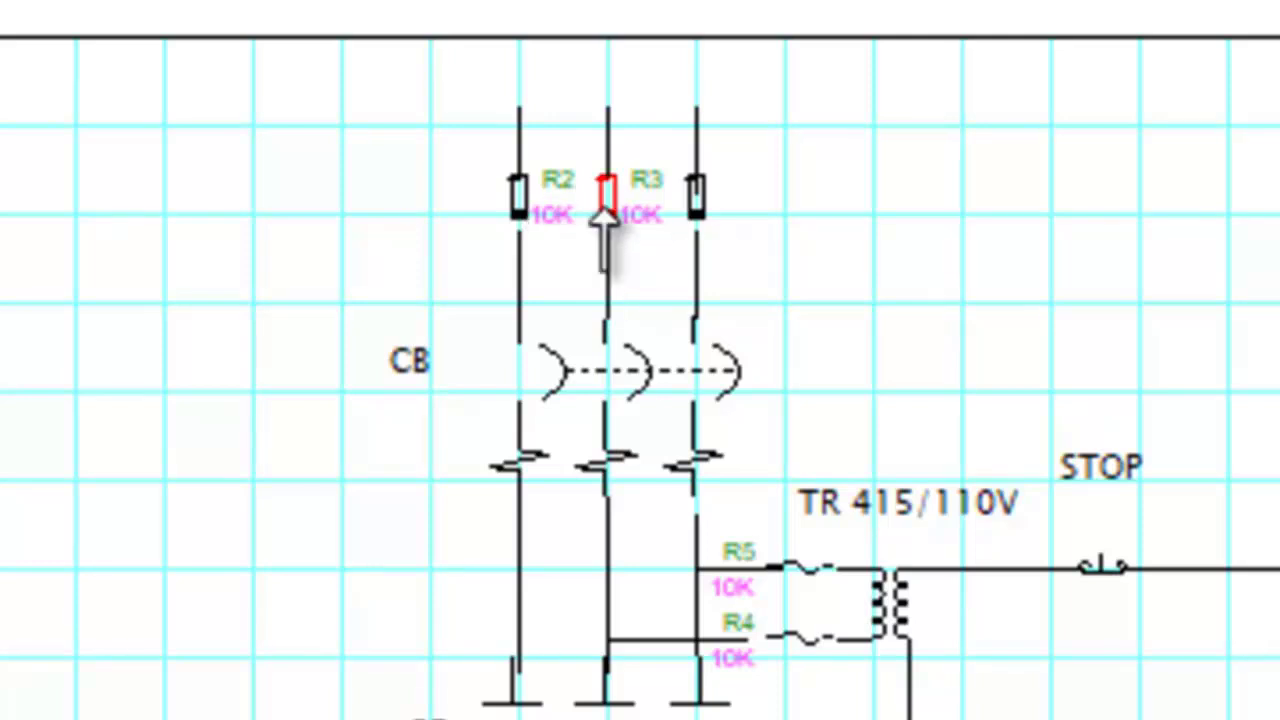
pyautogui.click(605, 212)
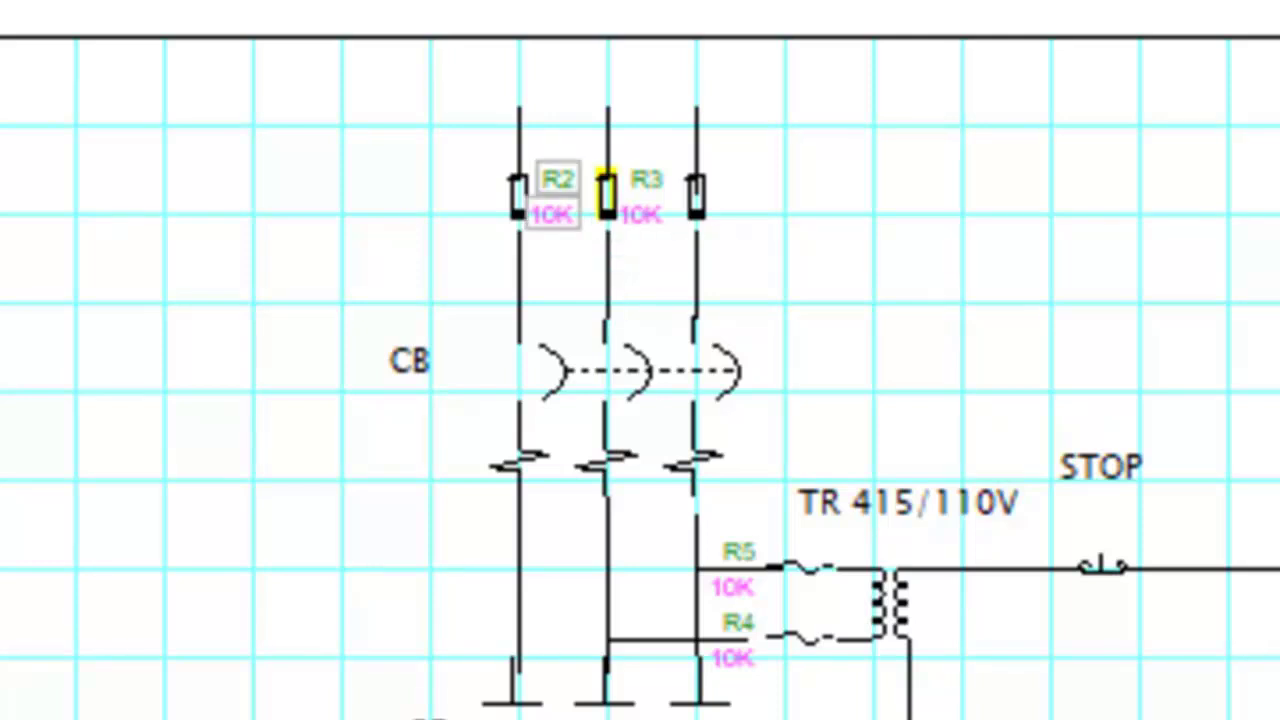
pyautogui.press('Delete')
pyautogui.press('Delete')
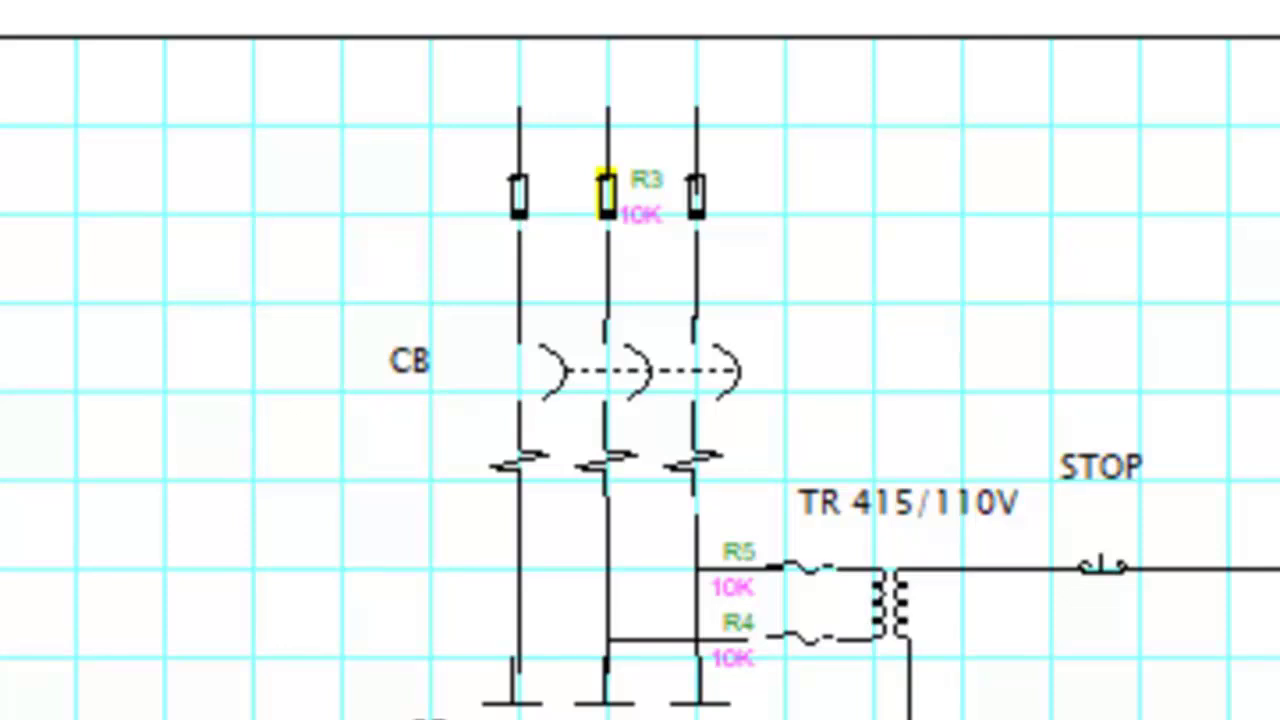
# Step: Delete the R3 and 10K labels from the third supply fuse
pyautogui.click(645, 183)
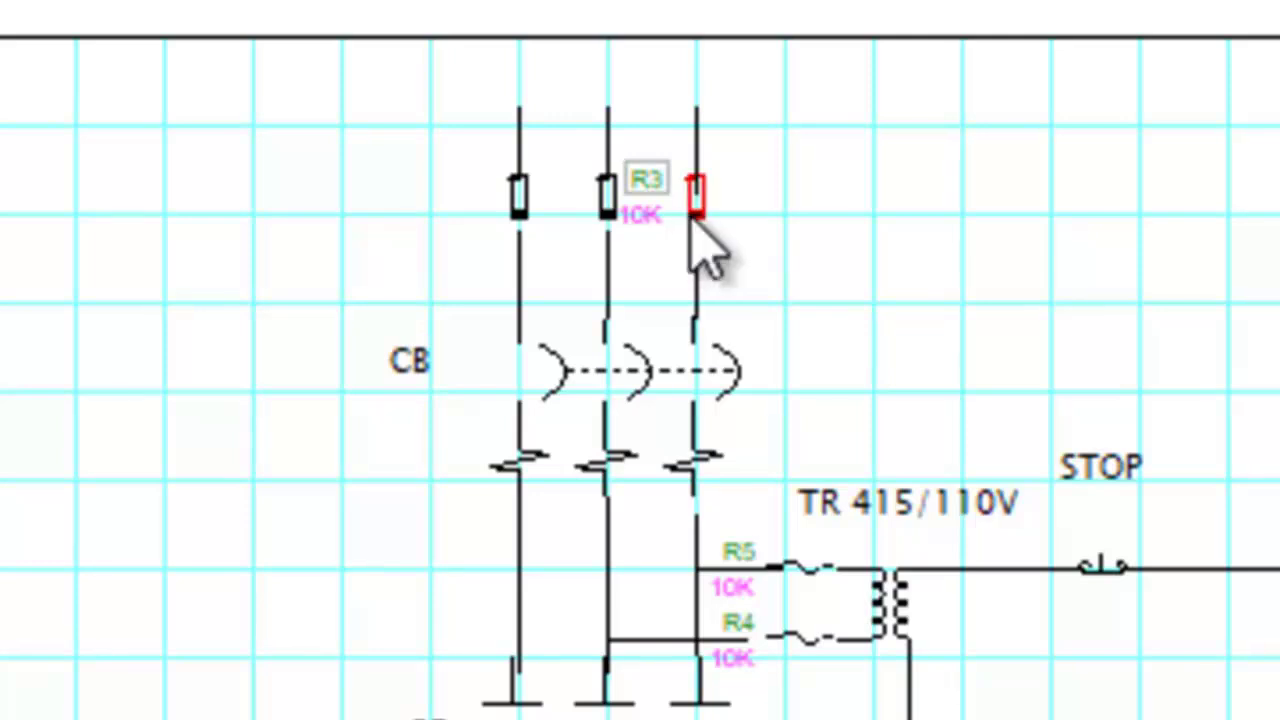
pyautogui.click(694, 210)
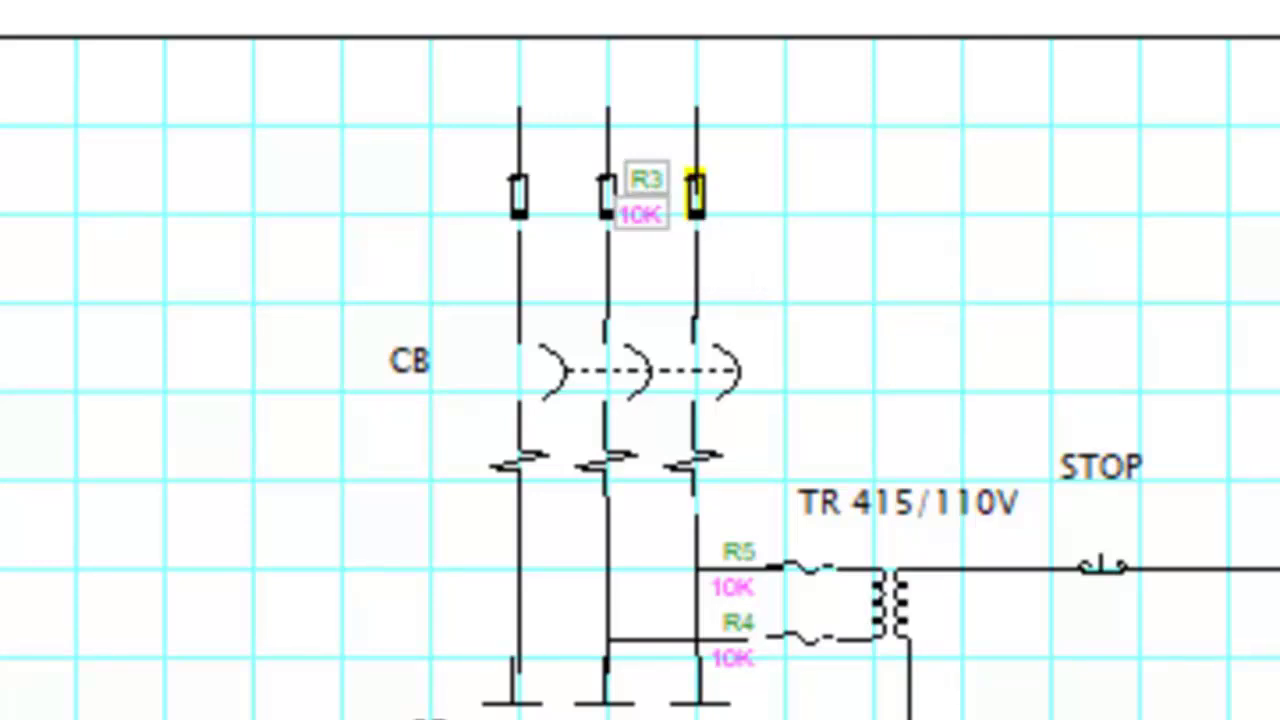
pyautogui.press('Delete')
pyautogui.press('Delete')
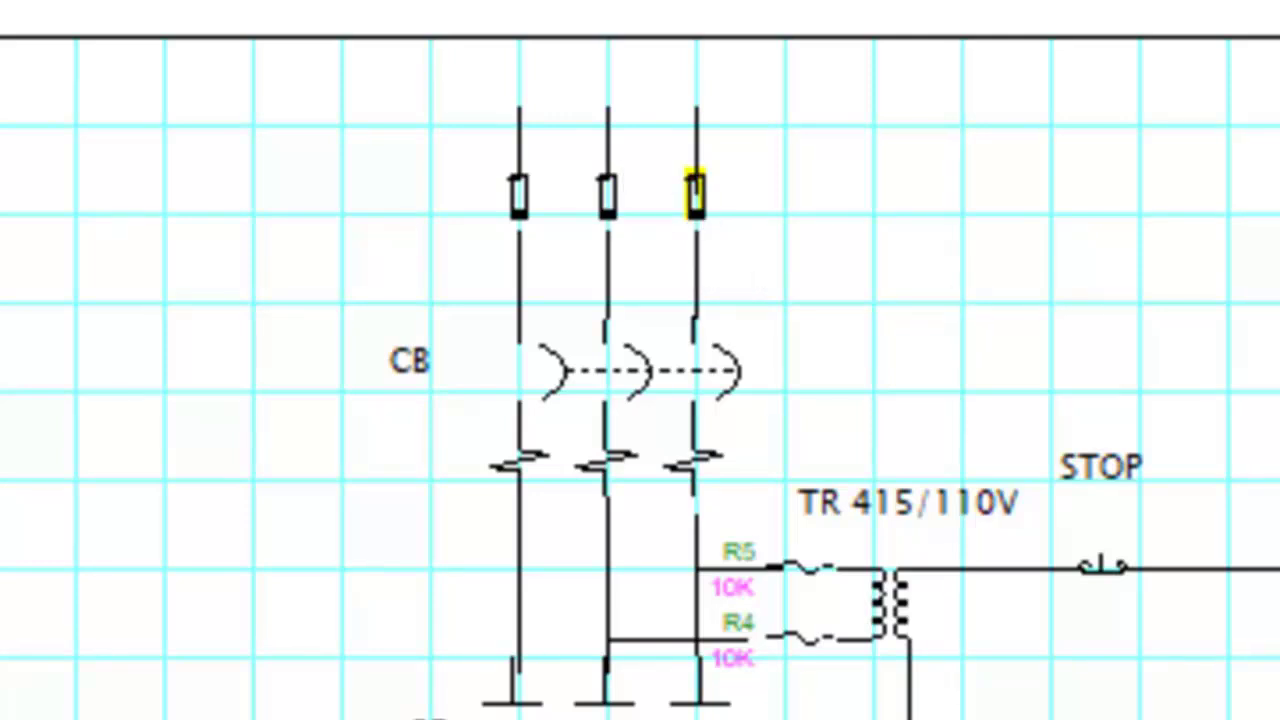
# Step: Remove the R5, R4 and 10K labels from the two fuses feeding the control transformer
pyautogui.click(742, 587)
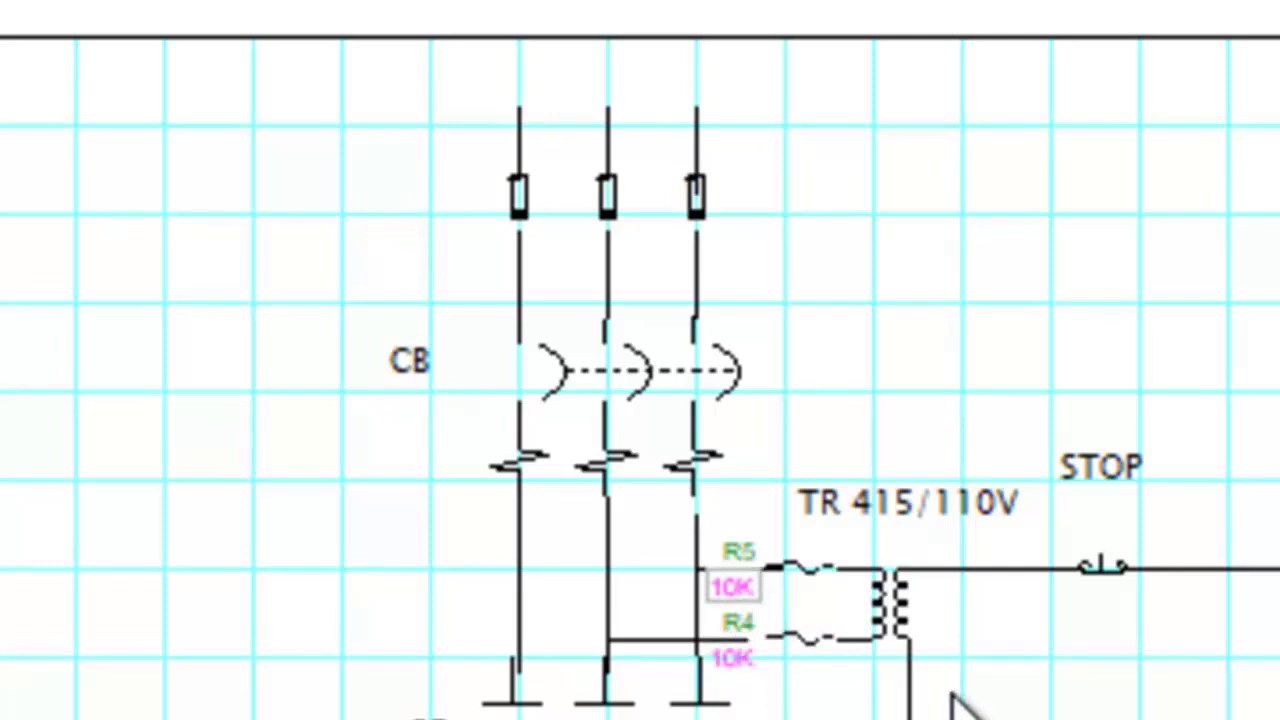
pyautogui.click(806, 575)
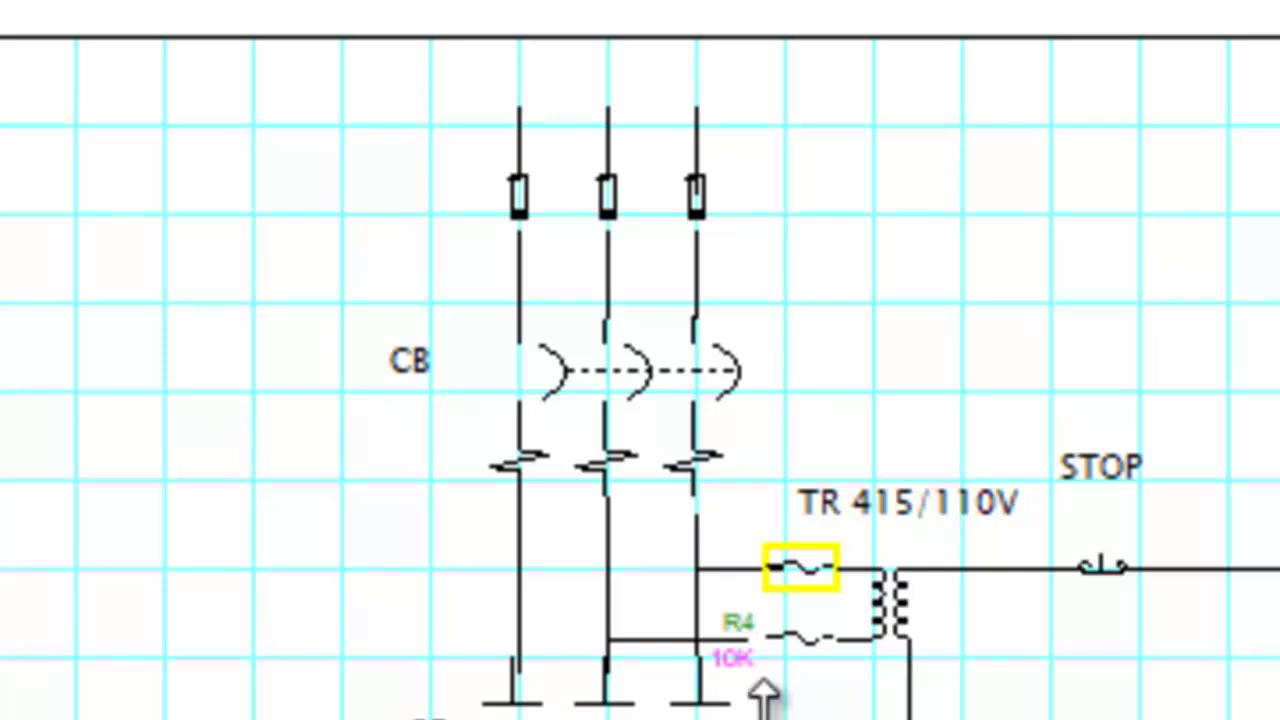
pyautogui.click(808, 632)
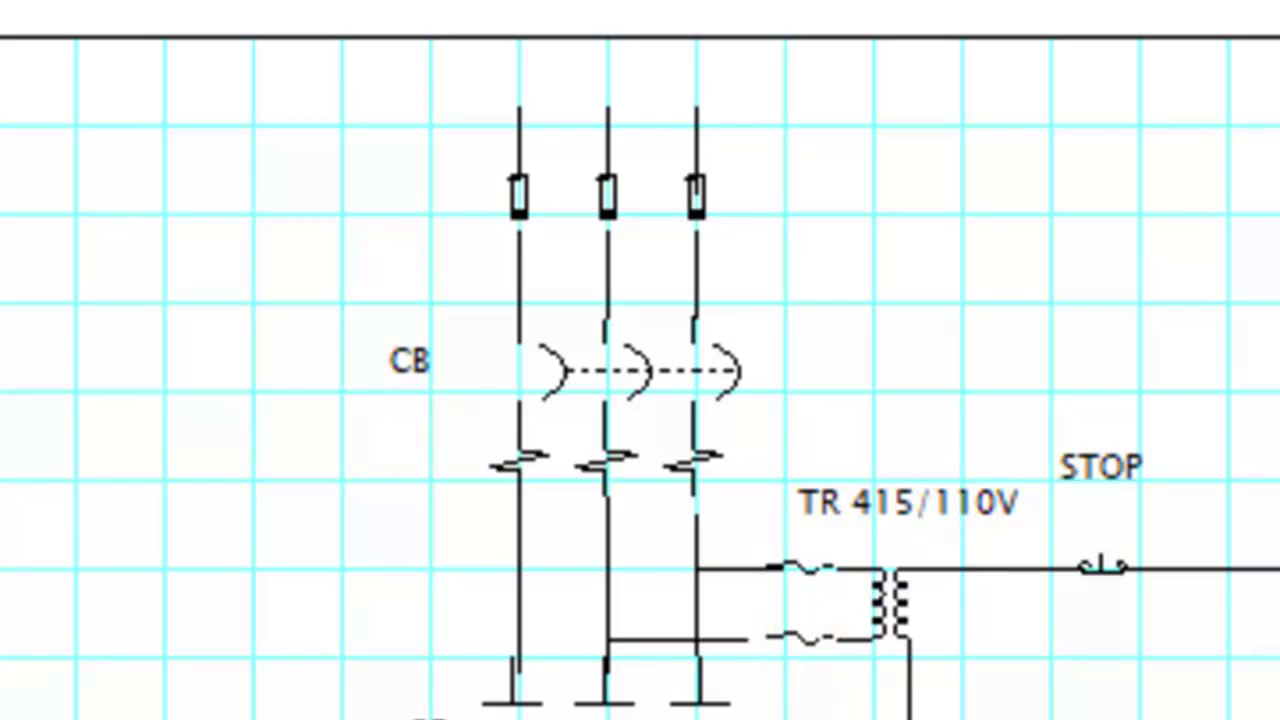
# Step: Try to export the finished drawing to PDF
pyautogui.scroll(-4, 1038, 442)
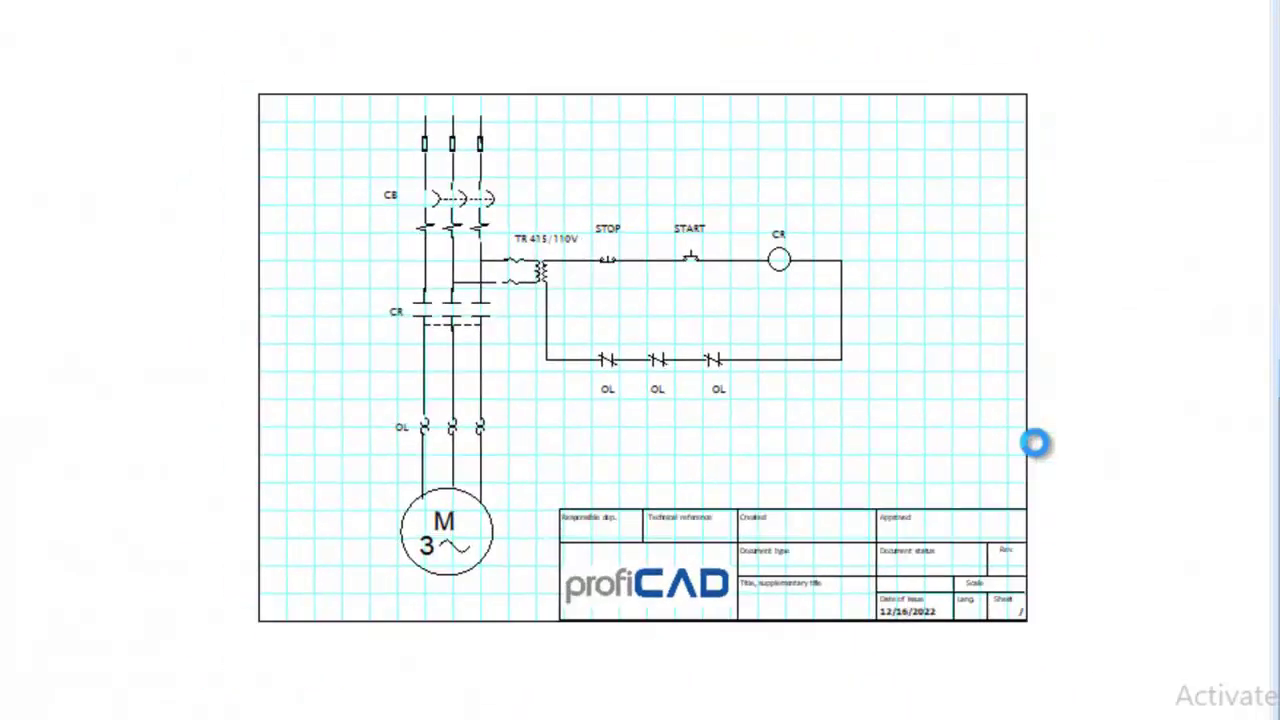
pyautogui.scroll(5, 1035, 443)
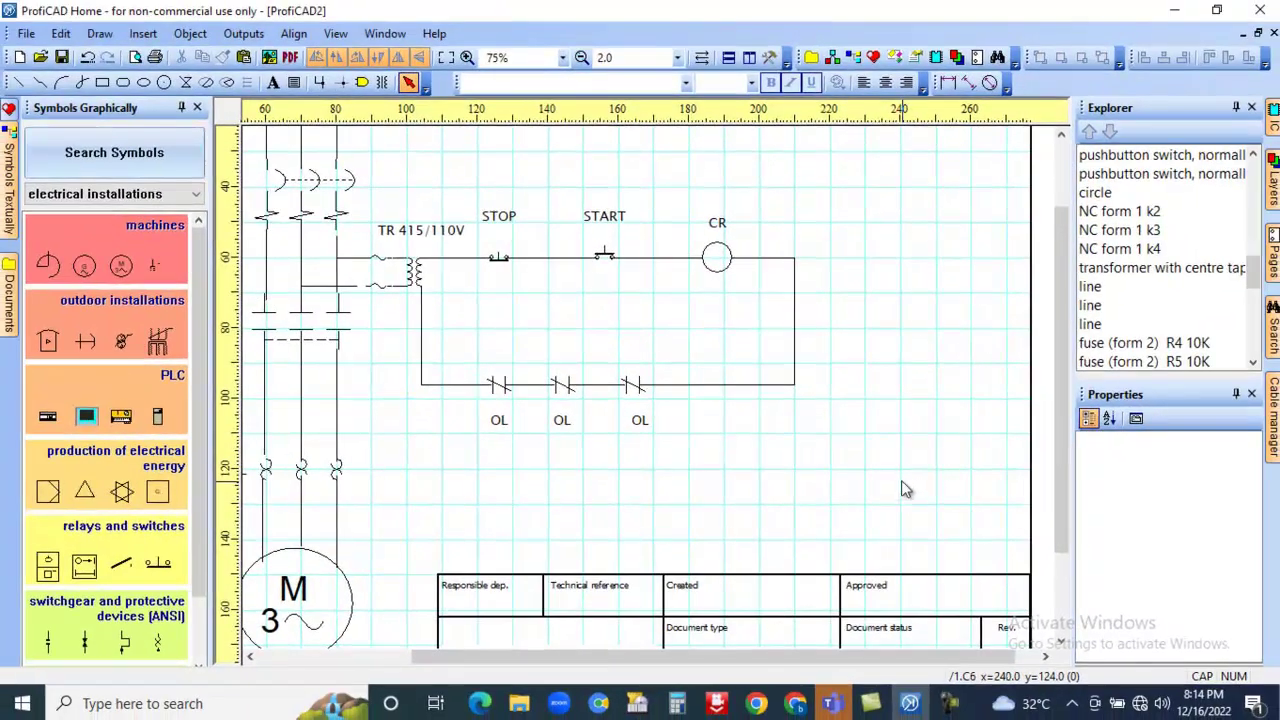
pyautogui.scroll(-4, 906, 489)
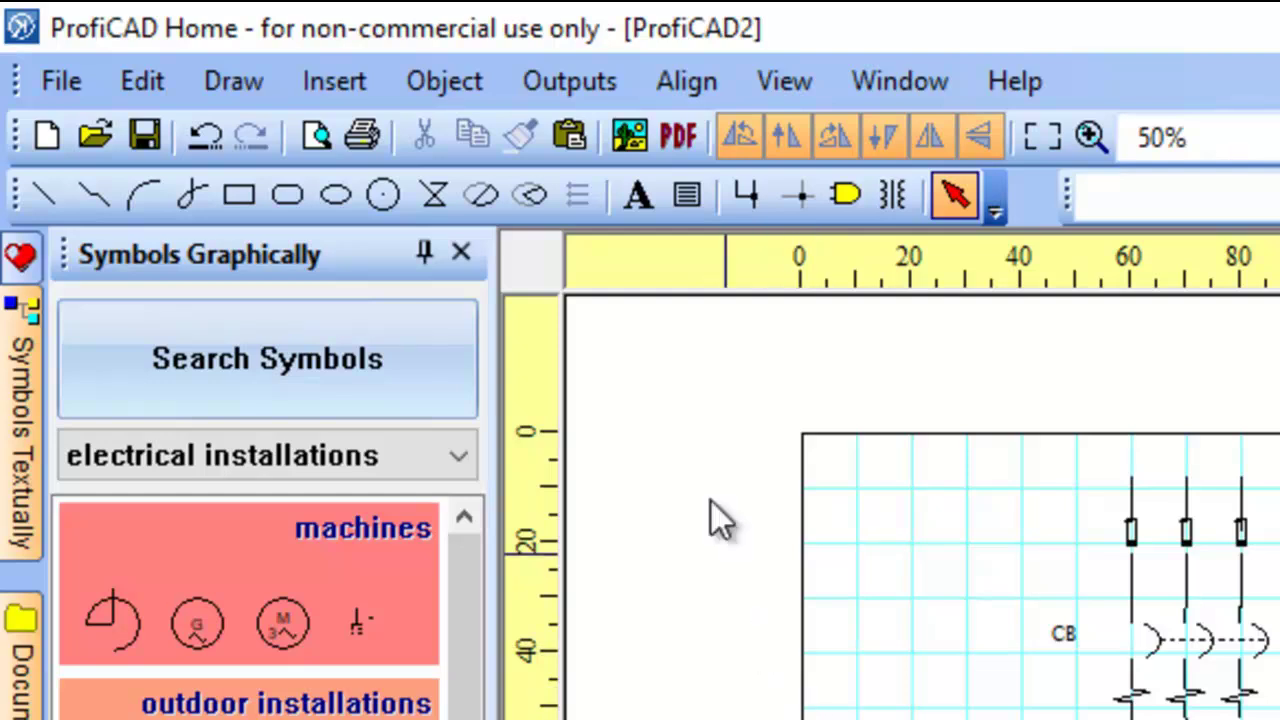
pyautogui.click(570, 85)
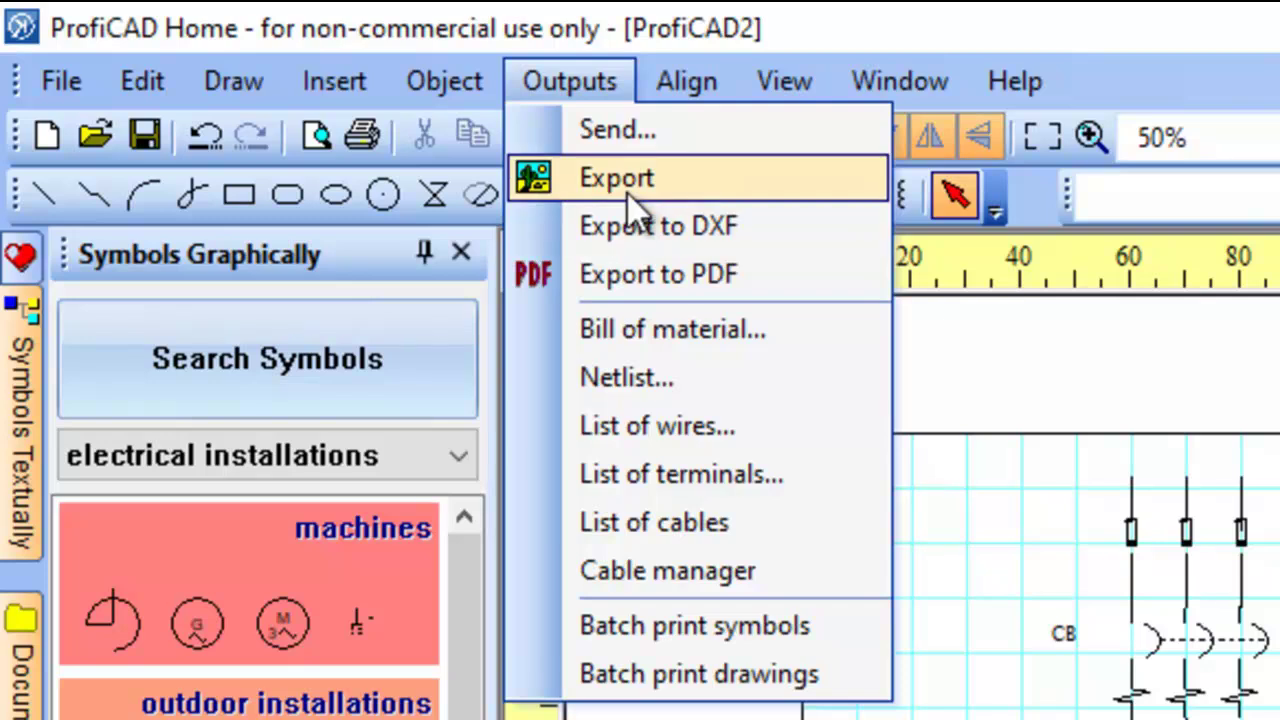
pyautogui.click(628, 263)
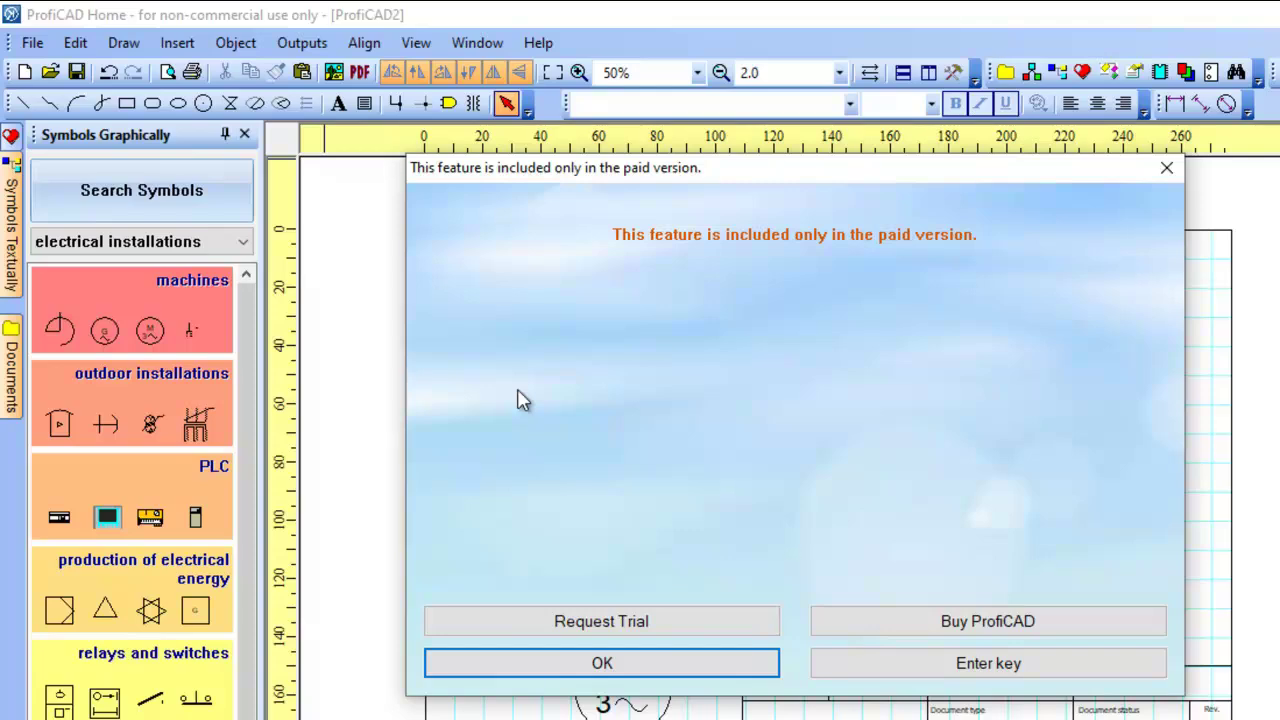
pyautogui.click(1166, 167)
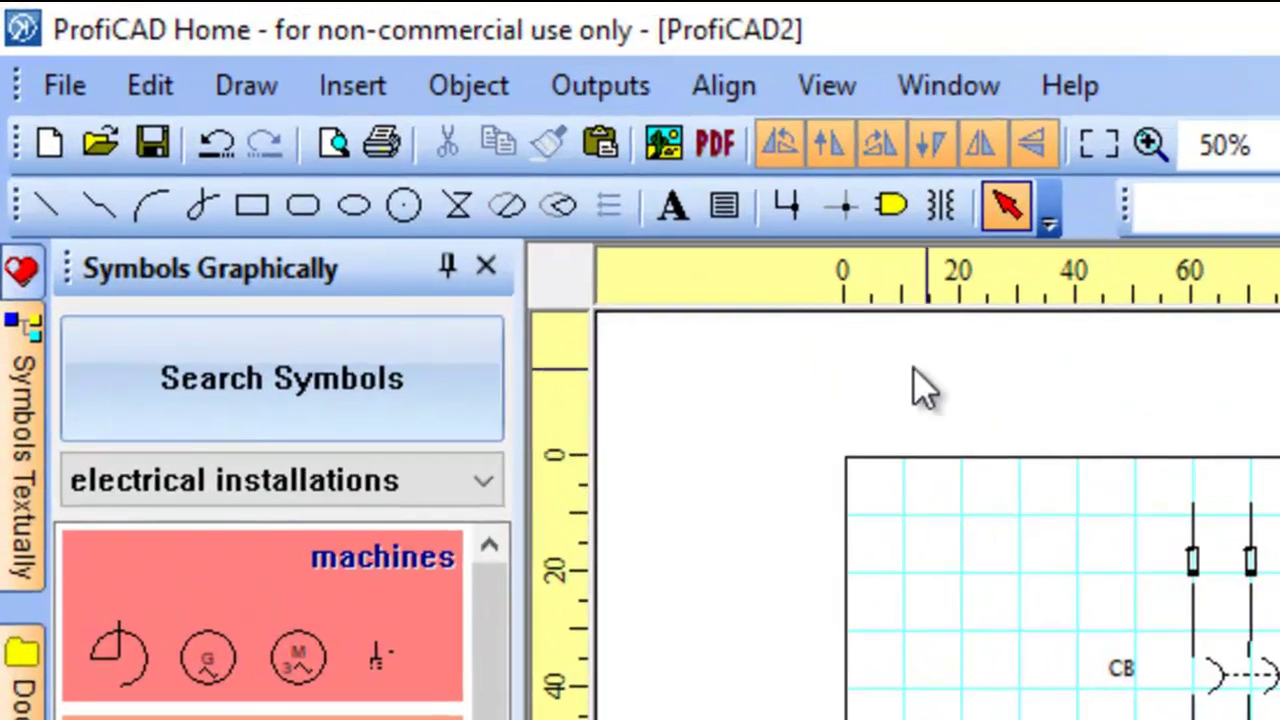
# Step: Start an image export of the whole document including framing and title block, put in a frame
pyautogui.click(577, 100)
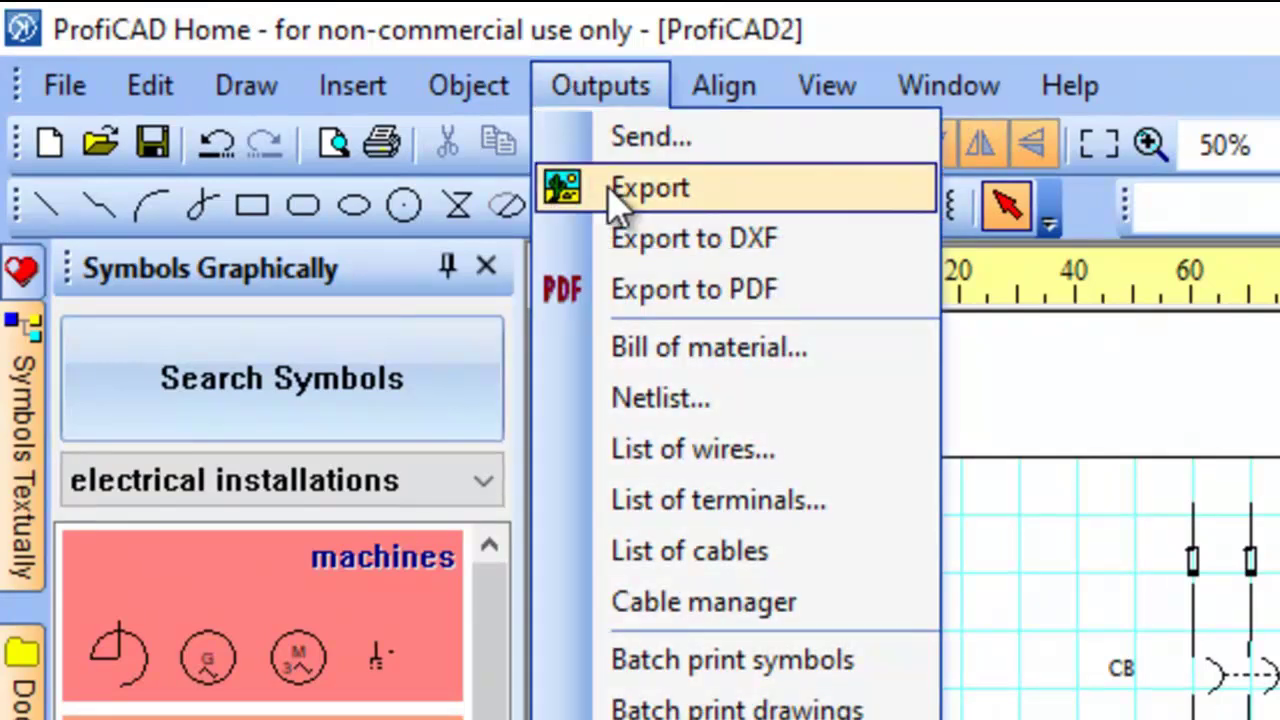
pyautogui.click(650, 188)
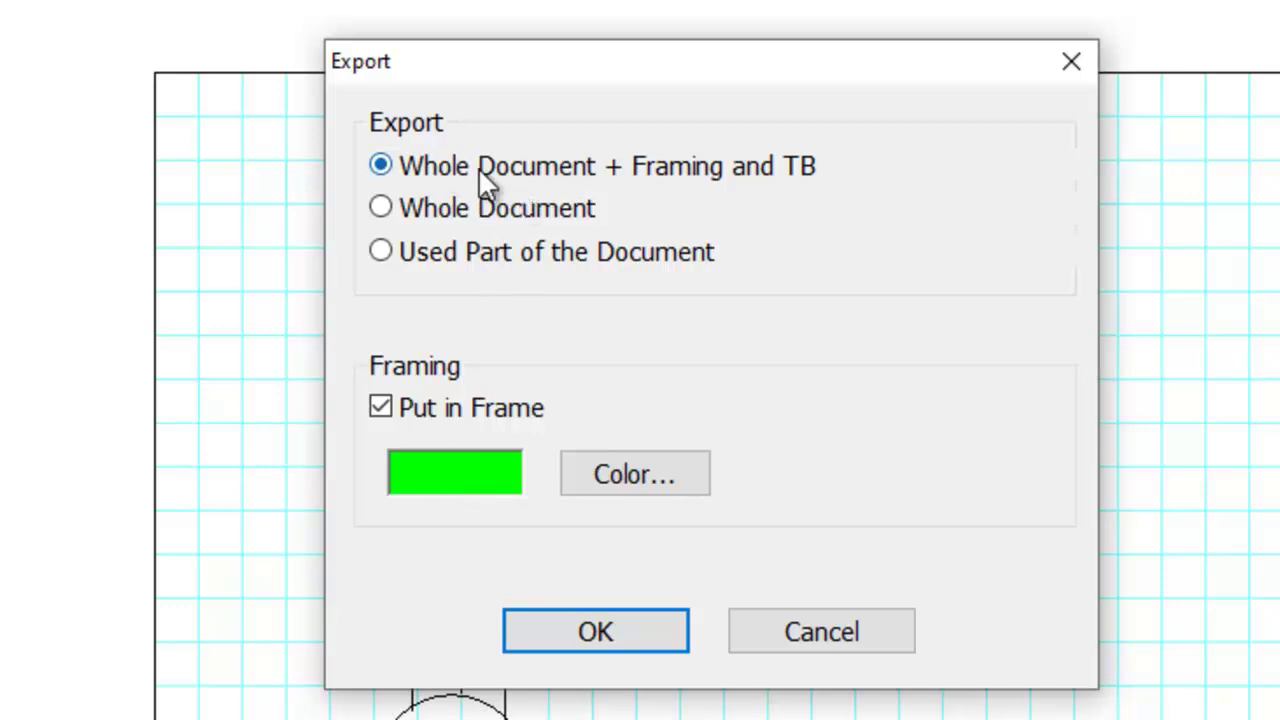
pyautogui.click(566, 628)
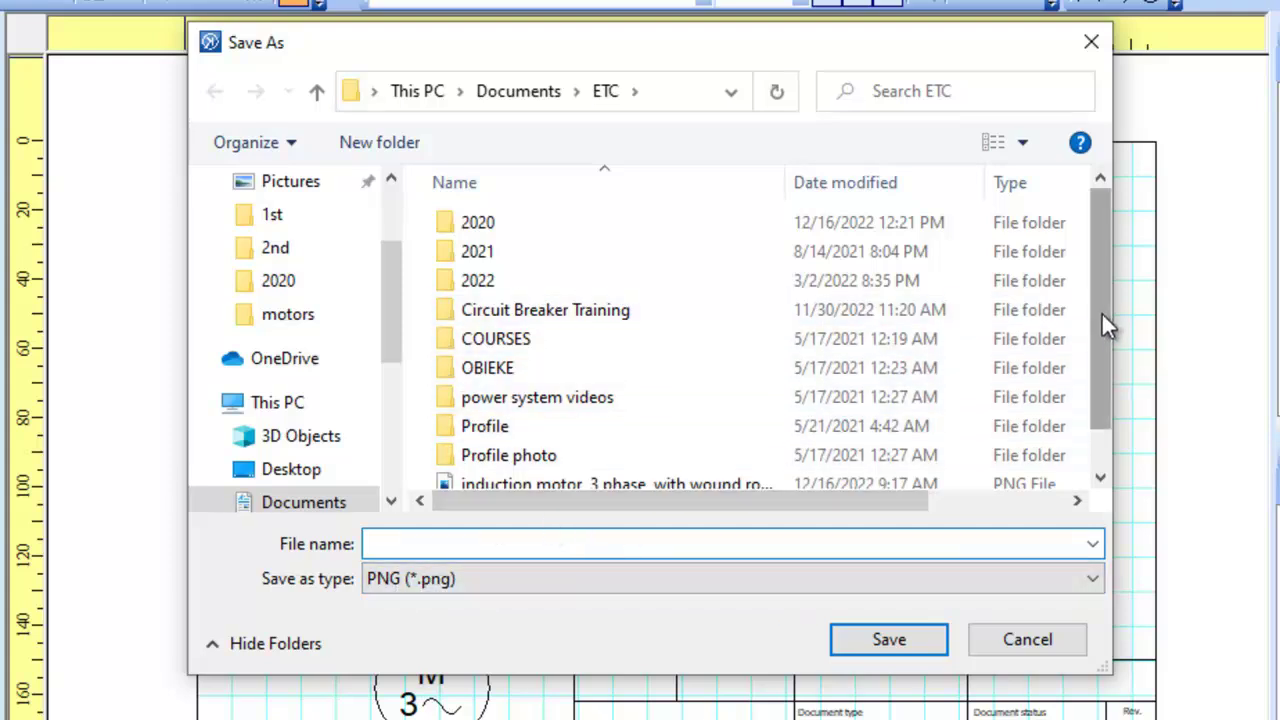
# Step: Save the exported drawing to the Desktop as a PNG file named MOTOR CIRCUIT1
pyautogui.moveTo(1101, 311); pyautogui.dragTo(1094, 347)
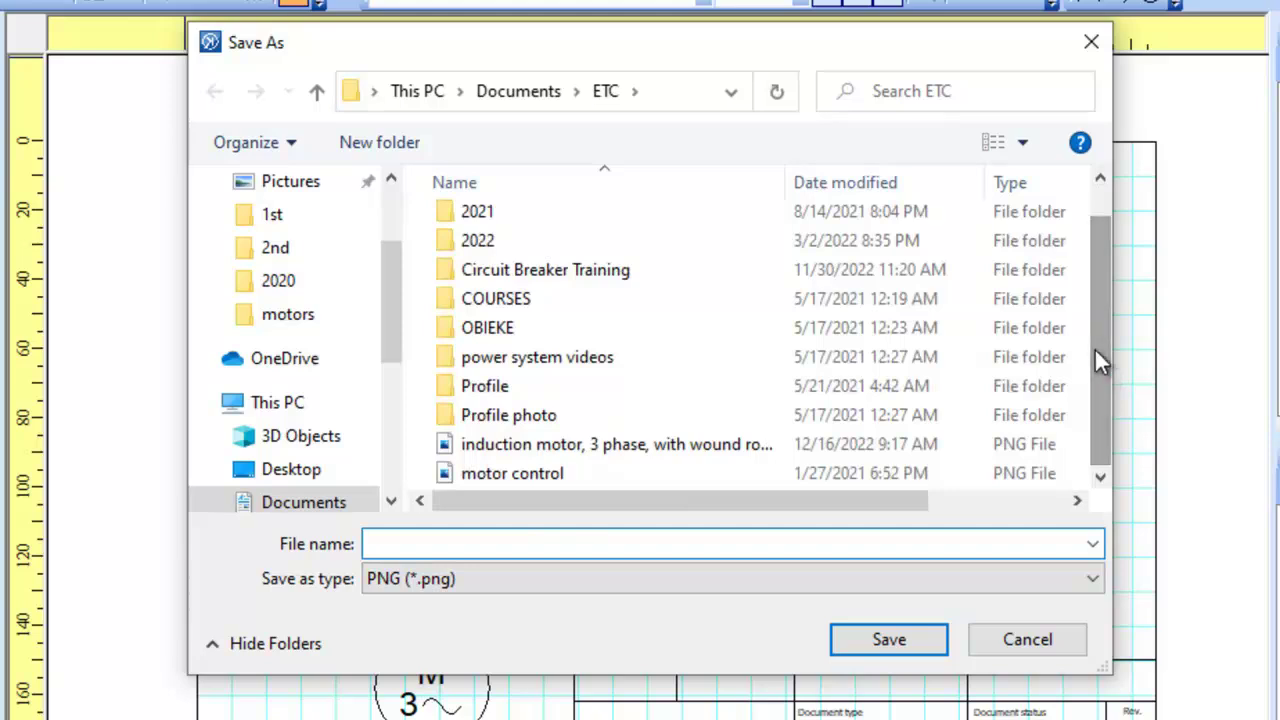
pyautogui.click(296, 476)
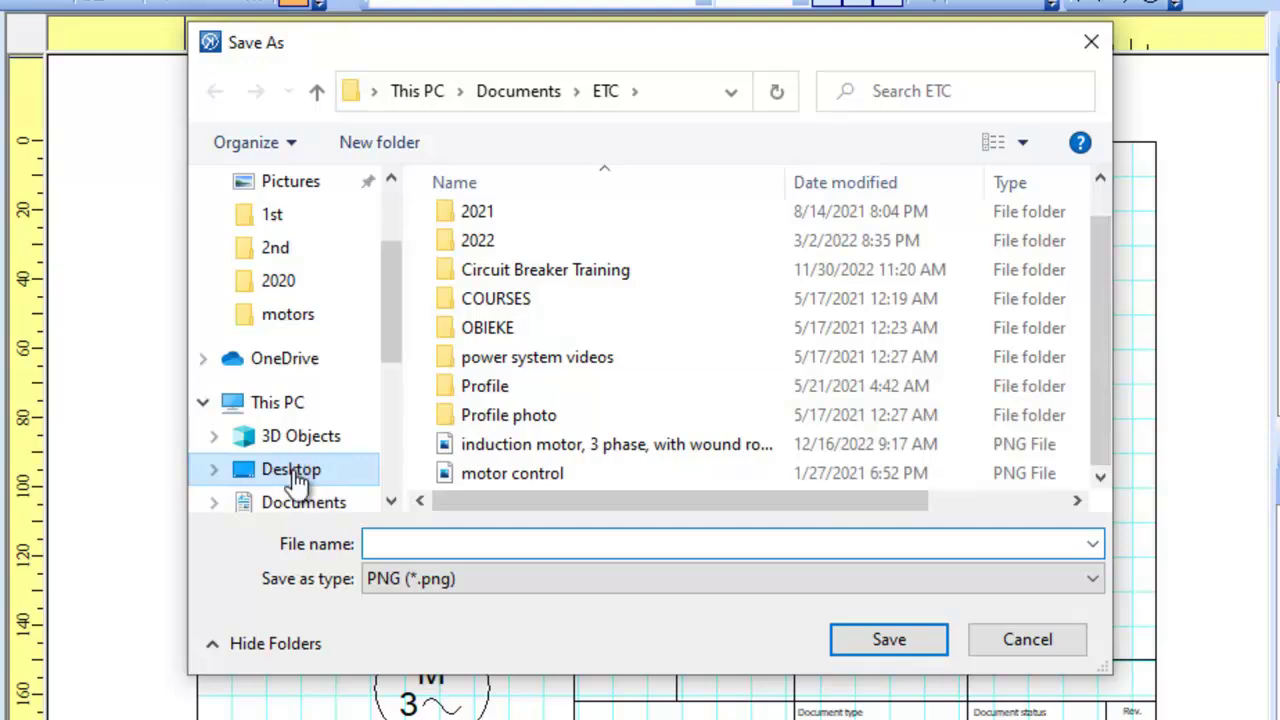
pyautogui.click(397, 546)
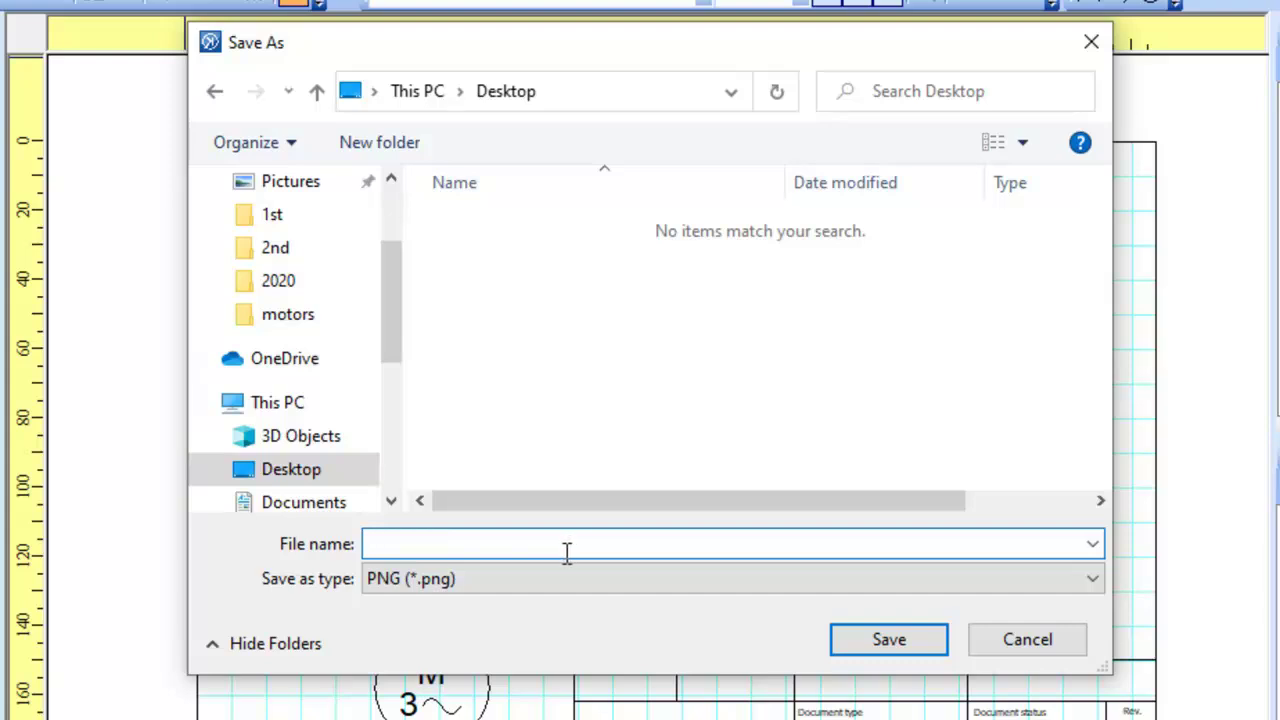
pyautogui.write('MOTOR ')
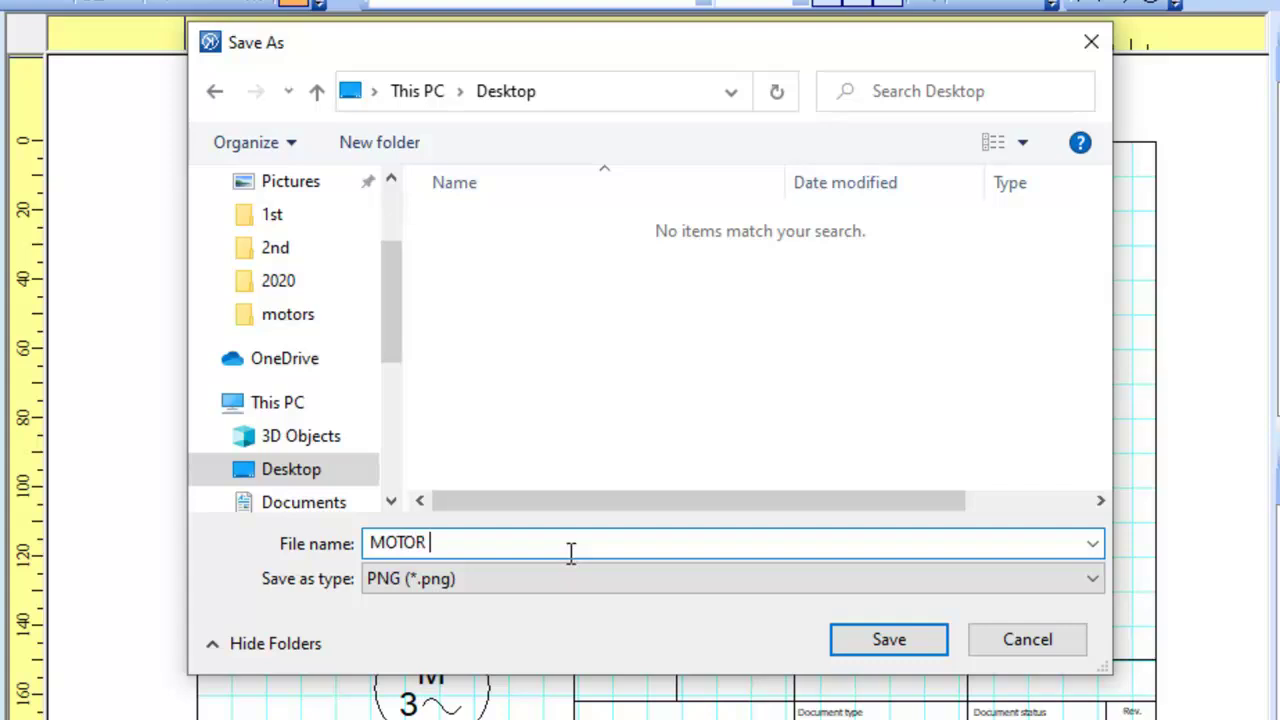
pyautogui.write('CIRCUIT1')
pyautogui.click(880, 645)
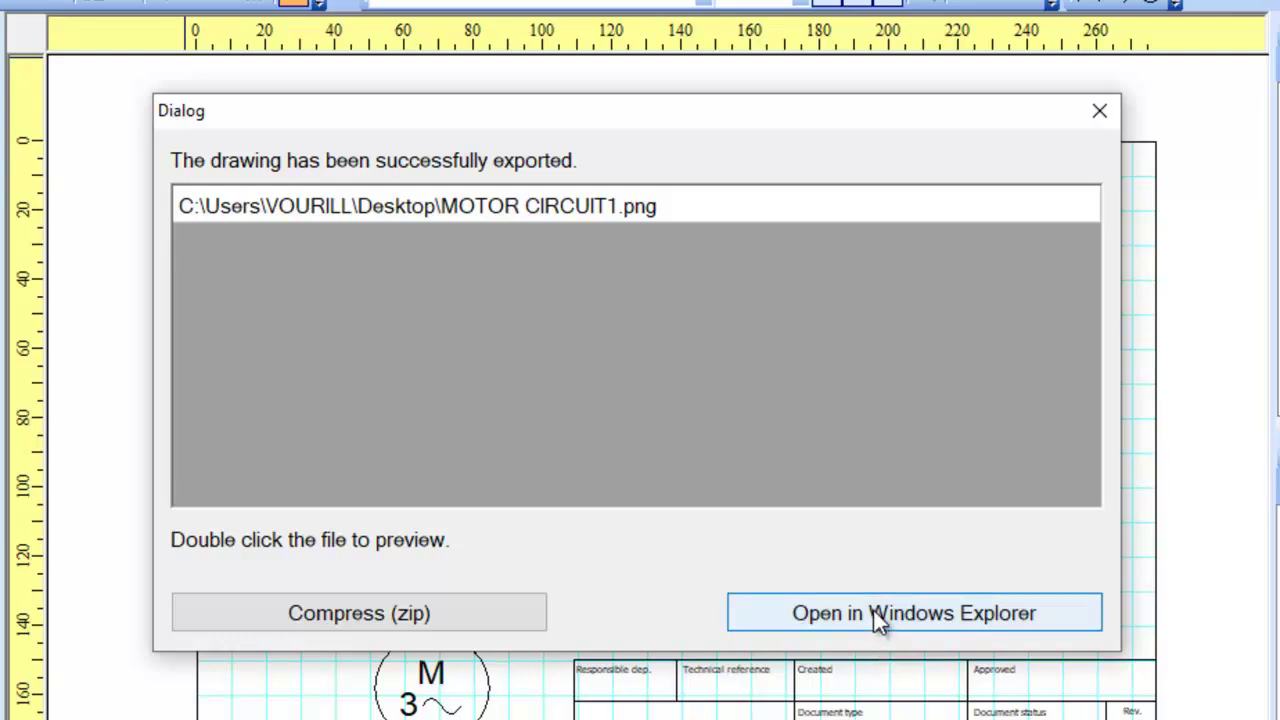
# Step: Show the exported drawing in Windows Explorer and open the MOTOR CIRCUIT1 image
pyautogui.click(877, 614)
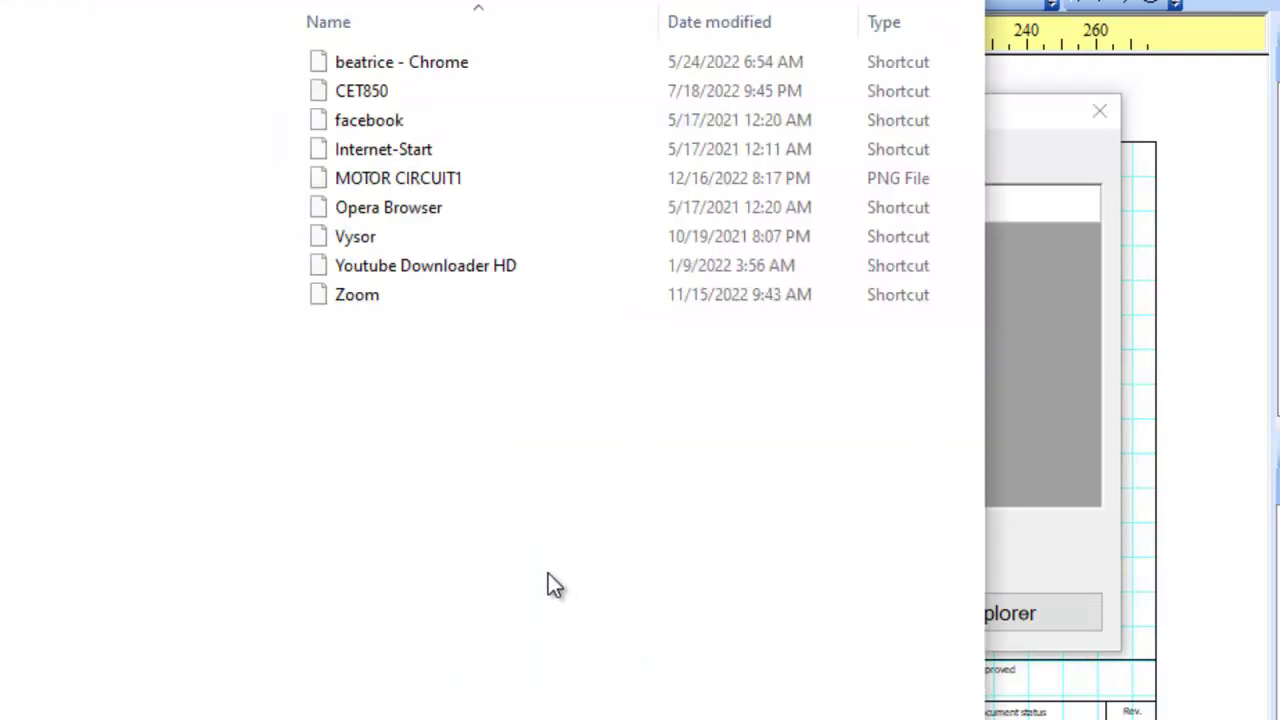
pyautogui.click(386, 183)
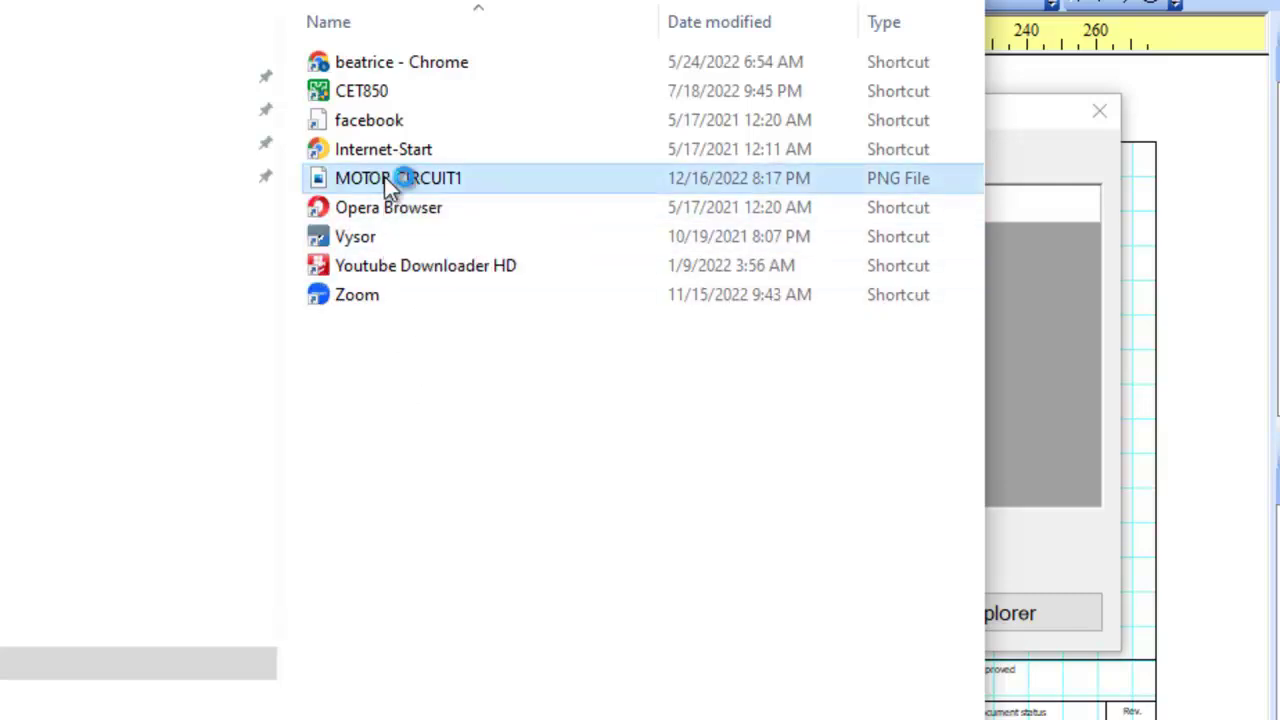